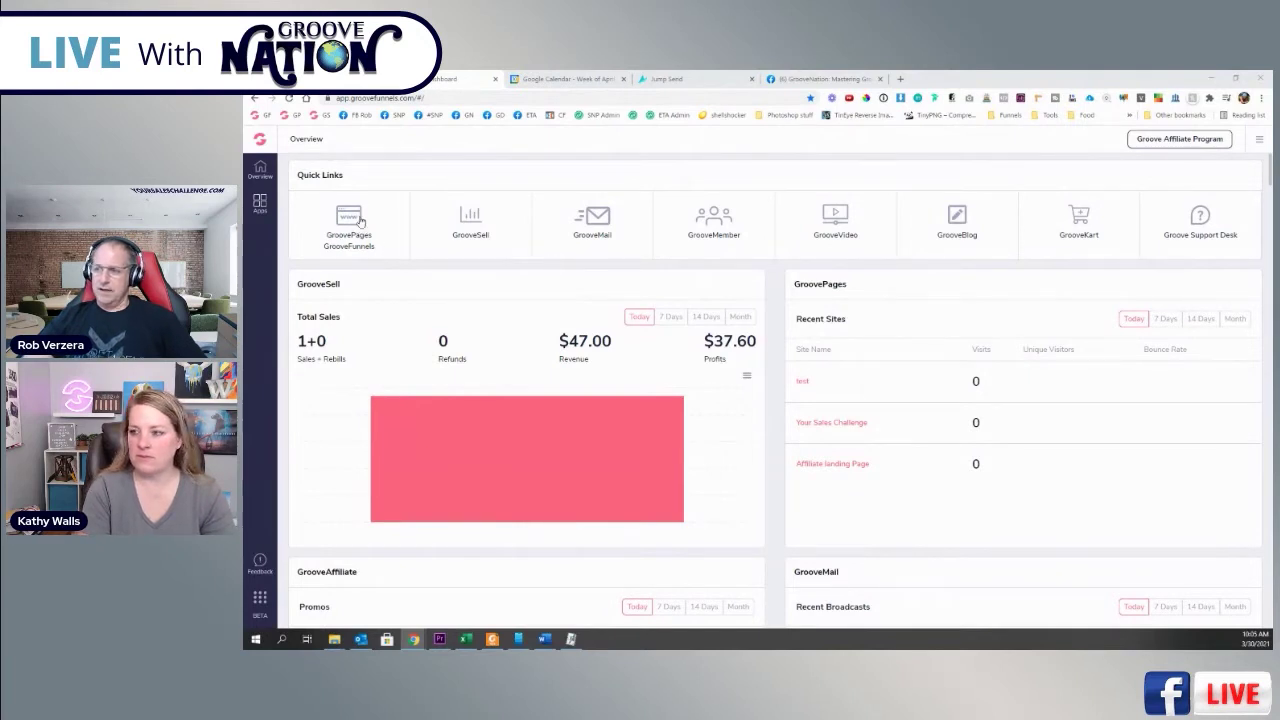
# - Open GroovePages from the list of Groove apps and start creating a new site
pyautogui.click(259, 204)
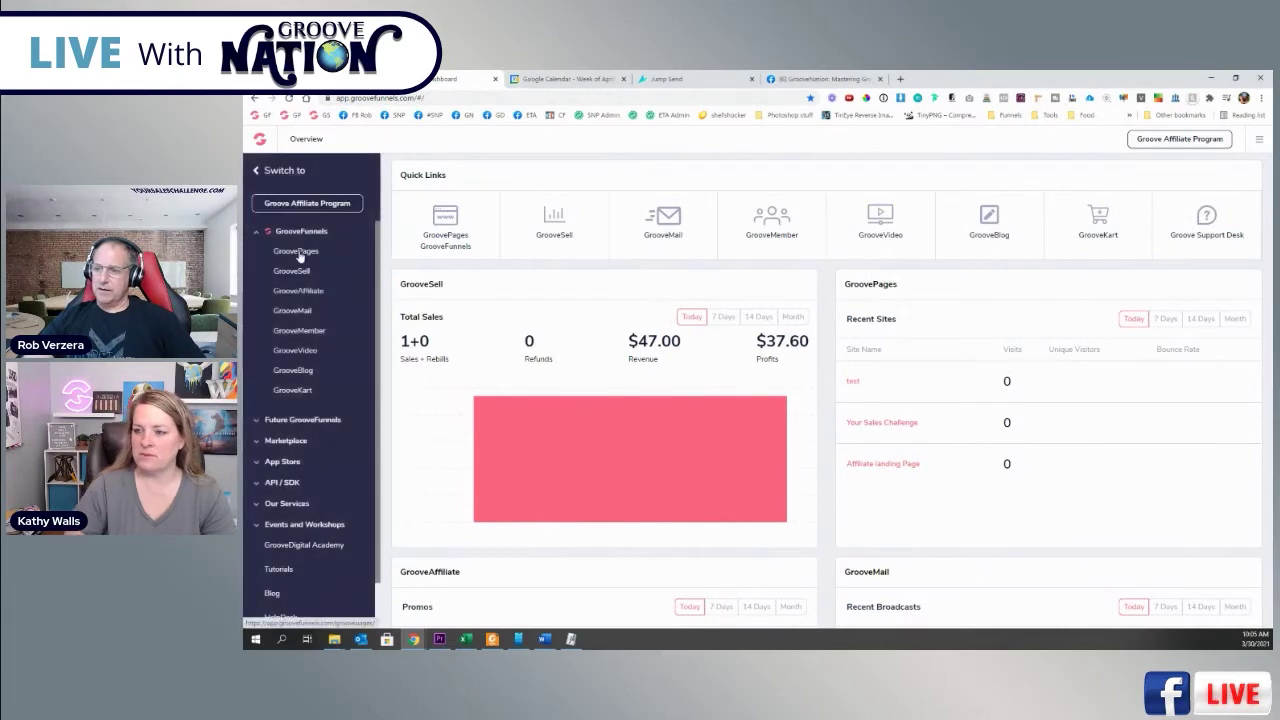
pyautogui.click(299, 254)
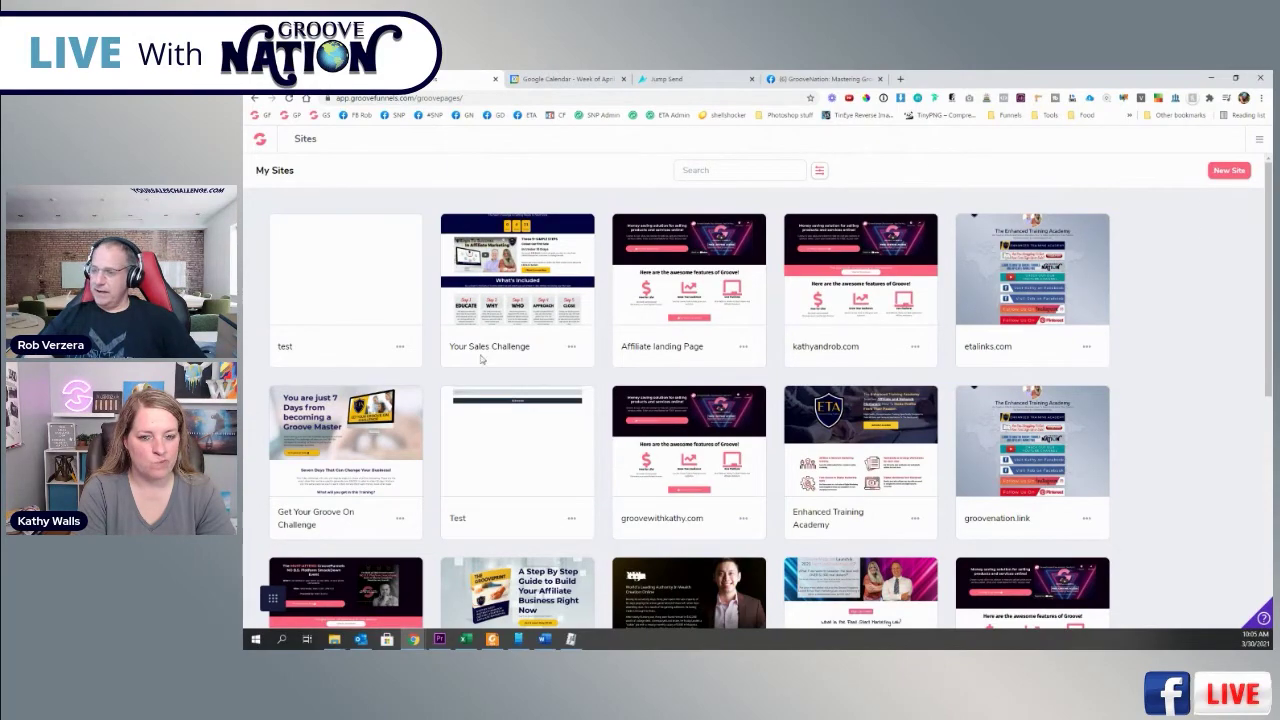
pyautogui.click(1228, 170)
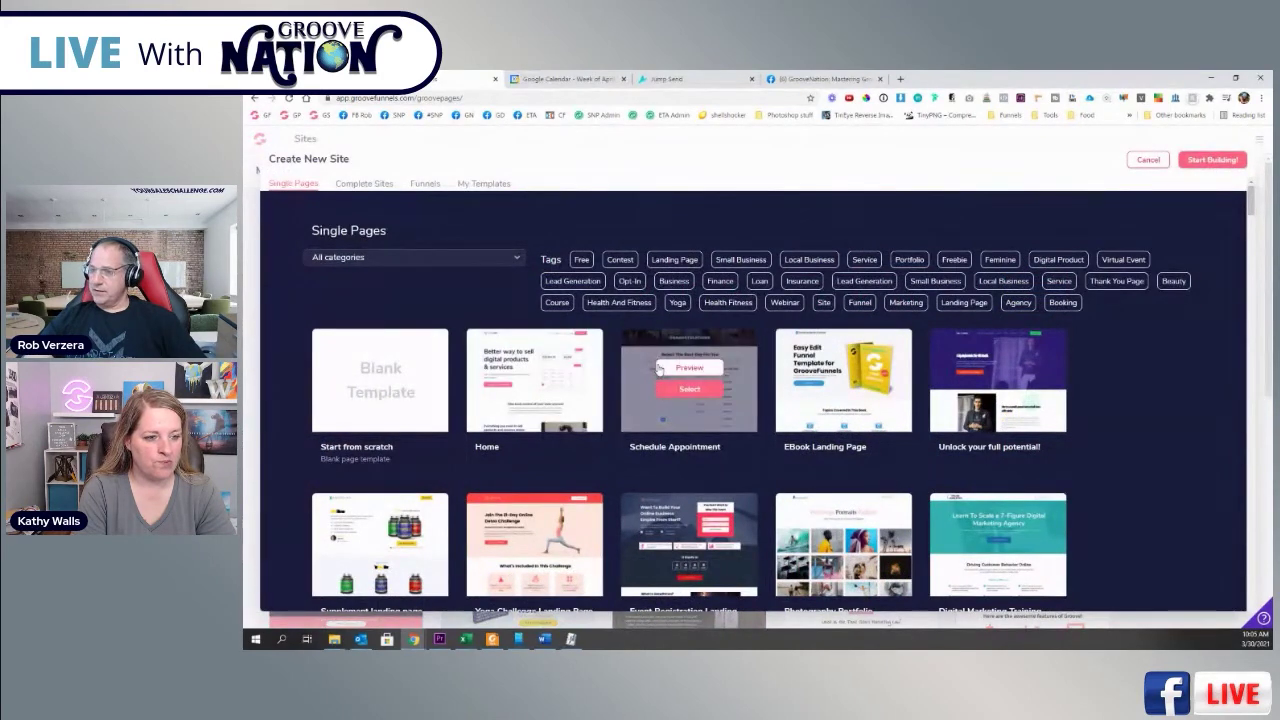
# - Browse the template choices for single pages, complete sites, funnels and personally saved templates
pyautogui.click(405, 258)
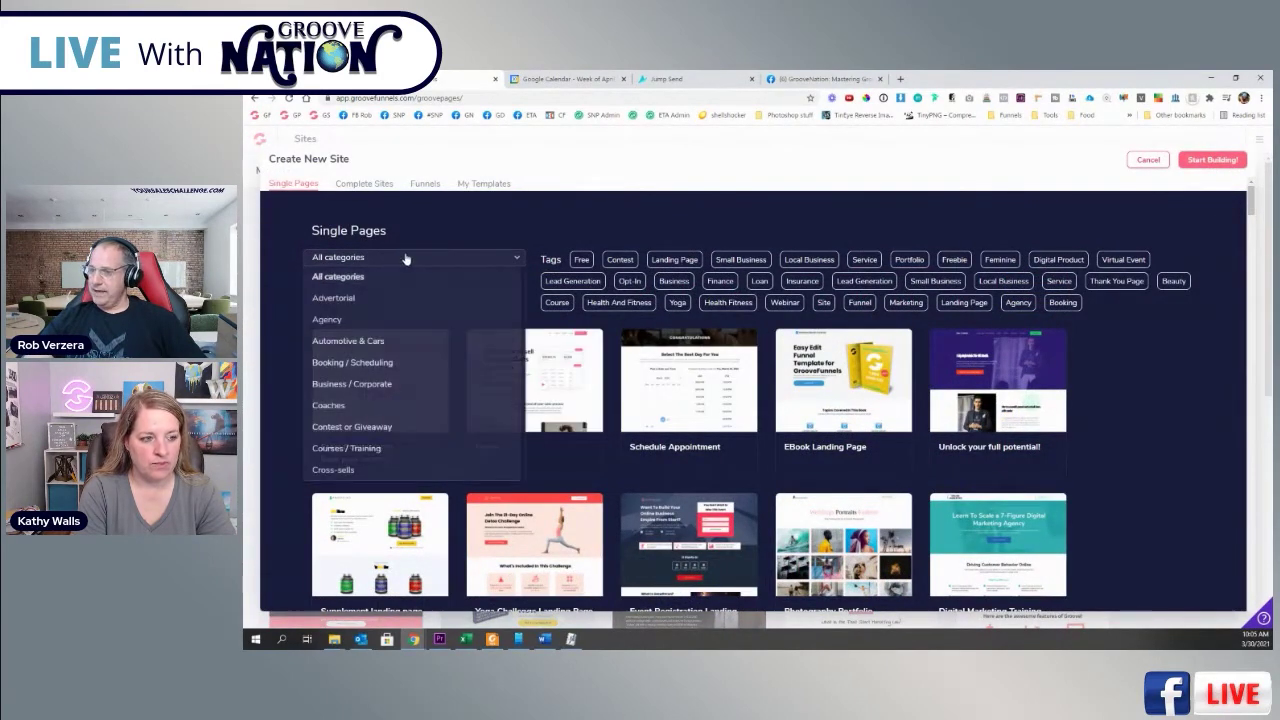
pyautogui.scroll(-6, 369, 363)
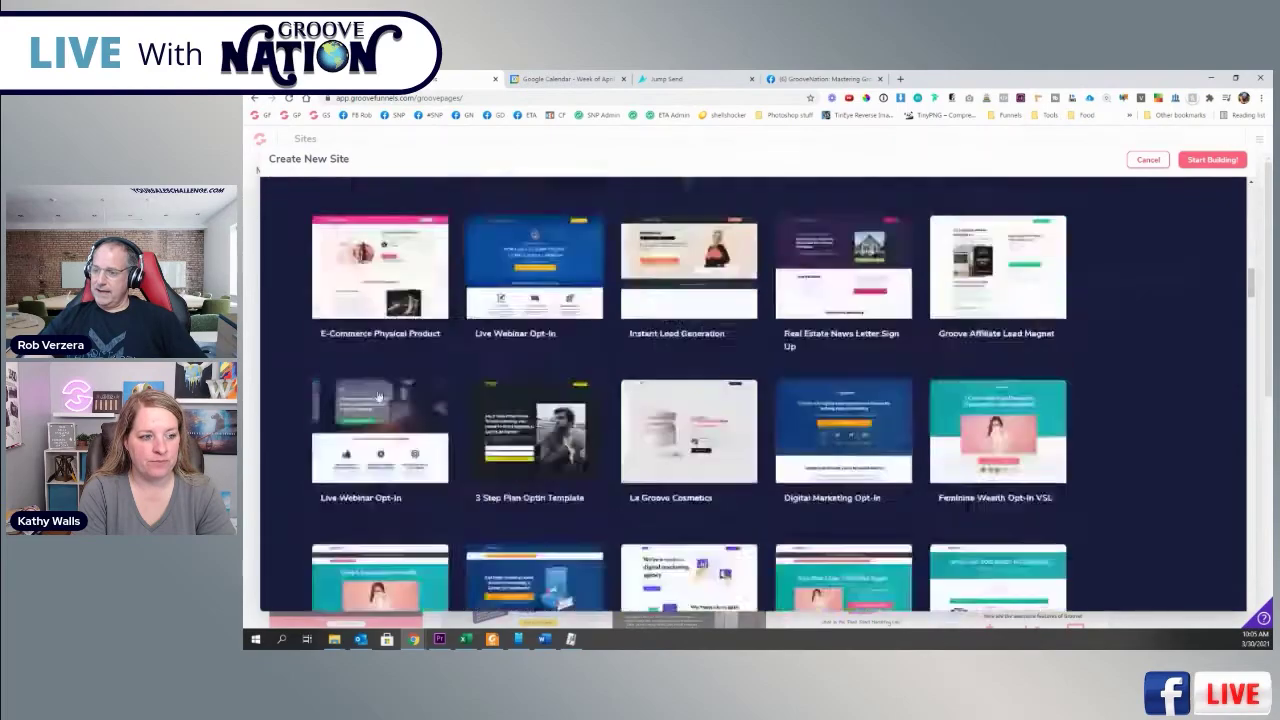
pyautogui.scroll(-15, 378, 397)
pyautogui.scroll(20, 1117, 442)
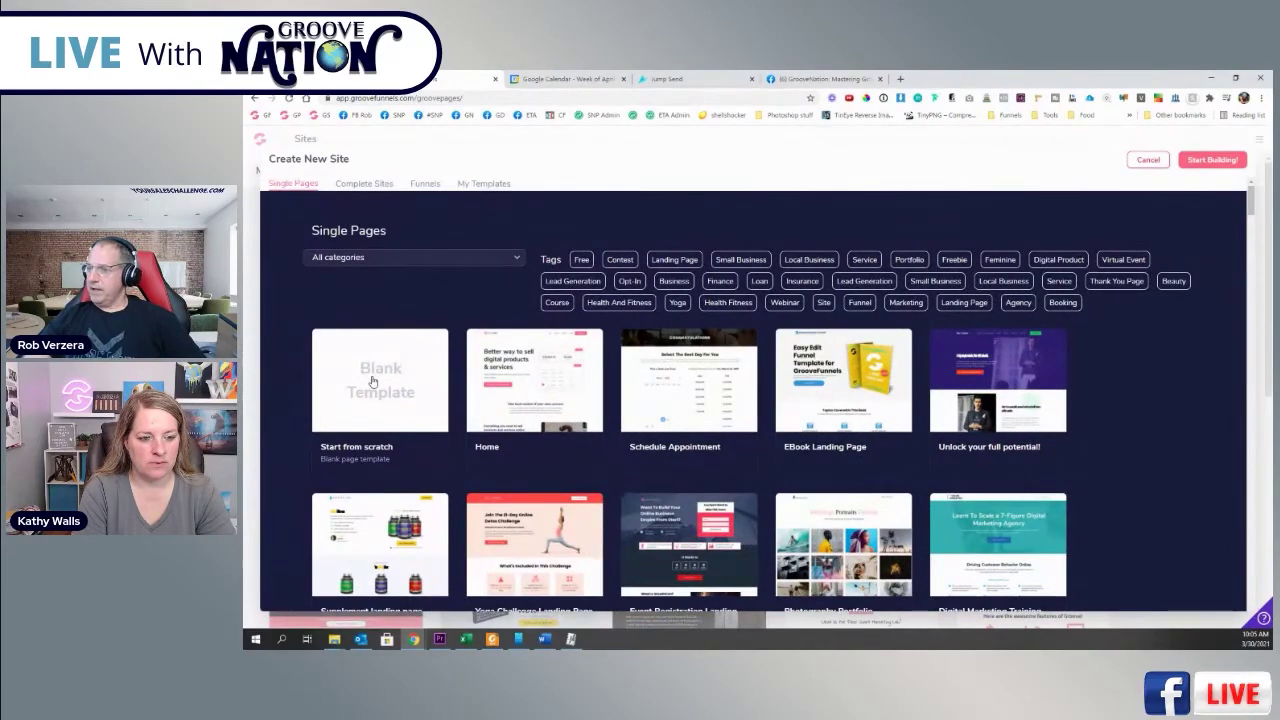
pyautogui.click(363, 184)
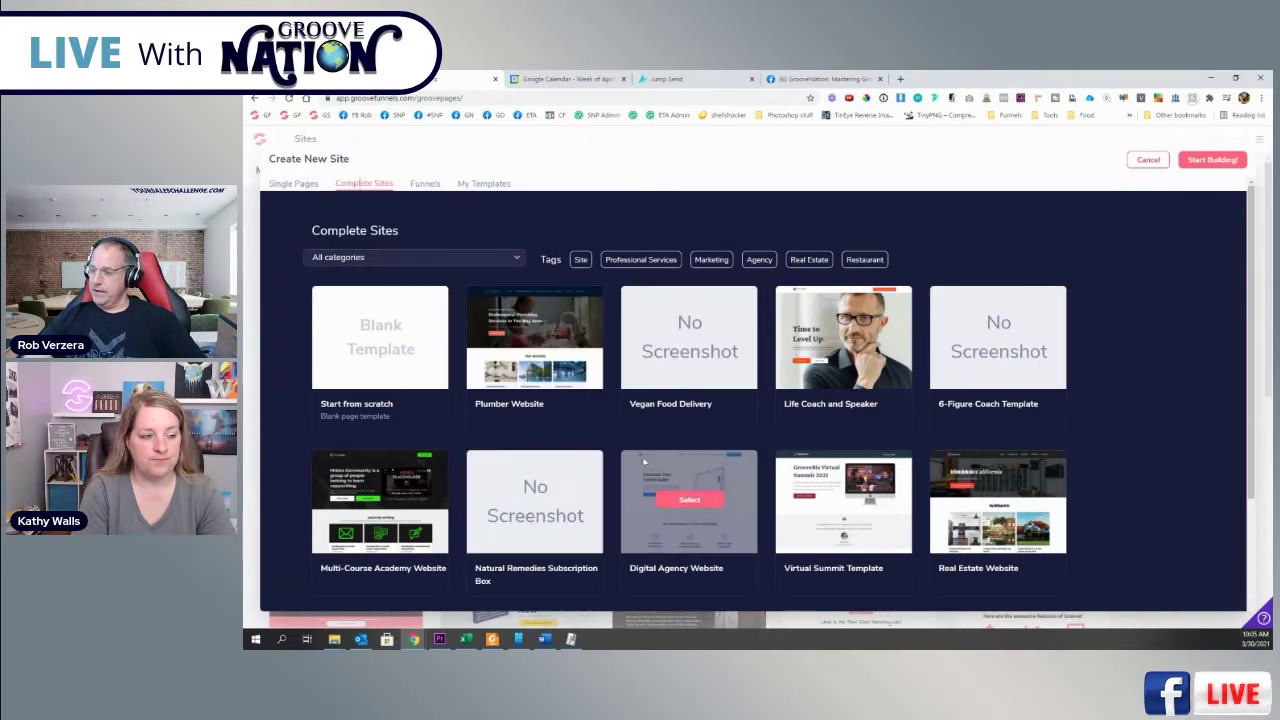
pyautogui.scroll(-3, 803, 508)
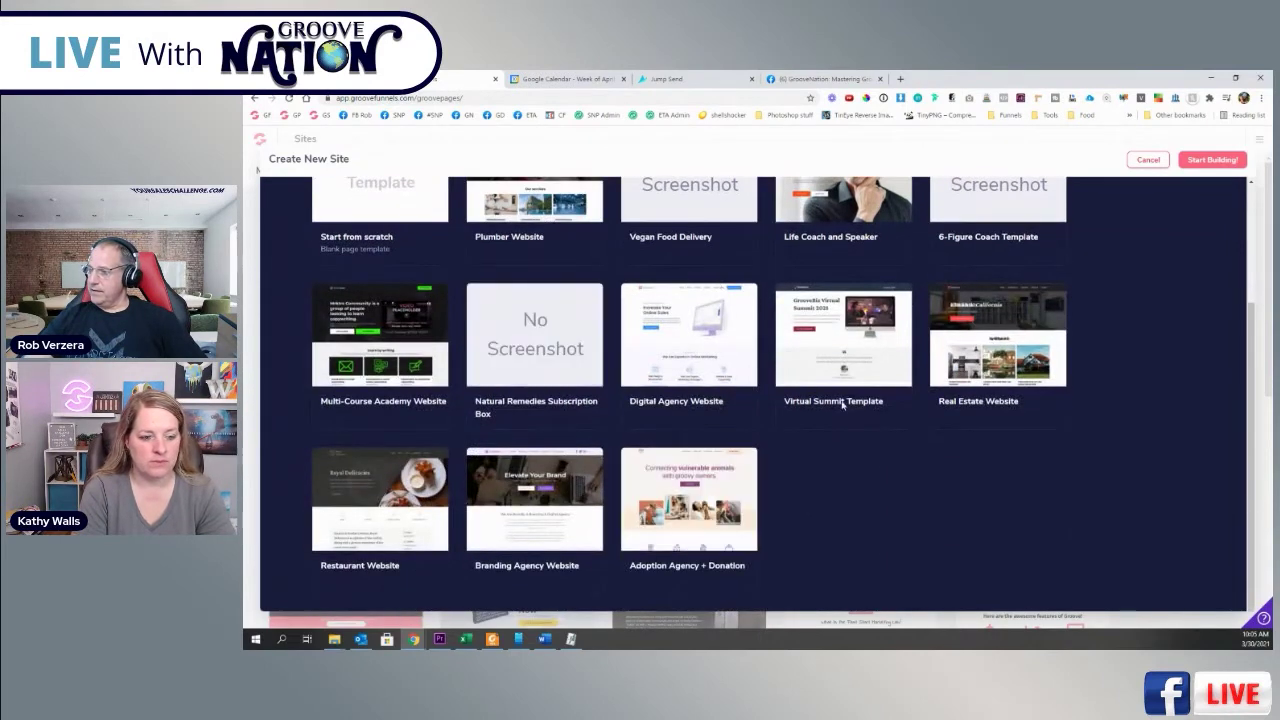
pyautogui.scroll(3, 845, 380)
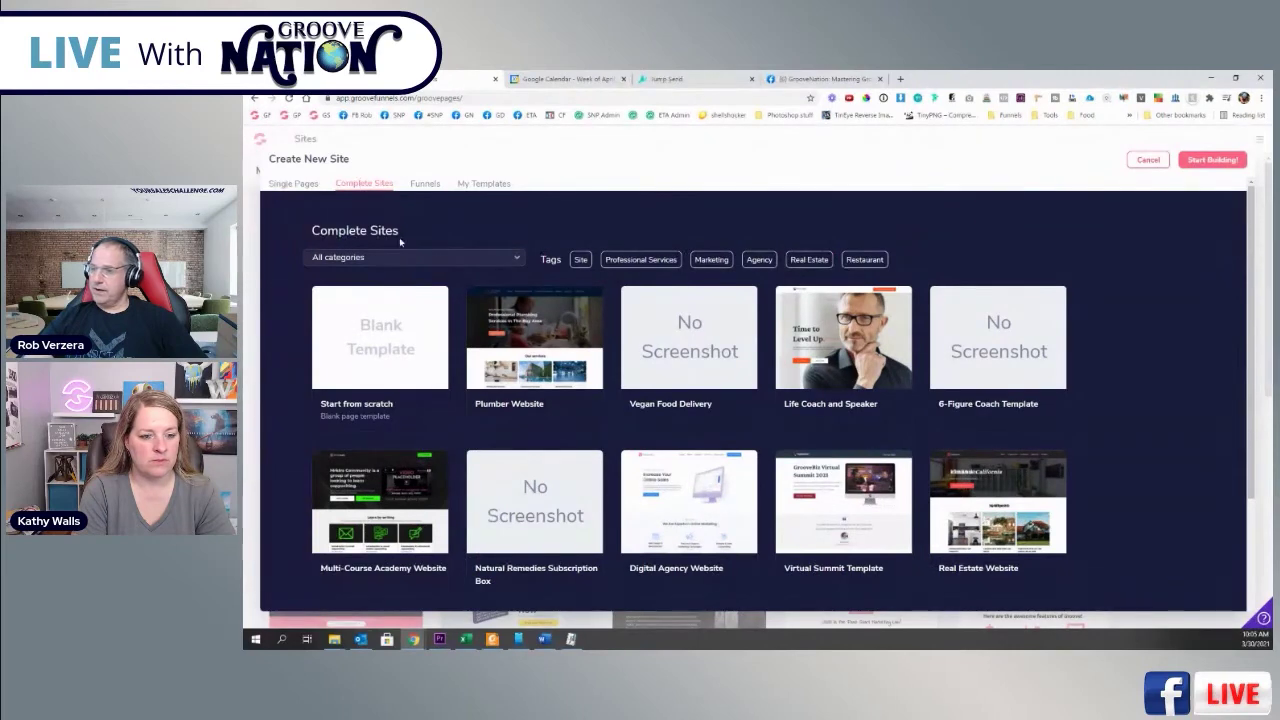
pyautogui.click(427, 184)
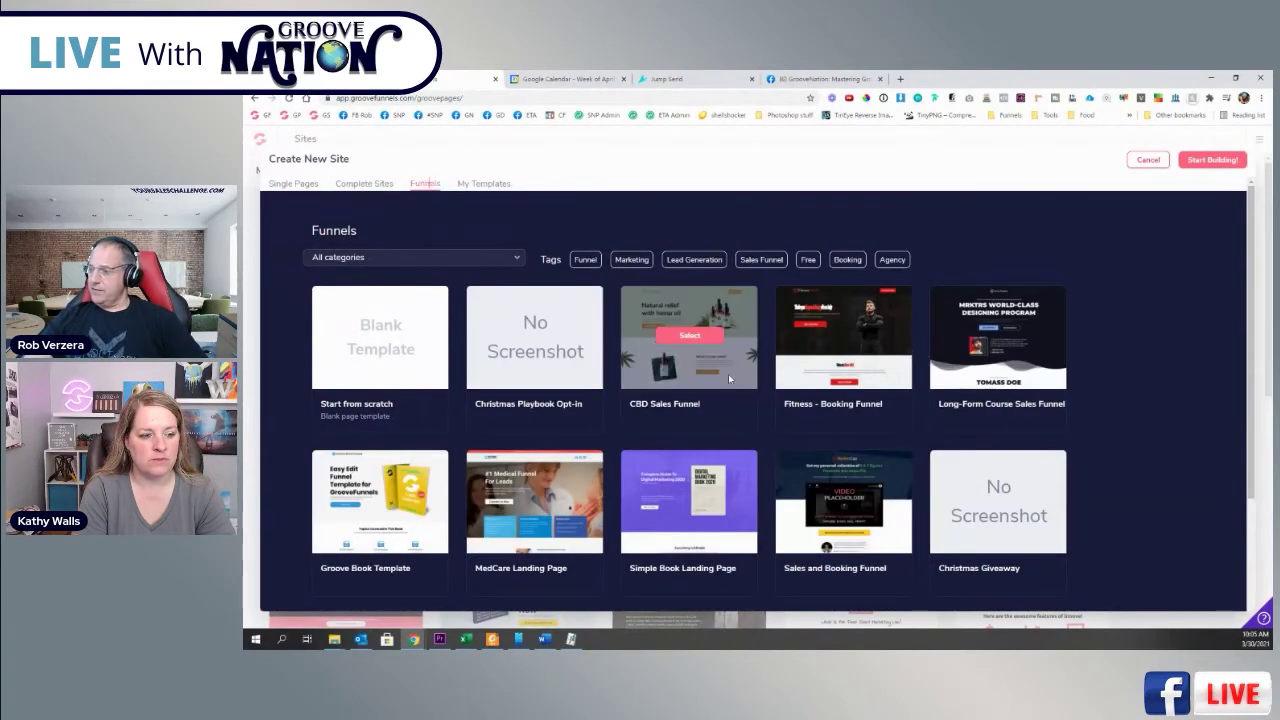
pyautogui.scroll(-3, 728, 374)
pyautogui.scroll(3, 669, 480)
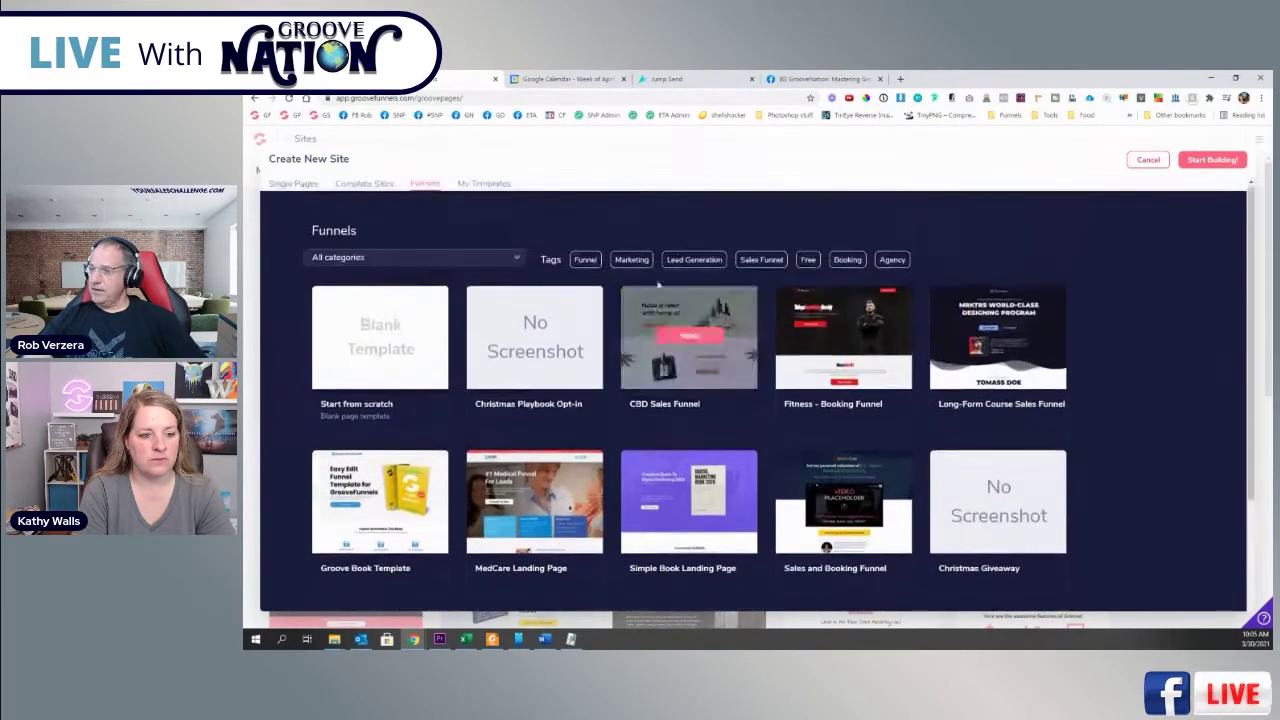
pyautogui.click(483, 185)
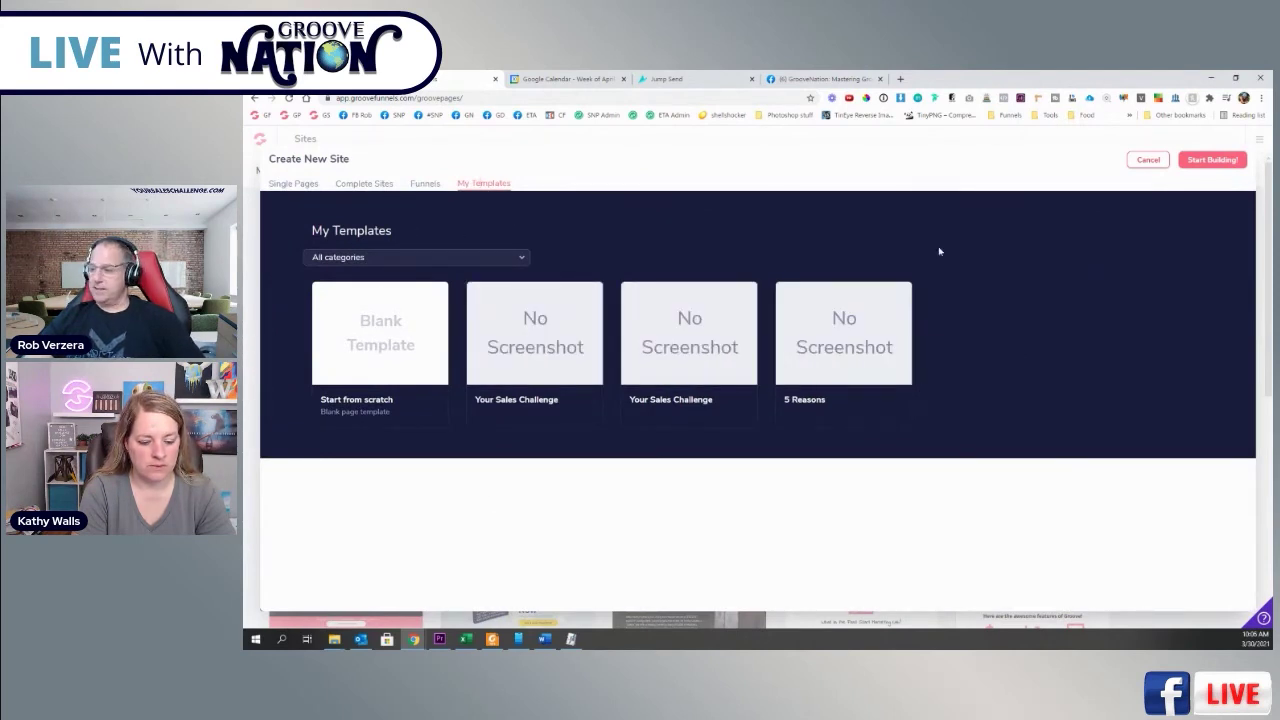
# - Create a single-page site from the blank template and name it "Our Test Site"
pyautogui.click(293, 184)
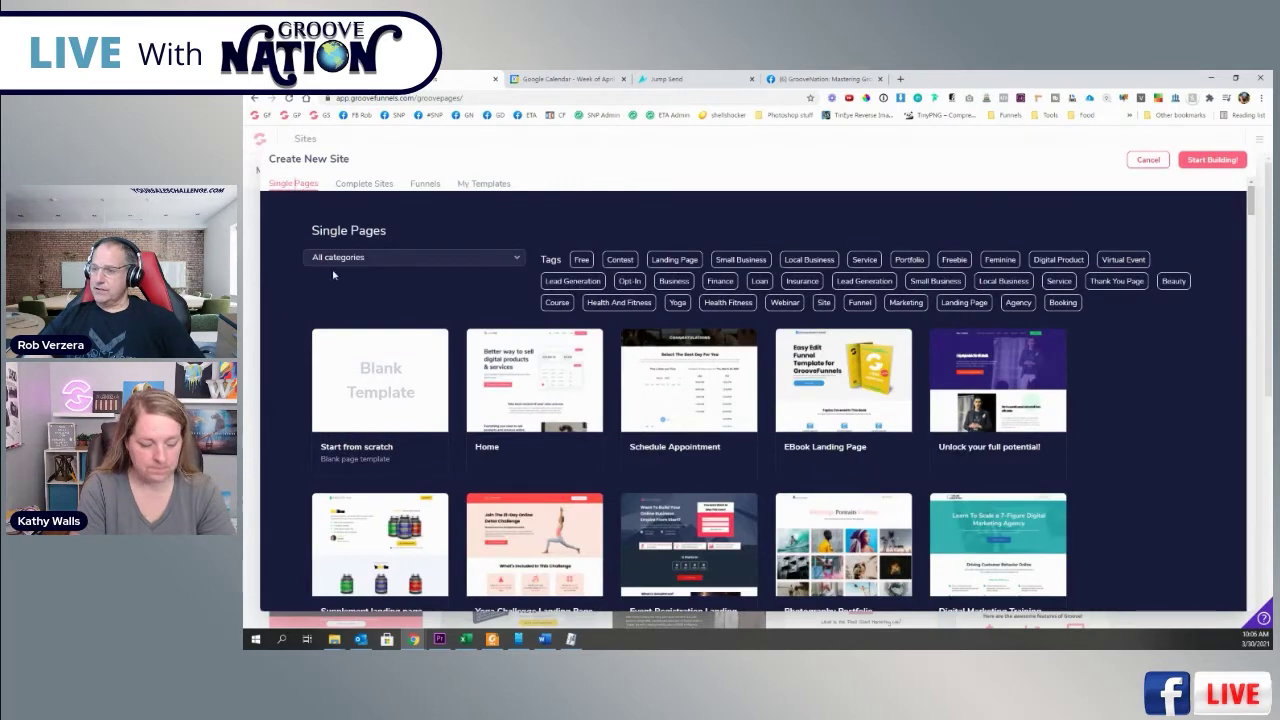
pyautogui.click(376, 373)
pyautogui.click(665, 388)
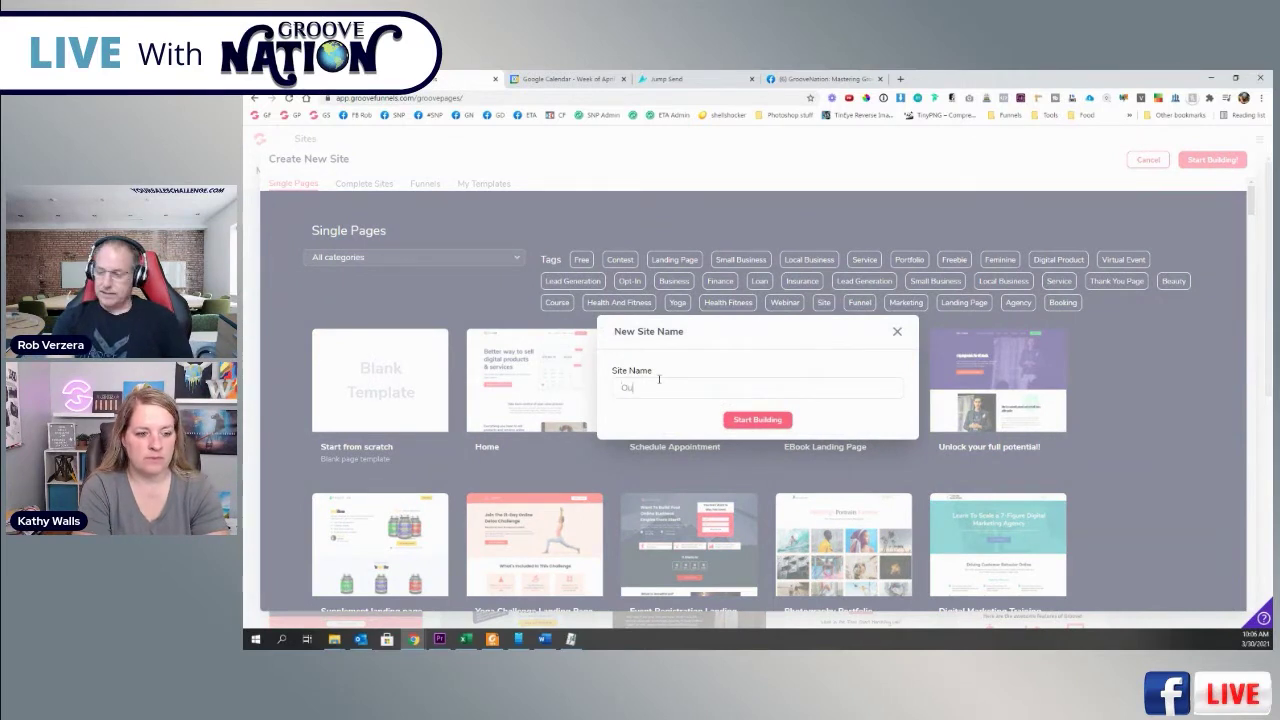
pyautogui.write('Our Test Site')
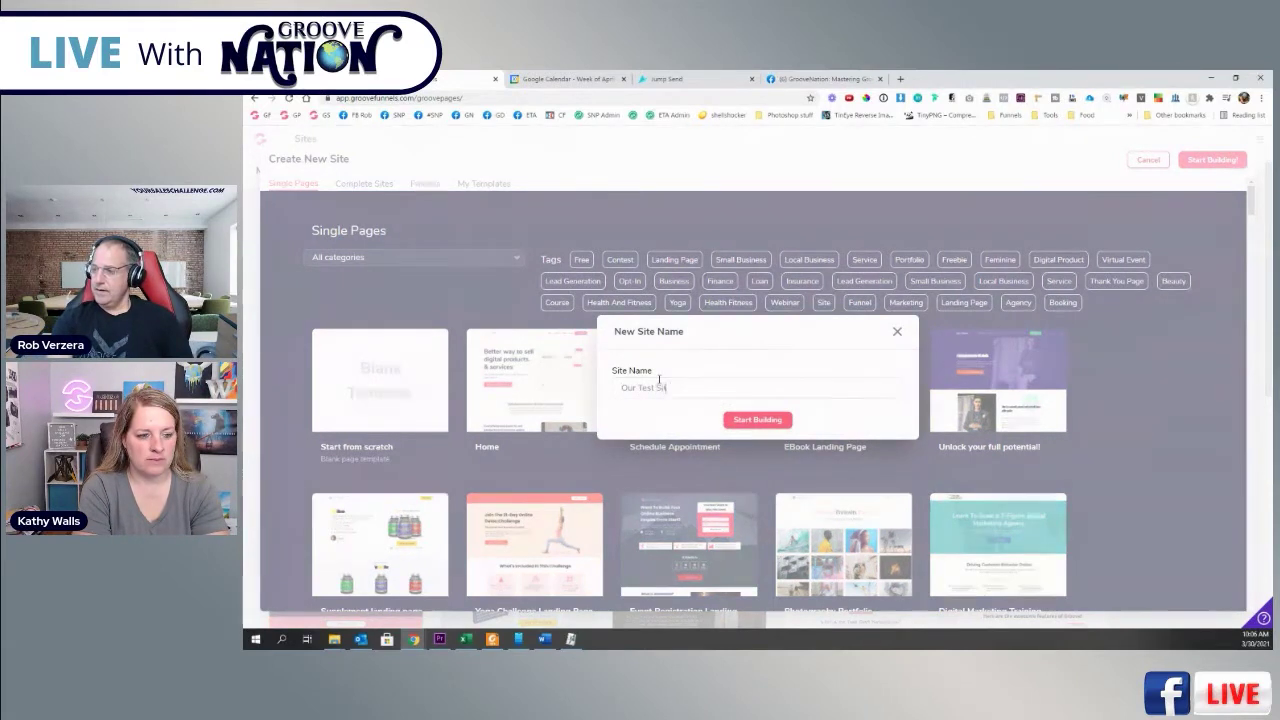
pyautogui.click(759, 421)
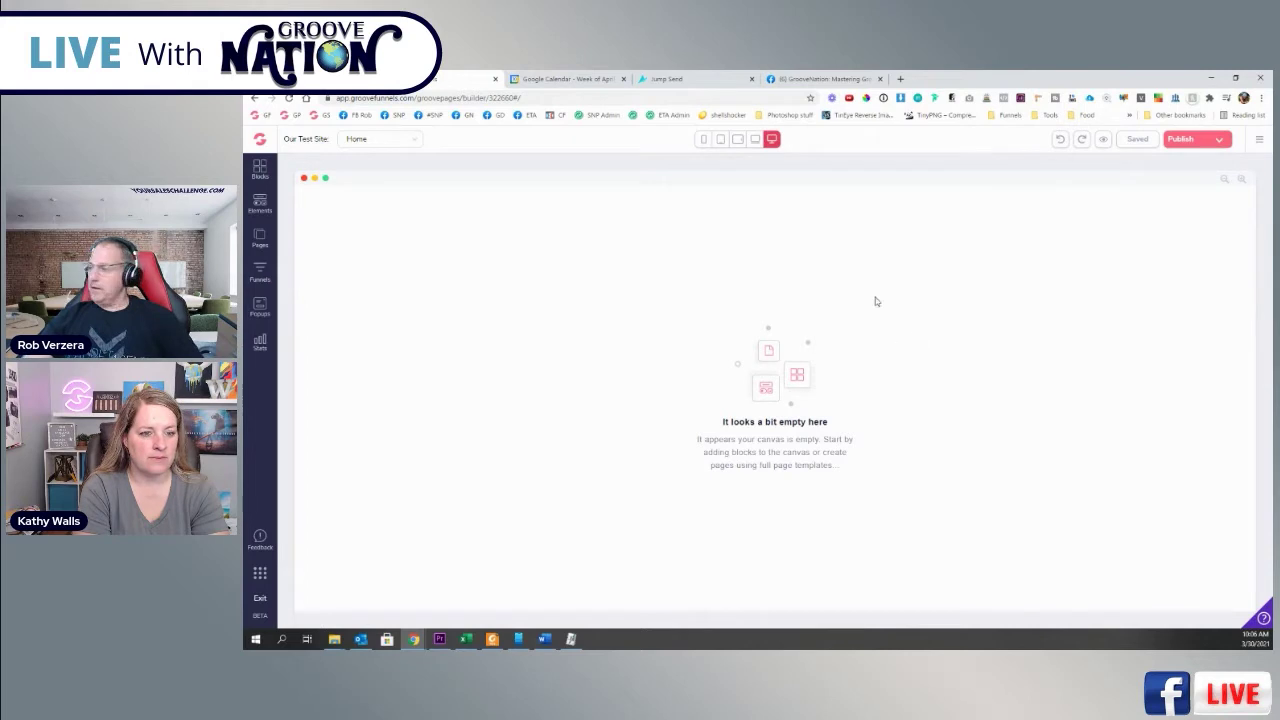
# - Open the site settings and look over the available options and the website name
pyautogui.click(1260, 141)
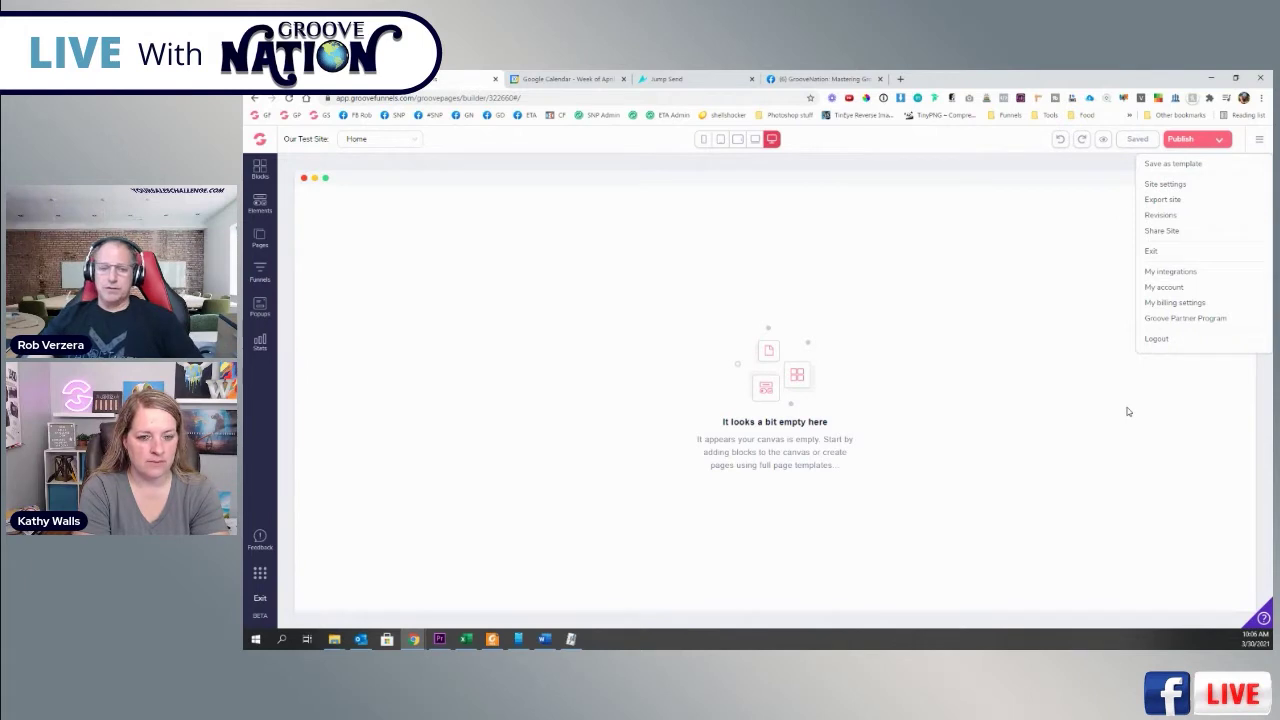
pyautogui.click(1164, 186)
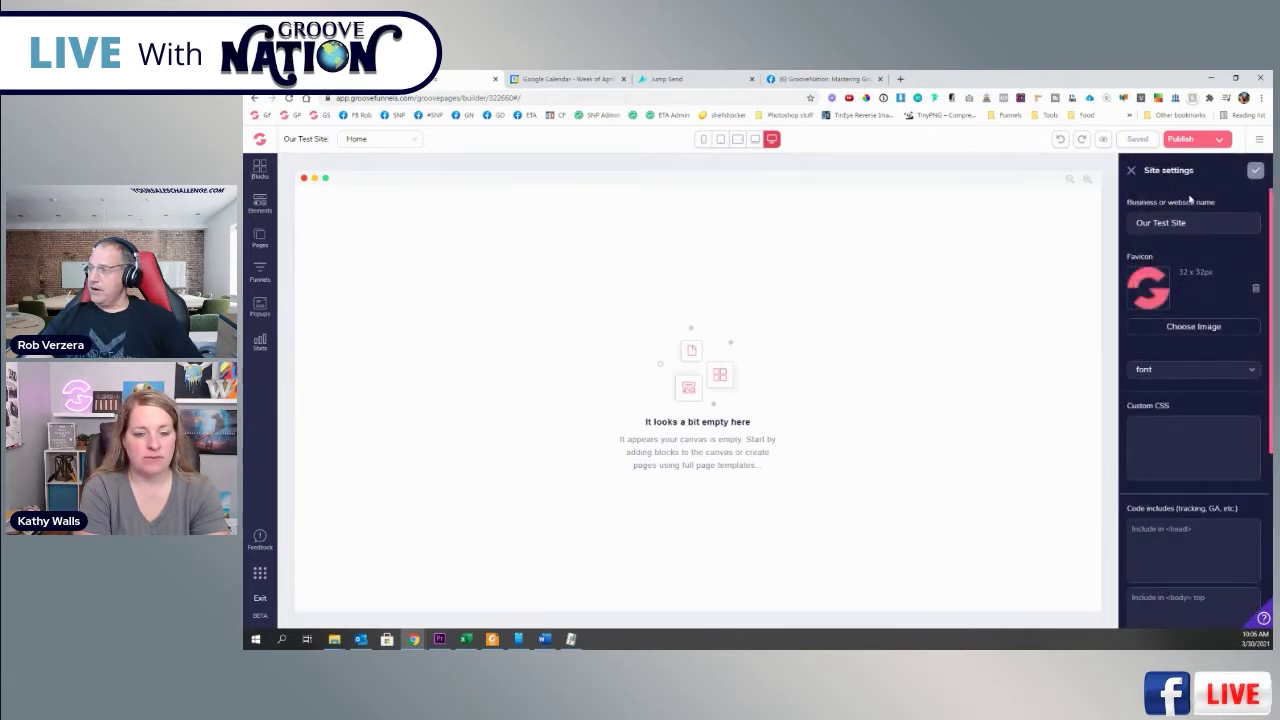
pyautogui.scroll(-5, 1188, 388)
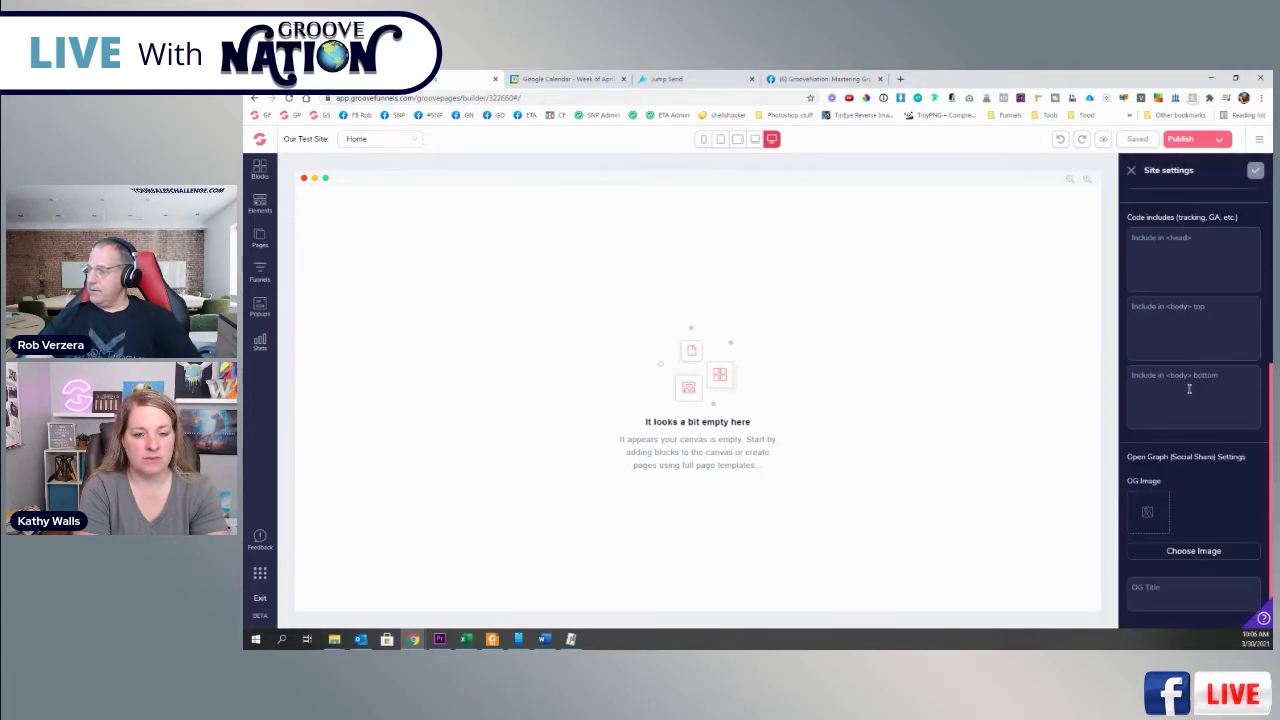
pyautogui.scroll(5, 1189, 360)
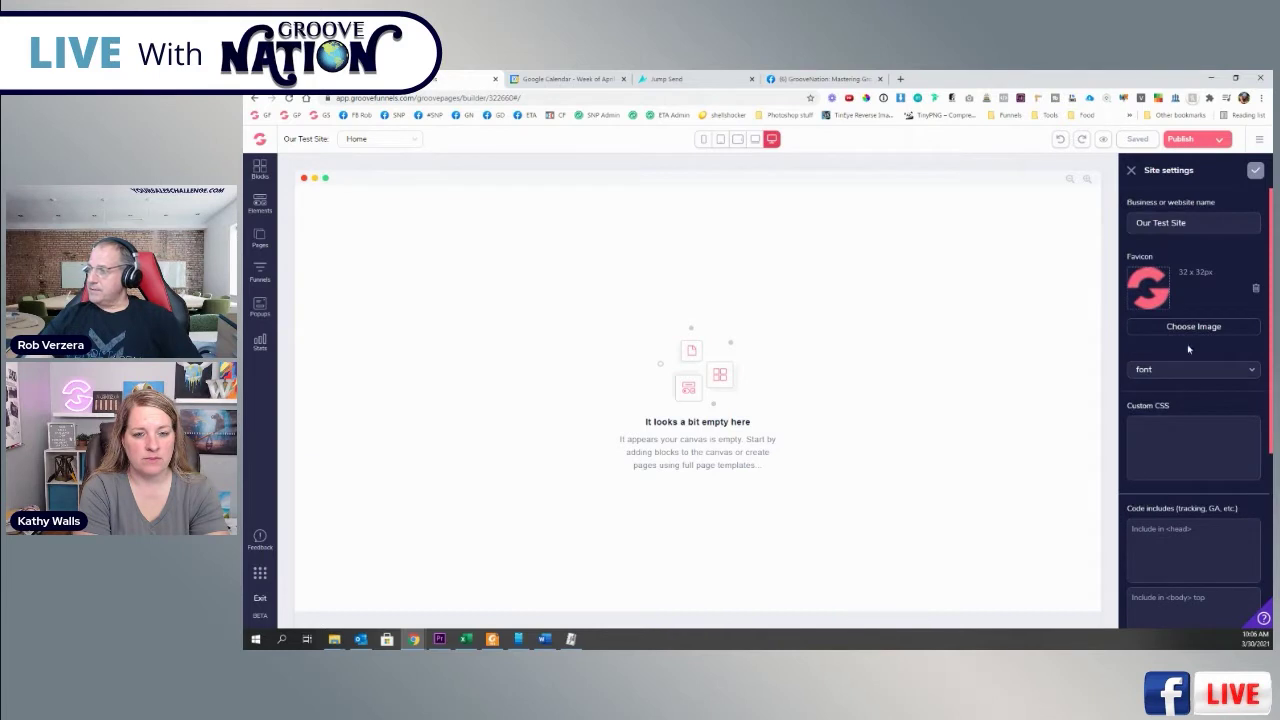
pyautogui.click(1193, 222)
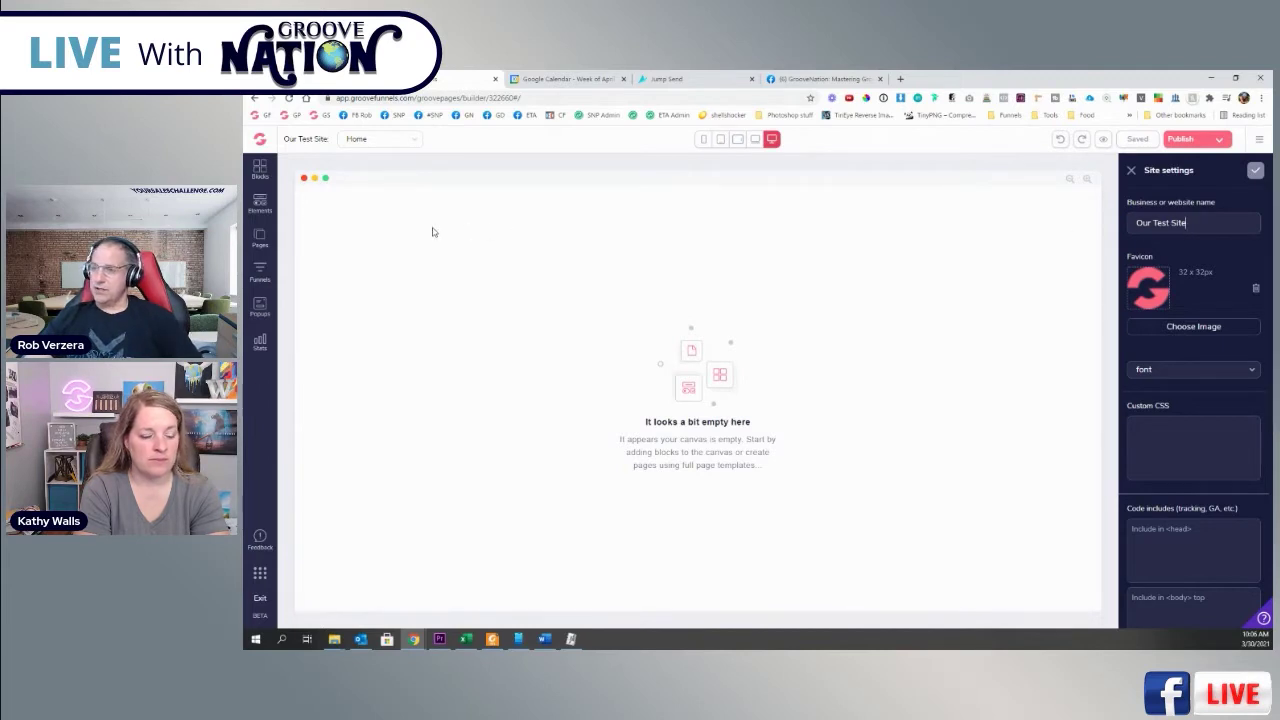
pyautogui.moveTo(286, 140); pyautogui.dragTo(329, 137)
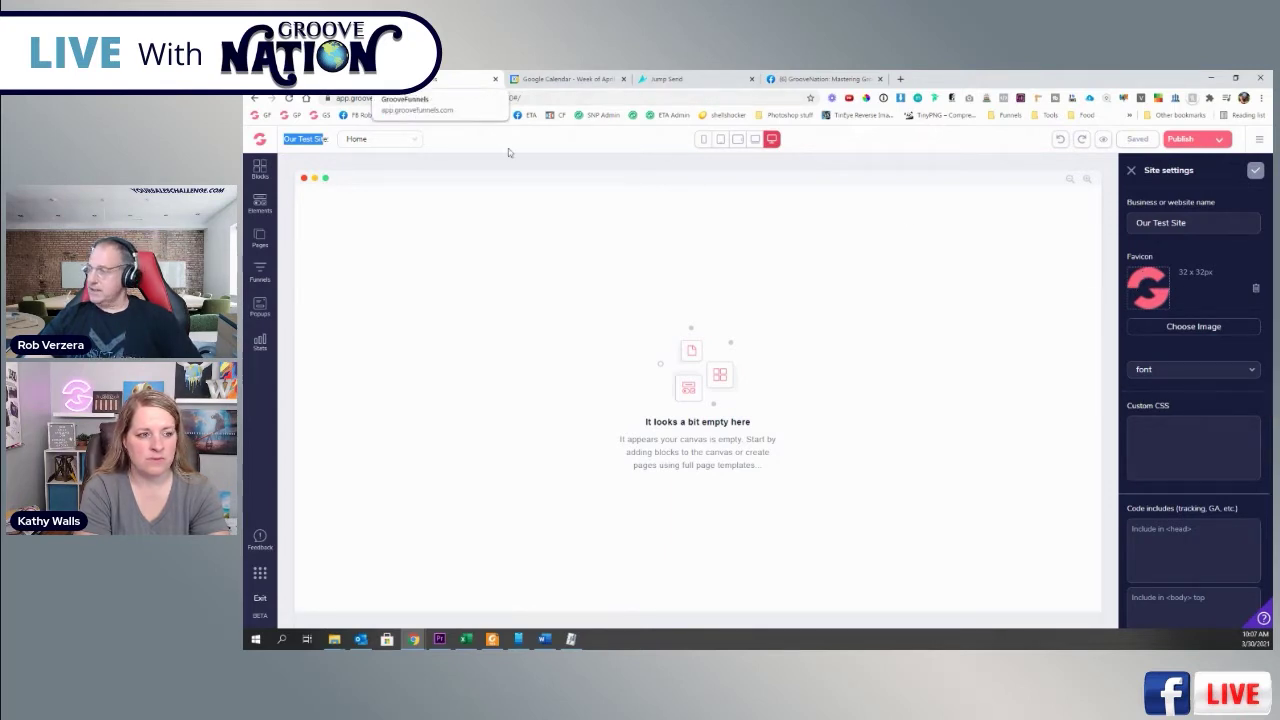
# - Set the site's favicon to the ETA shield logo from the image library and save the settings
pyautogui.click(1208, 328)
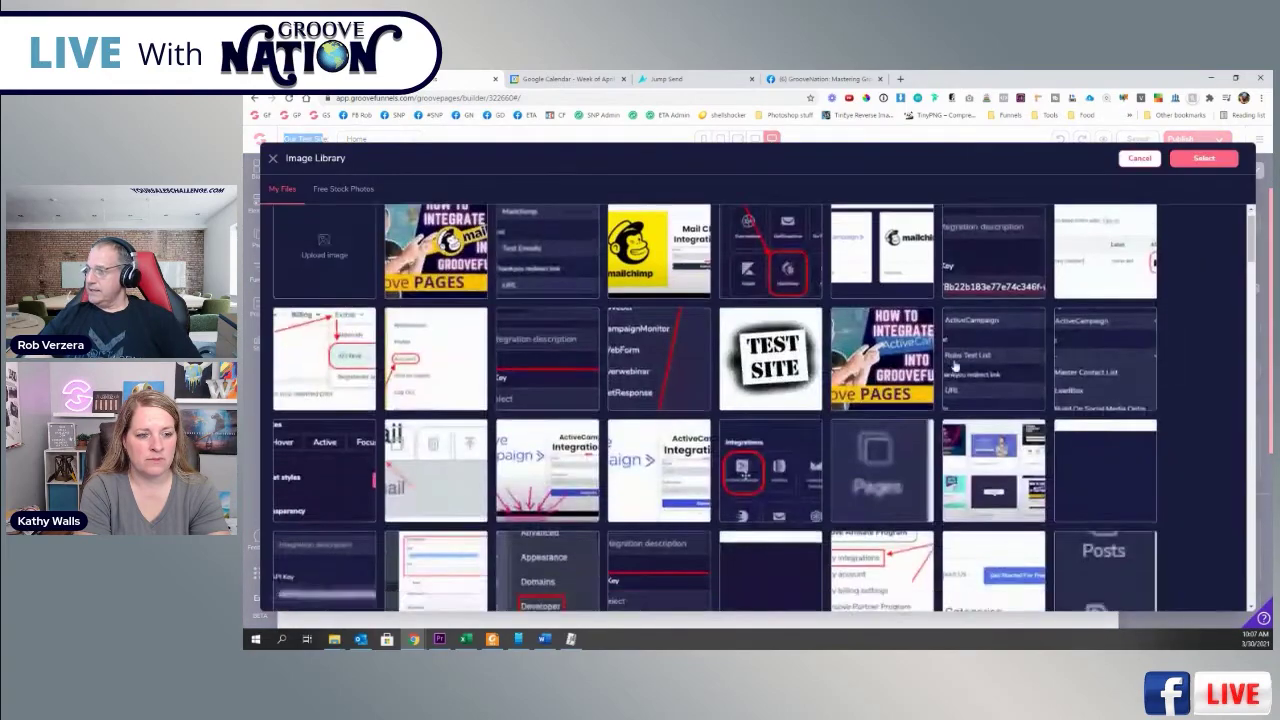
pyautogui.scroll(-10, 900, 450)
pyautogui.click(803, 540)
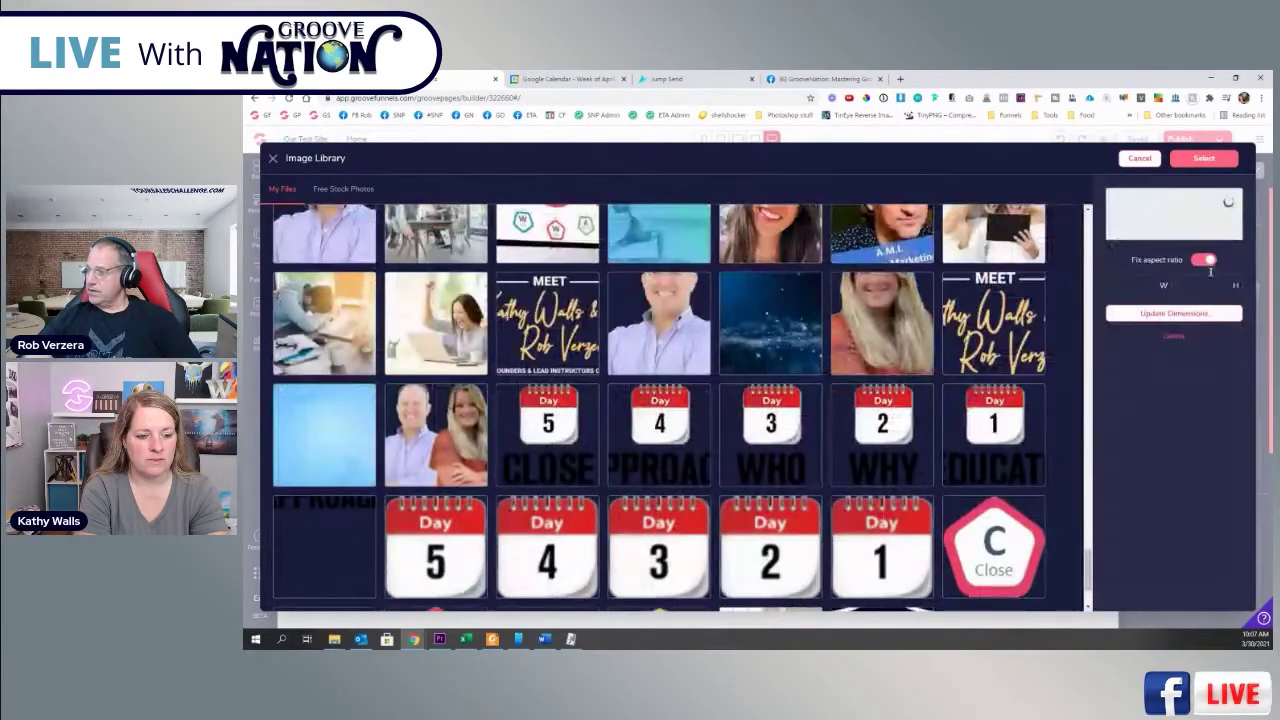
pyautogui.click(1201, 159)
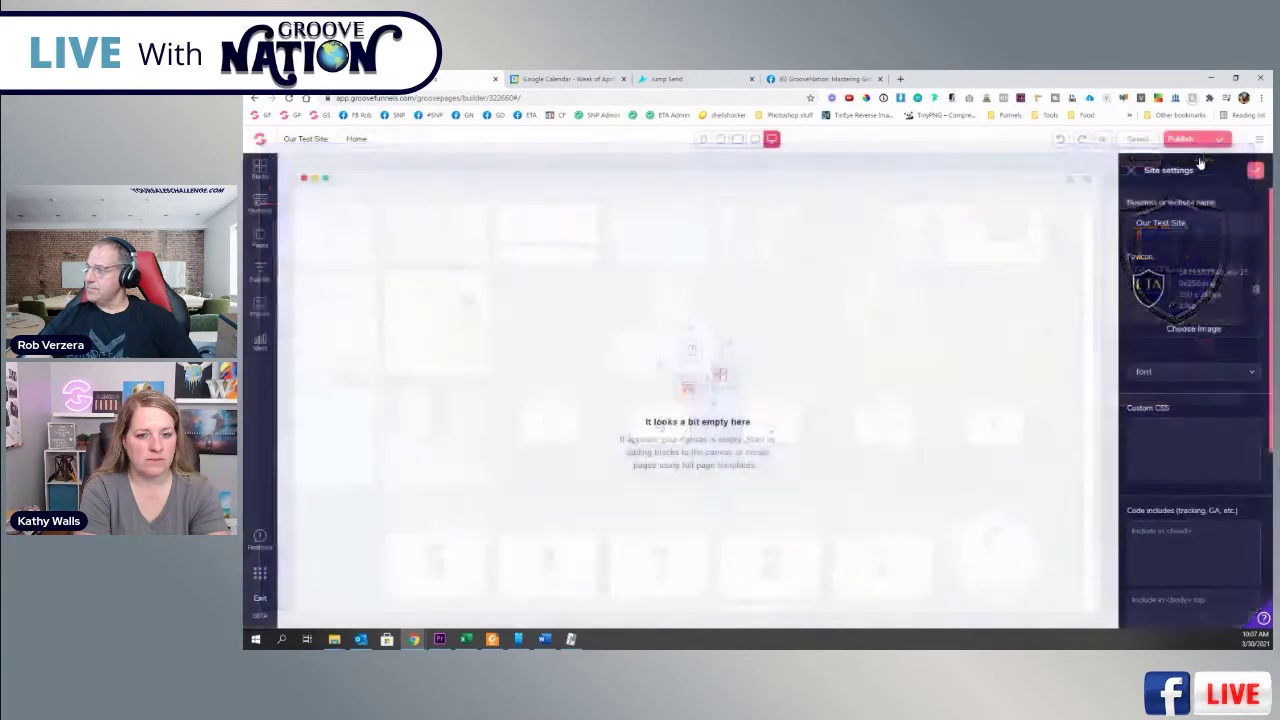
pyautogui.click(1256, 172)
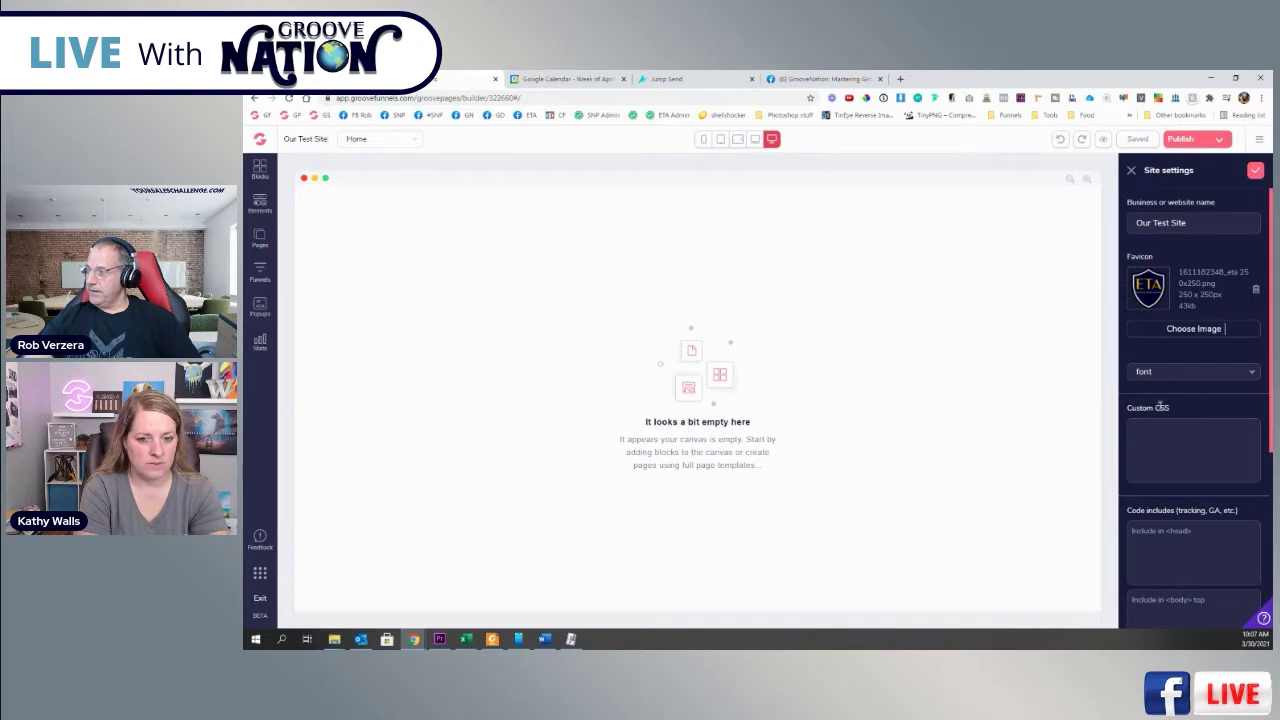
# - Set the site's font to montserrat in the site settings
pyautogui.scroll(-1, 1127, 292)
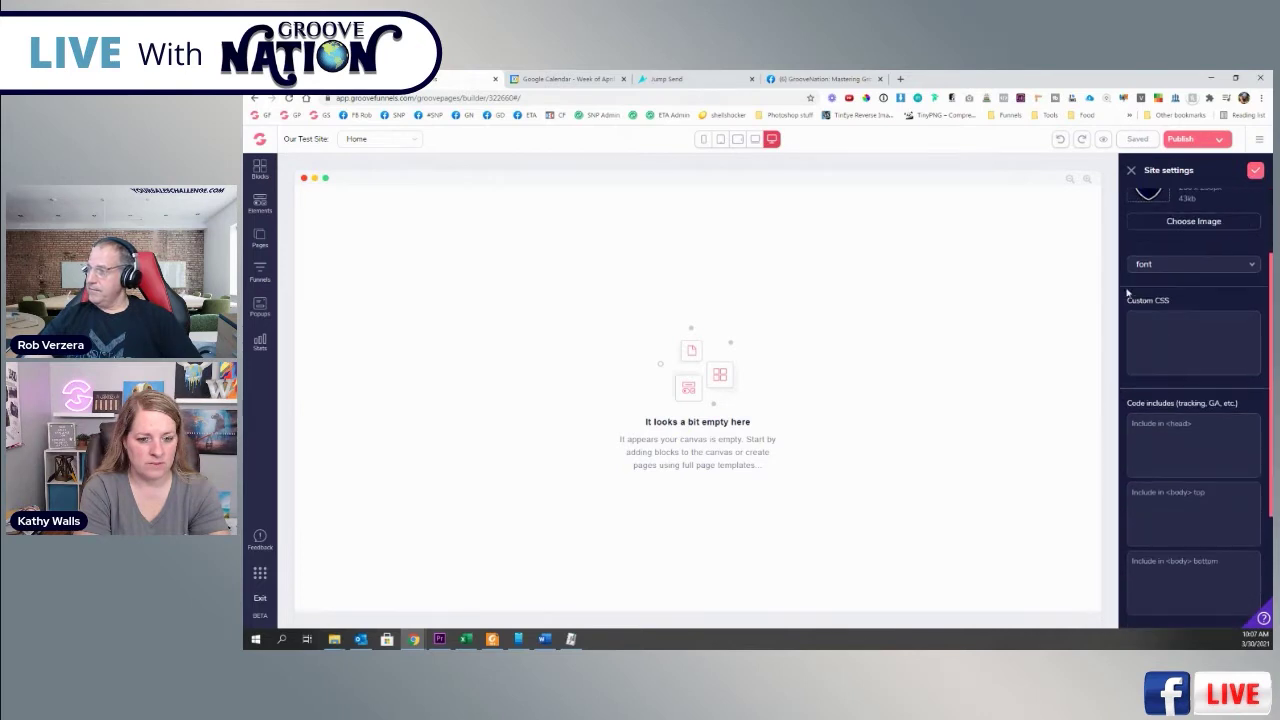
pyautogui.click(1178, 265)
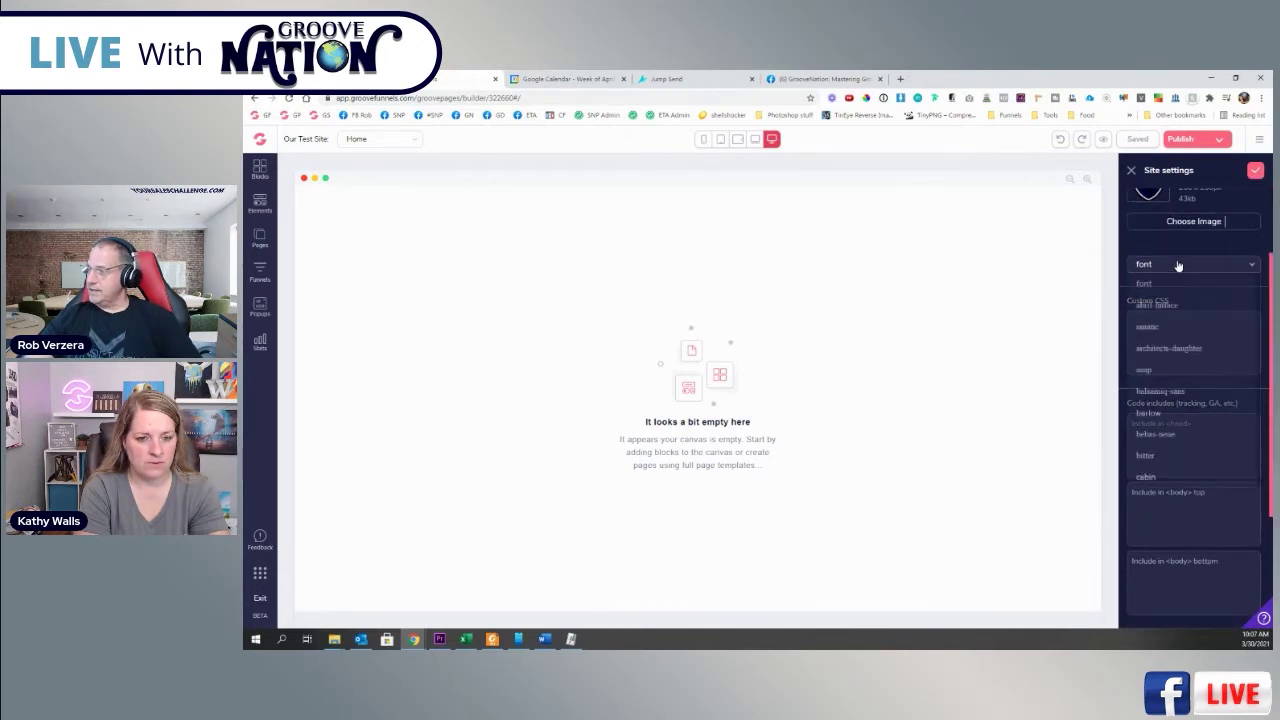
pyautogui.scroll(-2, 1183, 429)
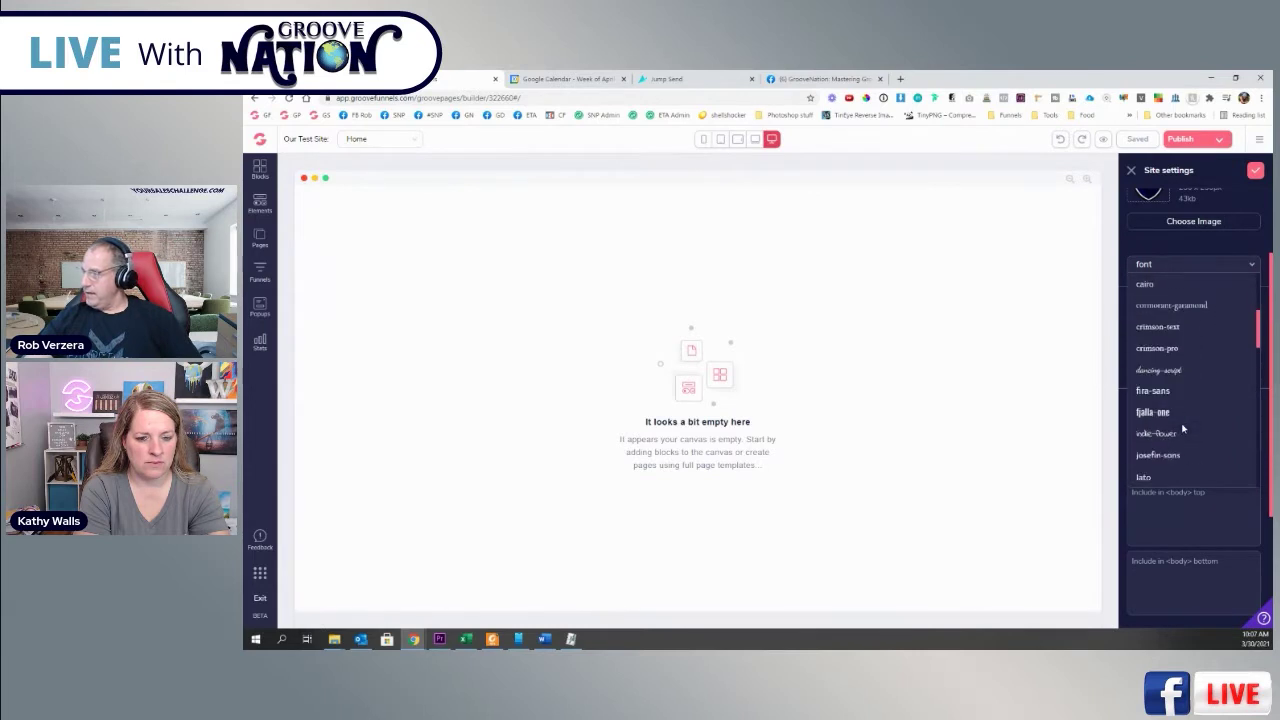
pyautogui.scroll(-3, 1183, 429)
pyautogui.scroll(-2, 1183, 428)
pyautogui.scroll(5, 1183, 420)
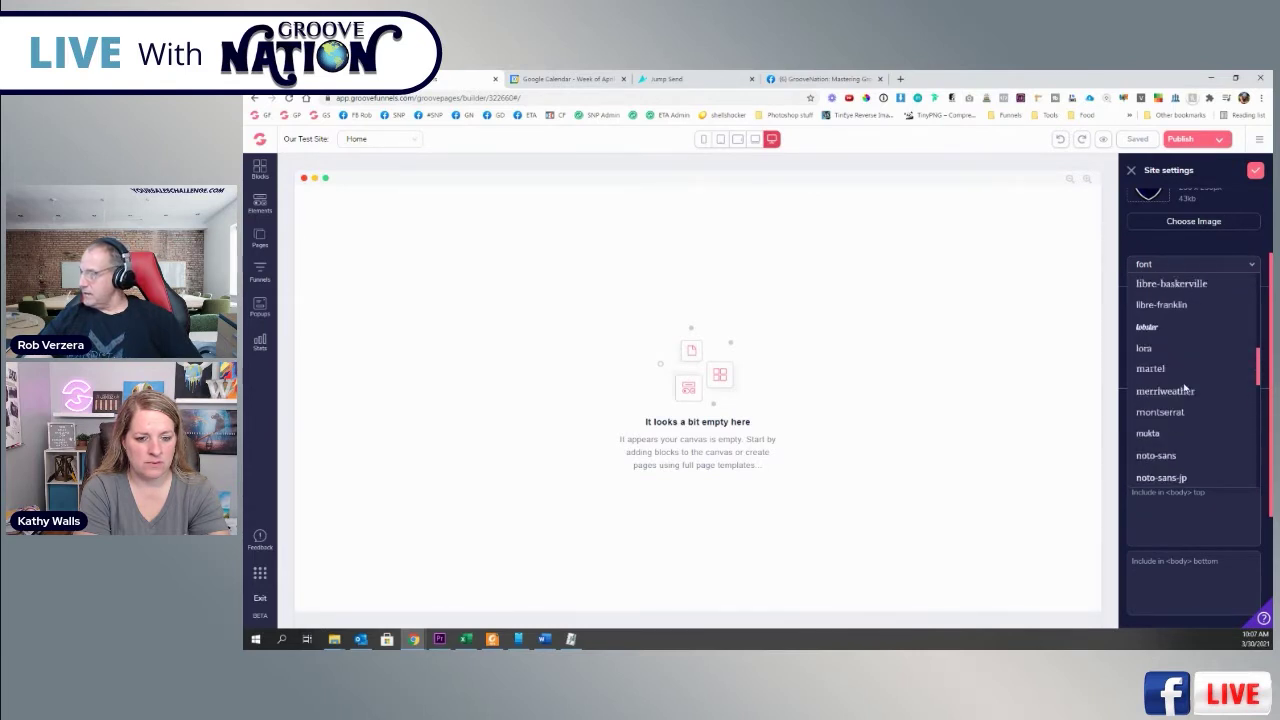
pyautogui.click(1174, 418)
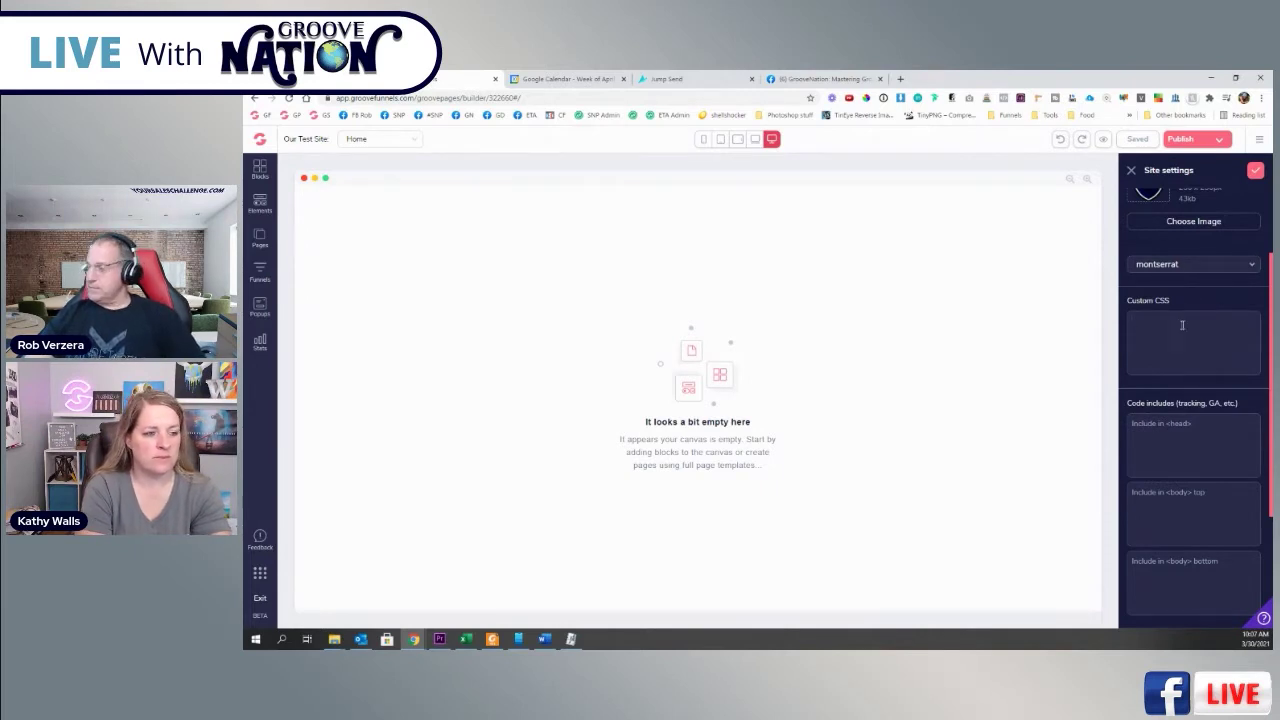
# - Set the Open Graph image in the site settings to the 1200 x 627 Enhanced Training Blog banner from the image library
pyautogui.scroll(-2, 1180, 320)
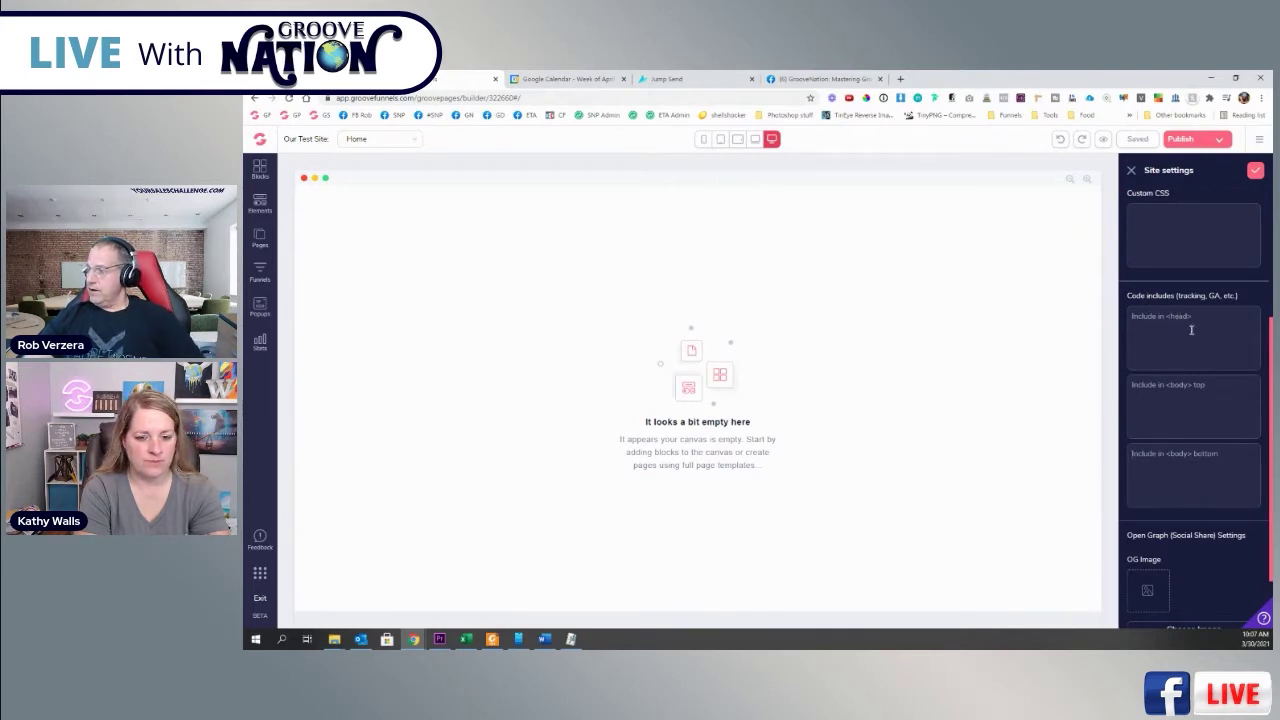
pyautogui.scroll(-2, 1210, 470)
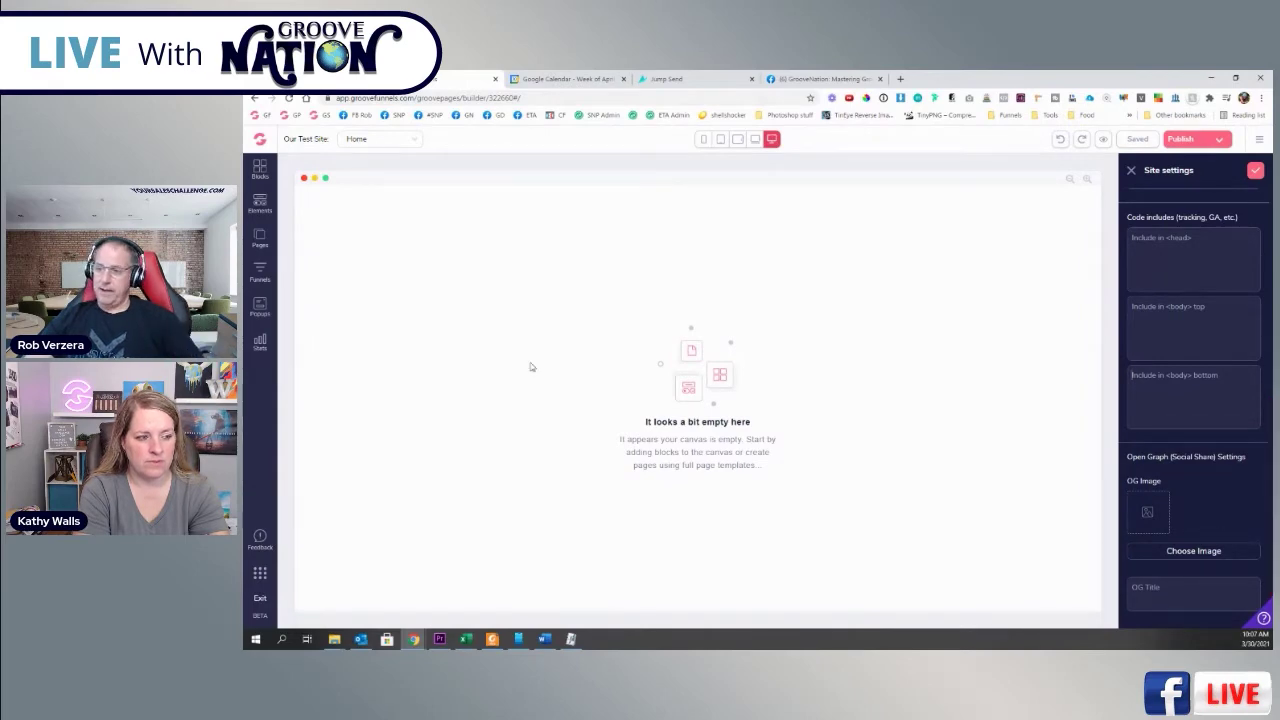
pyautogui.click(1194, 551)
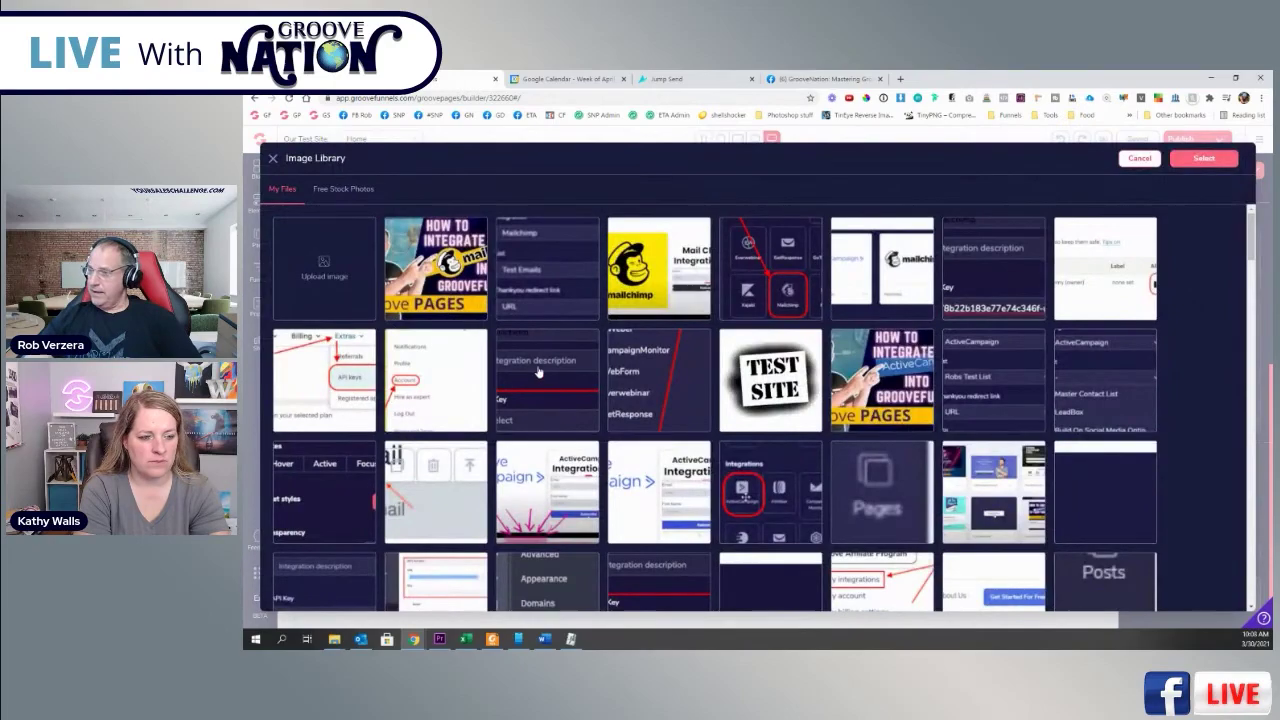
pyautogui.scroll(-15, 540, 370)
pyautogui.scroll(-2, 650, 362)
pyautogui.scroll(-2, 705, 345)
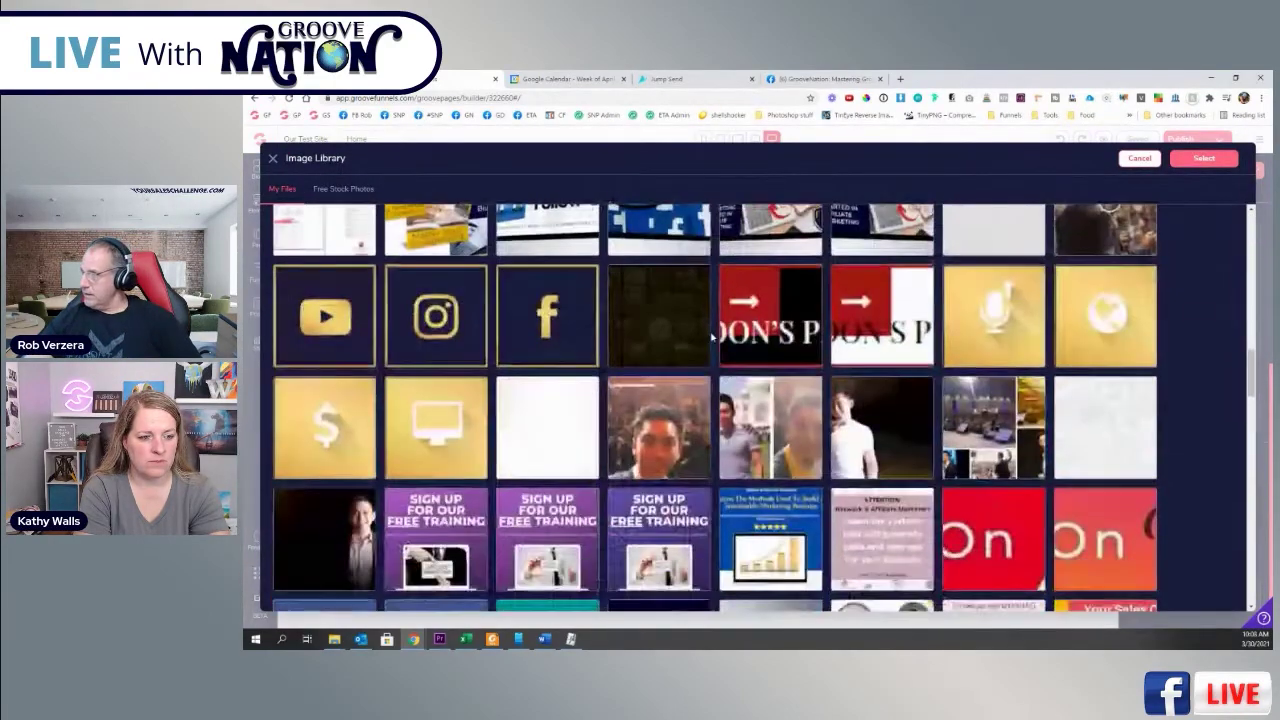
pyautogui.scroll(-10, 712, 338)
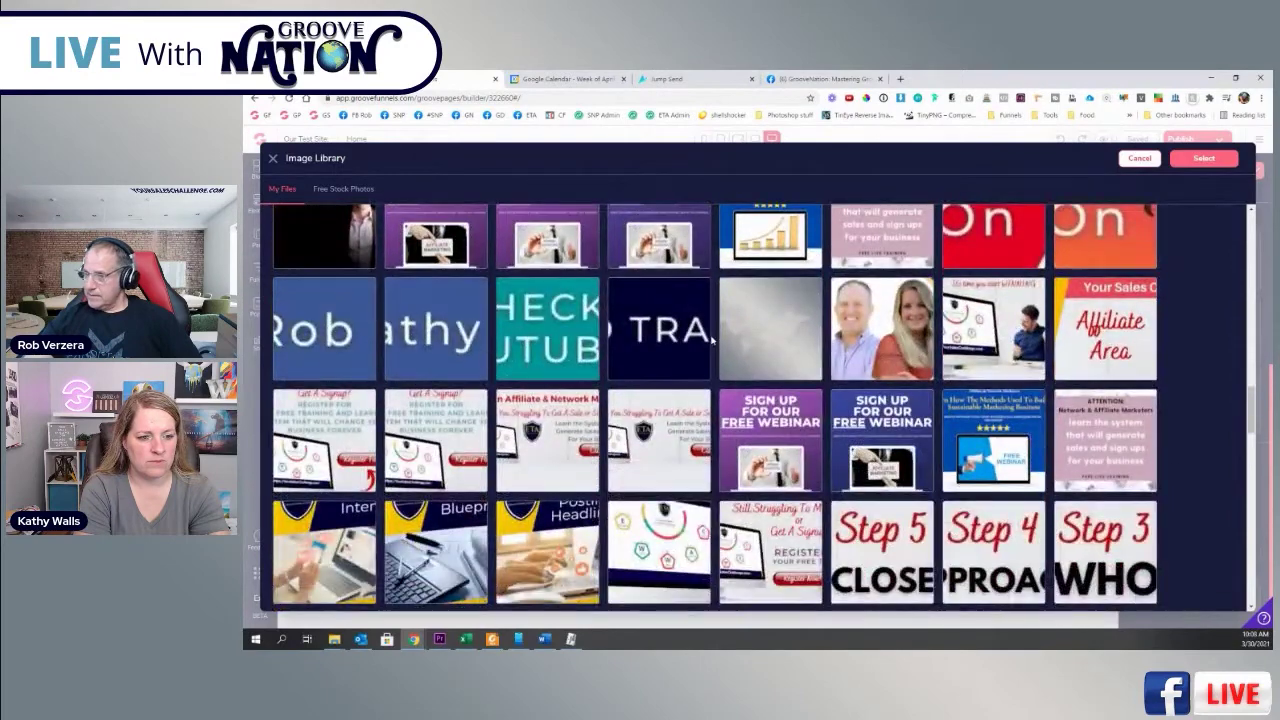
pyautogui.scroll(1, 637, 286)
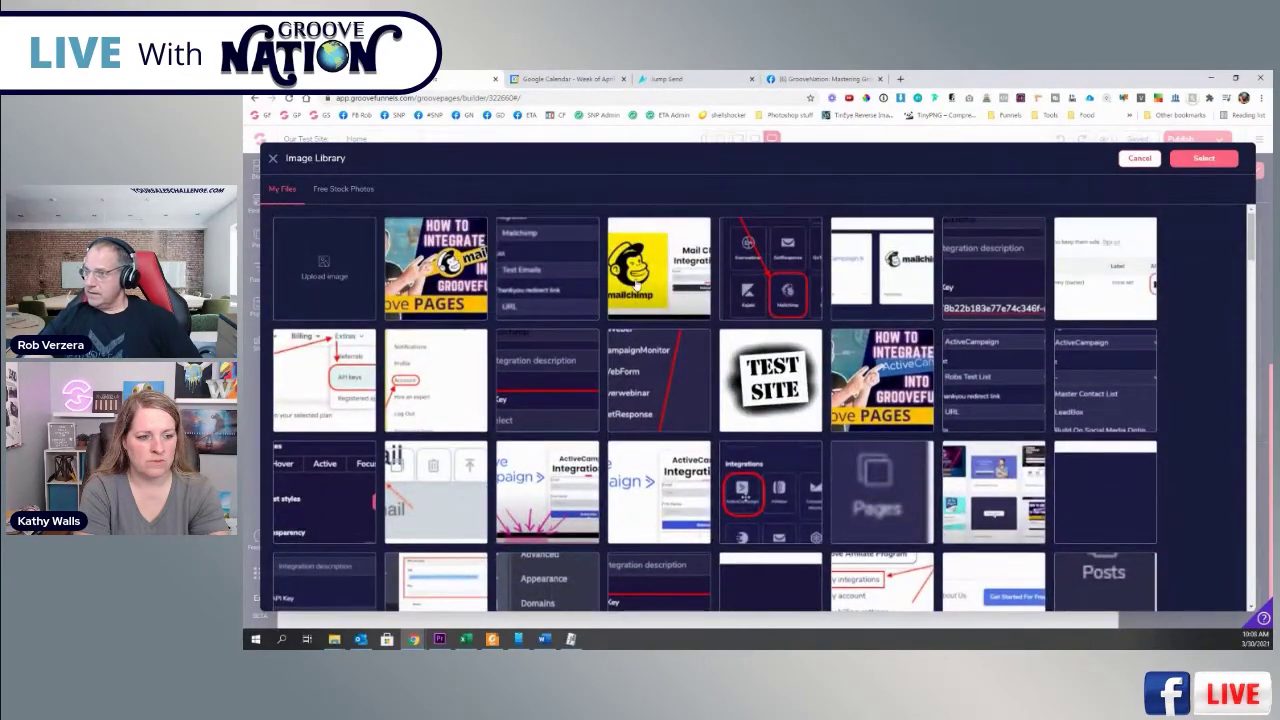
pyautogui.scroll(-2, 457, 362)
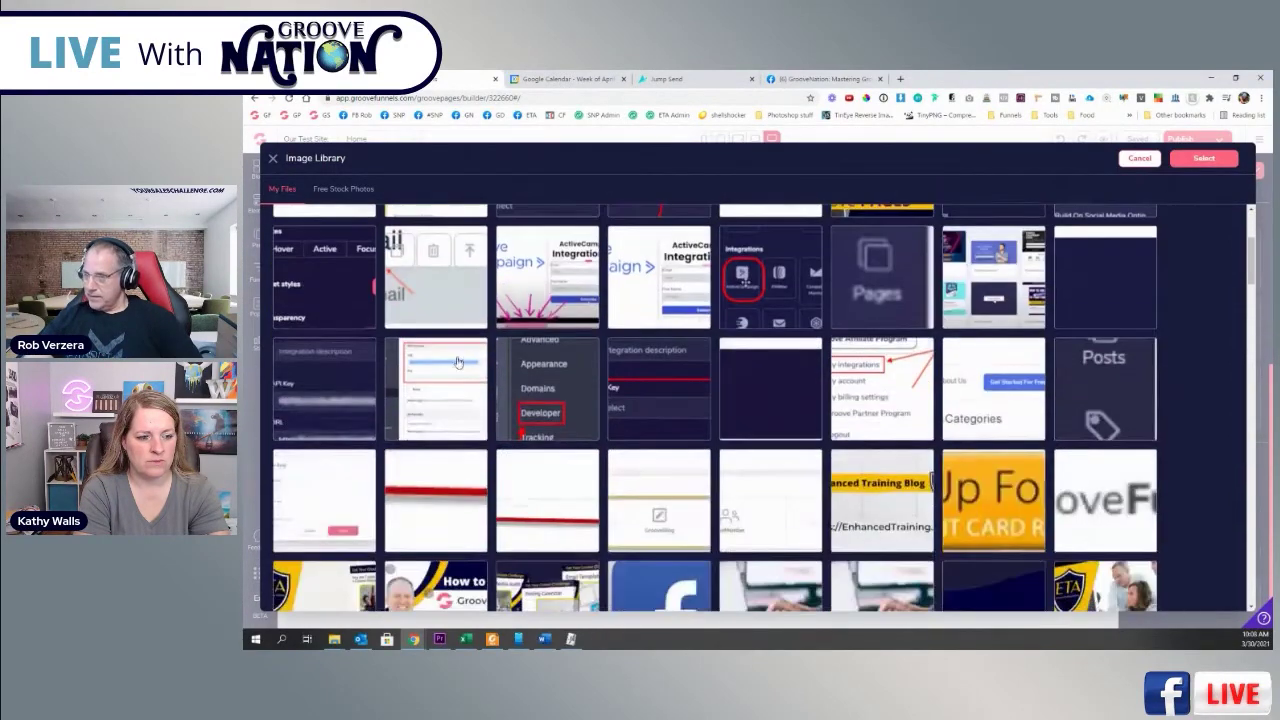
pyautogui.scroll(-1, 878, 400)
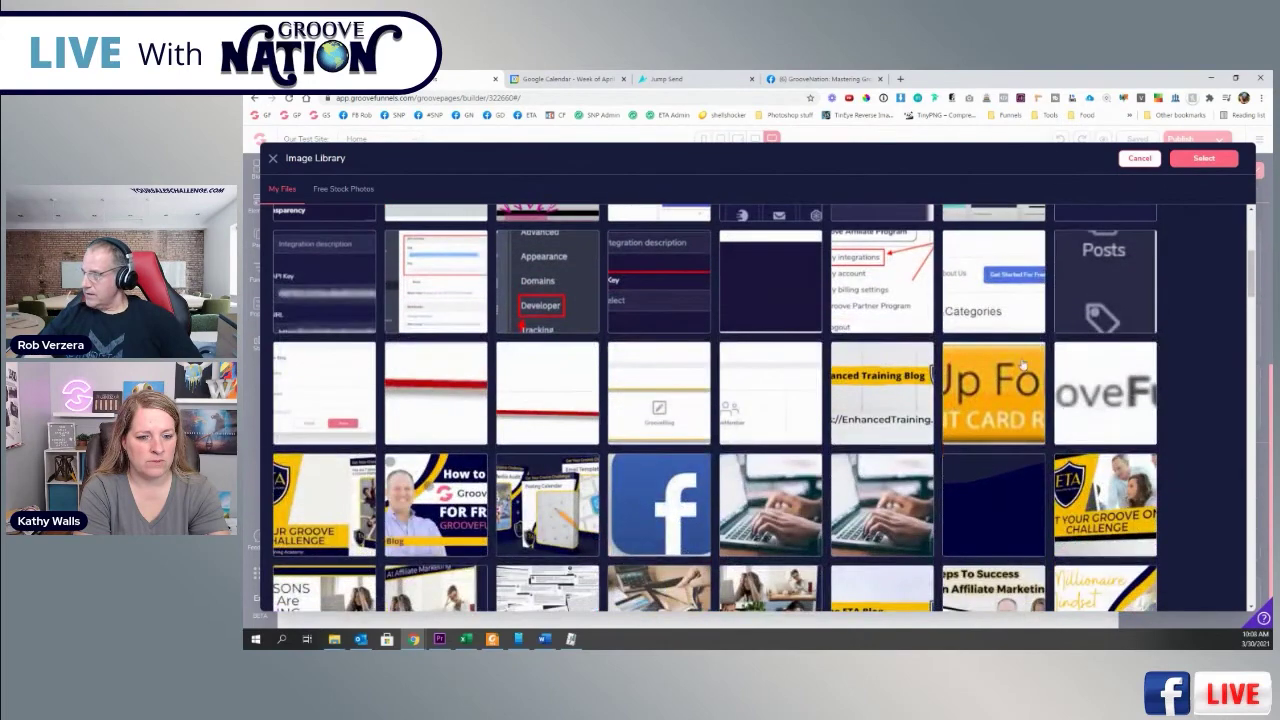
pyautogui.click(893, 383)
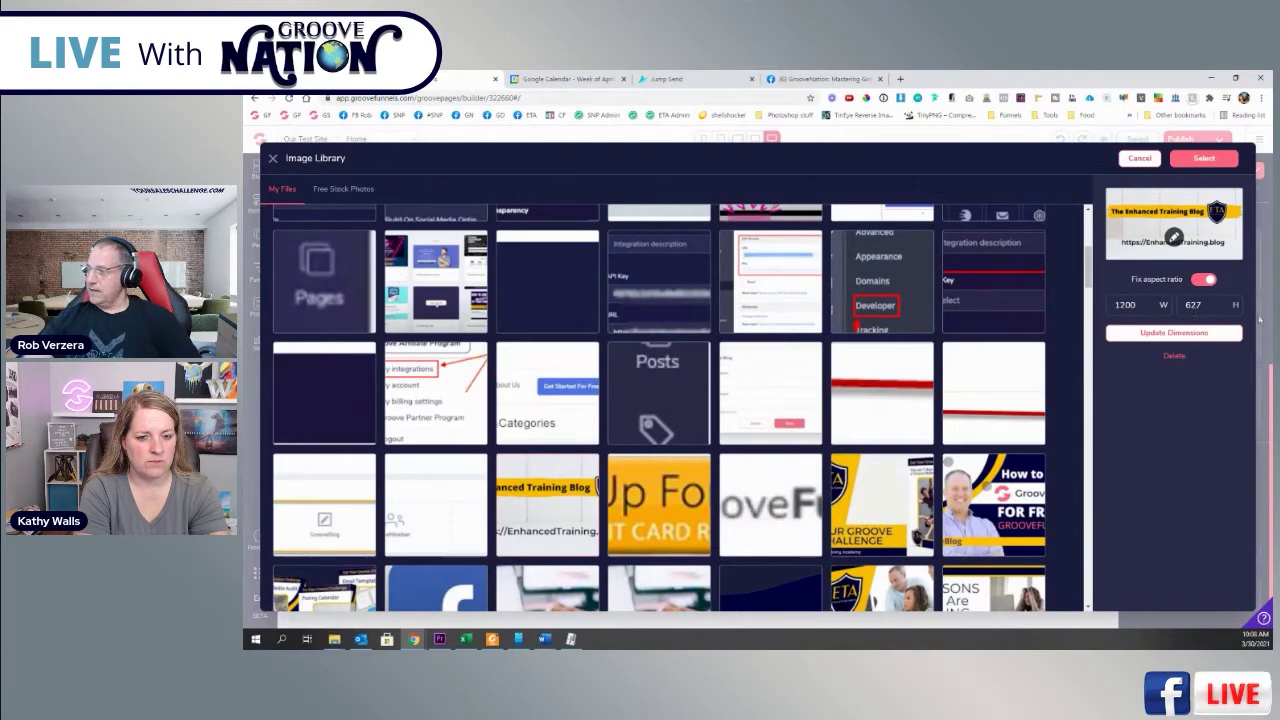
pyautogui.click(1204, 158)
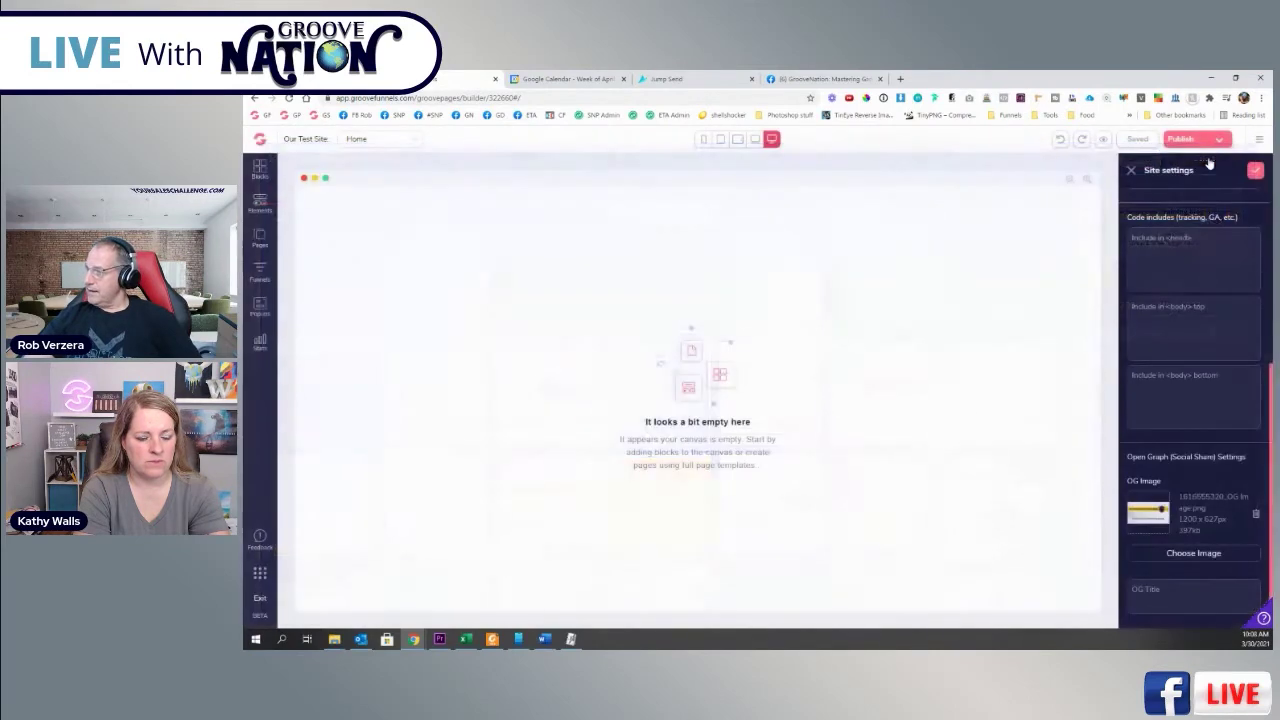
# - Set the Open Graph title to "This is our Test Site", save the site settings and close them
pyautogui.click(1186, 593)
pyautogui.write('This is our Test Site')
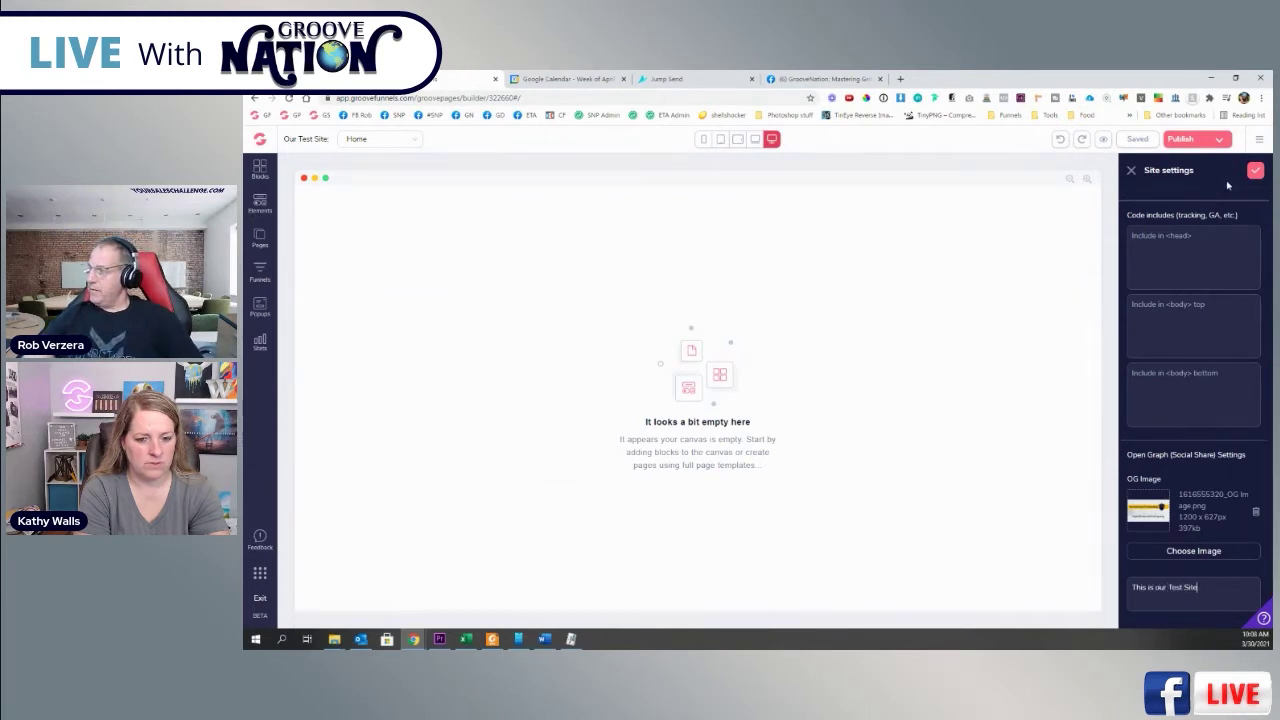
pyautogui.click(1255, 172)
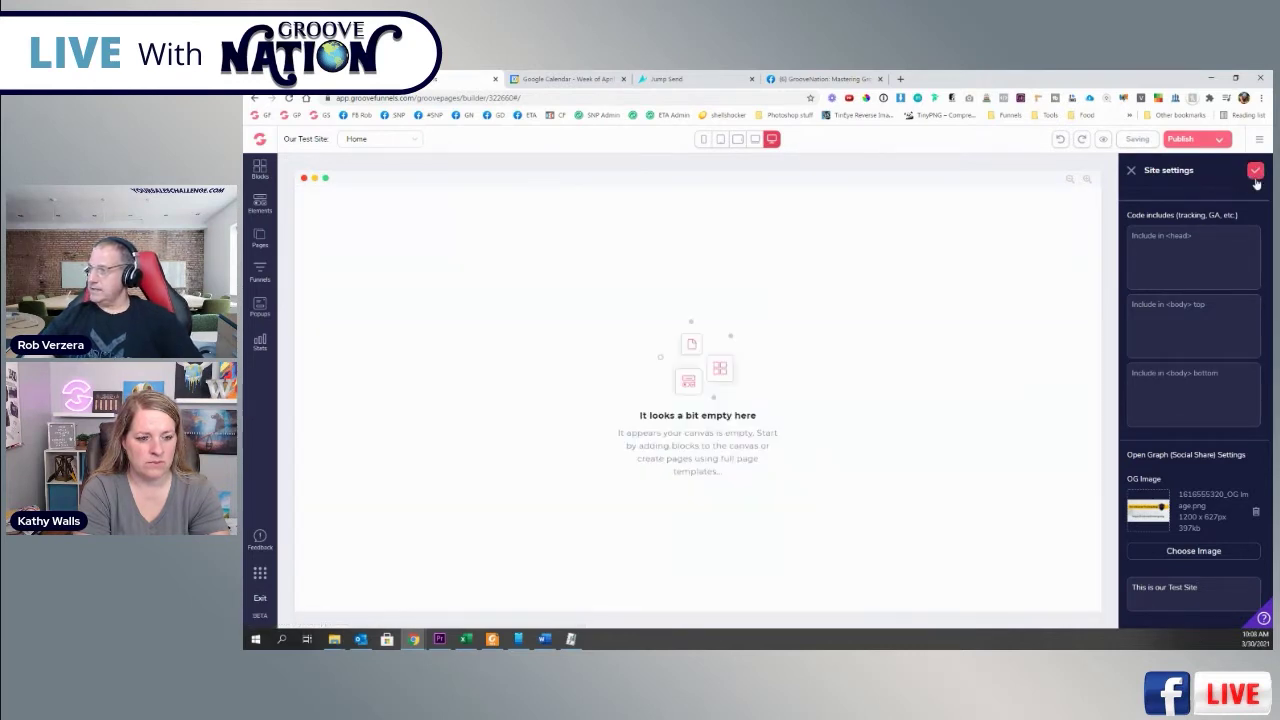
pyautogui.click(1133, 172)
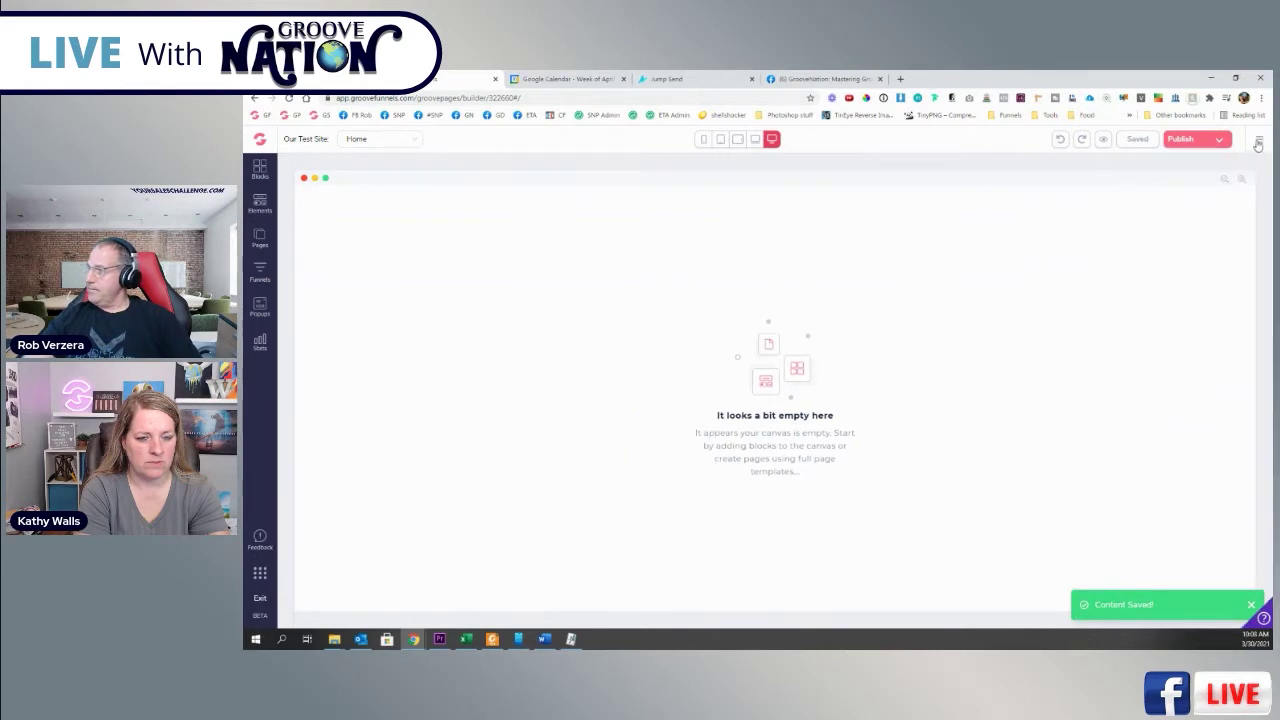
# - Examine the site's previous revisions and leave the list without restoring a version
pyautogui.click(1258, 142)
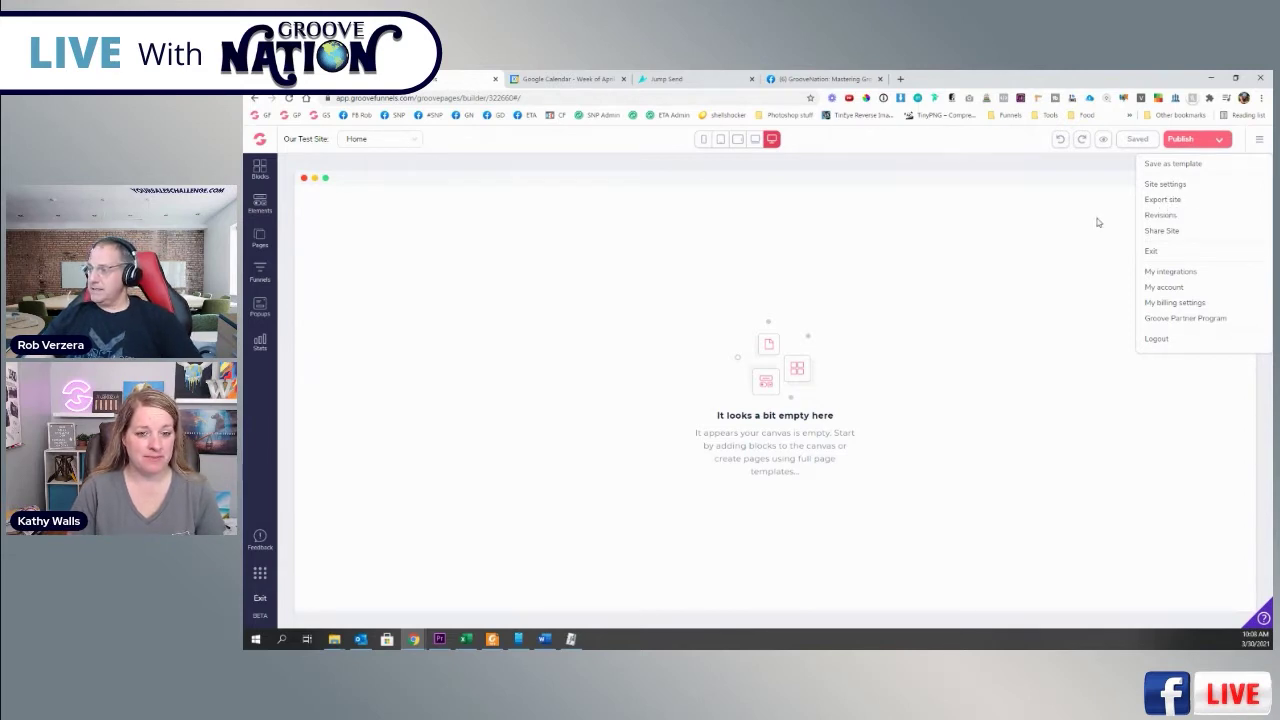
pyautogui.click(1160, 216)
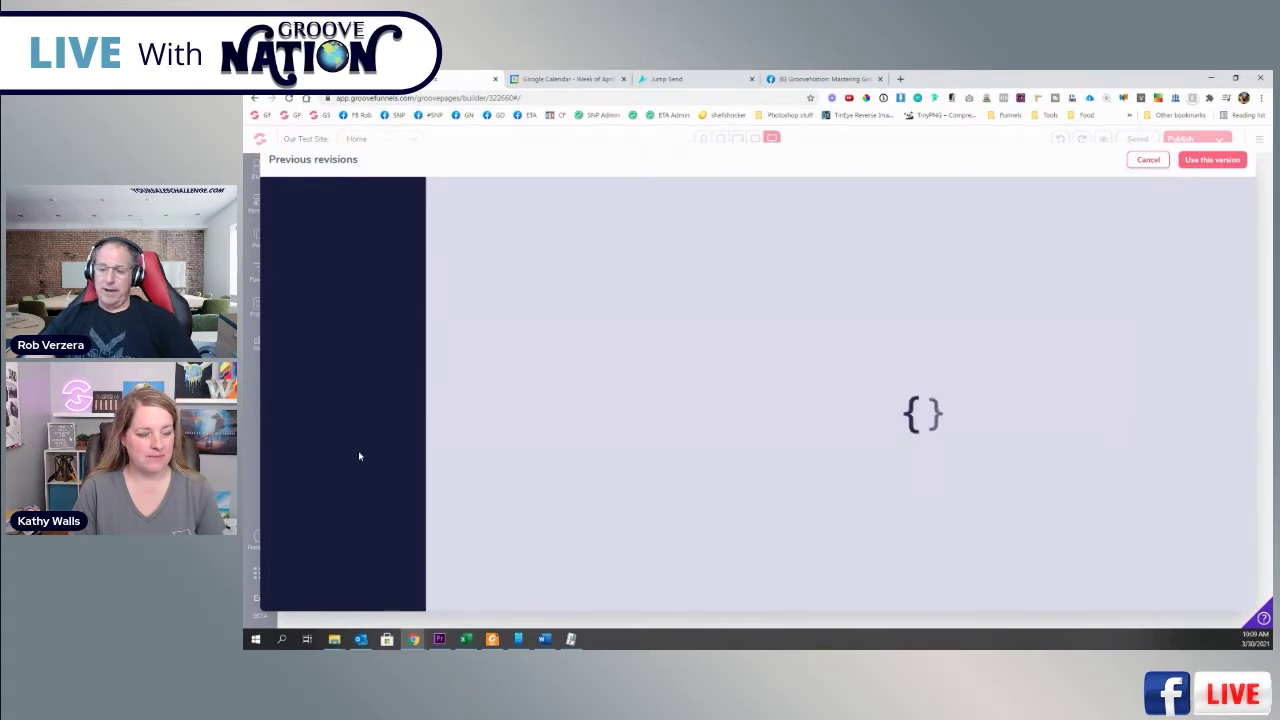
pyautogui.click(1145, 161)
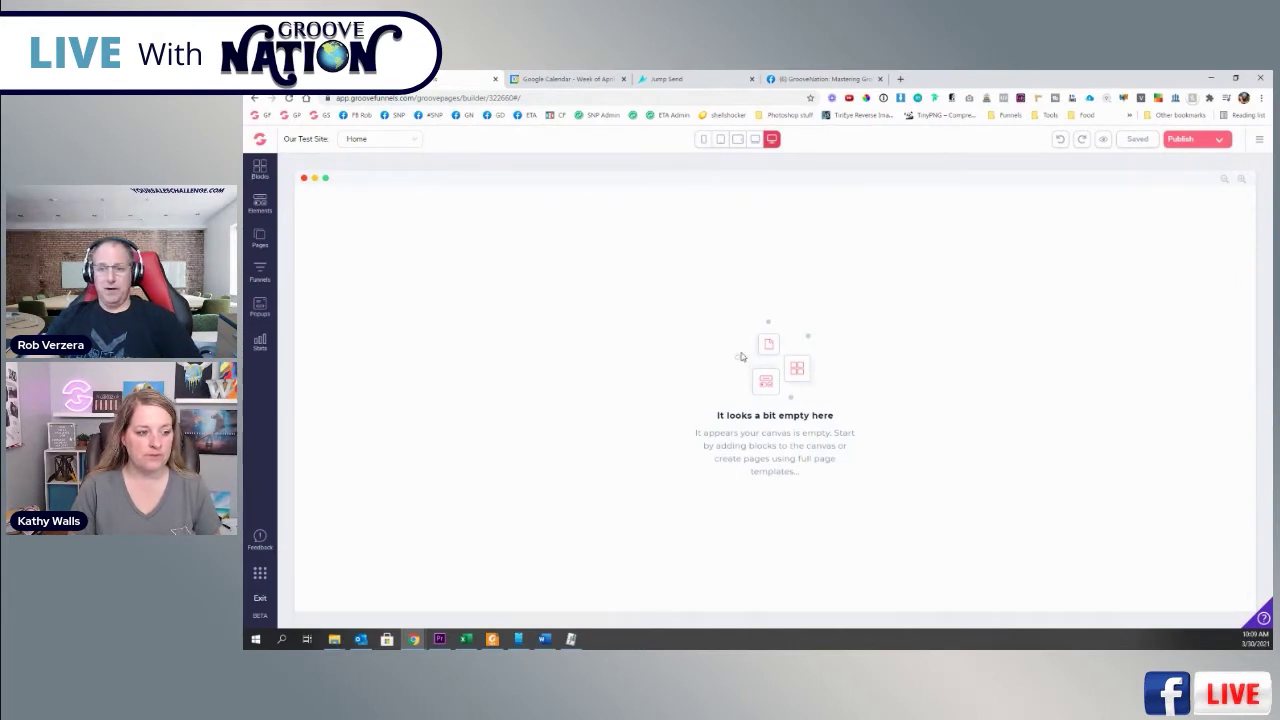
# - Create a share link for the site, copy it and close the share links dialog
pyautogui.click(1259, 141)
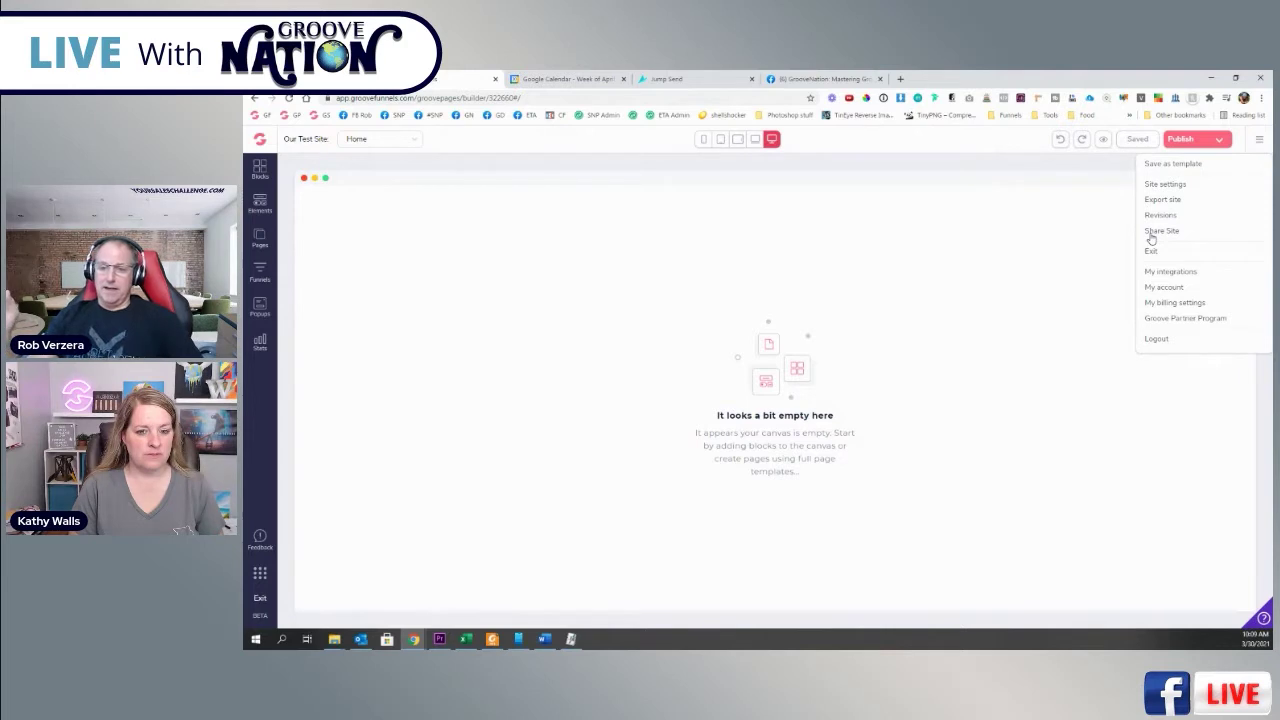
pyautogui.click(1152, 233)
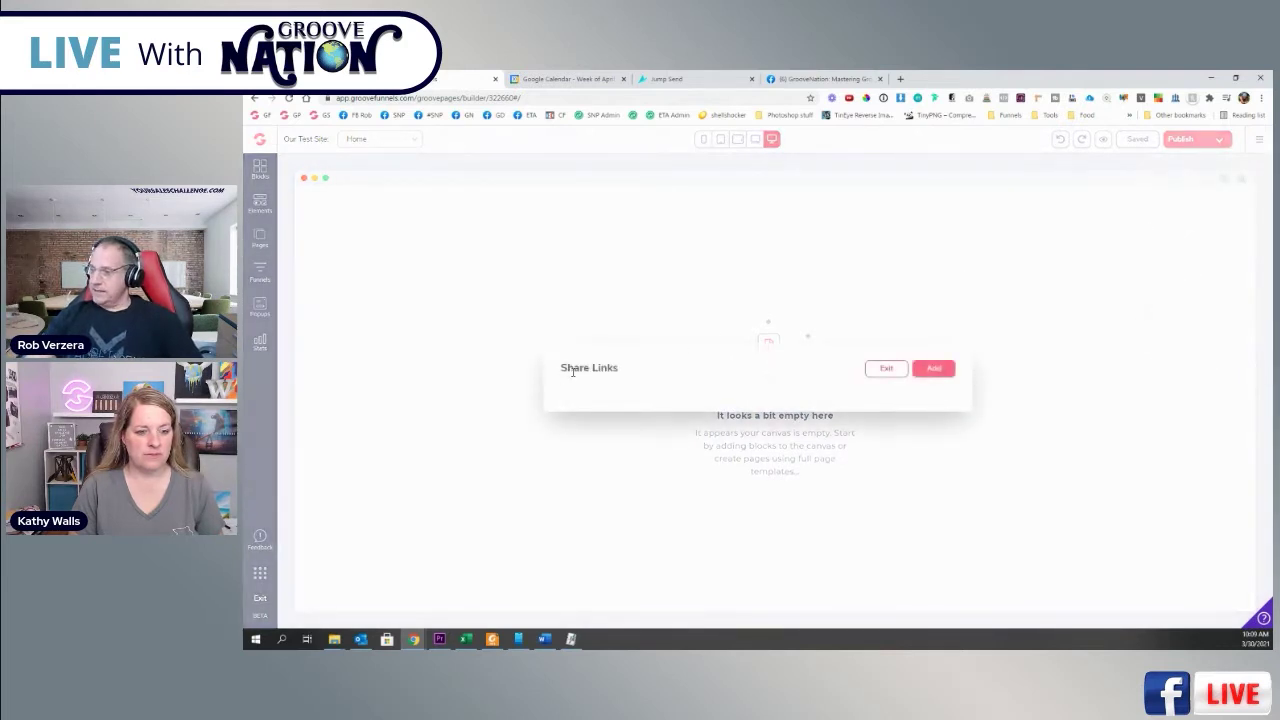
pyautogui.click(933, 369)
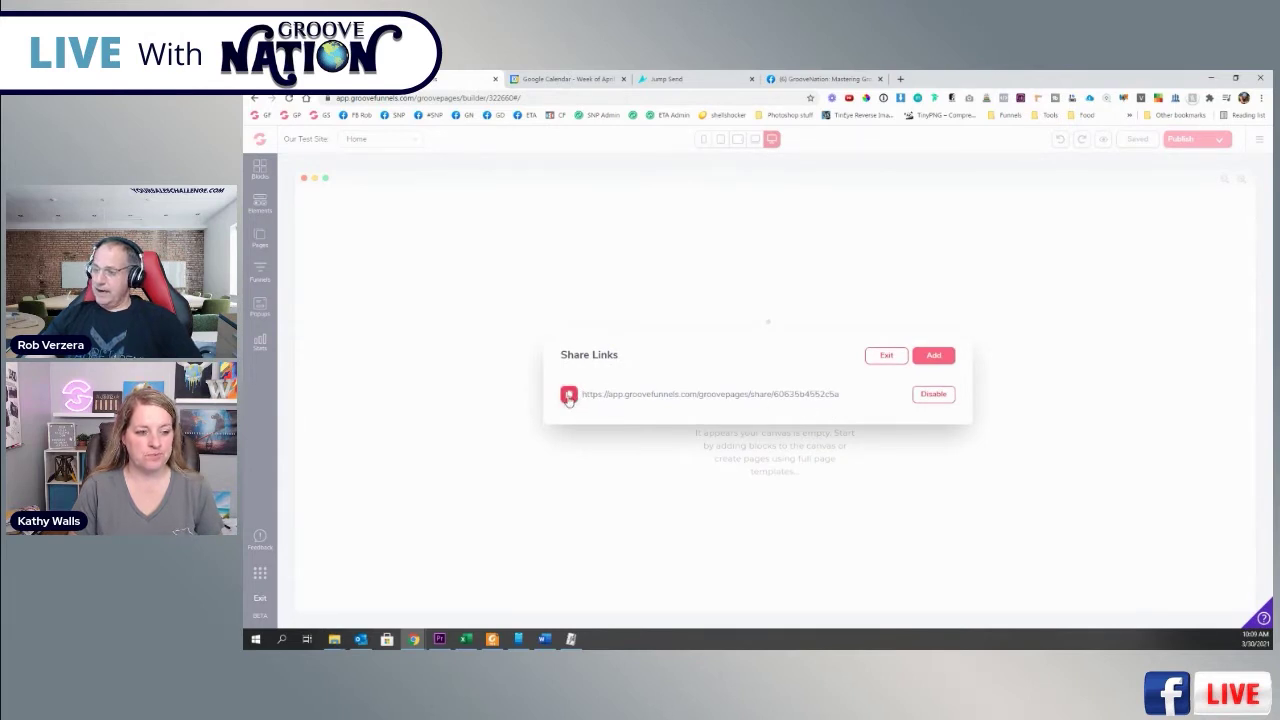
pyautogui.click(568, 396)
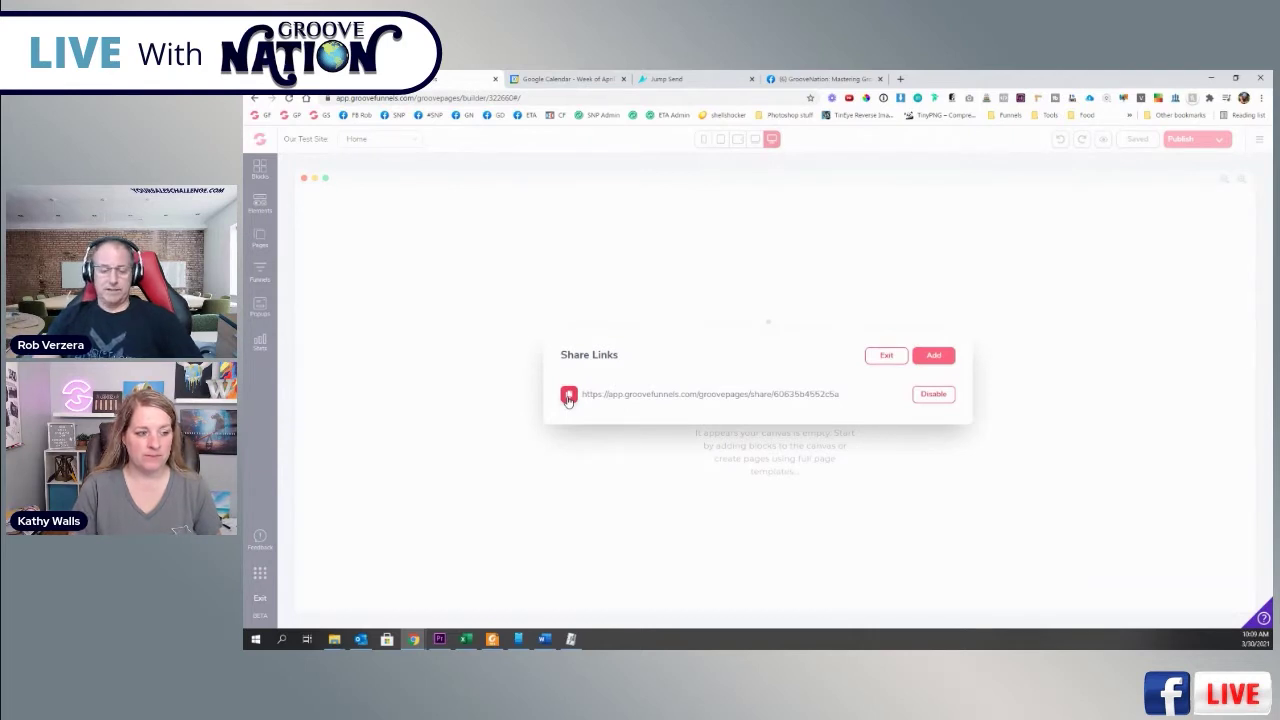
pyautogui.click(568, 395)
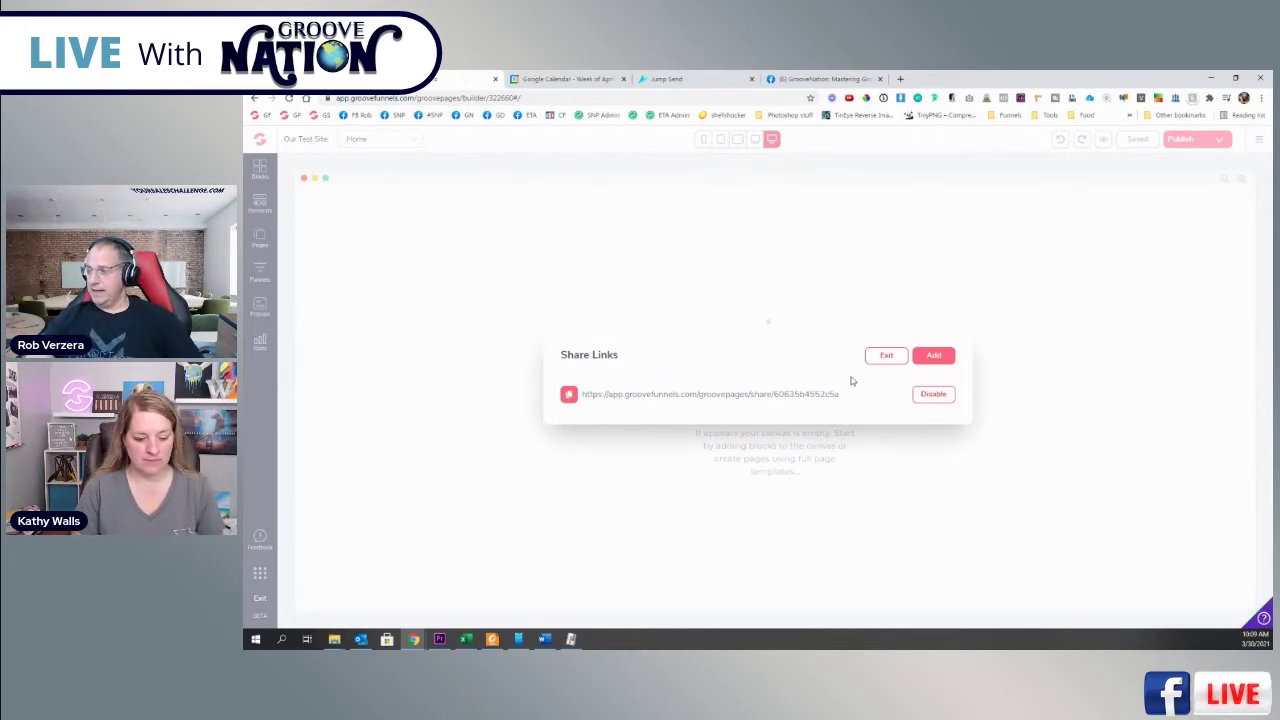
pyautogui.click(886, 355)
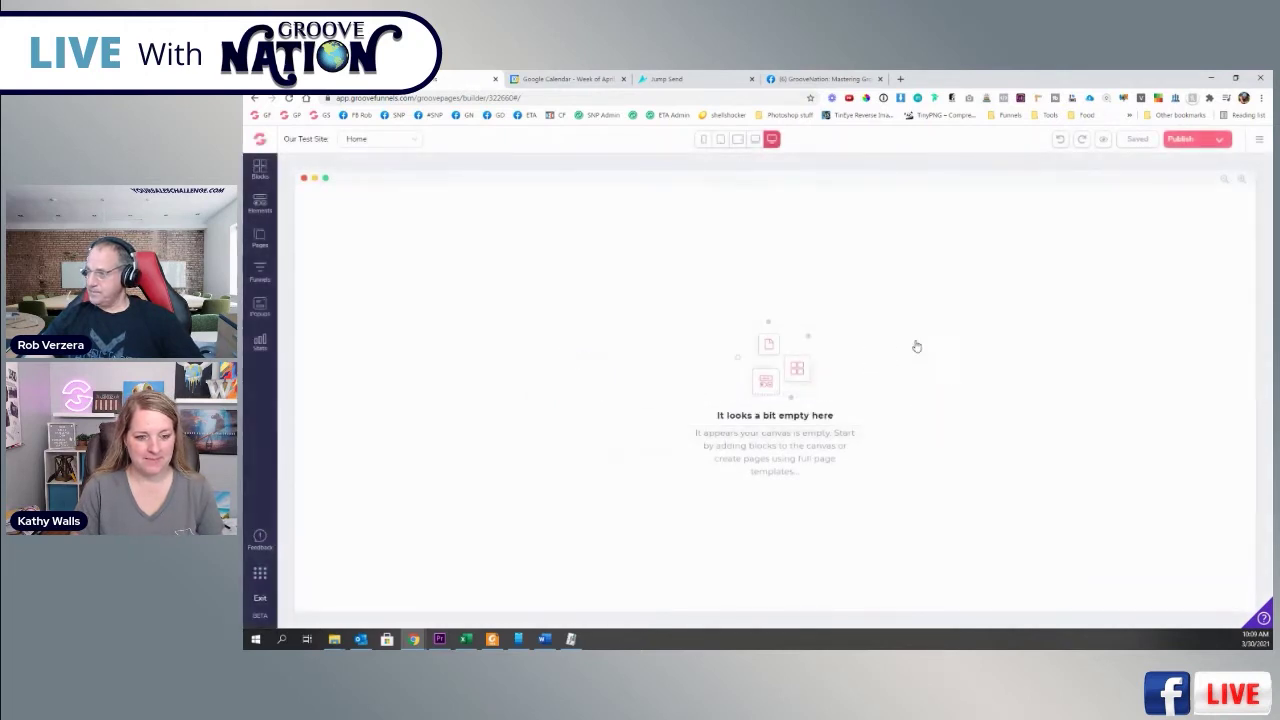
pyautogui.click(1259, 144)
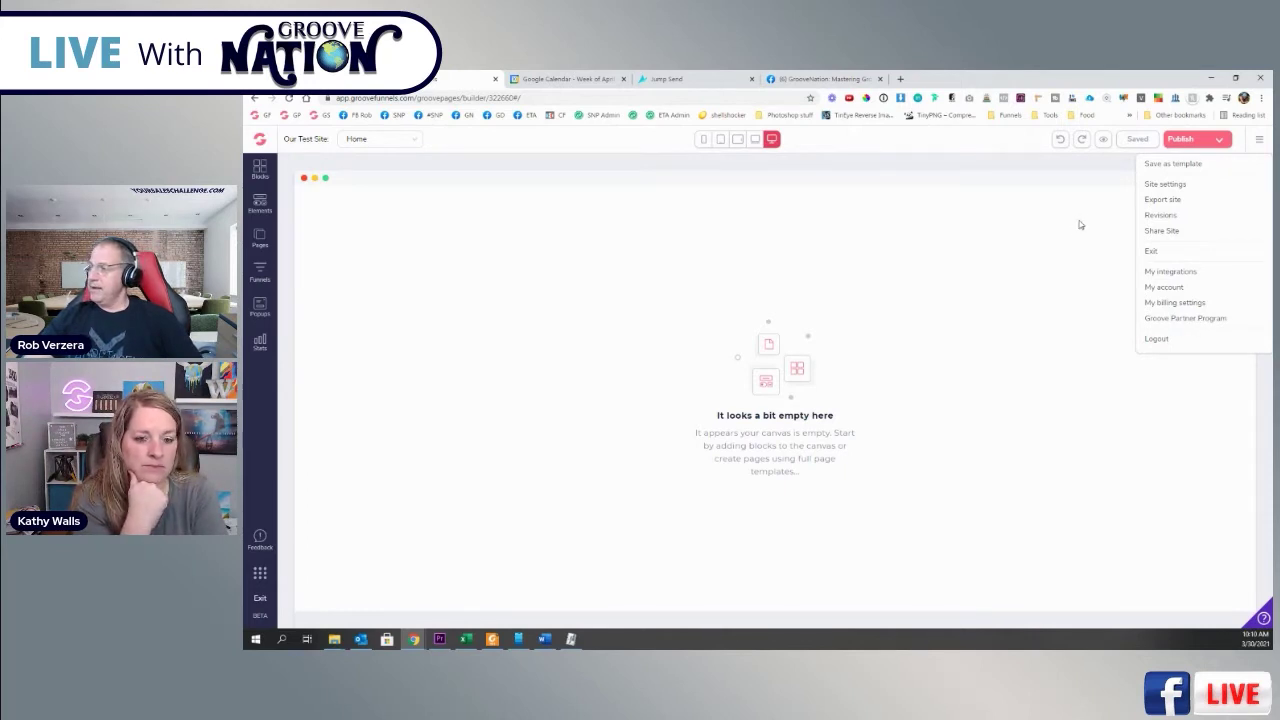
pyautogui.click(1260, 140)
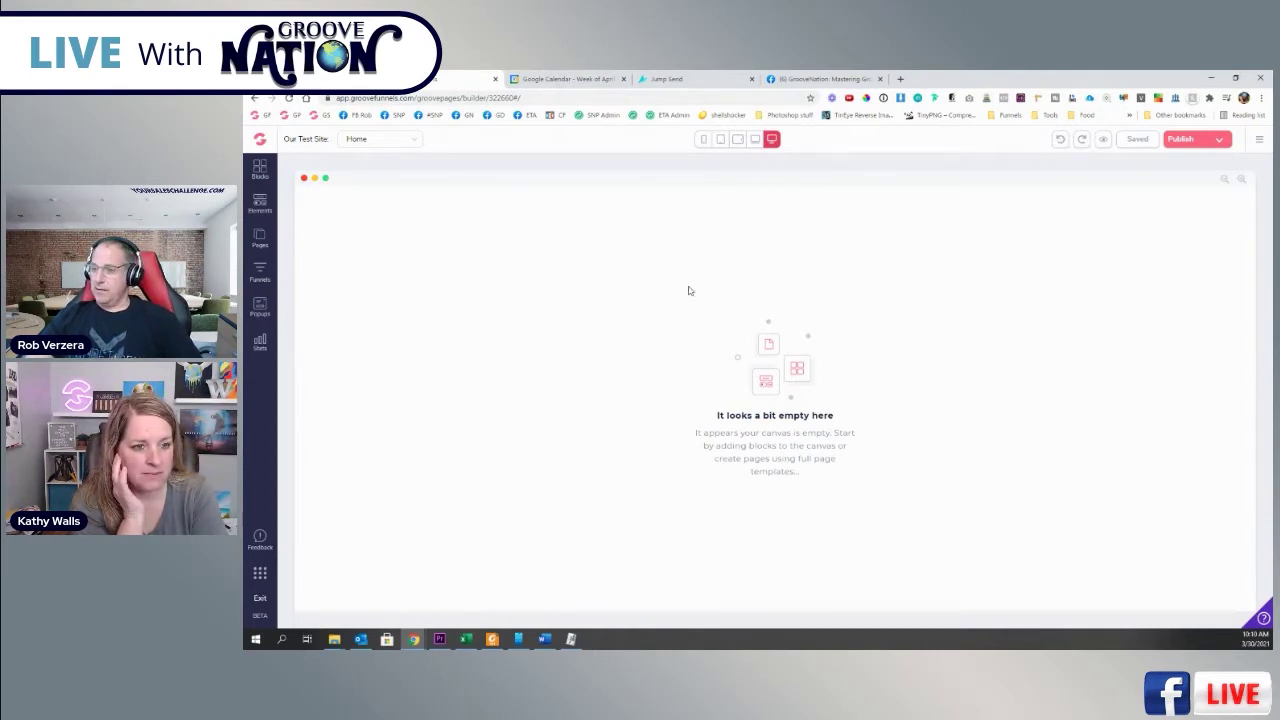
# - Add the first wireframe block, with customer testimonials, to the empty page, undo the insertion and close the block list
pyautogui.click(259, 240)
pyautogui.click(259, 170)
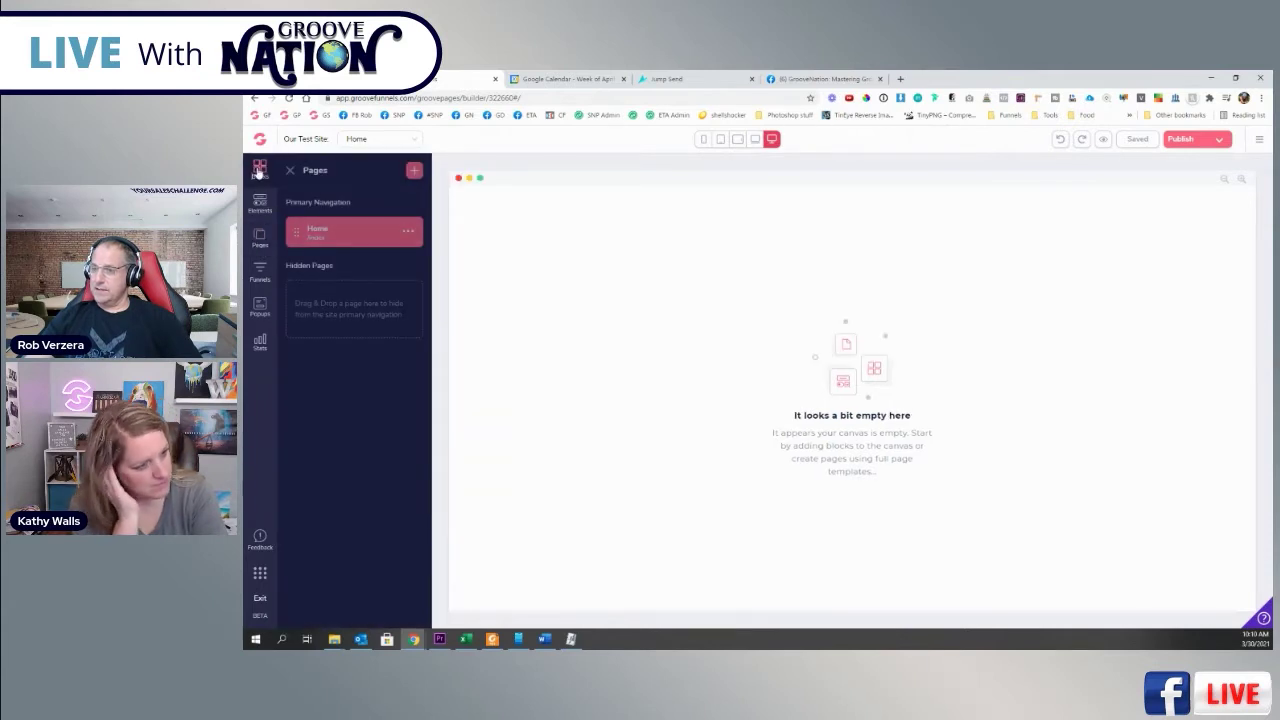
pyautogui.click(378, 202)
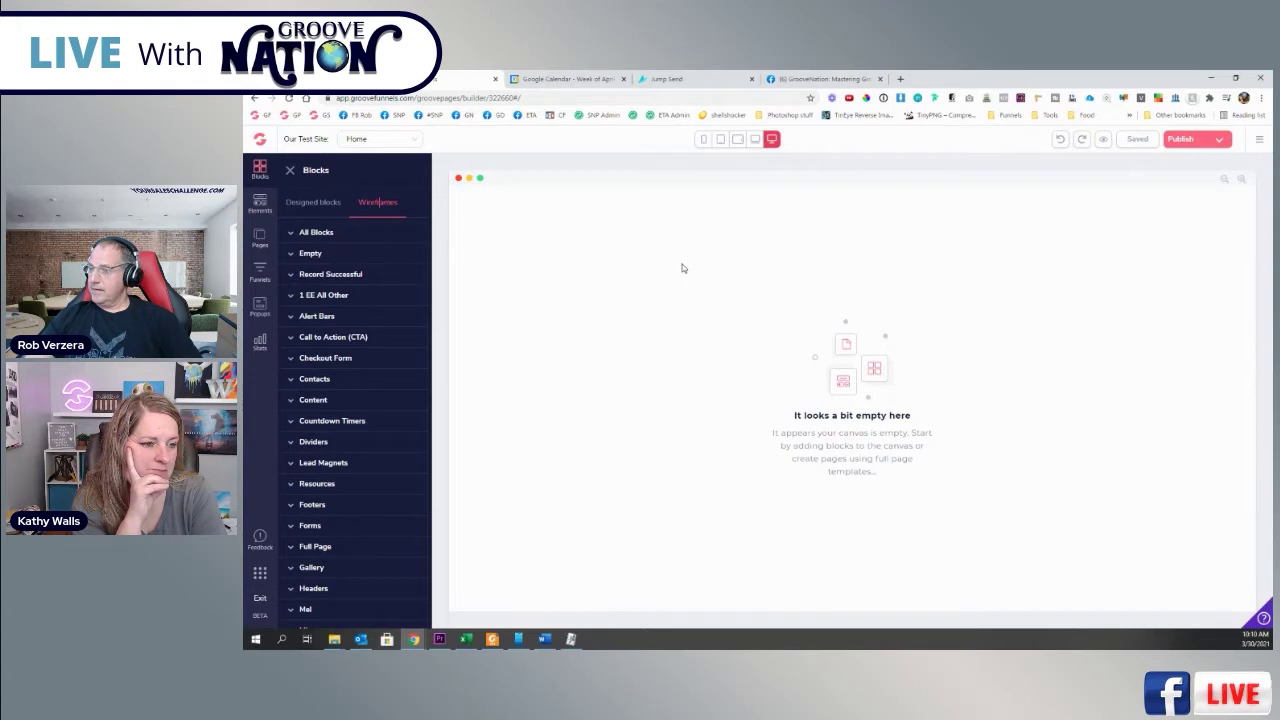
pyautogui.click(310, 232)
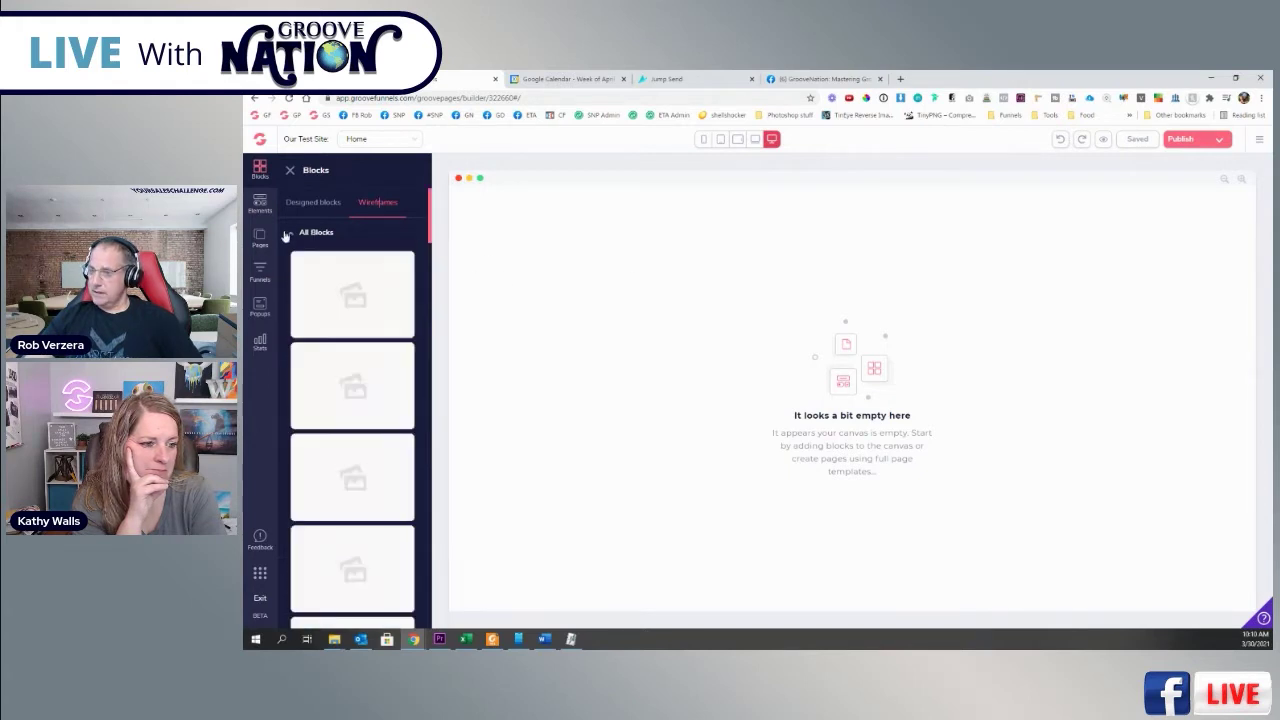
pyautogui.moveTo(352, 300); pyautogui.dragTo(607, 283)
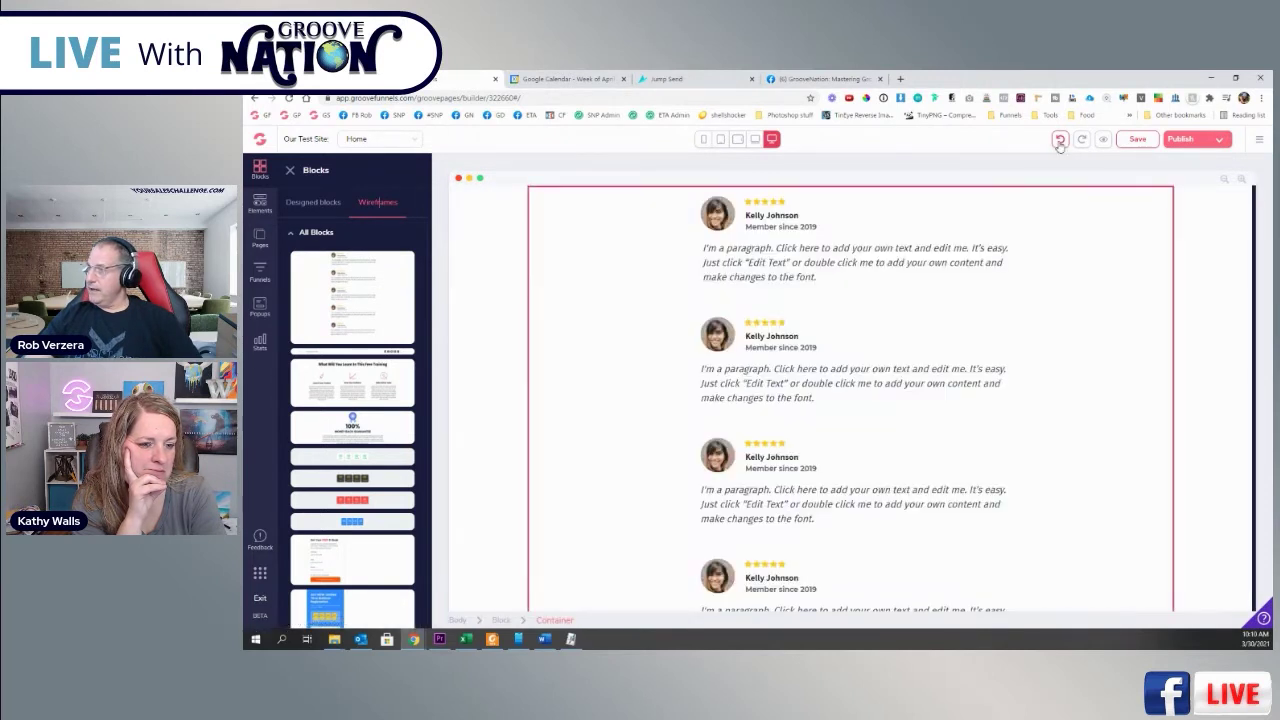
pyautogui.click(1059, 139)
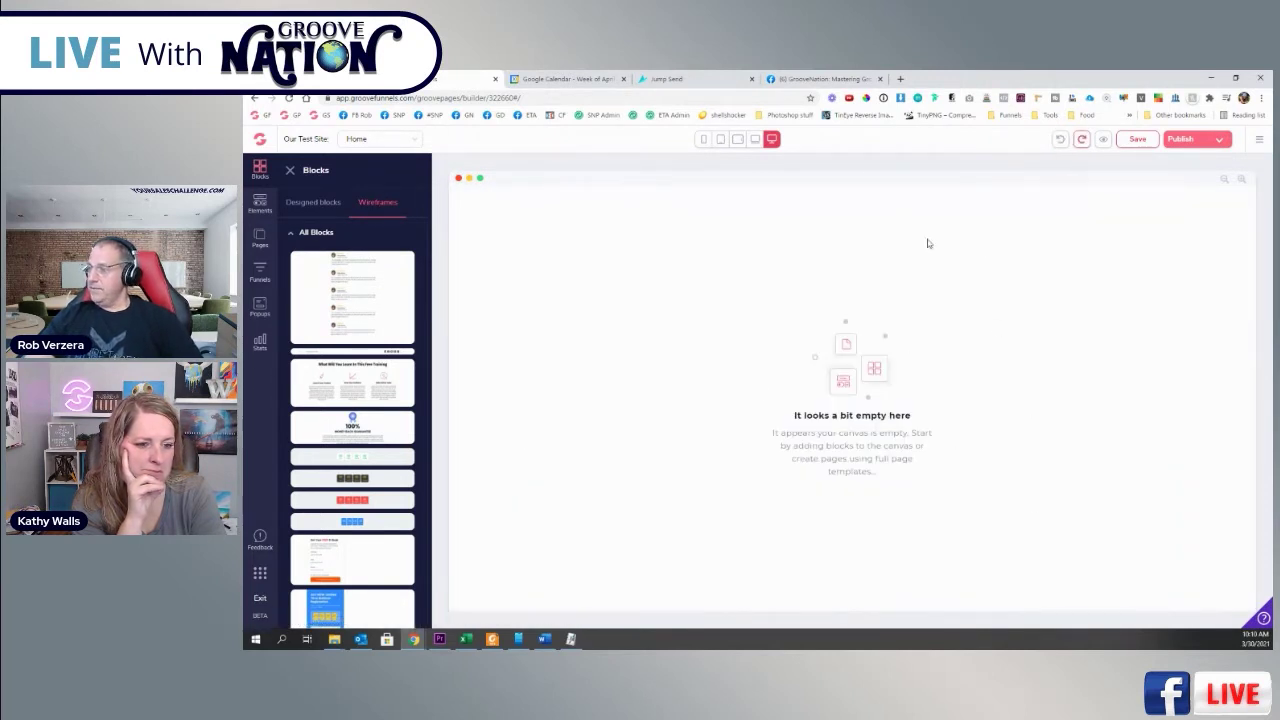
pyautogui.click(290, 171)
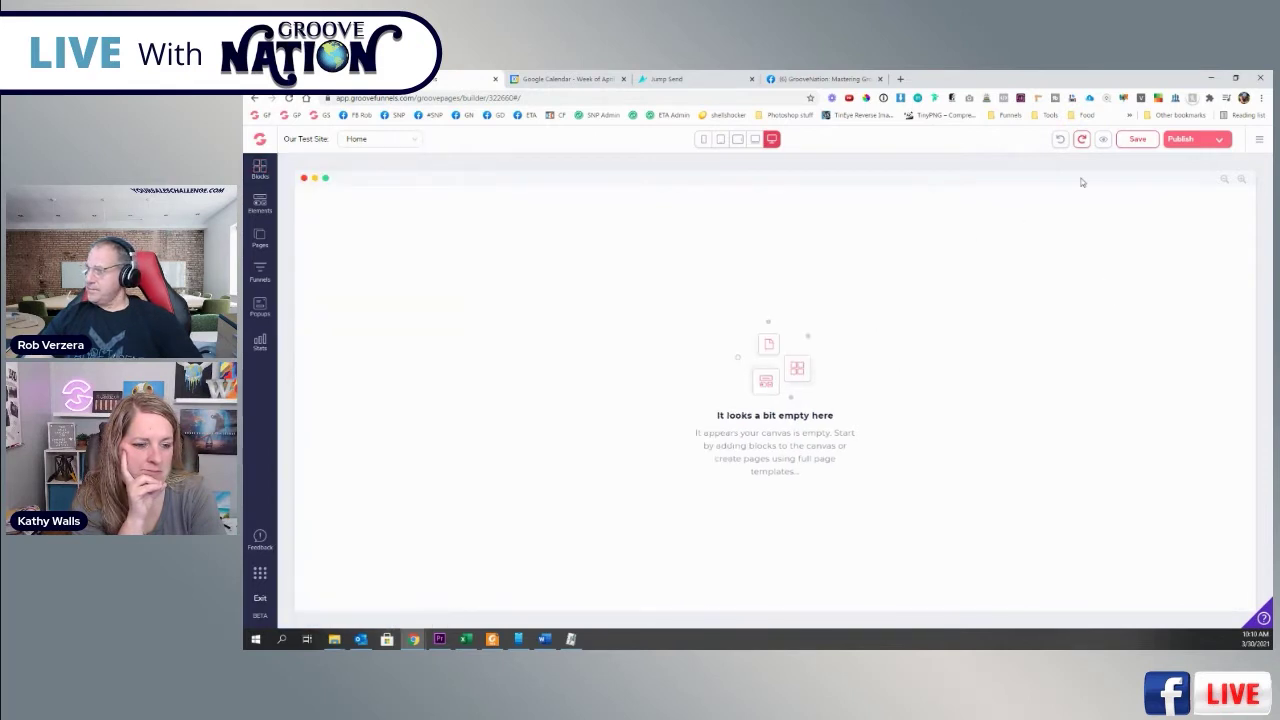
# - Preview the empty page in each device width from laptop down to phone and back, ending on the desktop view
pyautogui.click(755, 140)
pyautogui.click(737, 140)
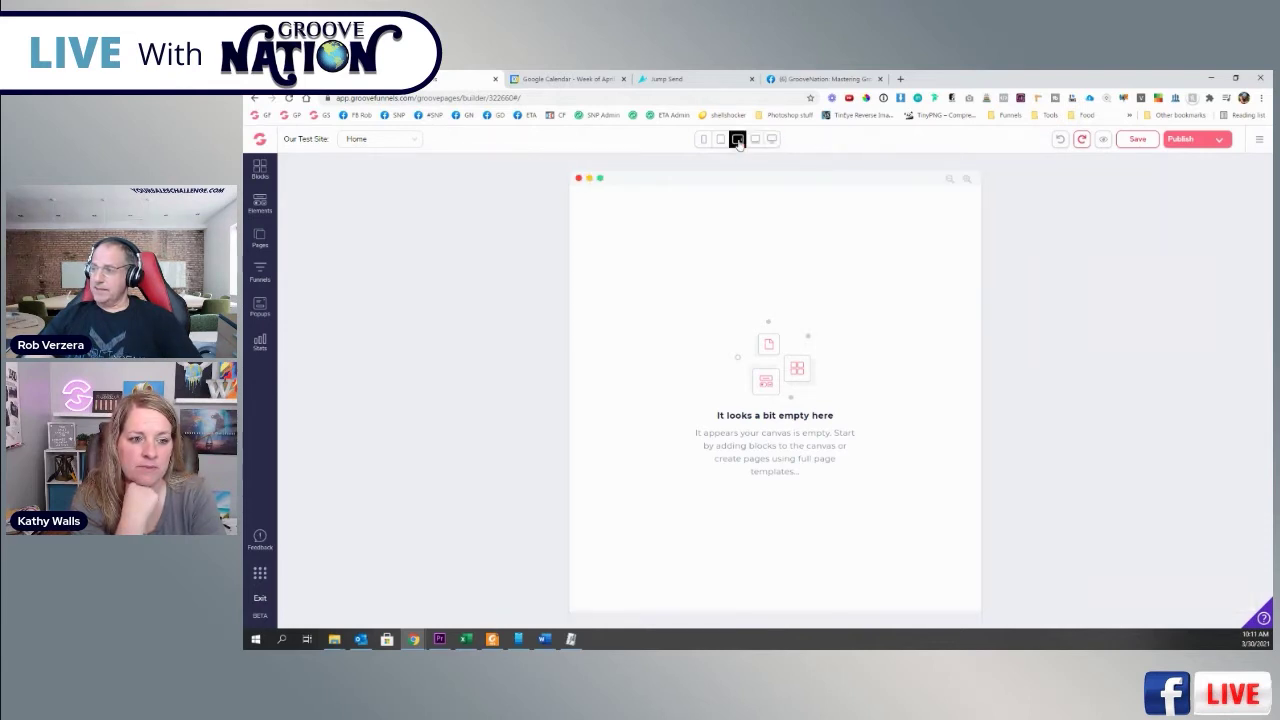
pyautogui.click(720, 140)
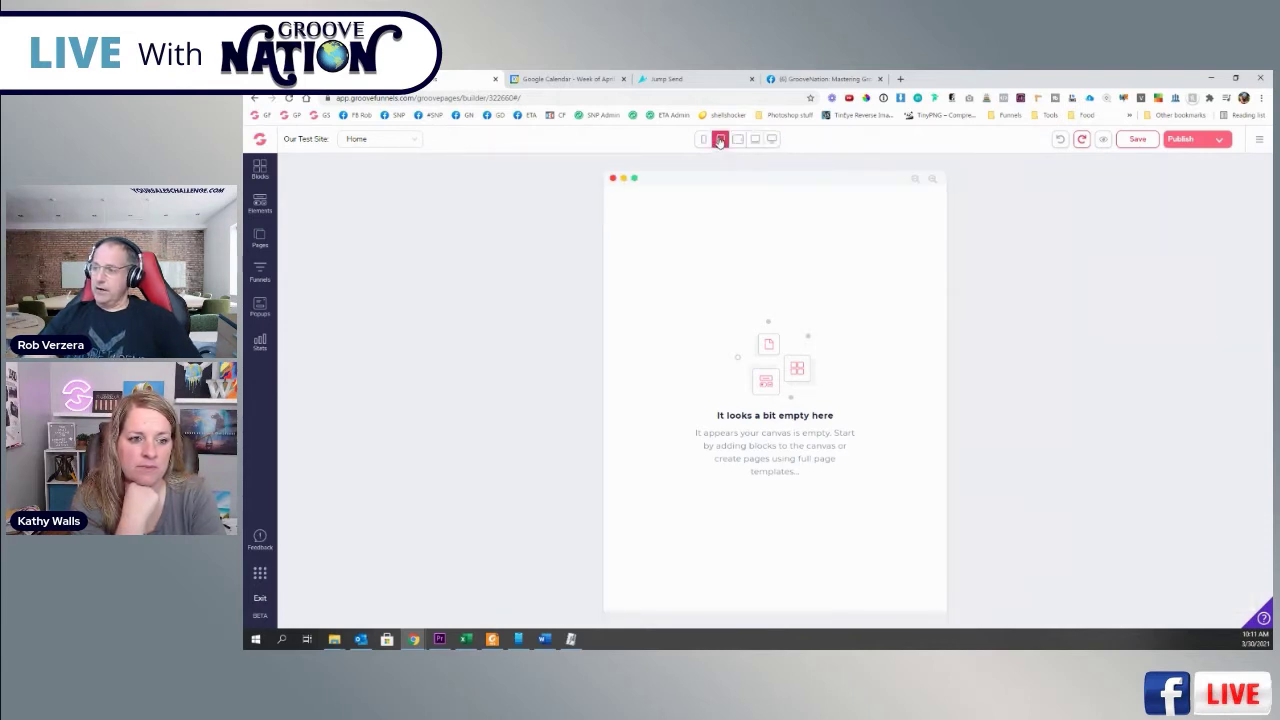
pyautogui.click(704, 140)
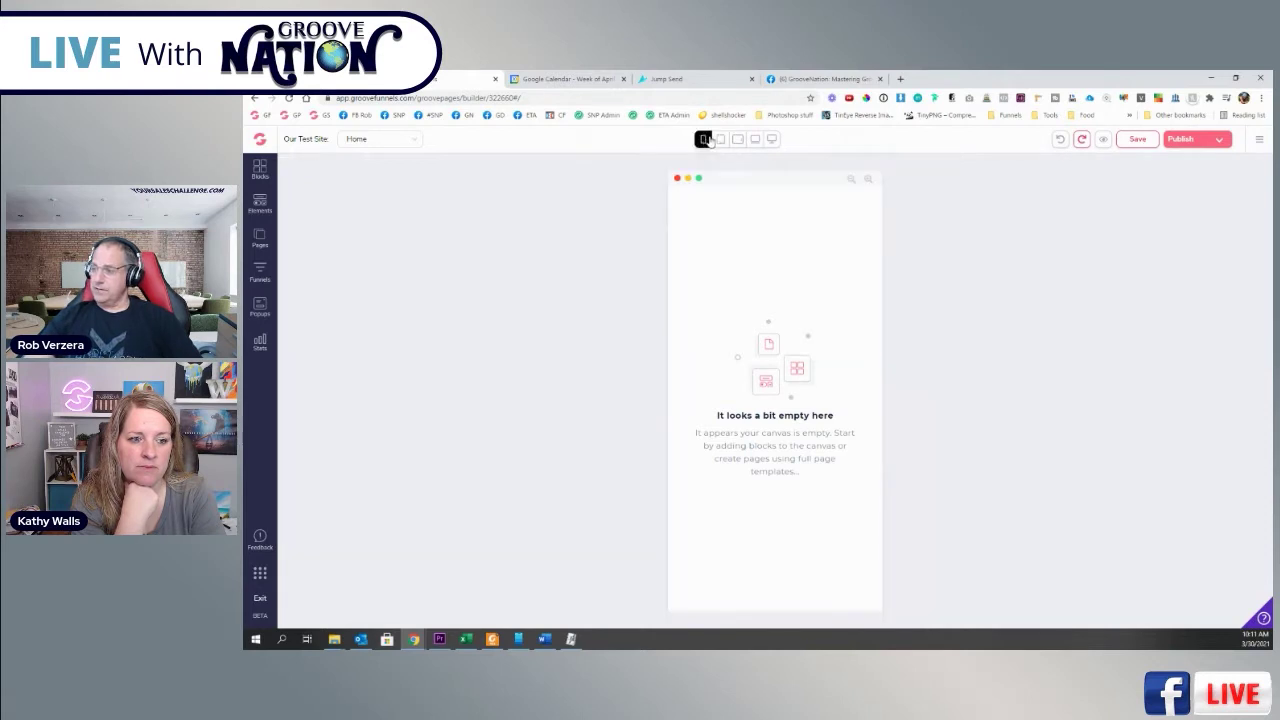
pyautogui.click(720, 140)
pyautogui.click(737, 140)
pyautogui.click(755, 140)
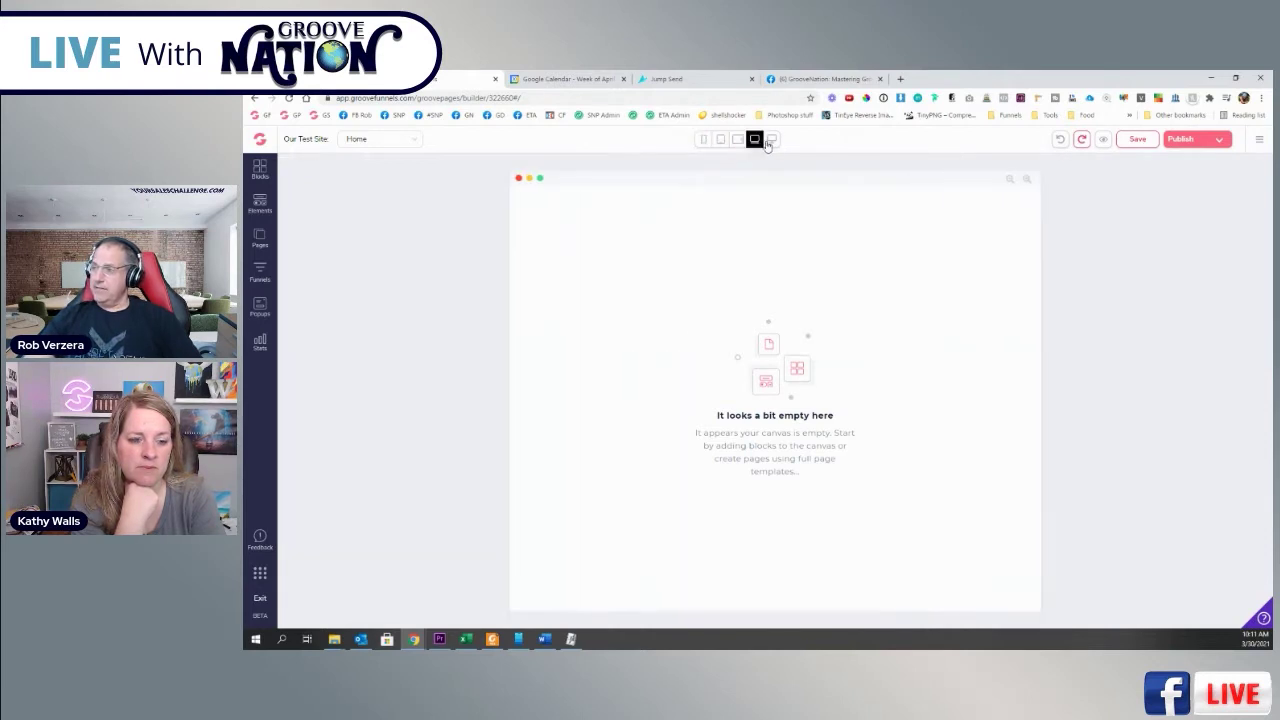
pyautogui.click(772, 140)
pyautogui.click(755, 140)
pyautogui.click(737, 140)
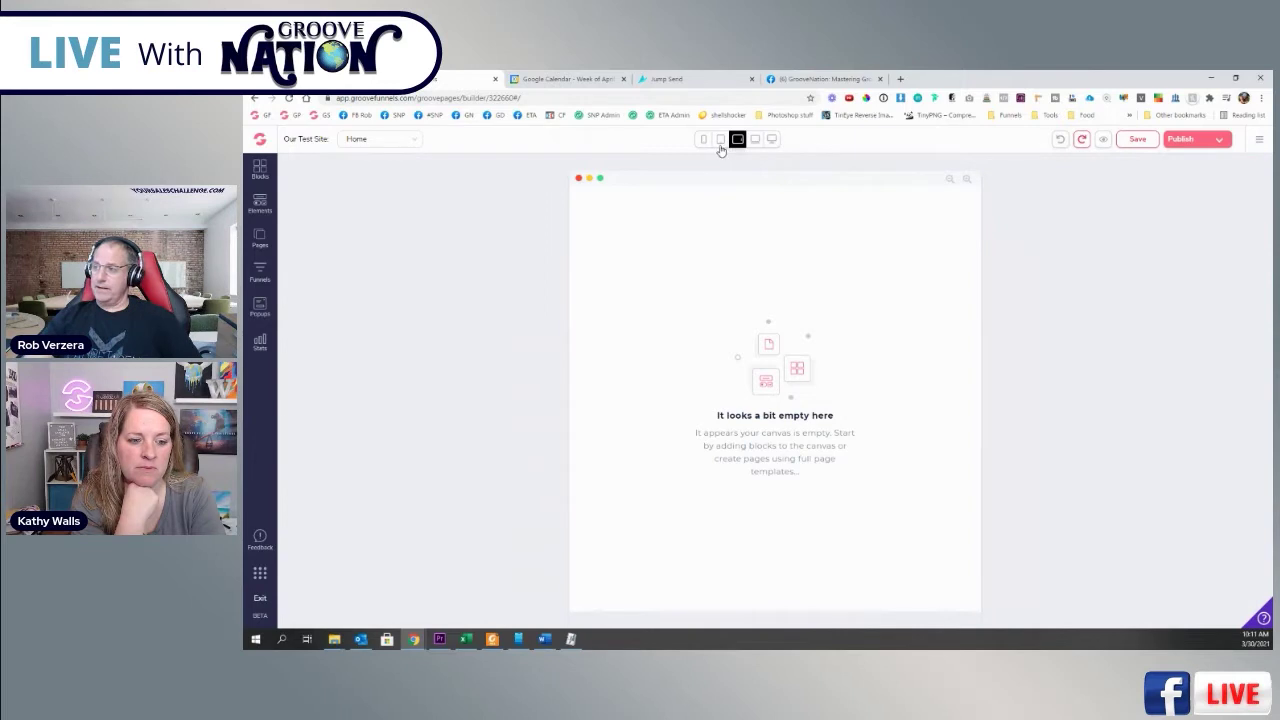
pyautogui.click(720, 140)
pyautogui.click(704, 140)
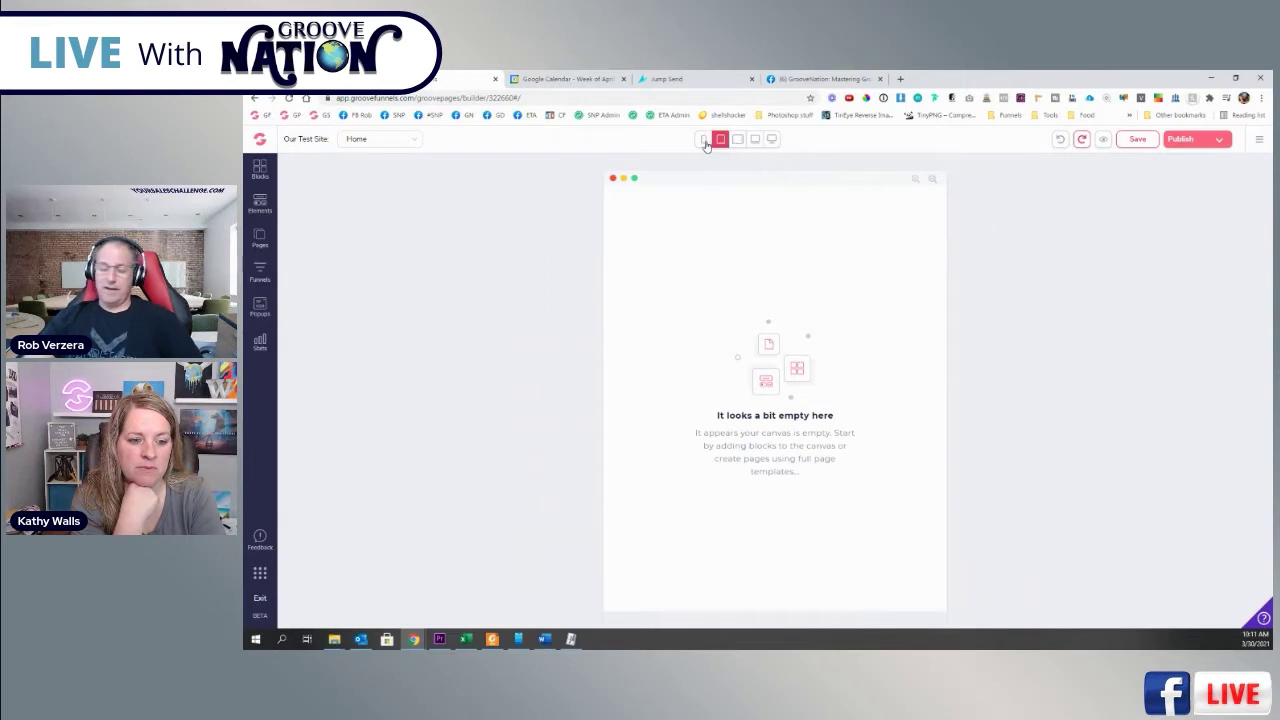
pyautogui.click(772, 140)
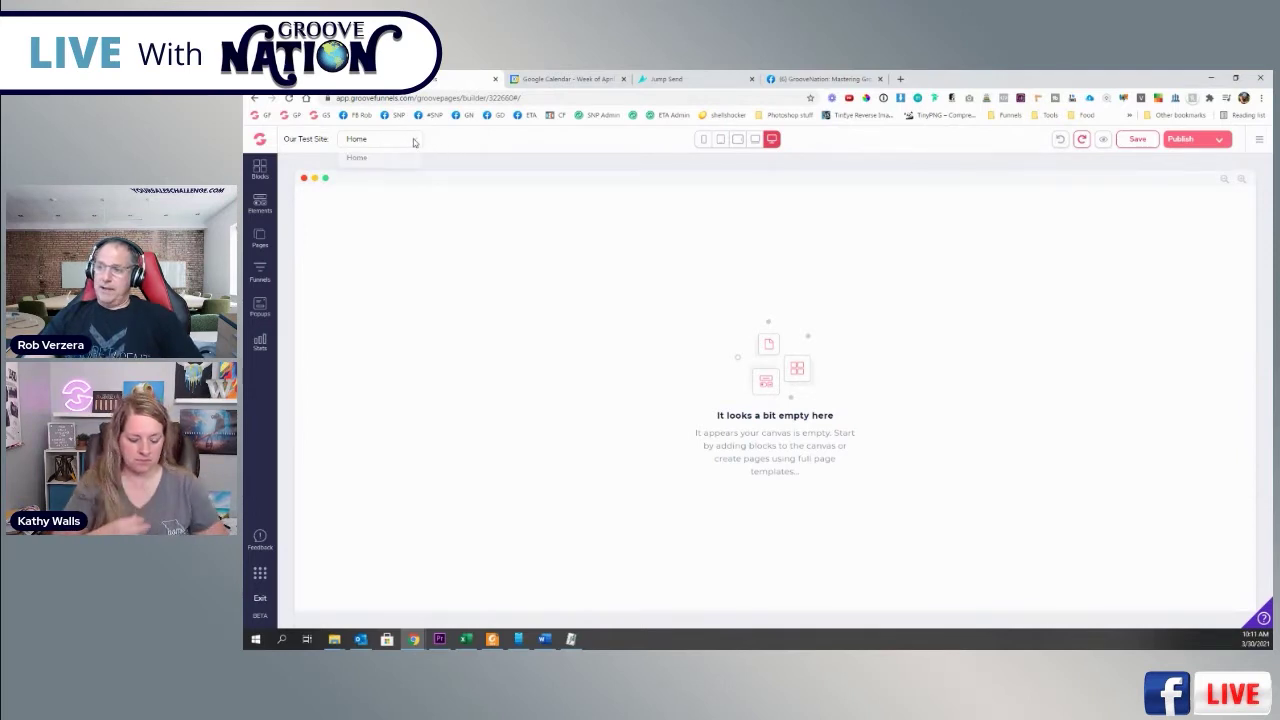
# - Examine the site's page selector and its list of pages, close the list and highlight the site name
pyautogui.moveTo(405, 145)
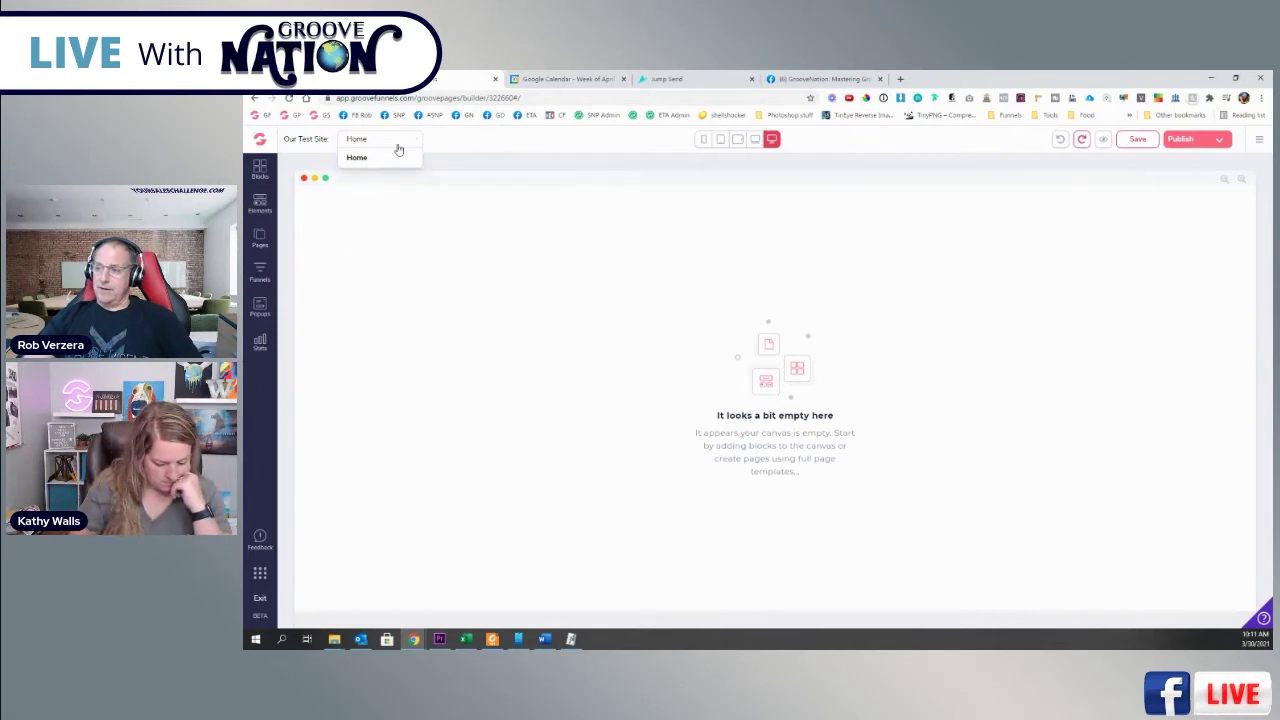
pyautogui.click(260, 240)
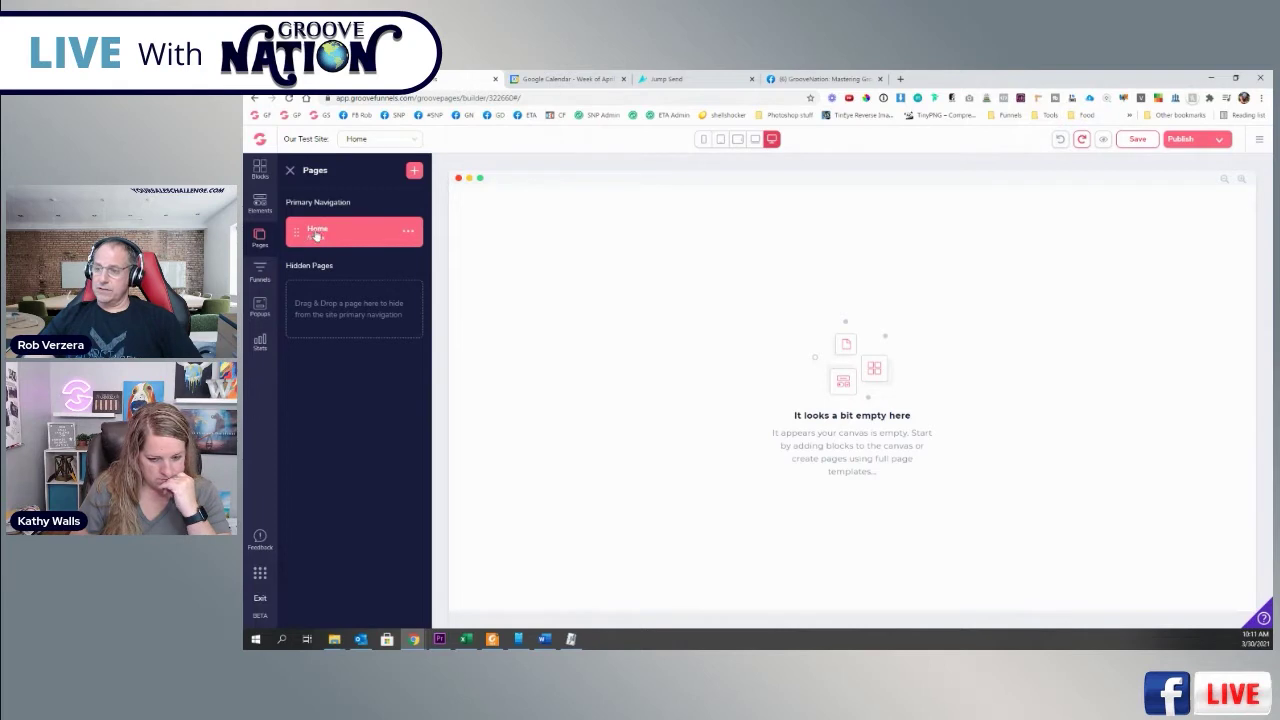
pyautogui.click(290, 170)
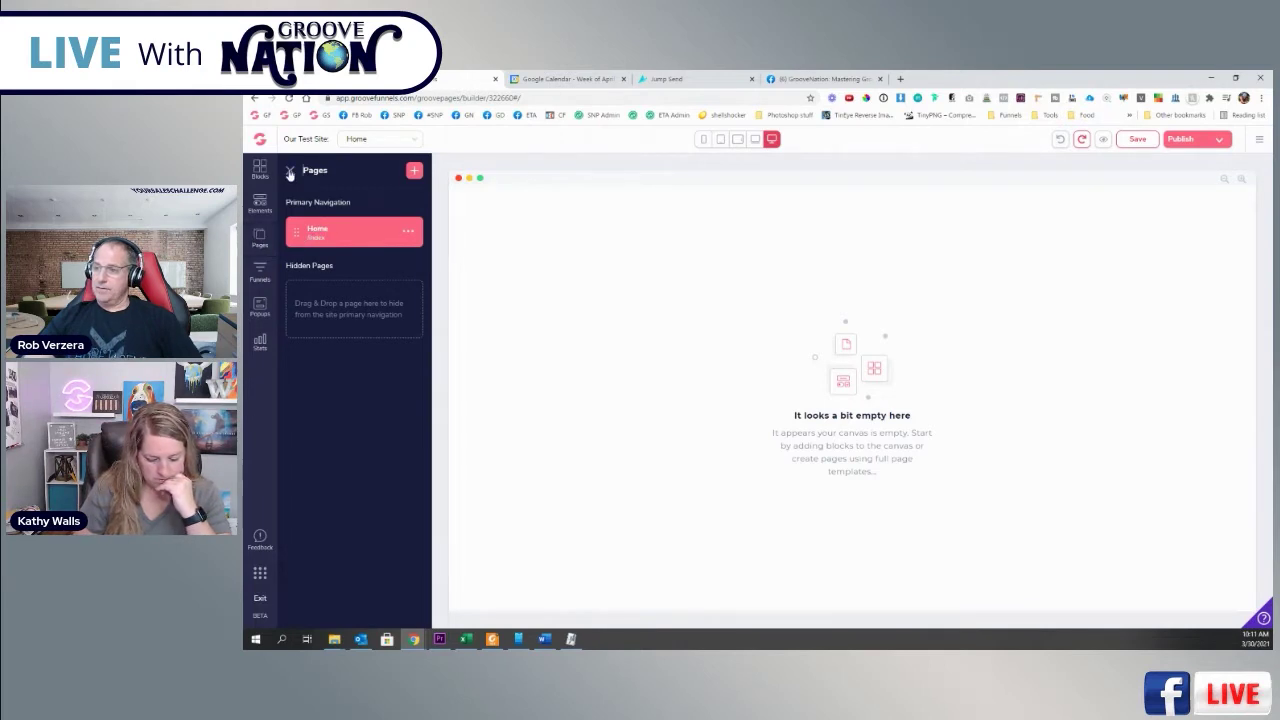
pyautogui.moveTo(284, 142)
pyautogui.mouseDown()
pyautogui.moveTo(331, 140)
pyautogui.moveTo(284, 140)
pyautogui.mouseUp()
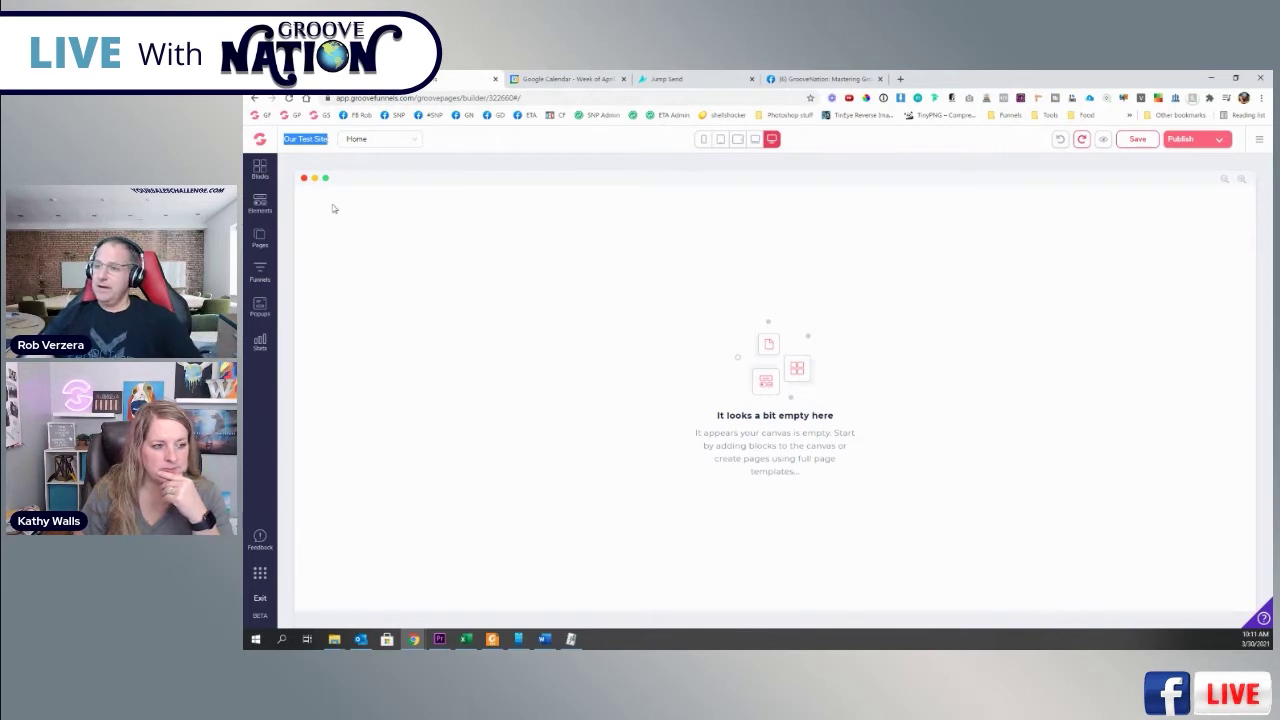
# - Show the wireframe block categories, look briefly at the blank Canva poster and return to the site builder
pyautogui.click(262, 172)
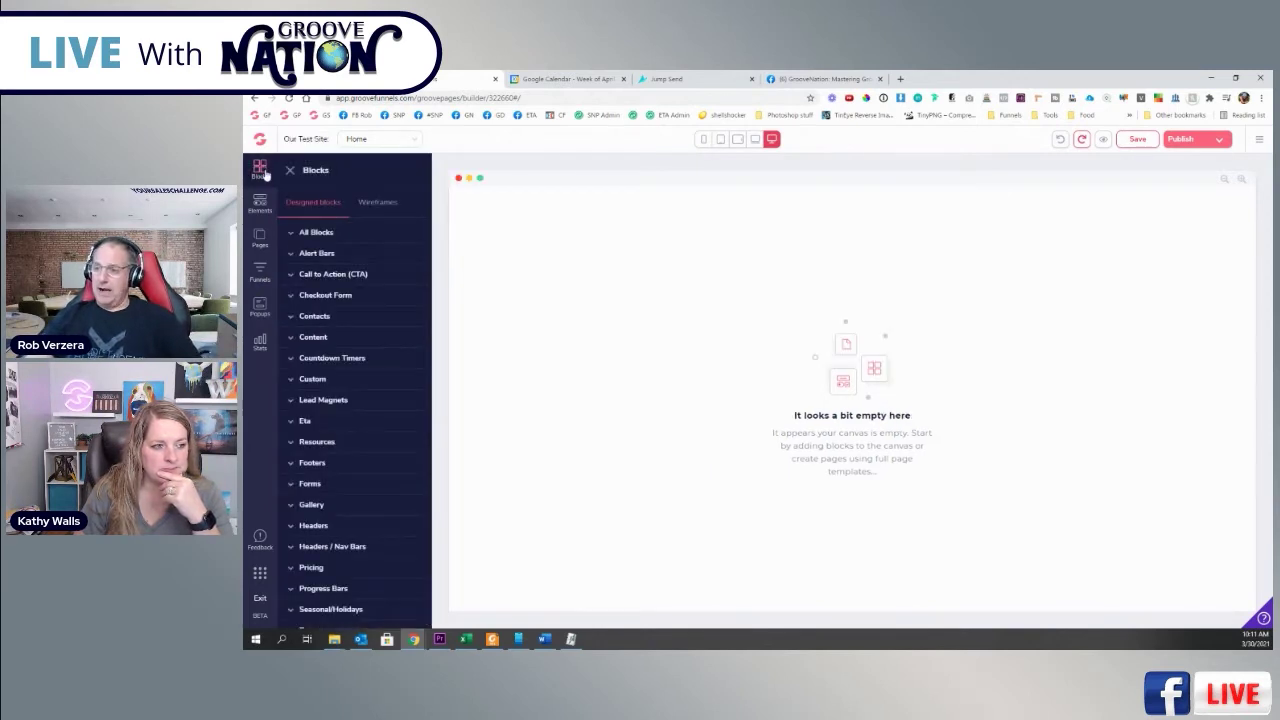
pyautogui.click(373, 210)
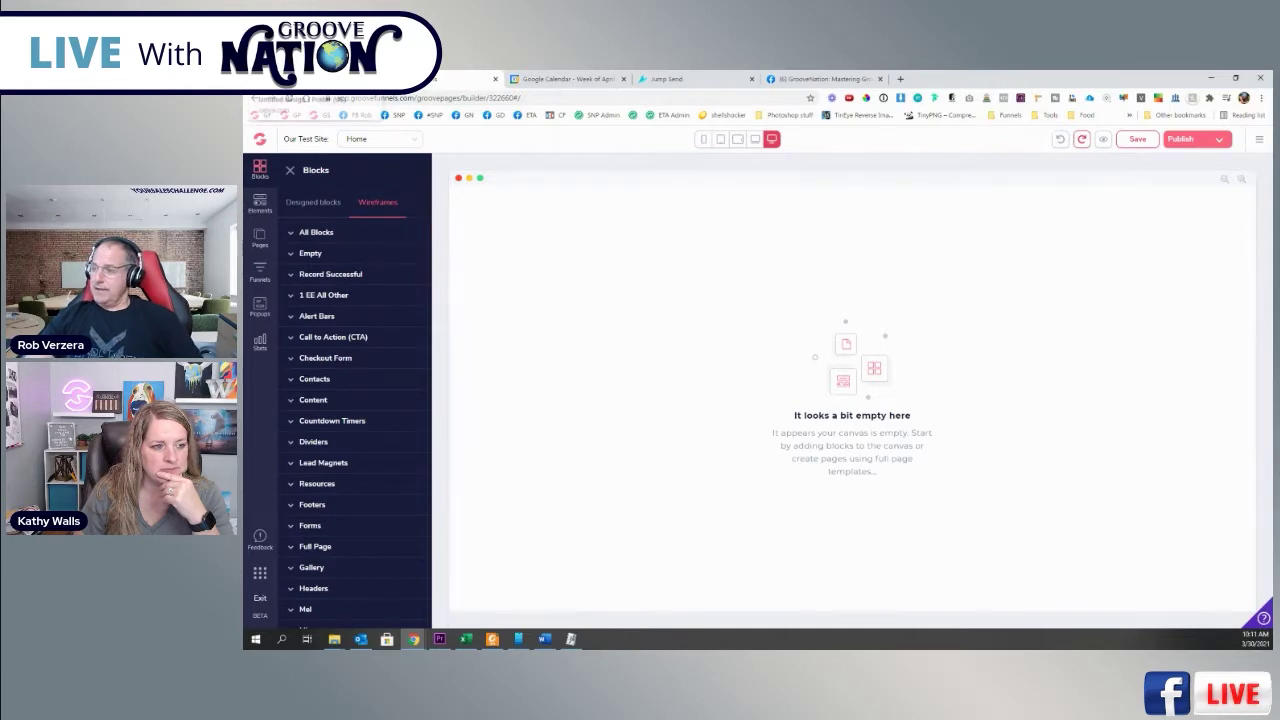
pyautogui.click(316, 79)
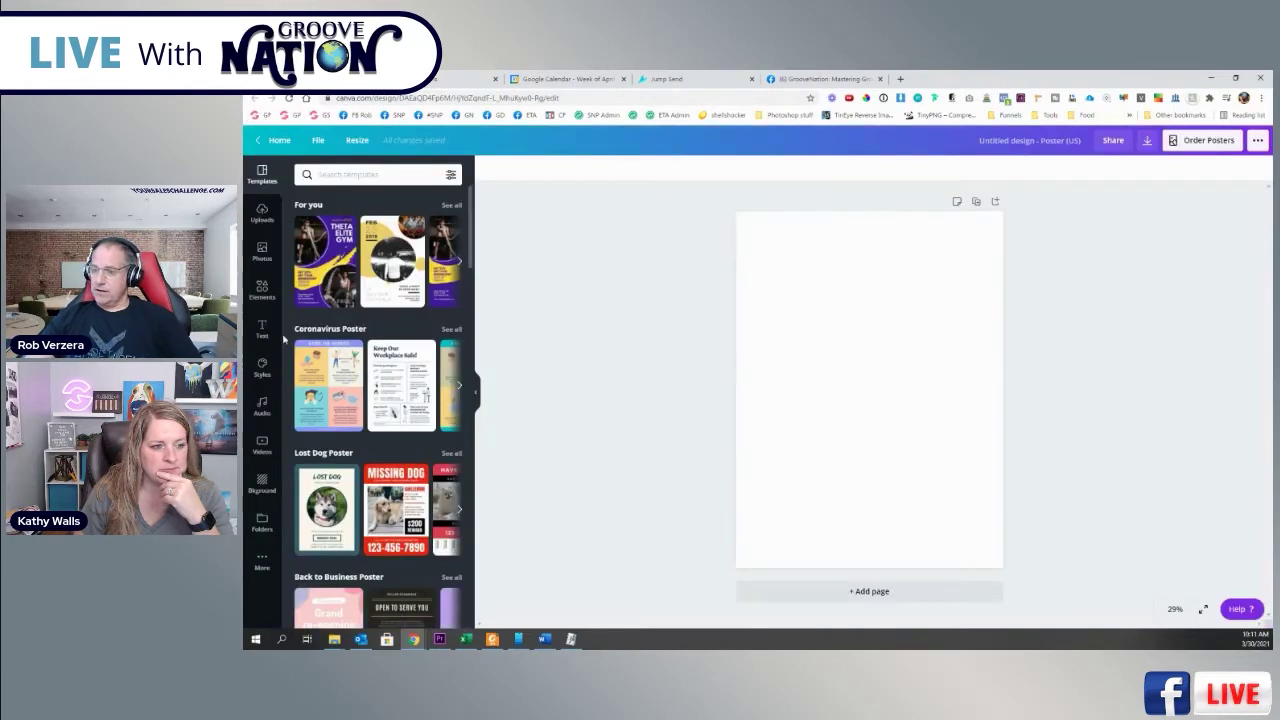
pyautogui.click(465, 79)
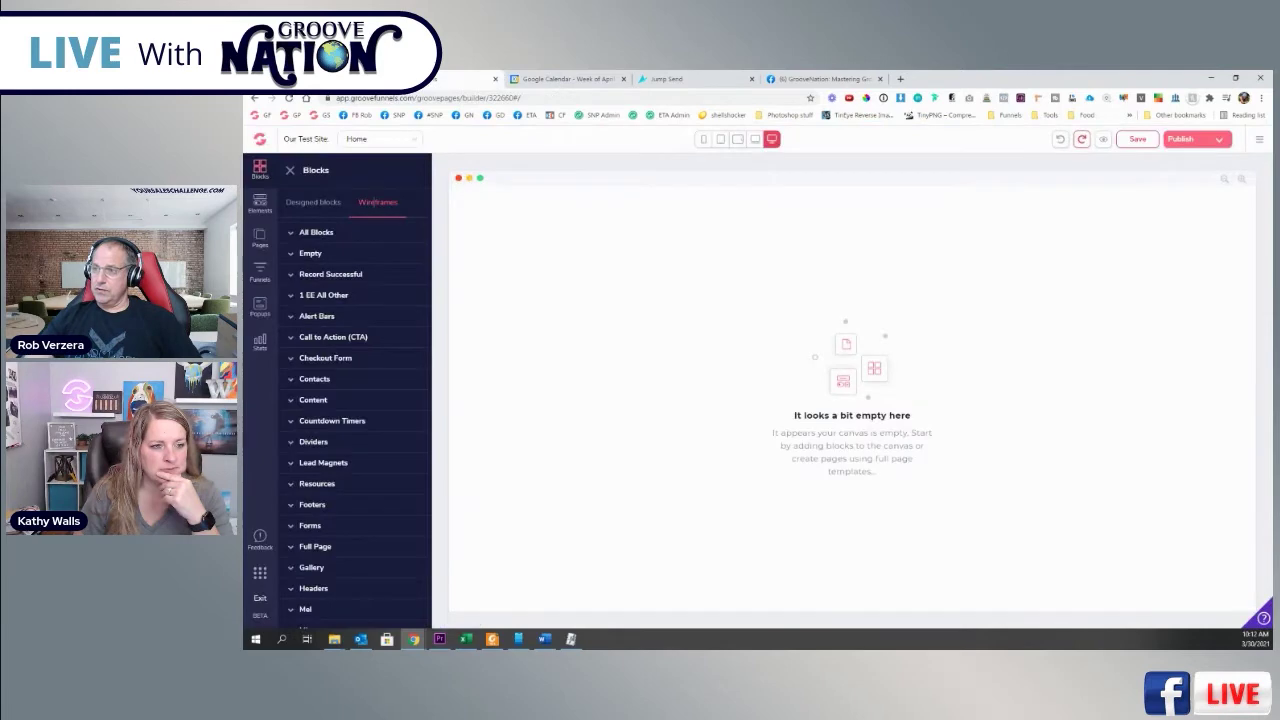
# - Switch to Canva, add a square to the blank poster and reshape it into a wide rectangle along the poster's upper edge
pyautogui.click(316, 79)
pyautogui.click(262, 290)
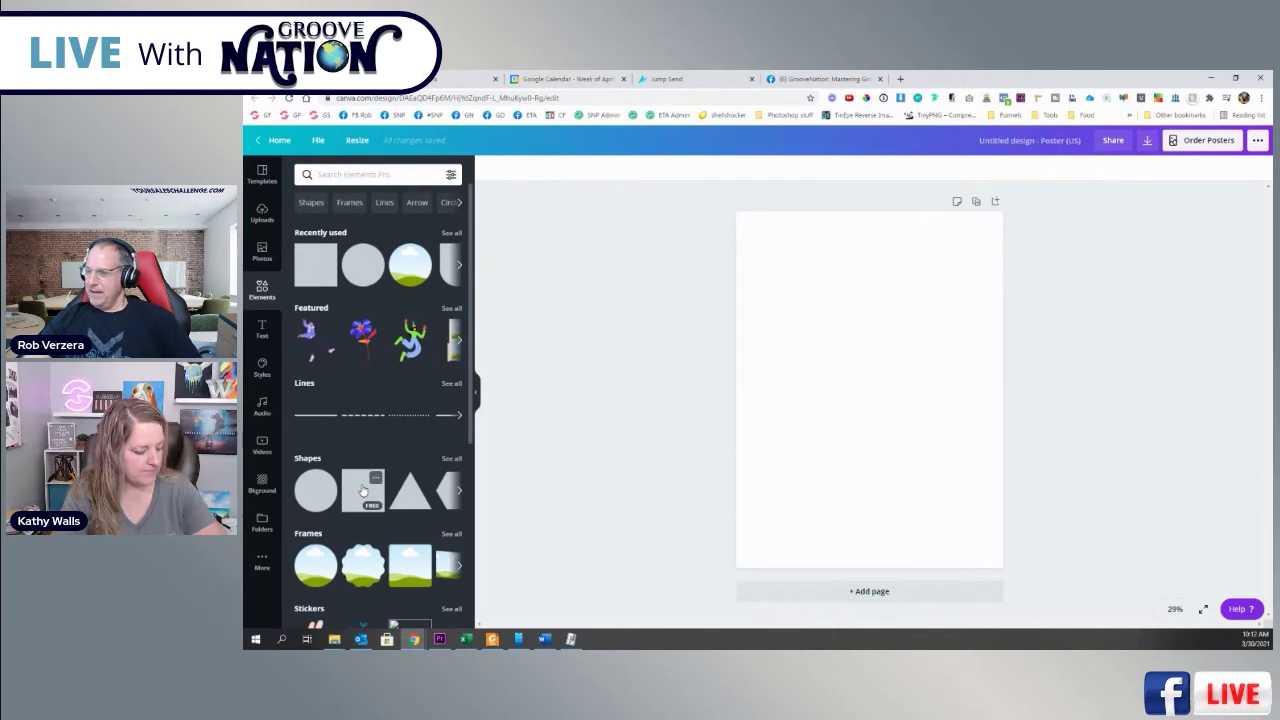
pyautogui.click(410, 79)
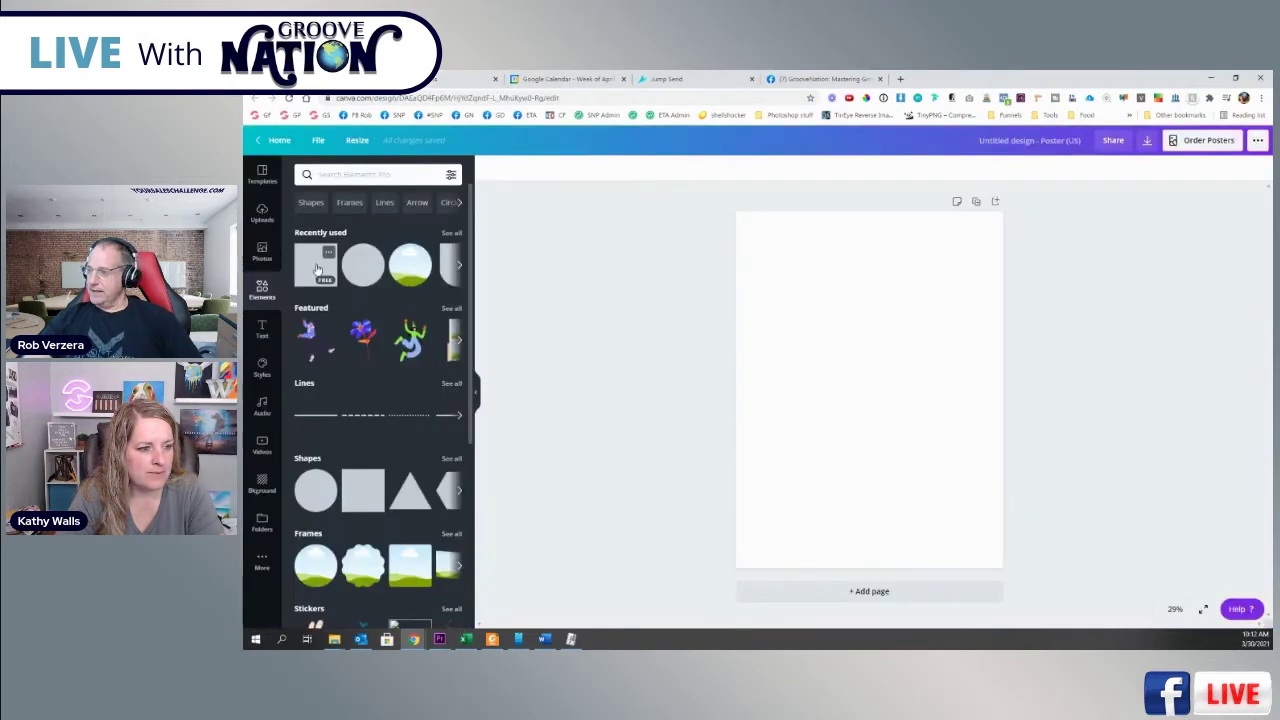
pyautogui.click(315, 265)
pyautogui.moveTo(893, 423); pyautogui.dragTo(991, 266)
pyautogui.moveTo(872, 360); pyautogui.dragTo(872, 298)
# - Colour the wide rectangle yellow and duplicate it into four evenly stacked rows filling the poster
pyautogui.click(487, 168)
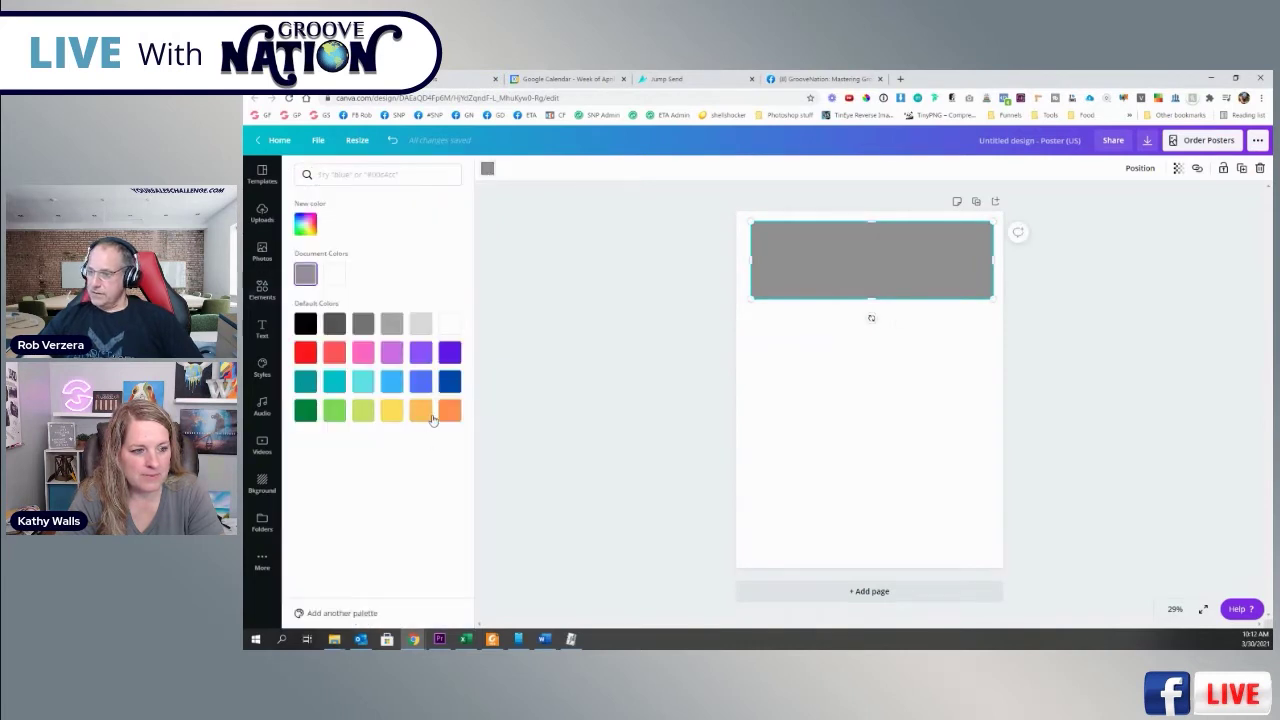
pyautogui.click(391, 410)
pyautogui.click(850, 257)
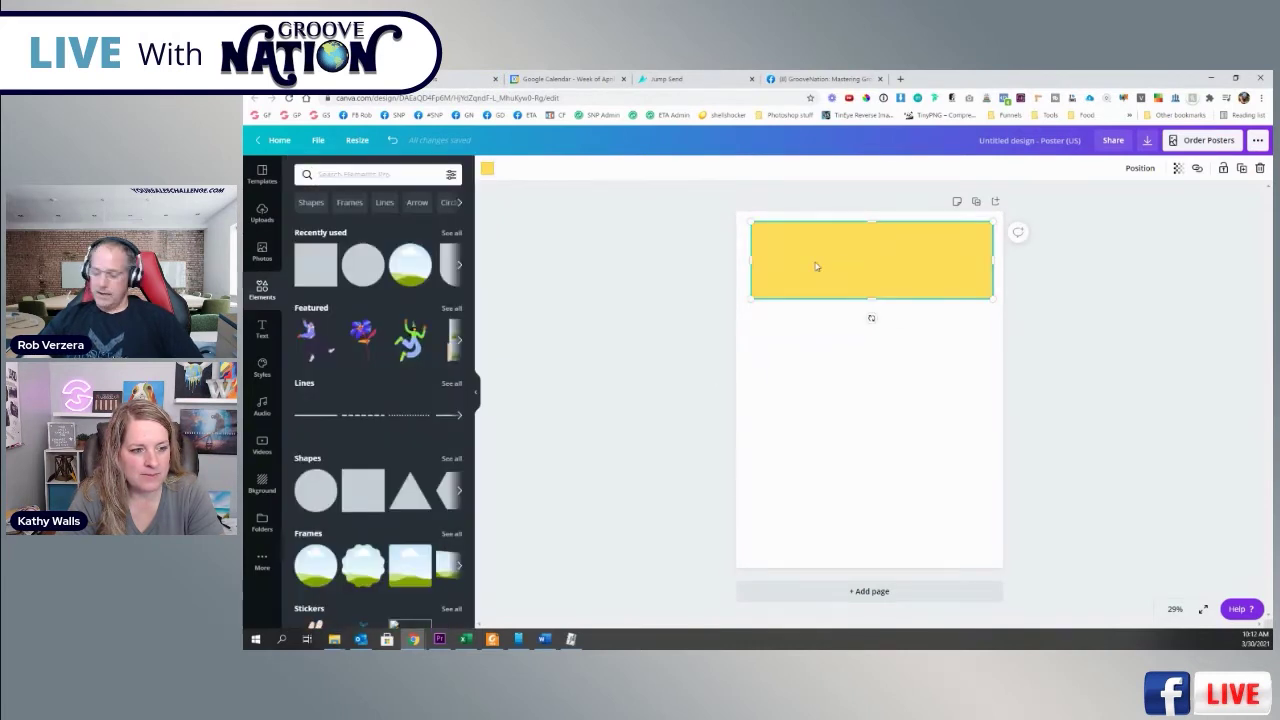
pyautogui.moveTo(775, 275); pyautogui.dragTo(788, 528)
pyautogui.hotkey('ctrl', 'd')
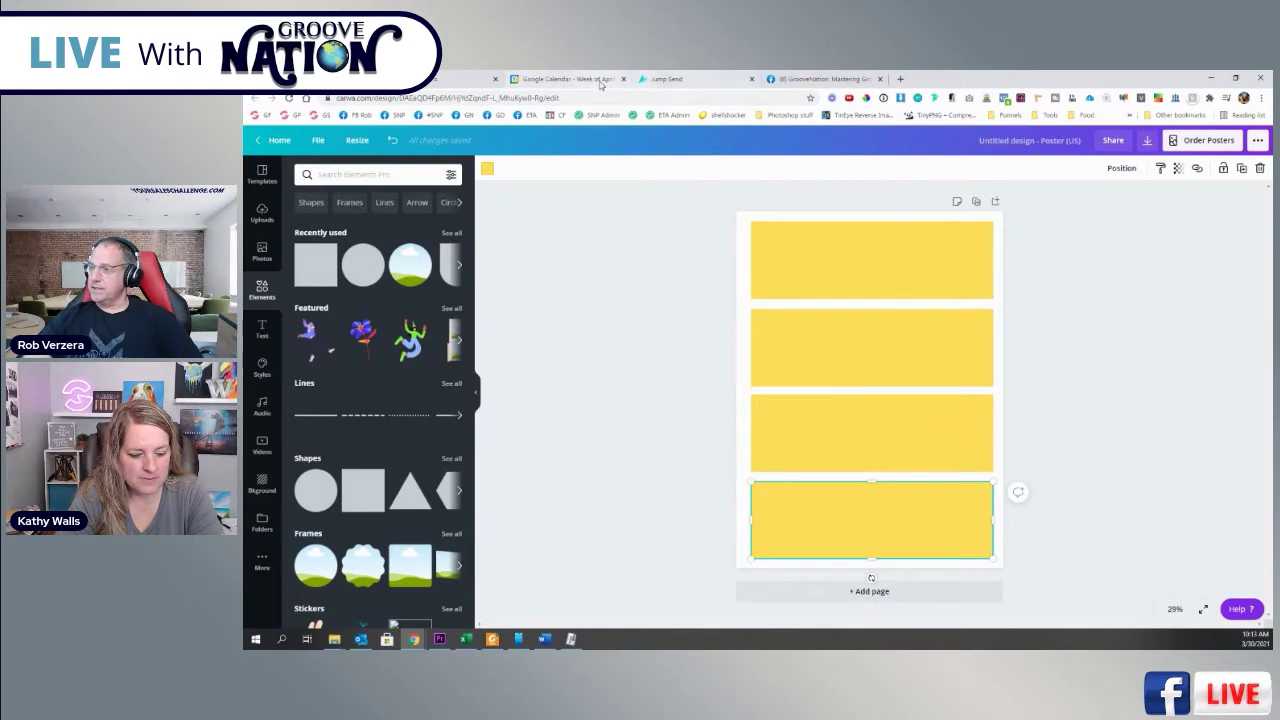
# - Open yoursaleschallenge.com in the Google Calendar tab and examine how its page is divided into stacked sections
pyautogui.click(570, 79)
pyautogui.click(573, 99)
pyautogui.write('yoursa')
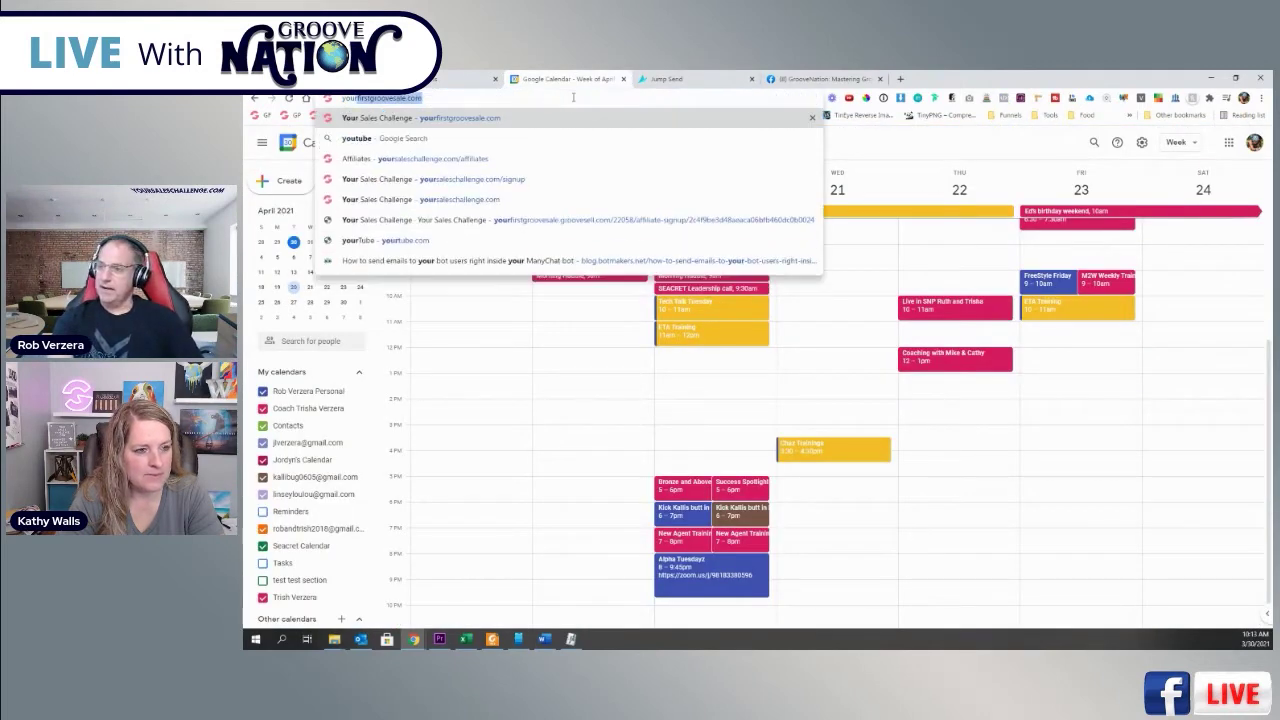
pyautogui.press('Return')
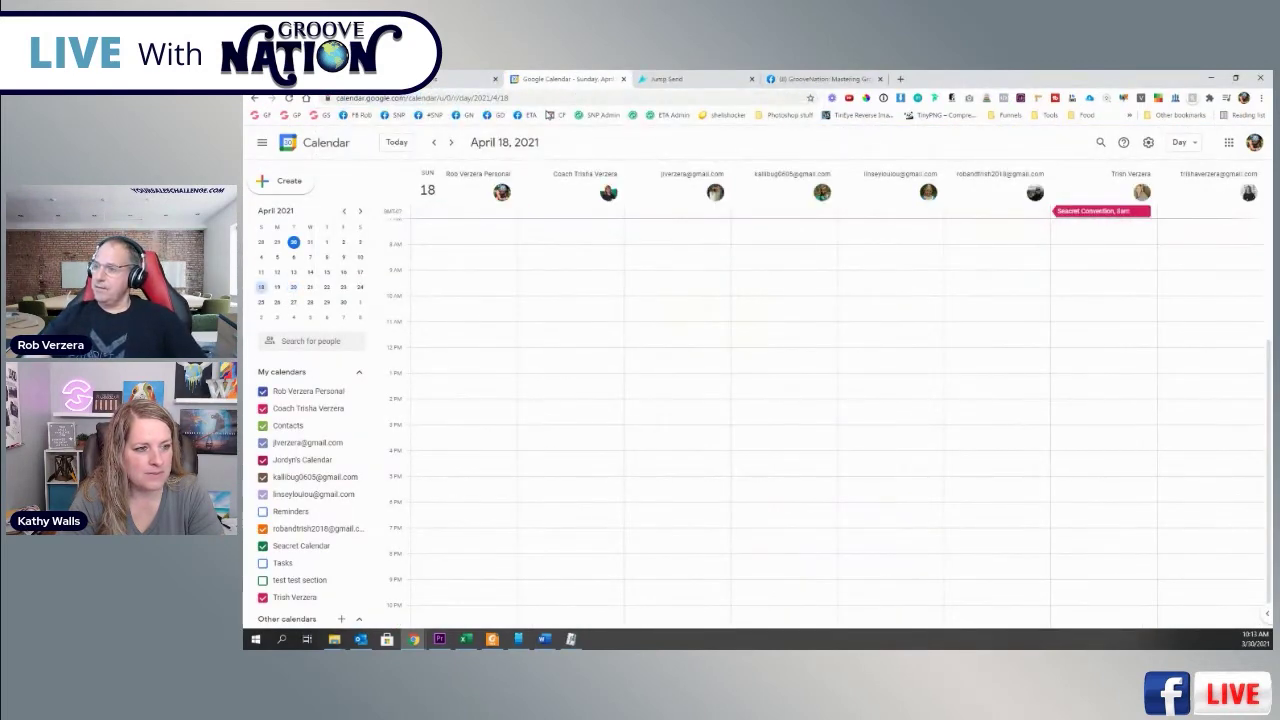
pyautogui.click(547, 98)
pyautogui.write('yourf')
pyautogui.press('Return')
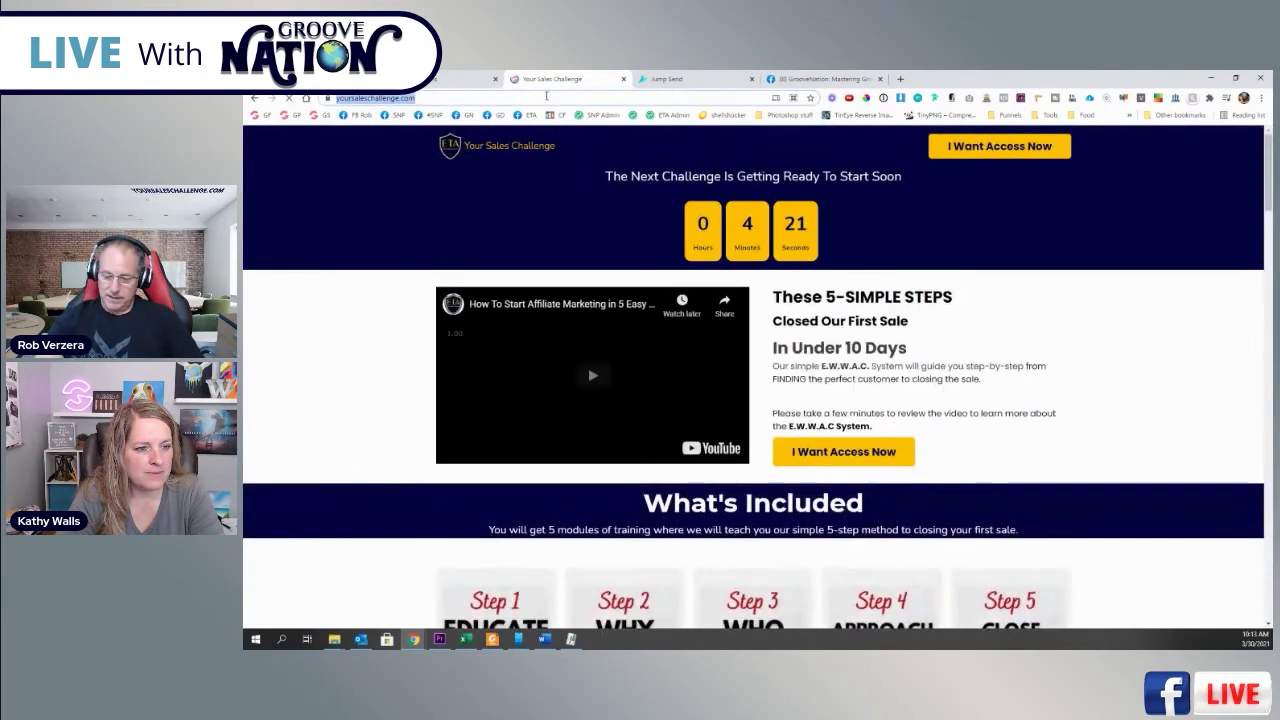
pyautogui.scroll(-5, 1130, 293)
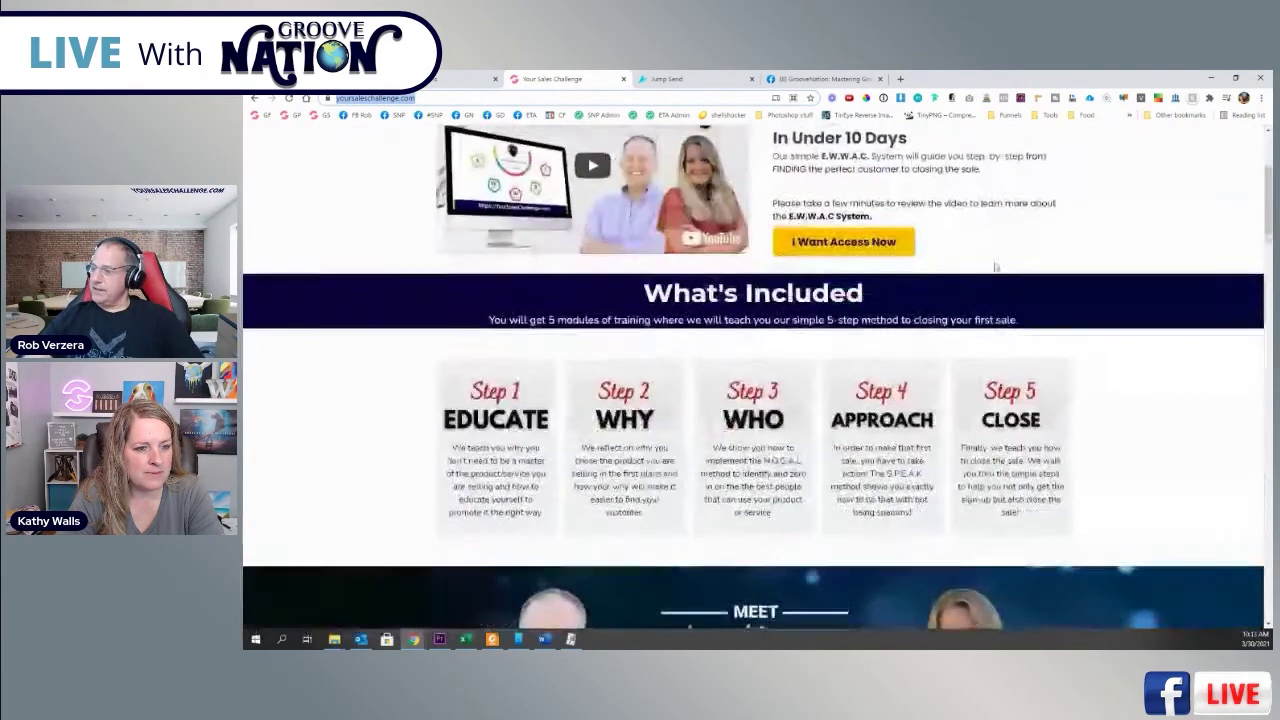
pyautogui.scroll(-6, 1156, 290)
pyautogui.scroll(9, 1156, 292)
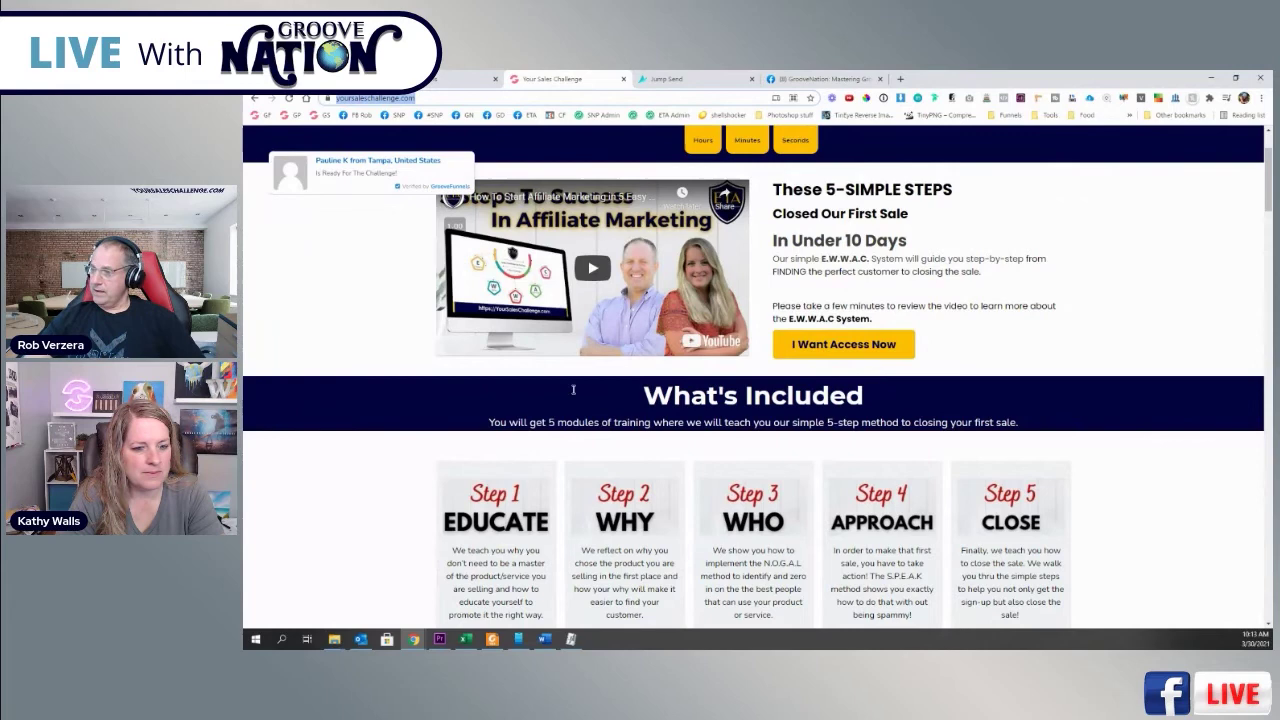
pyautogui.scroll(-3, 1095, 418)
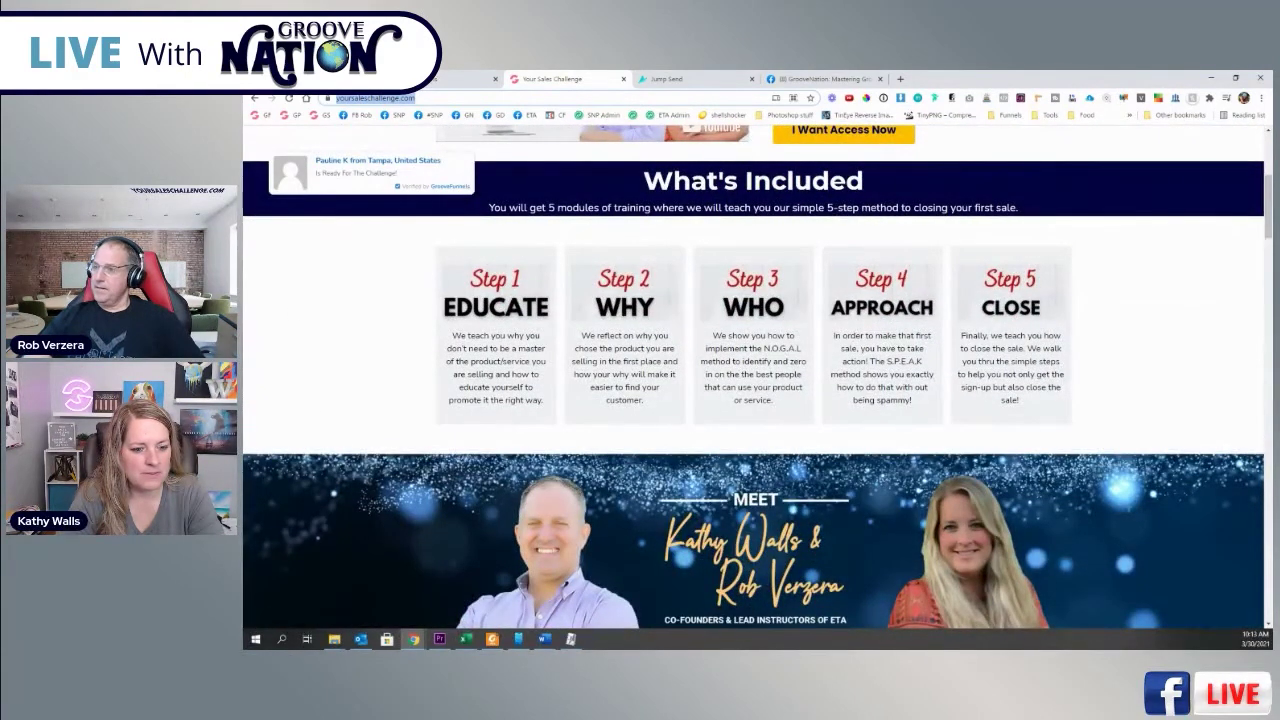
# - Return to the Canva poster and select the third, second and uppermost yellow rows one after another
pyautogui.click(465, 79)
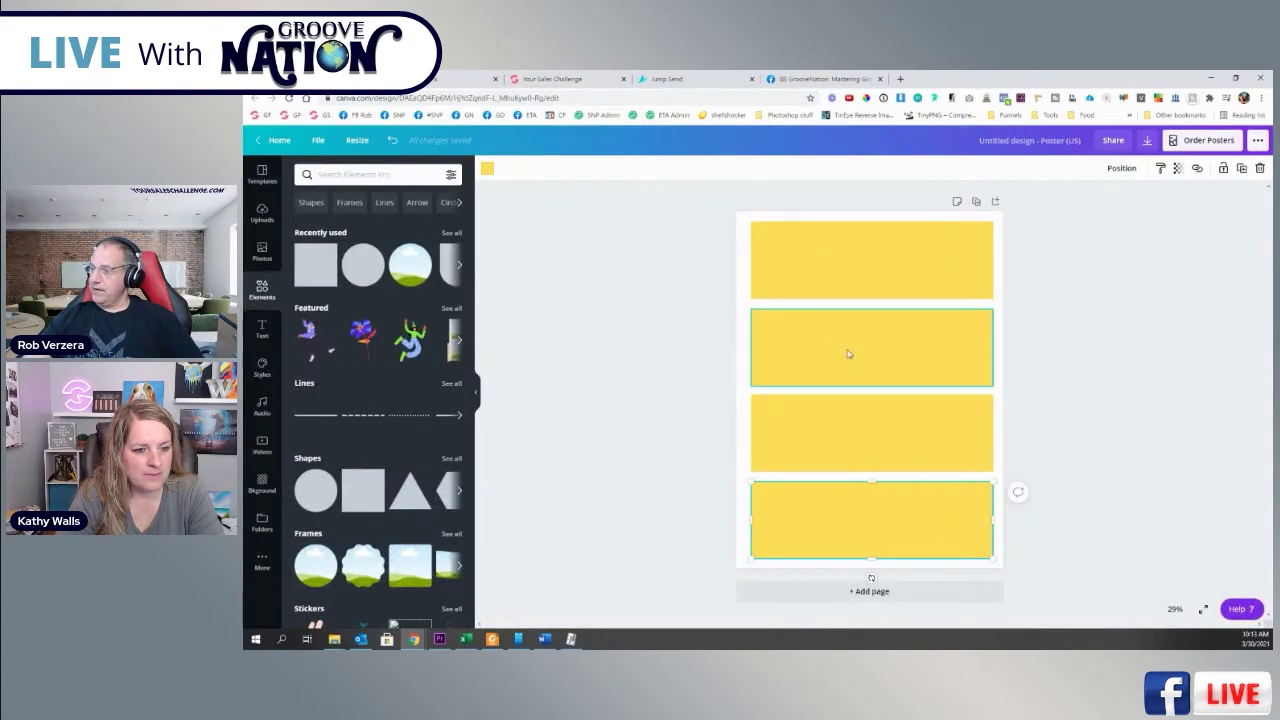
pyautogui.click(868, 450)
pyautogui.click(890, 360)
pyautogui.click(868, 262)
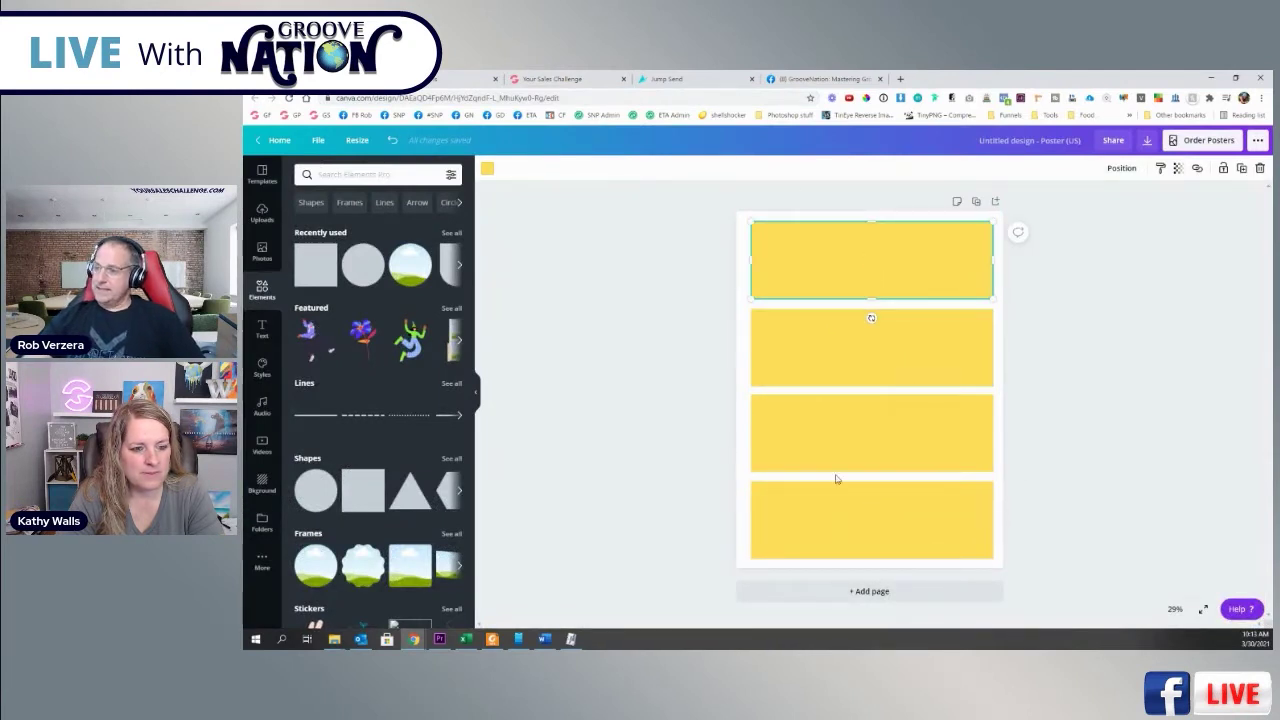
# - Switch to the GroovePages builder and add an Empty container wireframe block from the Empty category to the blank page
pyautogui.click(450, 80)
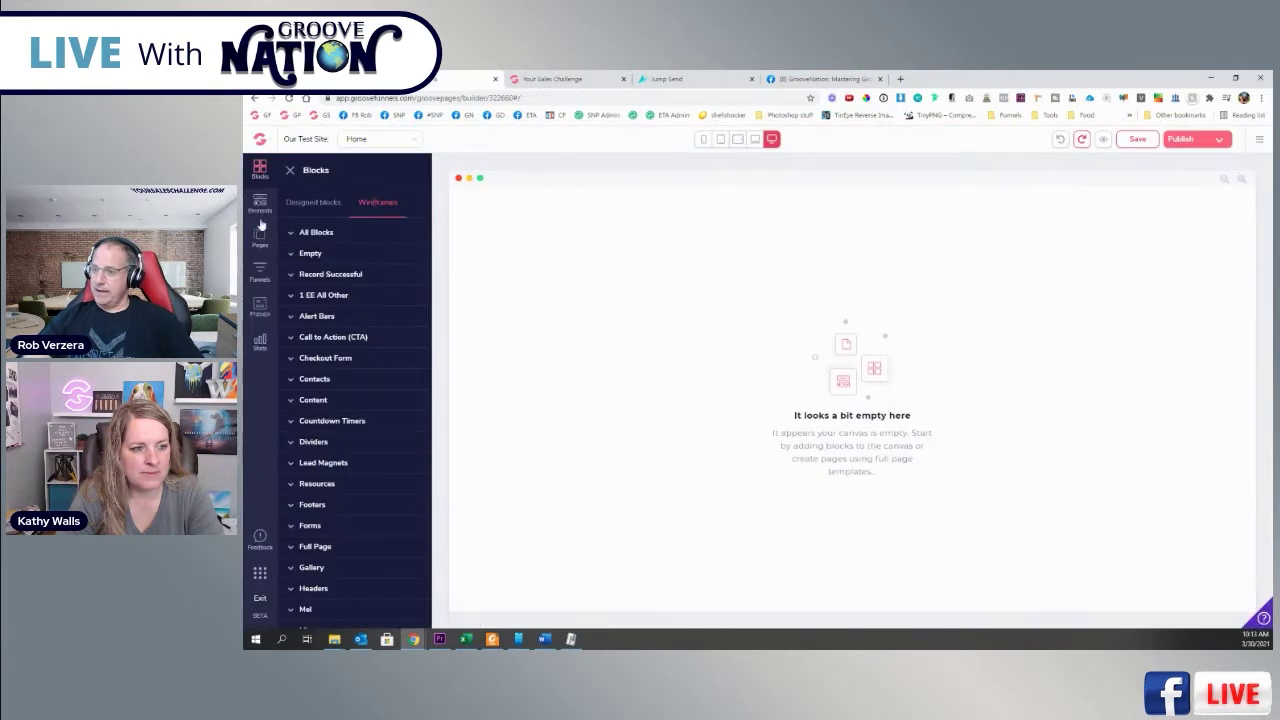
pyautogui.click(289, 235)
pyautogui.click(313, 200)
pyautogui.click(369, 204)
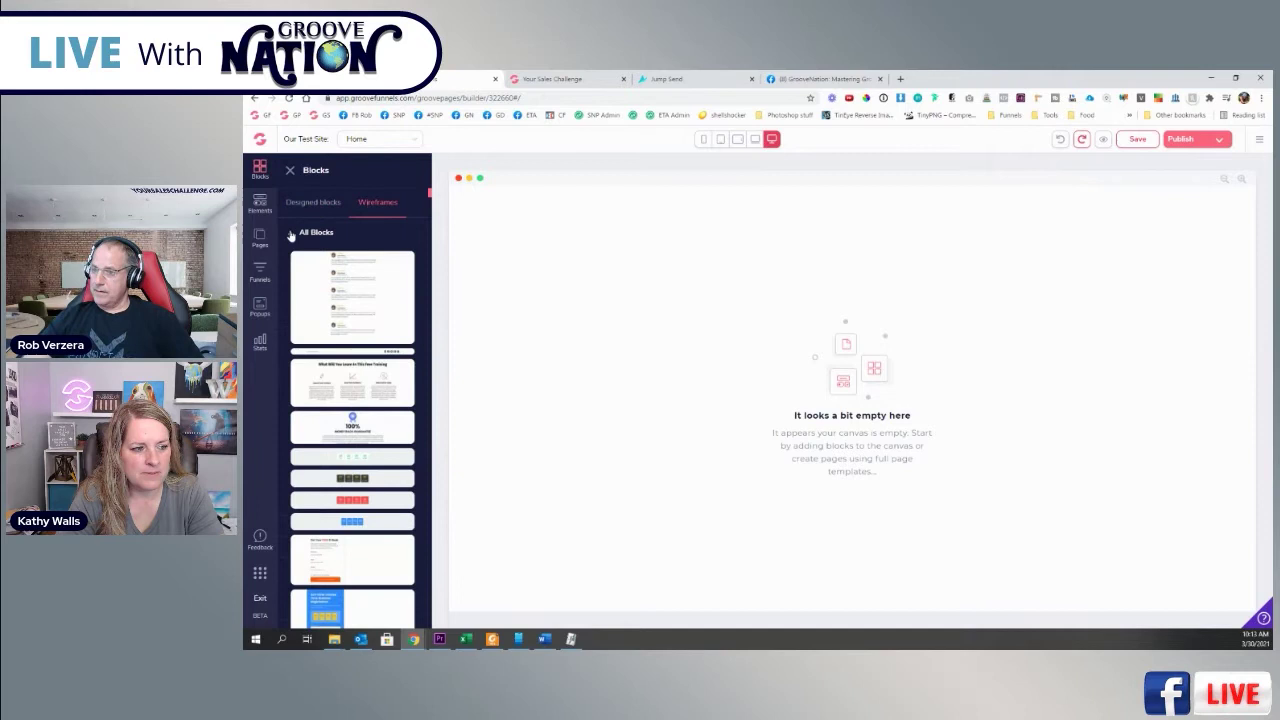
pyautogui.click(289, 234)
pyautogui.click(293, 256)
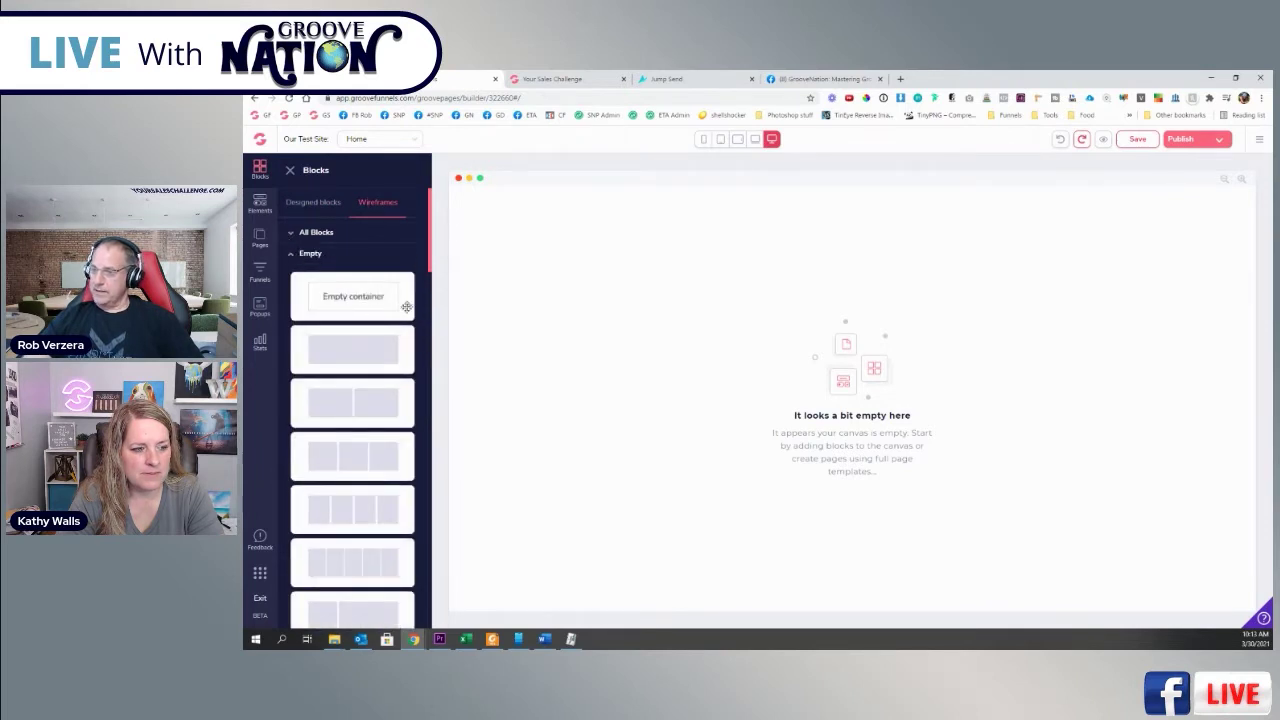
pyautogui.moveTo(407, 307); pyautogui.dragTo(624, 295)
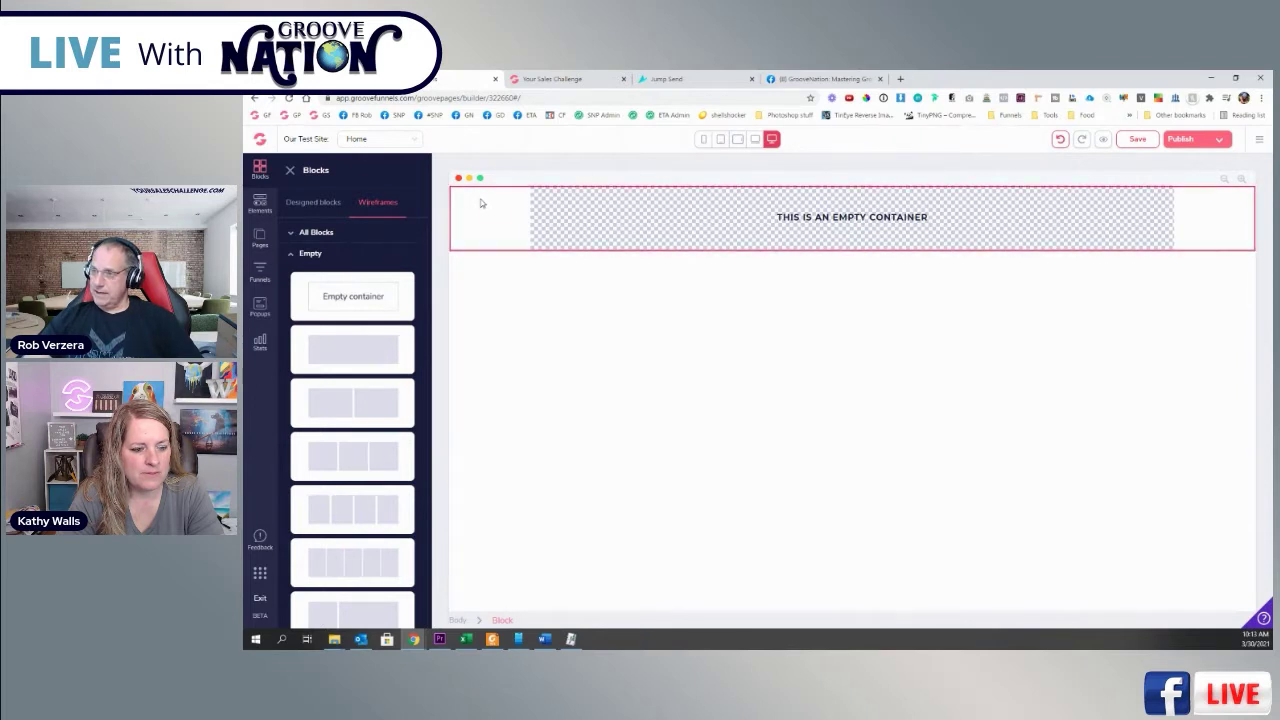
pyautogui.moveTo(465, 202)
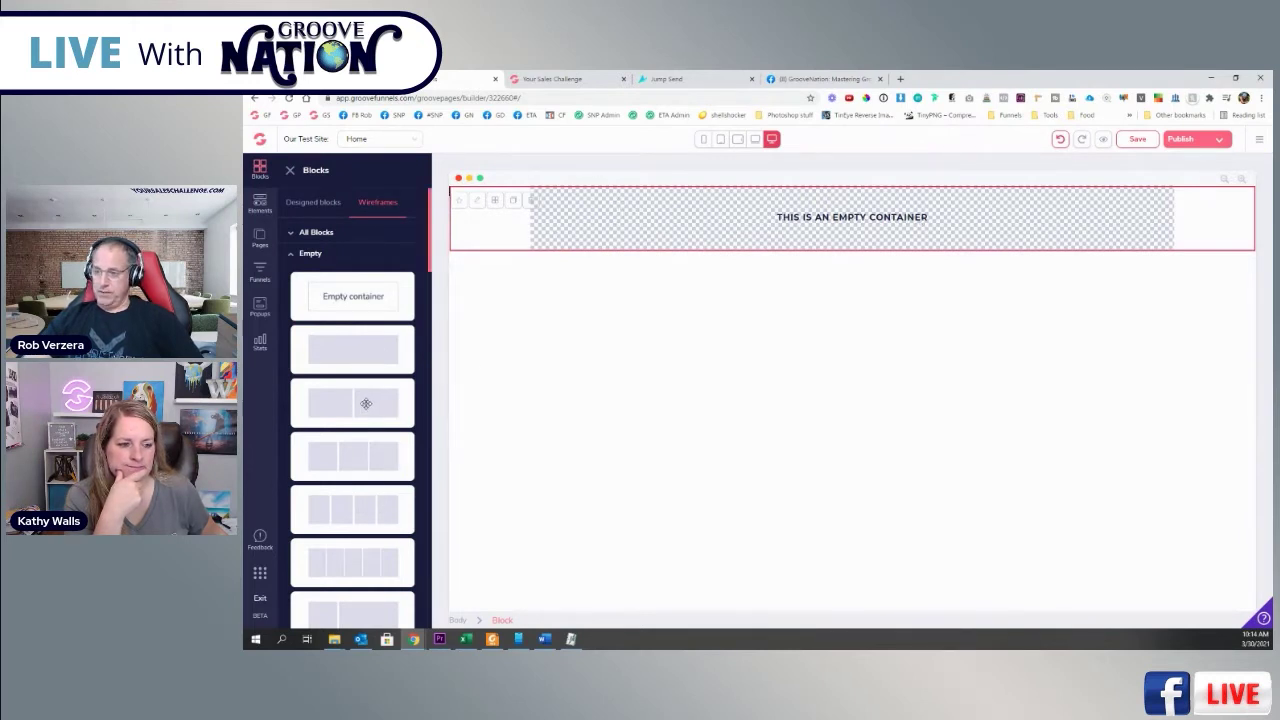
pyautogui.scroll(-1, 380, 465)
pyautogui.scroll(1, 383, 461)
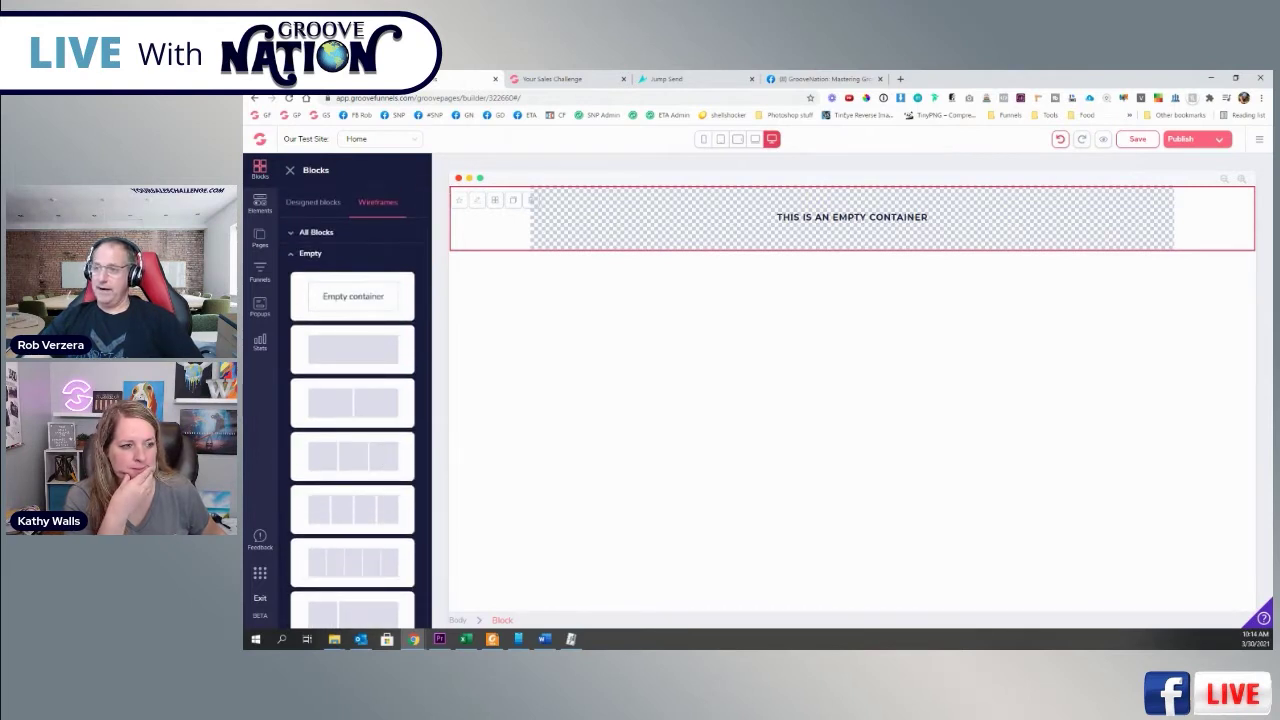
# - Switch to the Canva poster, add a square, colour it purple and resize it to fit inside the uppermost yellow row
pyautogui.click(310, 79)
pyautogui.click(317, 271)
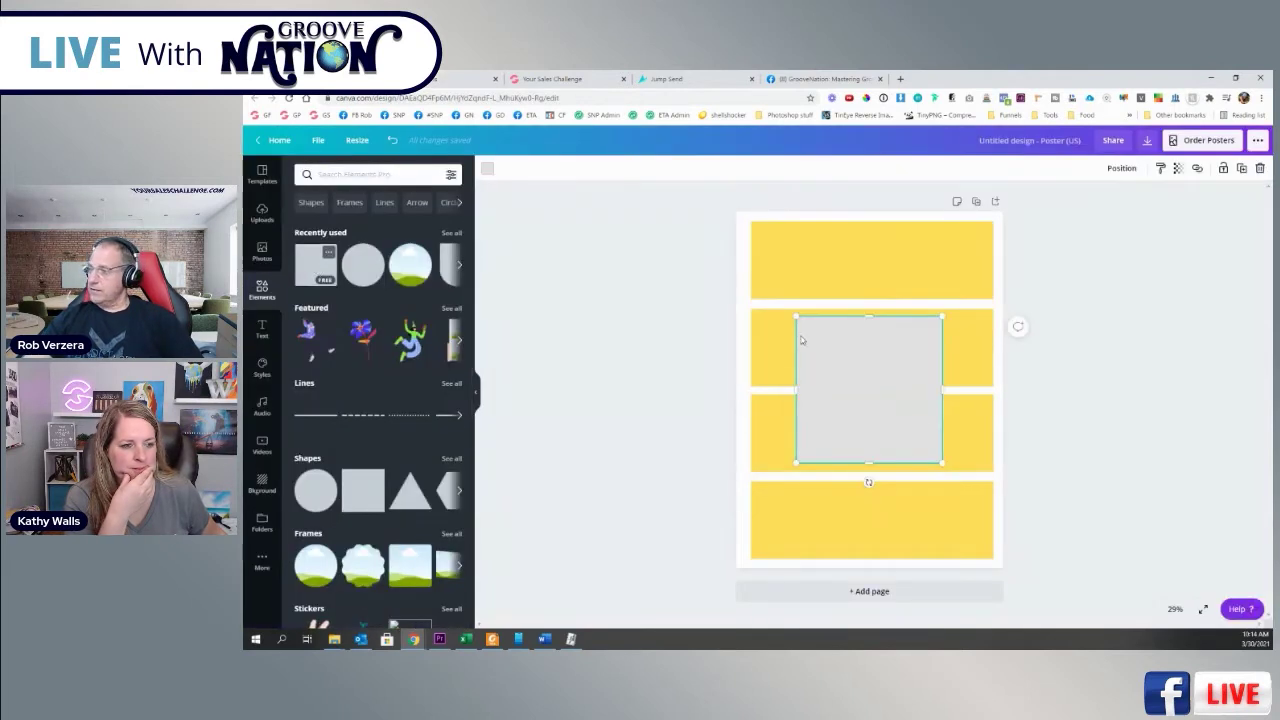
pyautogui.moveTo(837, 371); pyautogui.dragTo(829, 367)
pyautogui.click(487, 168)
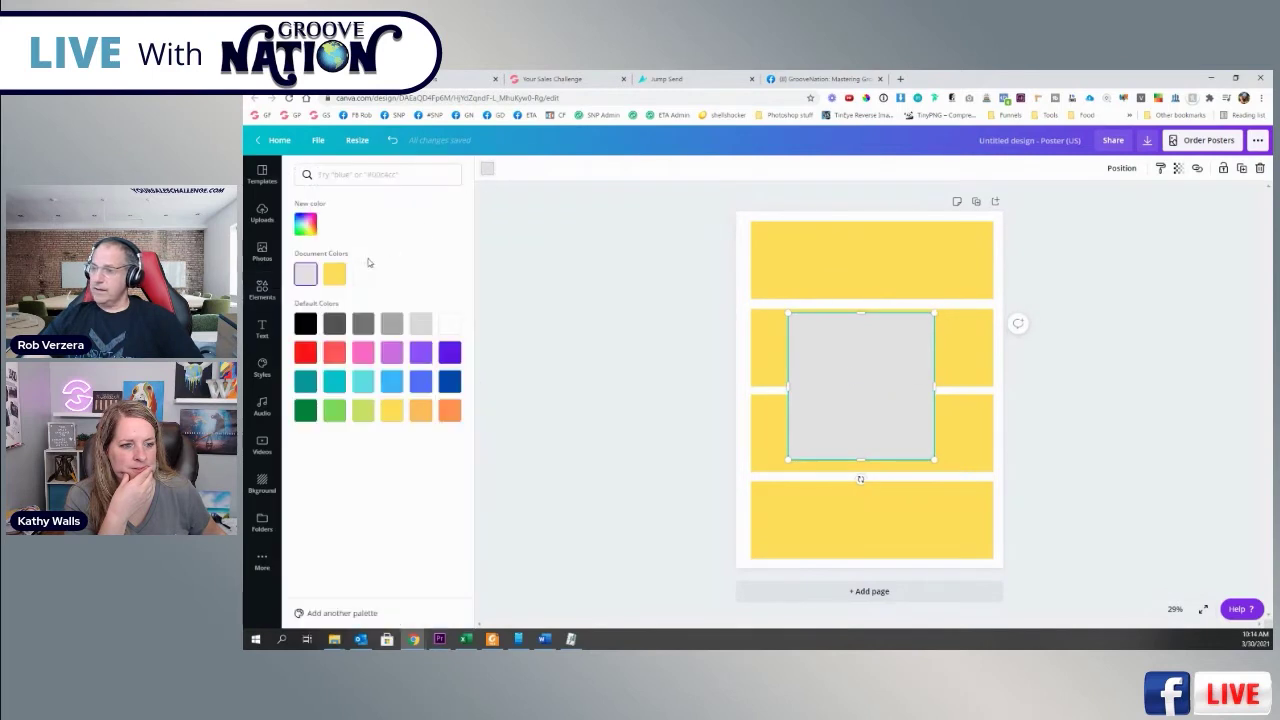
pyautogui.click(449, 351)
pyautogui.moveTo(834, 374); pyautogui.dragTo(815, 308)
pyautogui.moveTo(832, 372); pyautogui.dragTo(822, 295)
pyautogui.moveTo(906, 258); pyautogui.dragTo(975, 257)
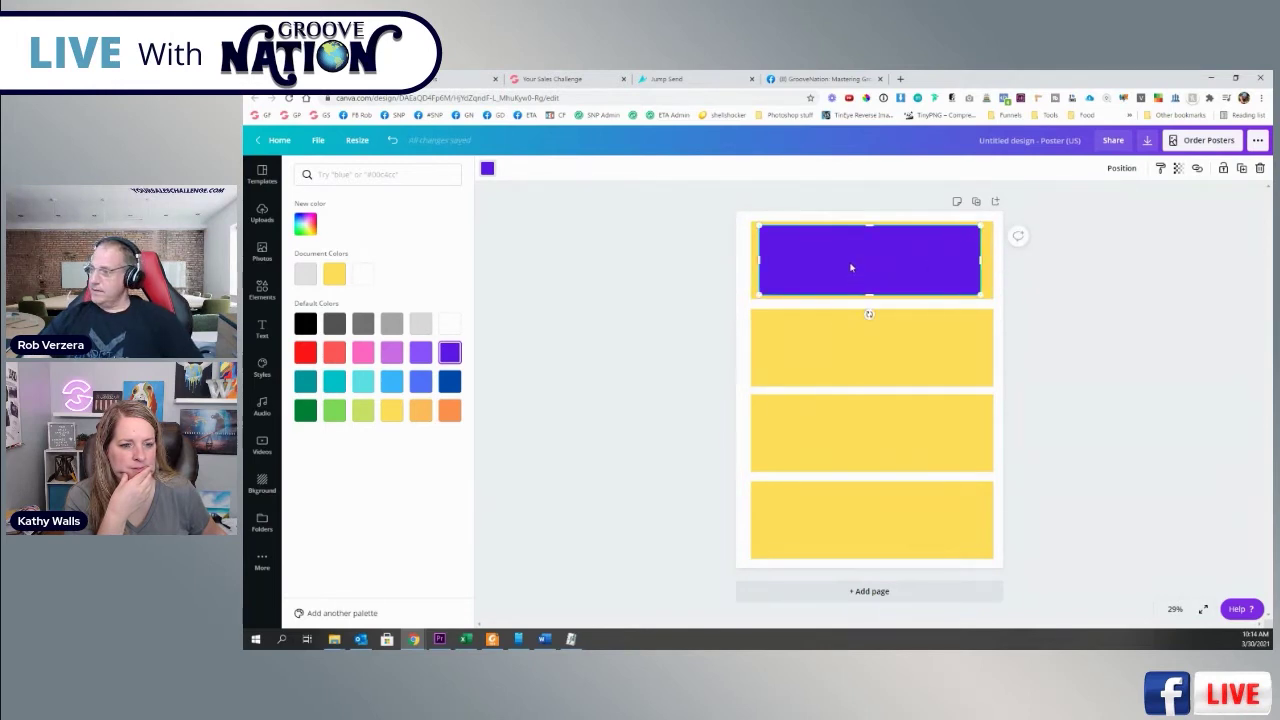
# - Duplicate the purple box to place two narrower boxes in the second yellow row and three in the third
pyautogui.moveTo(832, 263); pyautogui.dragTo(833, 352)
pyautogui.moveTo(980, 348); pyautogui.dragTo(880, 434)
pyautogui.click(962, 430)
pyautogui.moveTo(987, 428); pyautogui.dragTo(968, 432)
pyautogui.moveTo(789, 431); pyautogui.dragTo(851, 434)
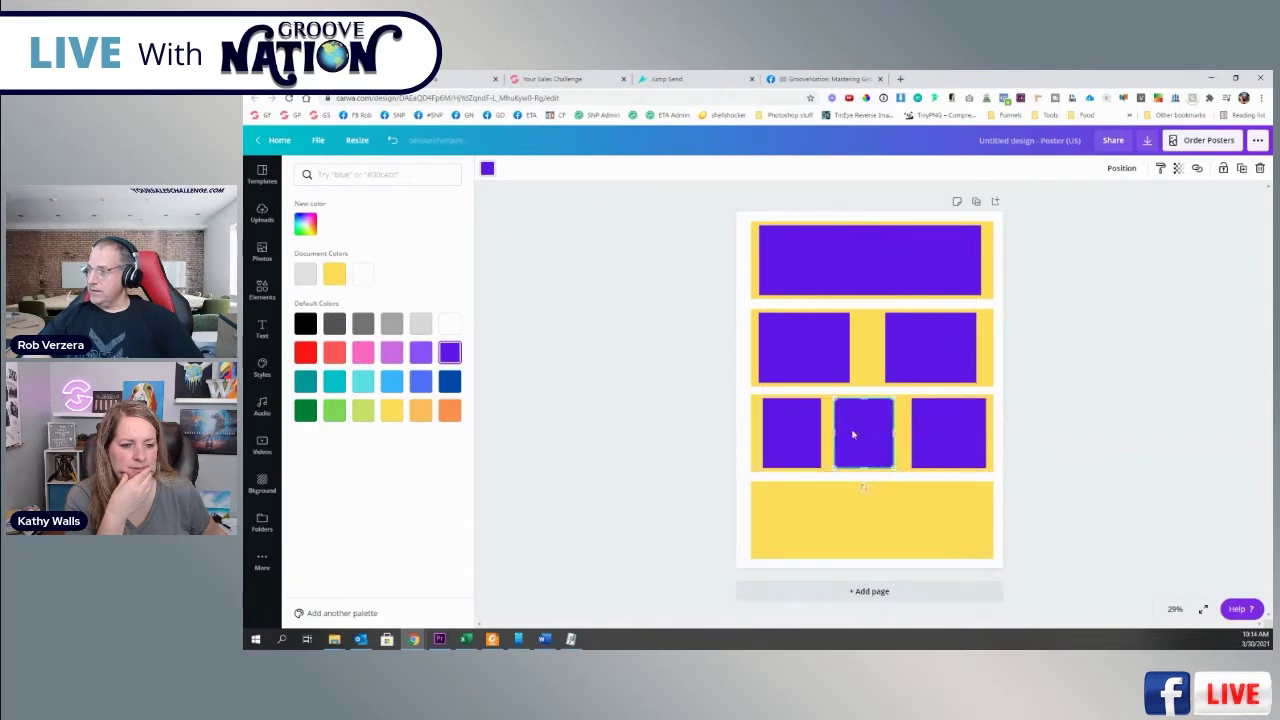
pyautogui.click(943, 245)
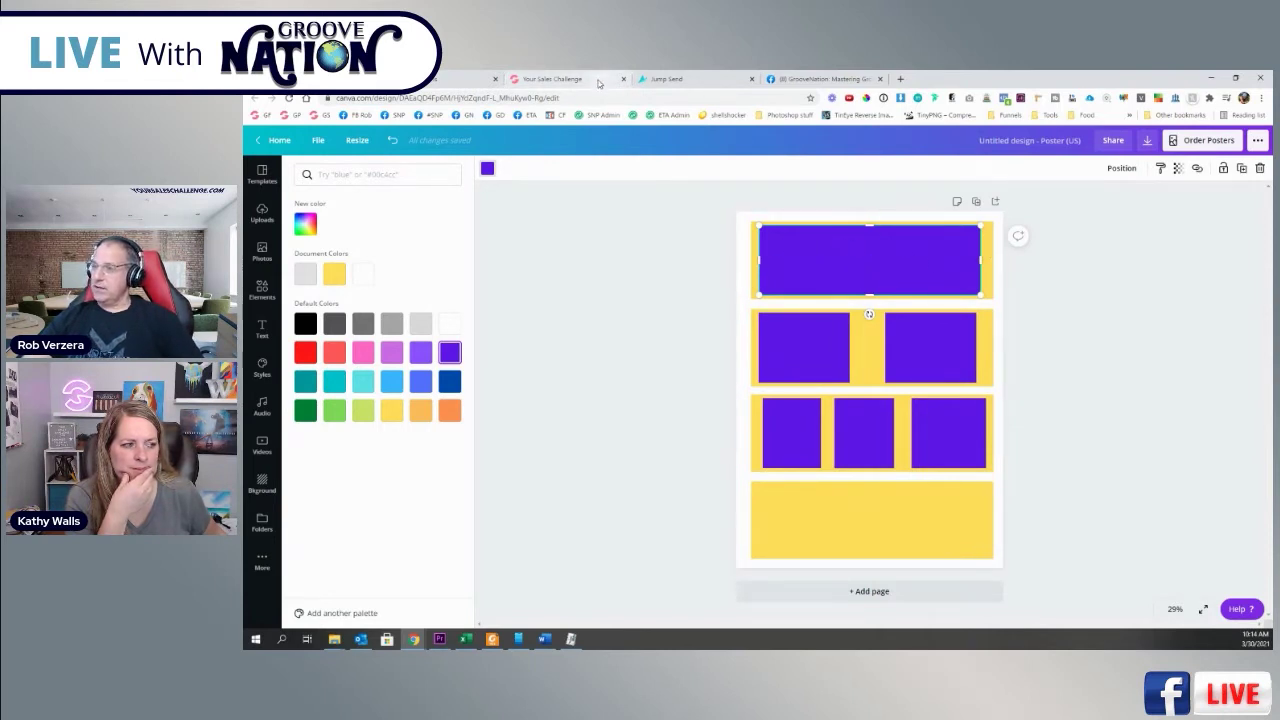
# - Switch to the yoursaleschallenge.com page and examine how its sections hold one, two or five columns
pyautogui.click(555, 78)
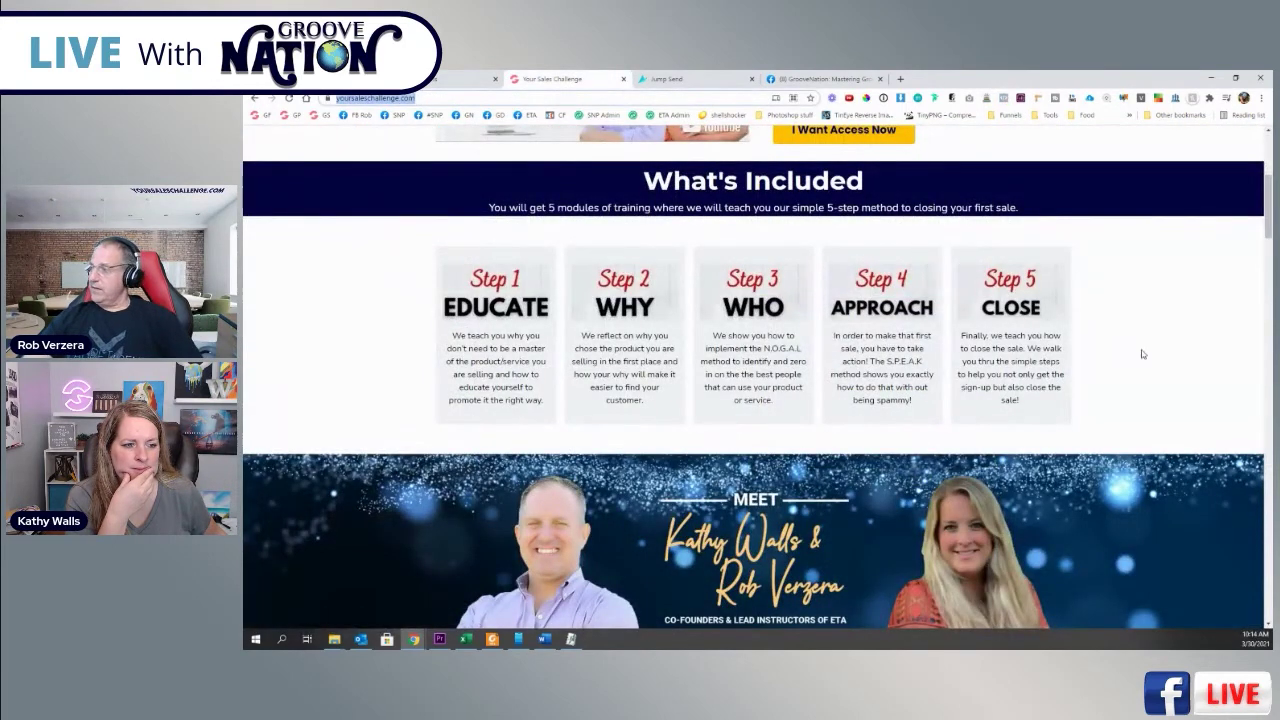
pyautogui.scroll(3, 1142, 353)
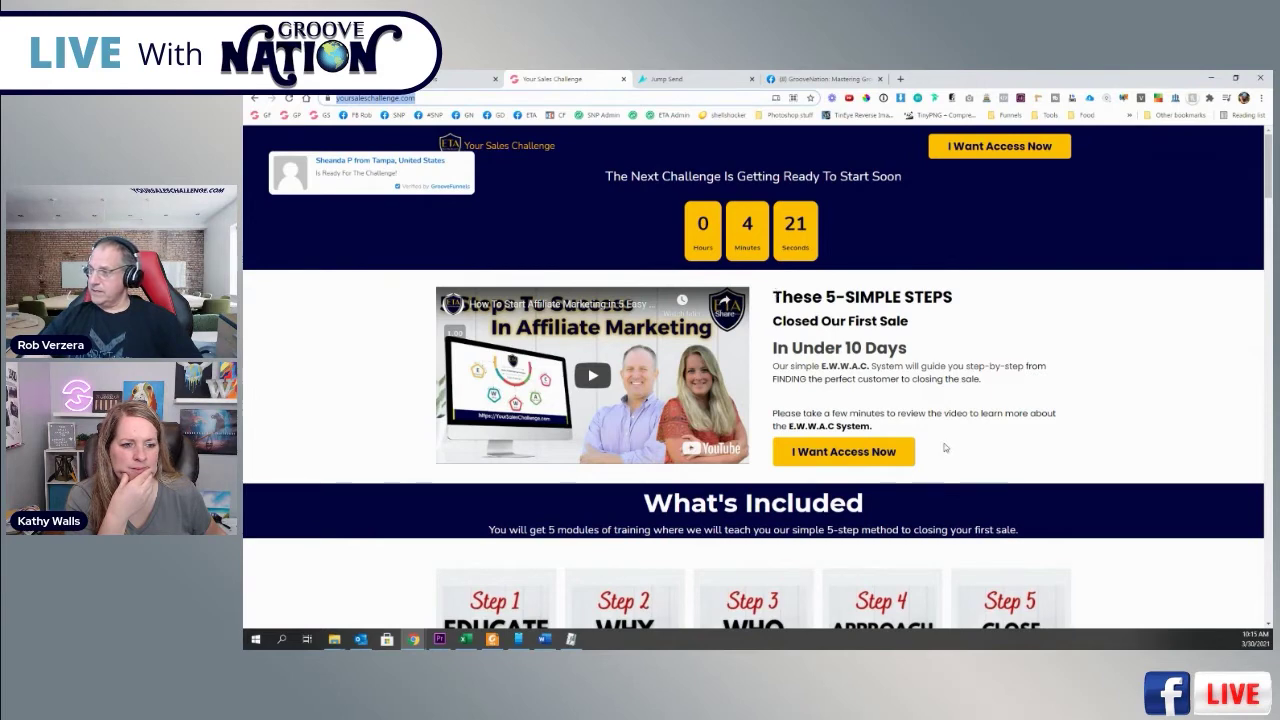
pyautogui.scroll(-2, 818, 393)
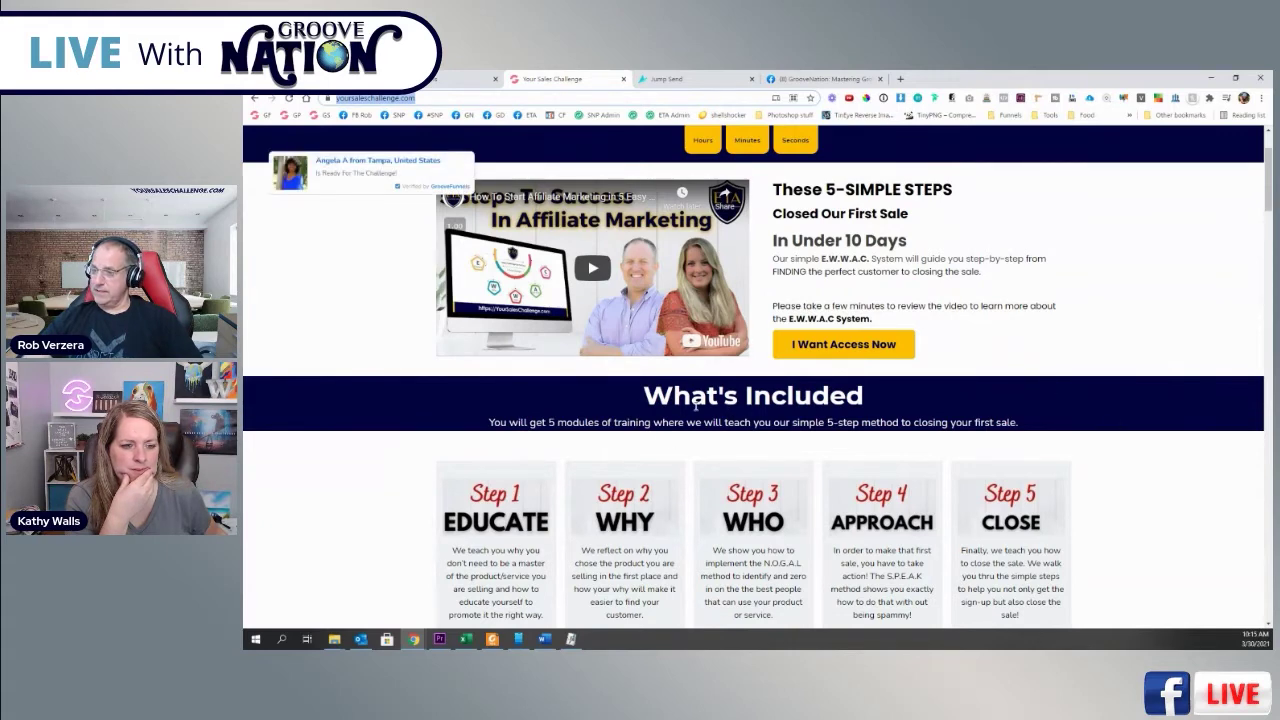
pyautogui.scroll(-3, 668, 440)
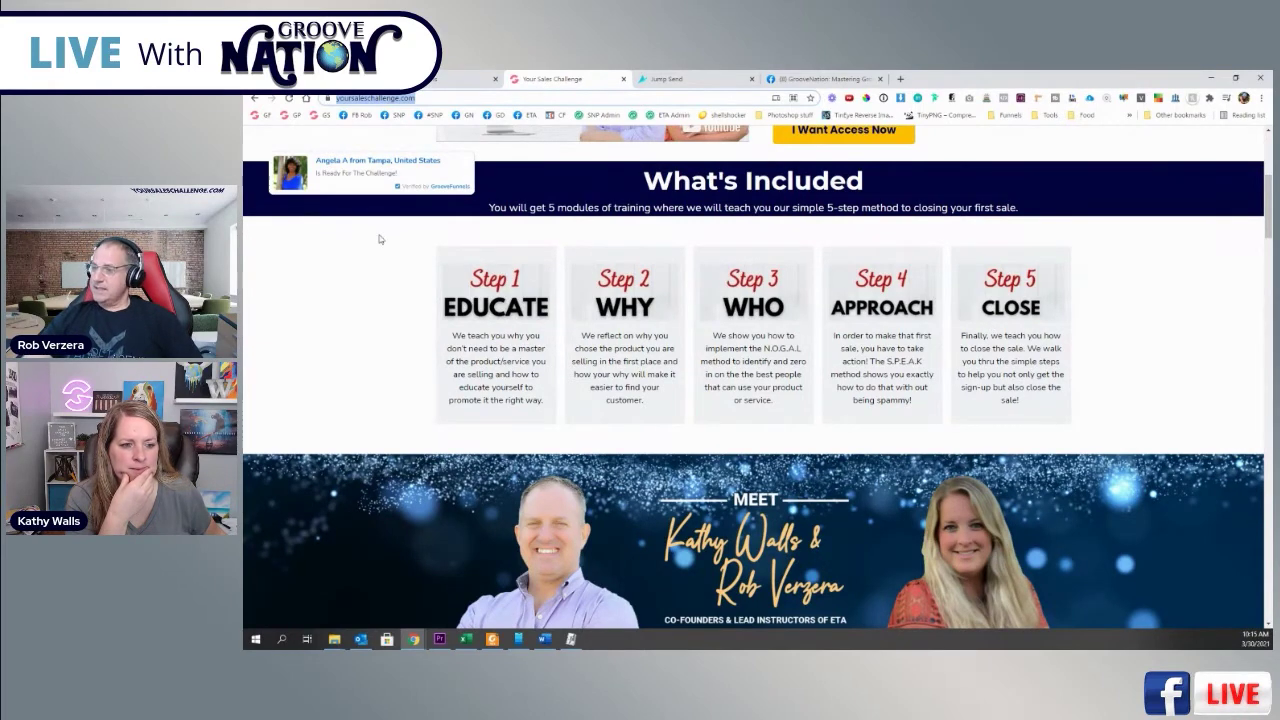
# - Return to the Canva poster, shift the third row's middle purple box and widen its first box to even the spacing
pyautogui.click(465, 78)
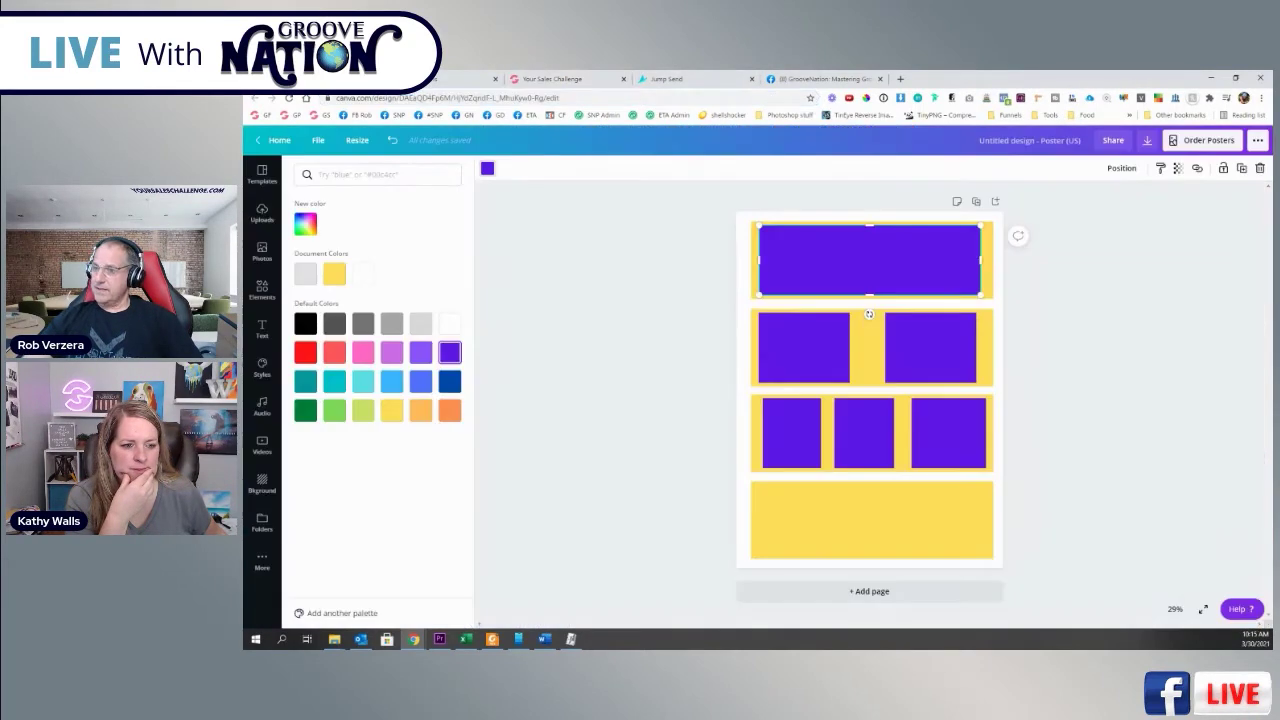
pyautogui.moveTo(864, 433); pyautogui.dragTo(829, 433)
pyautogui.click(806, 436)
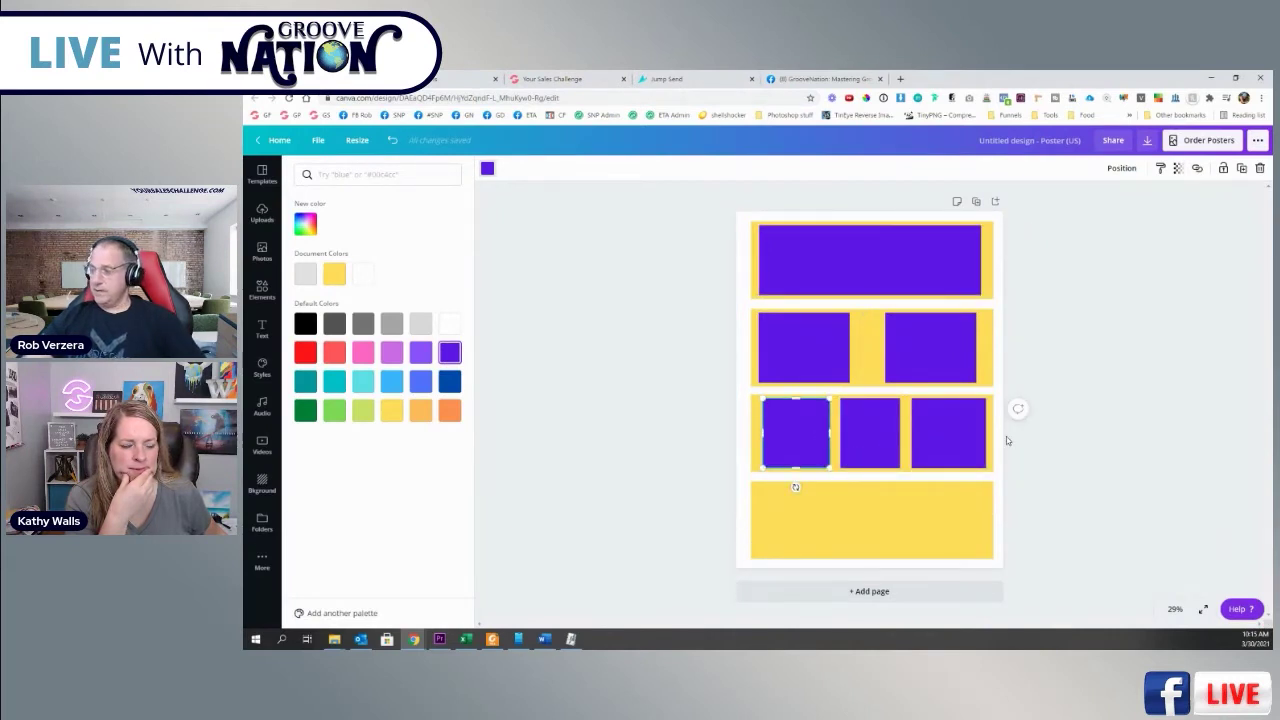
pyautogui.click(958, 428)
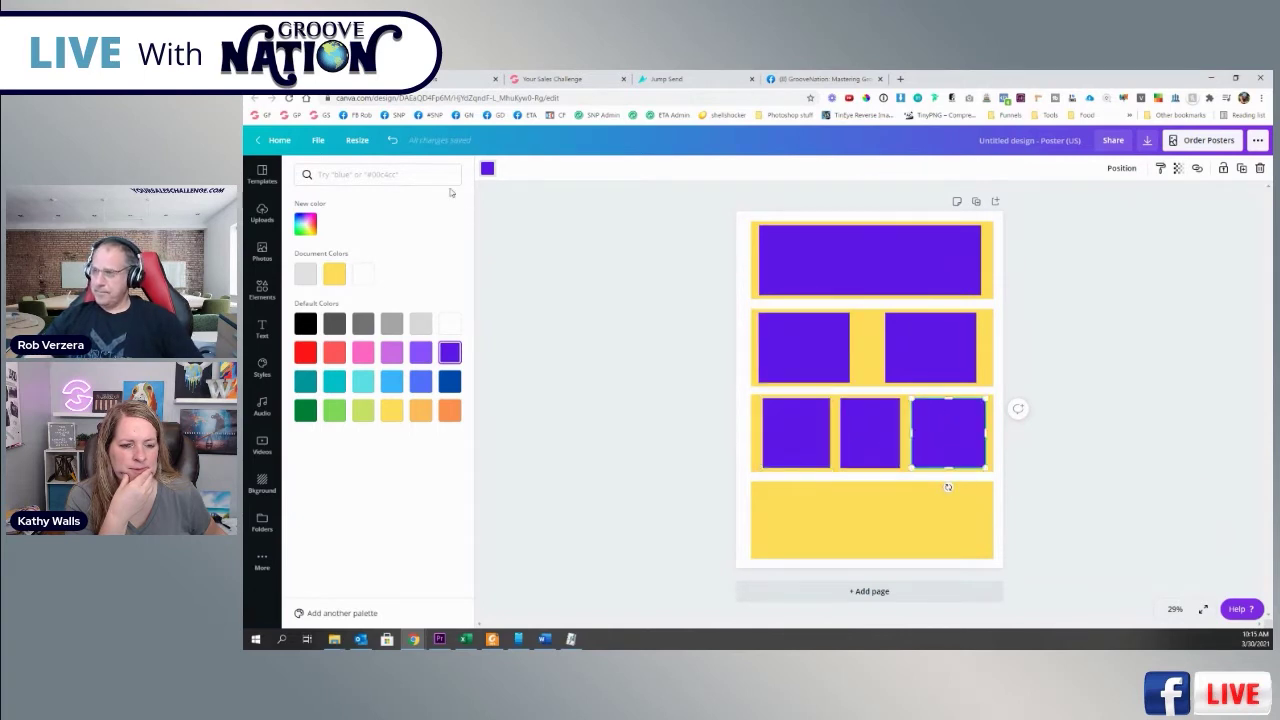
pyautogui.click(878, 283)
pyautogui.click(940, 346)
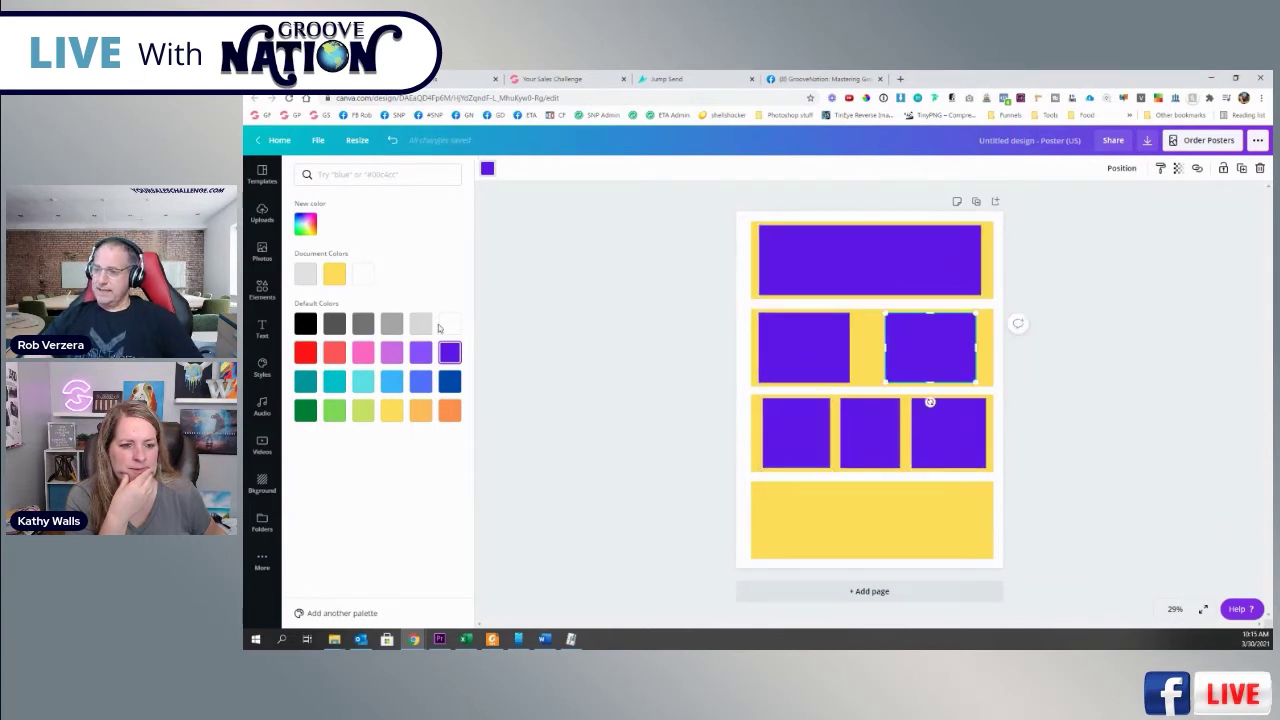
# - Switch to the GroovePages builder and look through the available layout, text, list, button and media elements
pyautogui.click(455, 79)
pyautogui.click(260, 205)
pyautogui.scroll(-3, 350, 300)
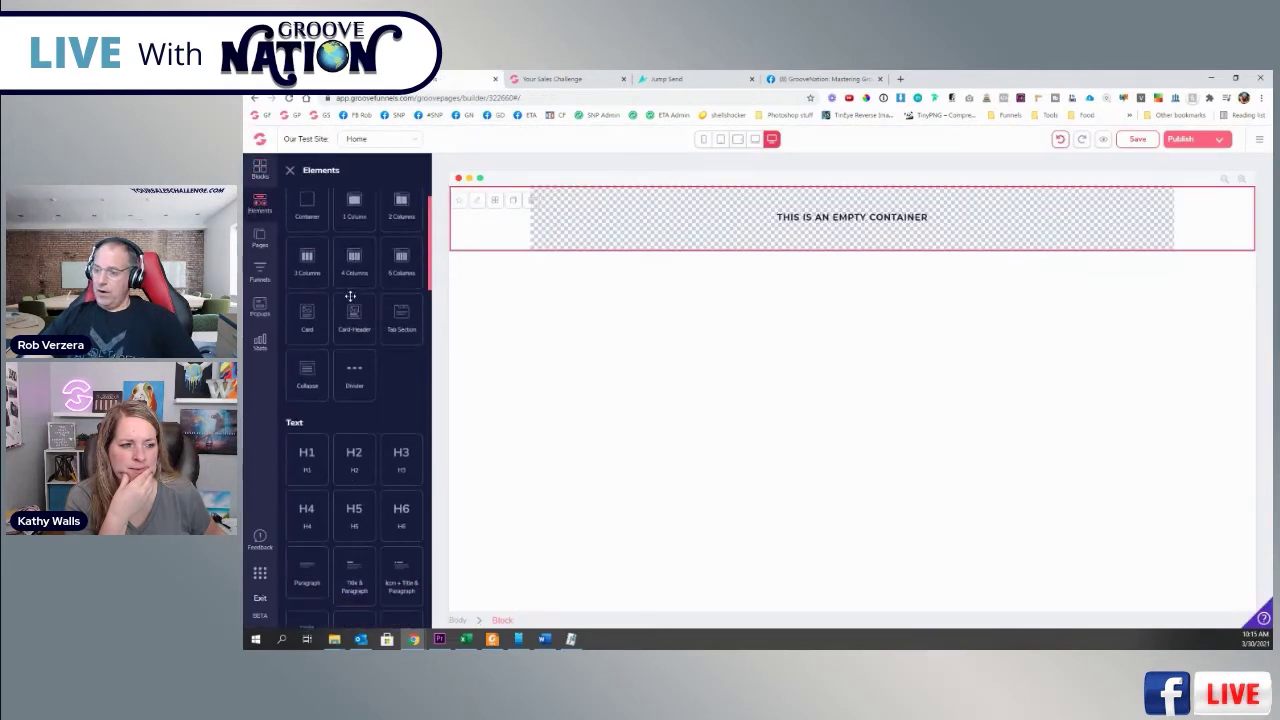
pyautogui.scroll(3, 346, 294)
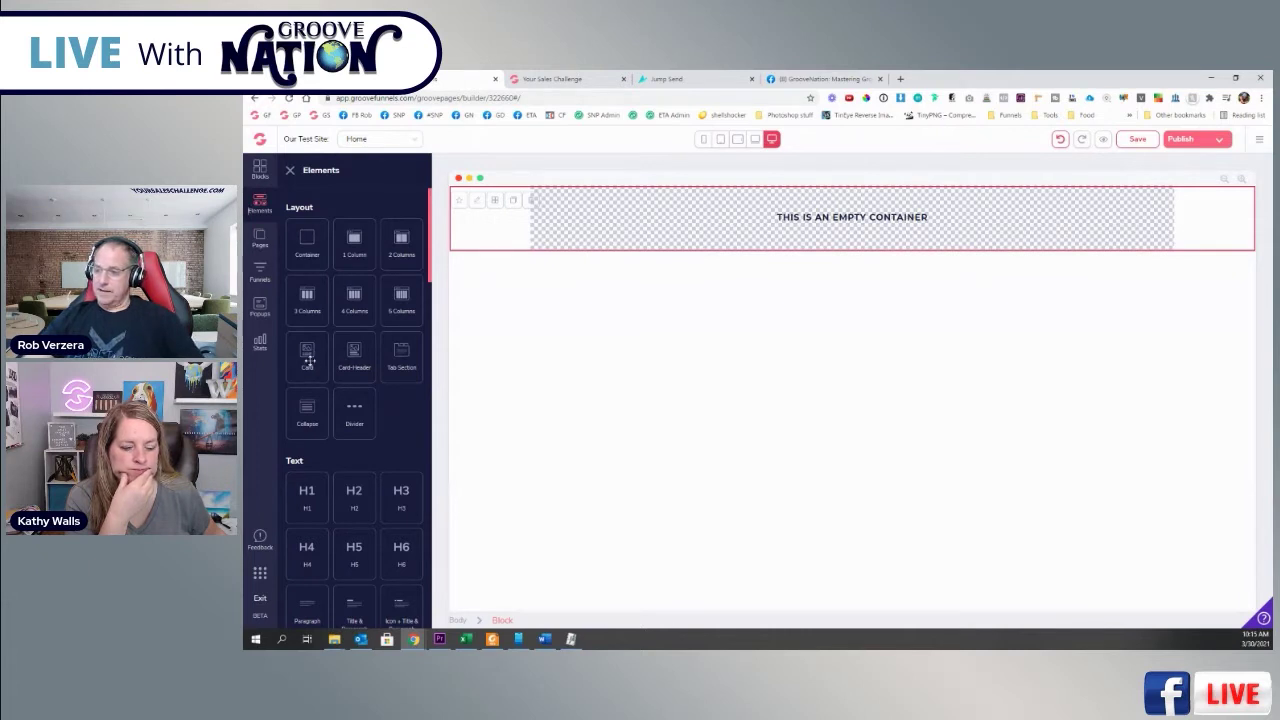
pyautogui.scroll(-2, 380, 495)
pyautogui.scroll(-4, 296, 383)
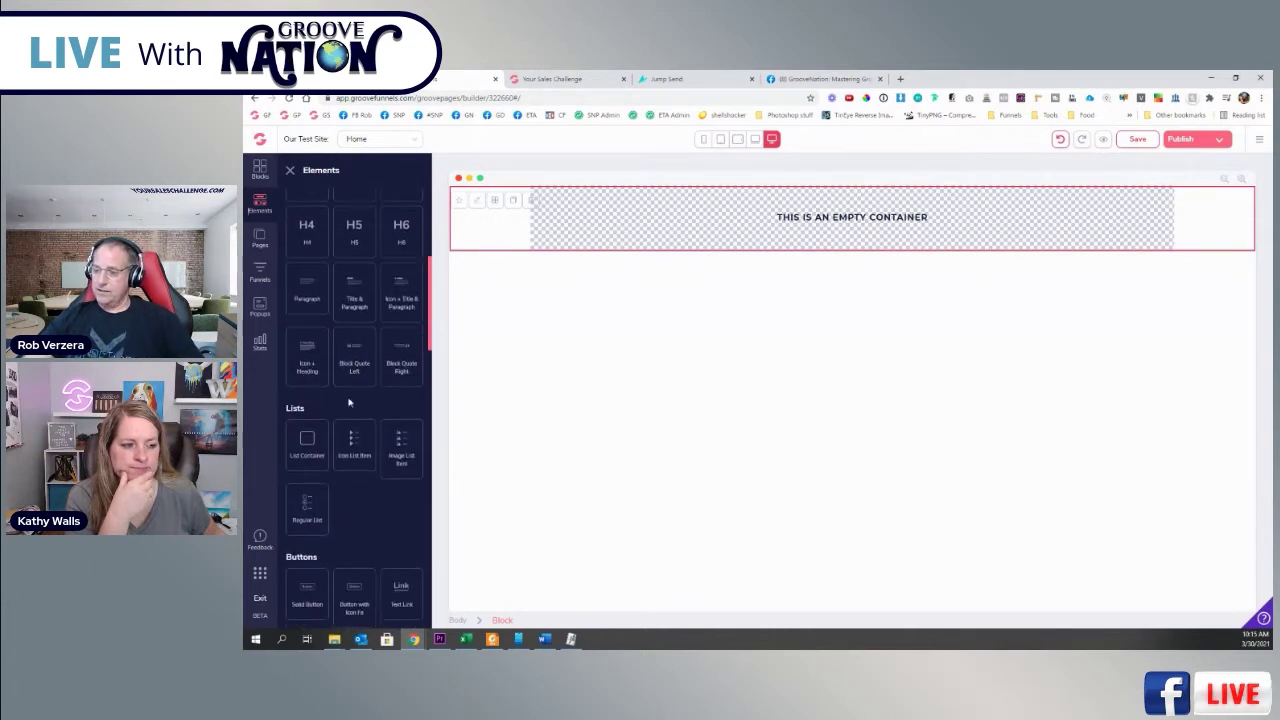
pyautogui.scroll(-2, 355, 450)
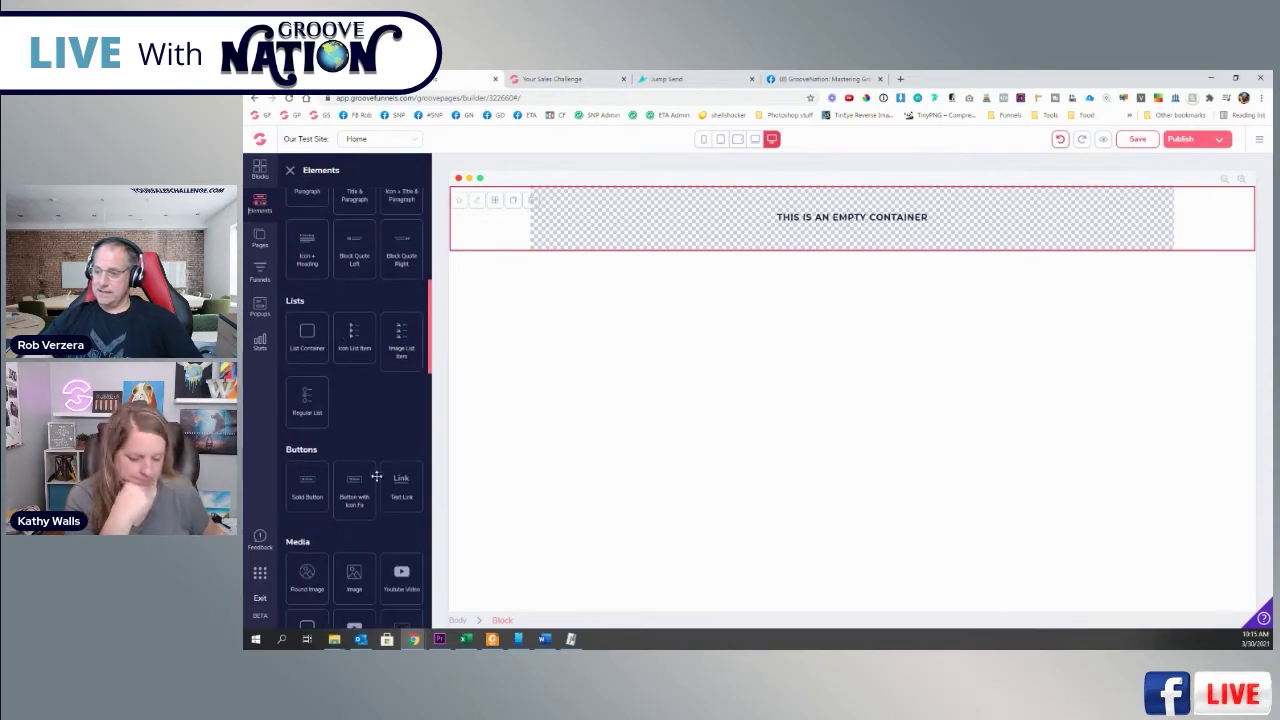
pyautogui.scroll(-10, 366, 440)
pyautogui.scroll(8, 366, 440)
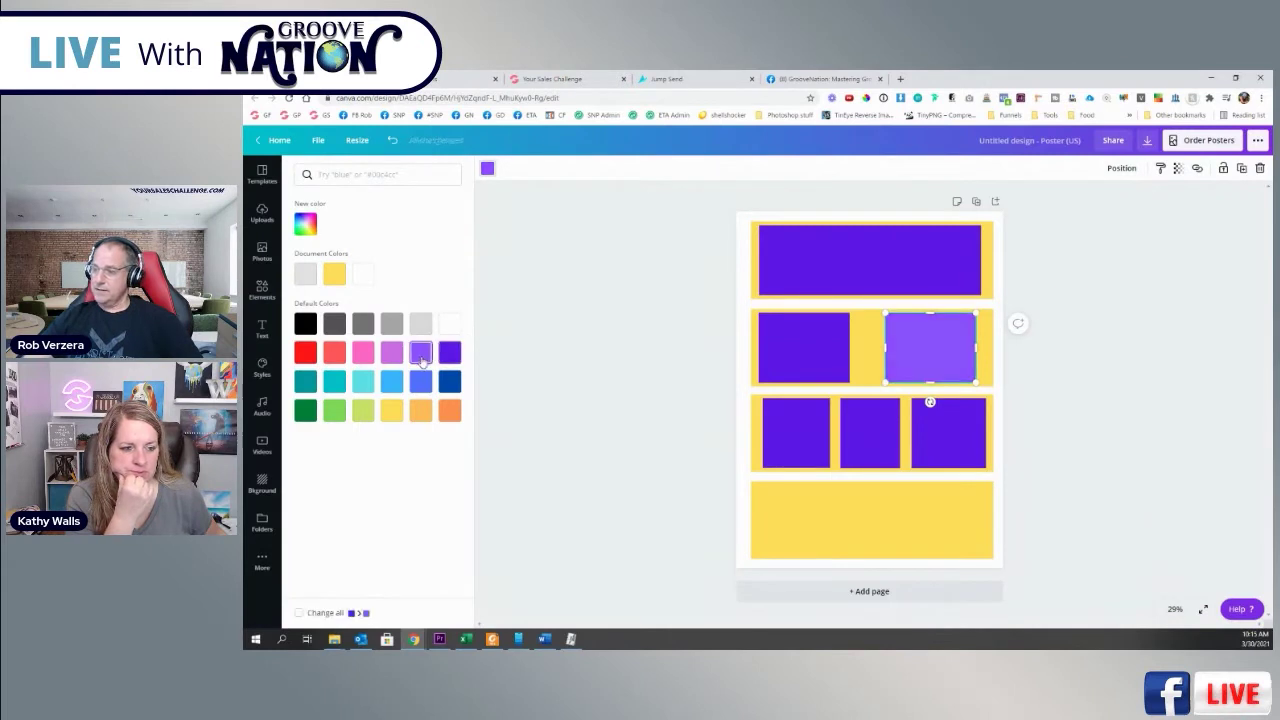
# - Switch to the Canva poster, add a small pink square inside the uppermost purple box and duplicate it into a row of four
pyautogui.click(363, 356)
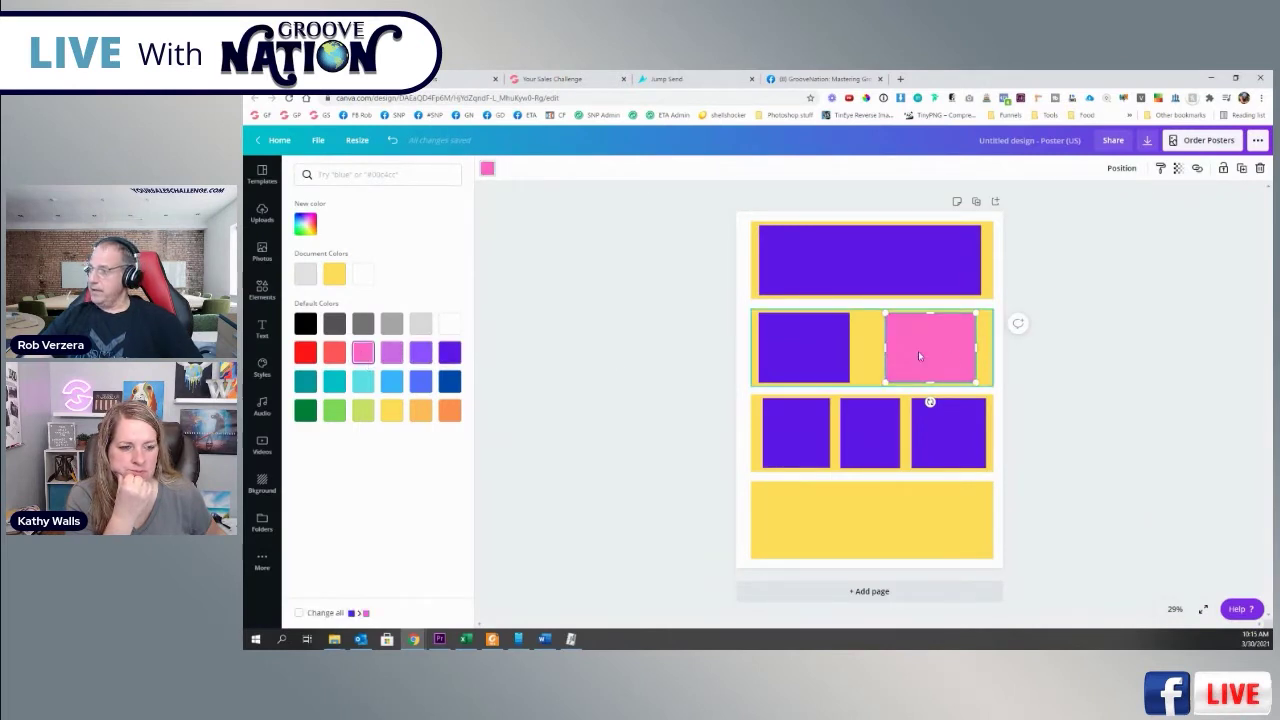
pyautogui.click(449, 354)
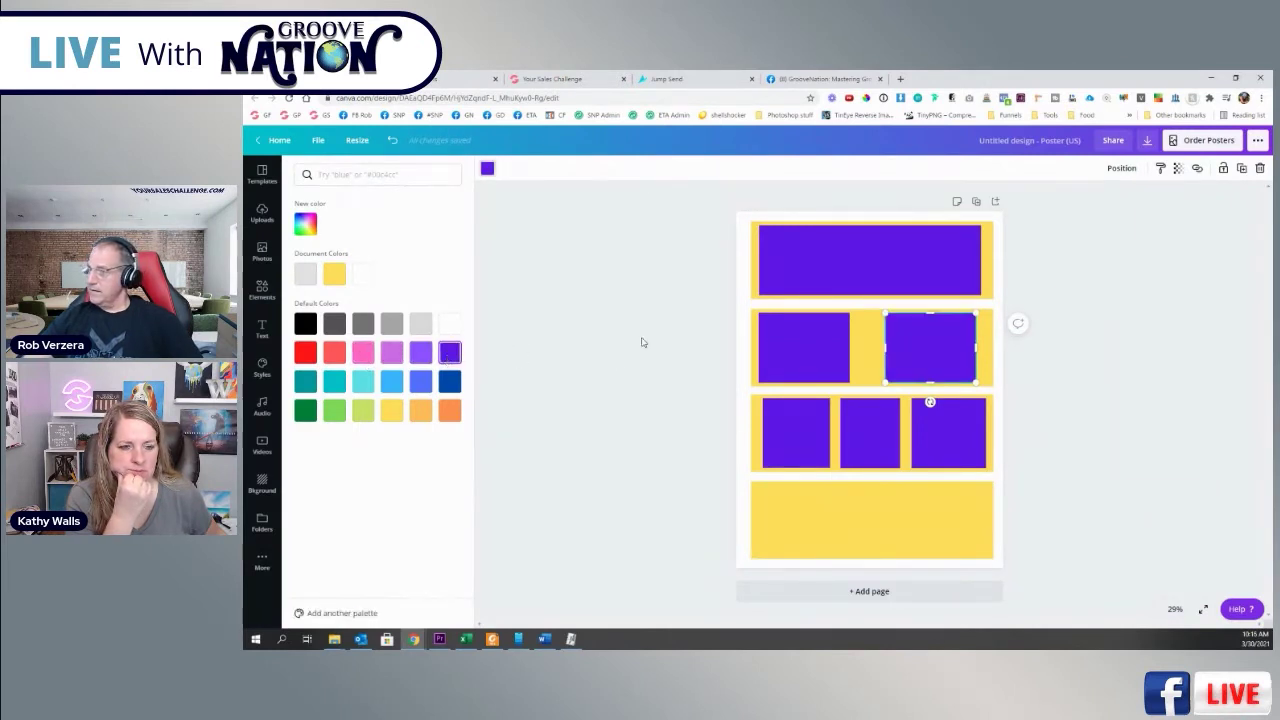
pyautogui.click(262, 290)
pyautogui.click(308, 274)
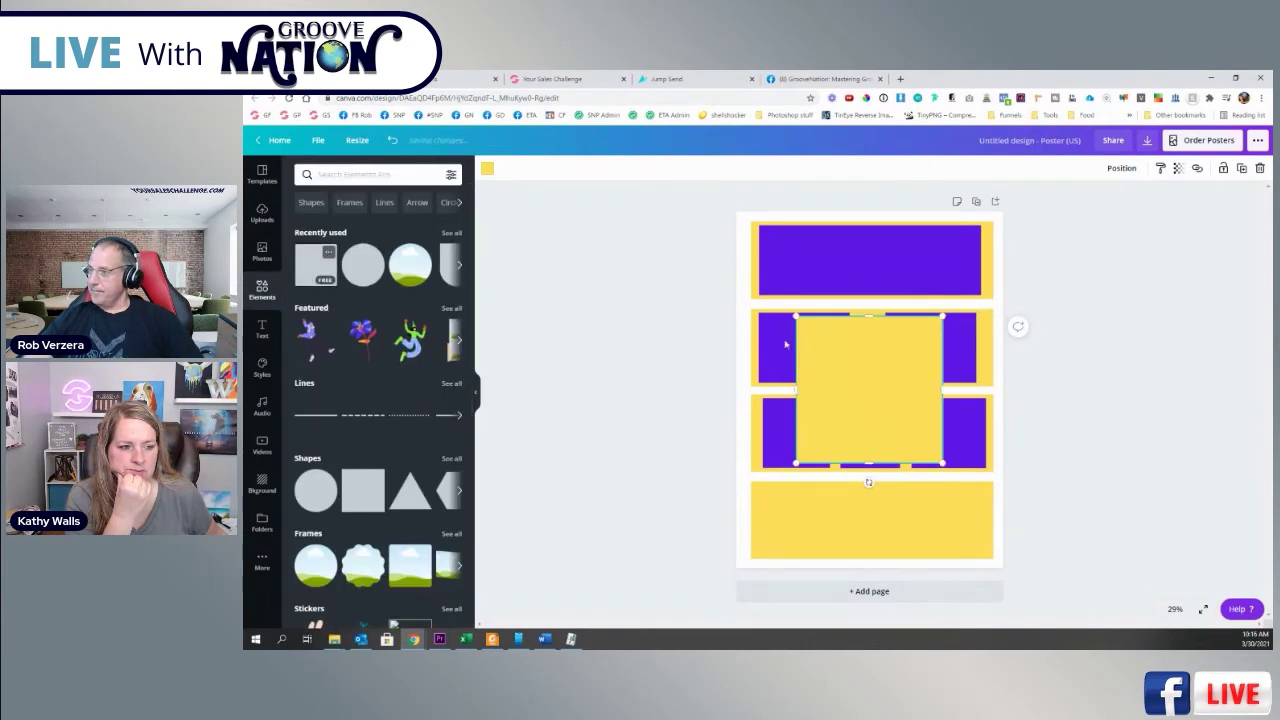
pyautogui.click(487, 168)
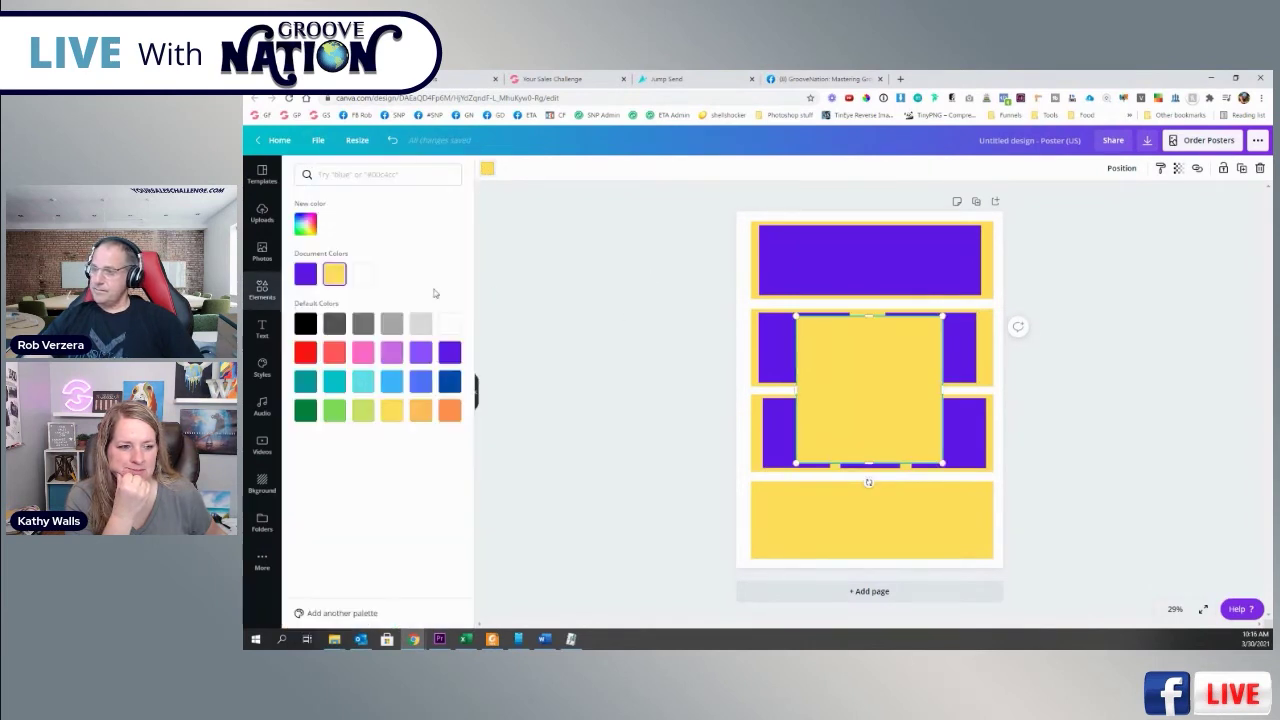
pyautogui.click(362, 354)
pyautogui.moveTo(870, 465); pyautogui.dragTo(894, 258)
pyautogui.hotkey('ctrl', 'd')
pyautogui.hotkey('ctrl', 'd')
pyautogui.hotkey('ctrl', 'd')
# - Copy the third row's first purple box into the second row's first container, colour it blue and fit it inside
pyautogui.click(917, 333)
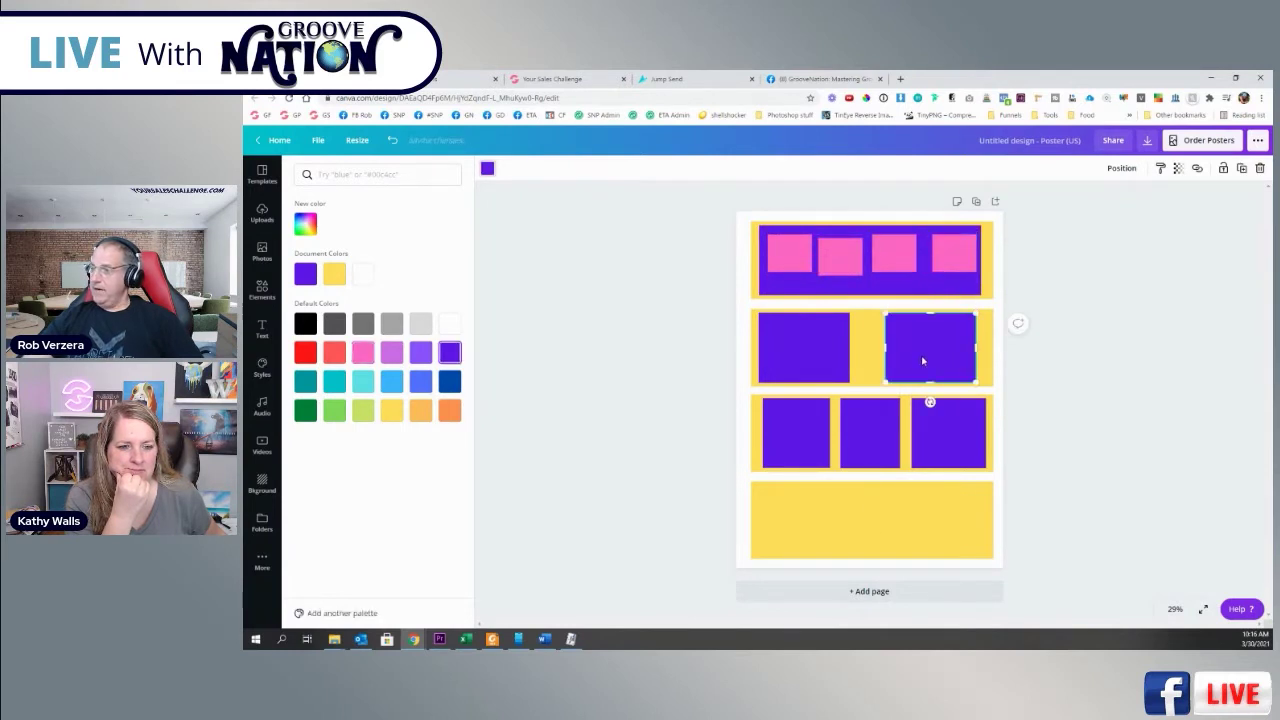
pyautogui.click(804, 428)
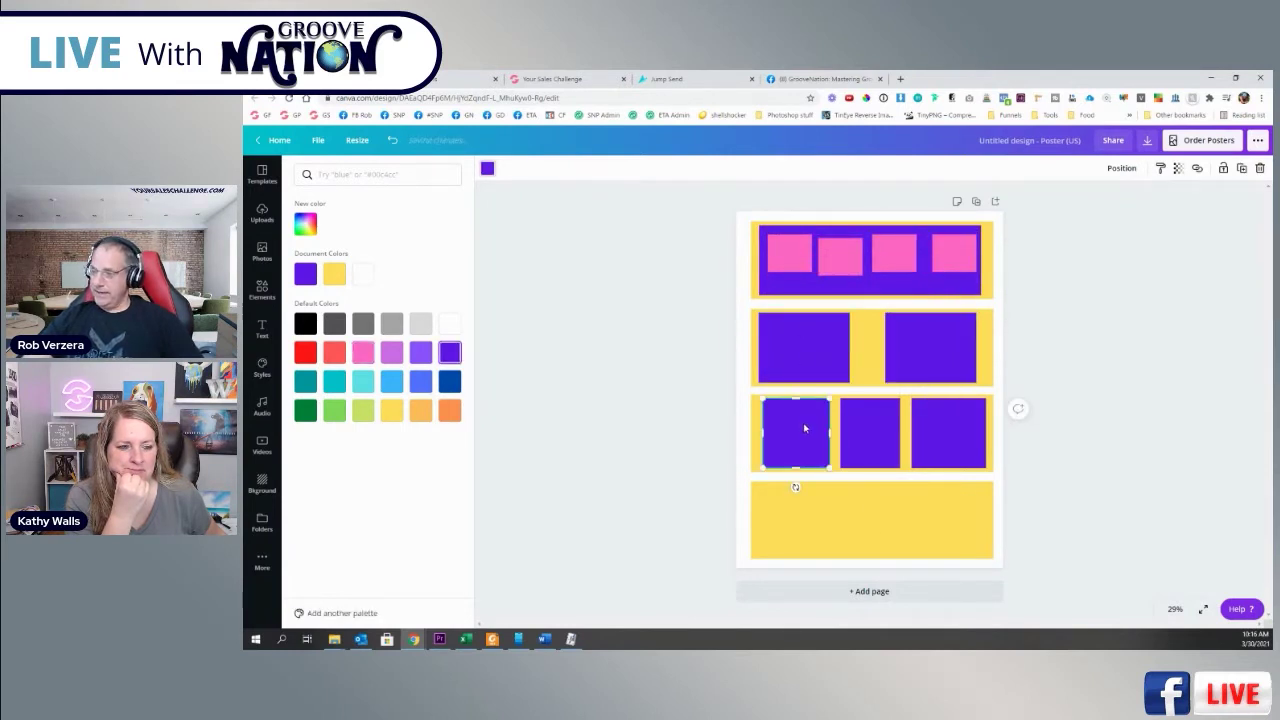
pyautogui.moveTo(793, 440); pyautogui.dragTo(803, 361)
pyautogui.click(487, 170)
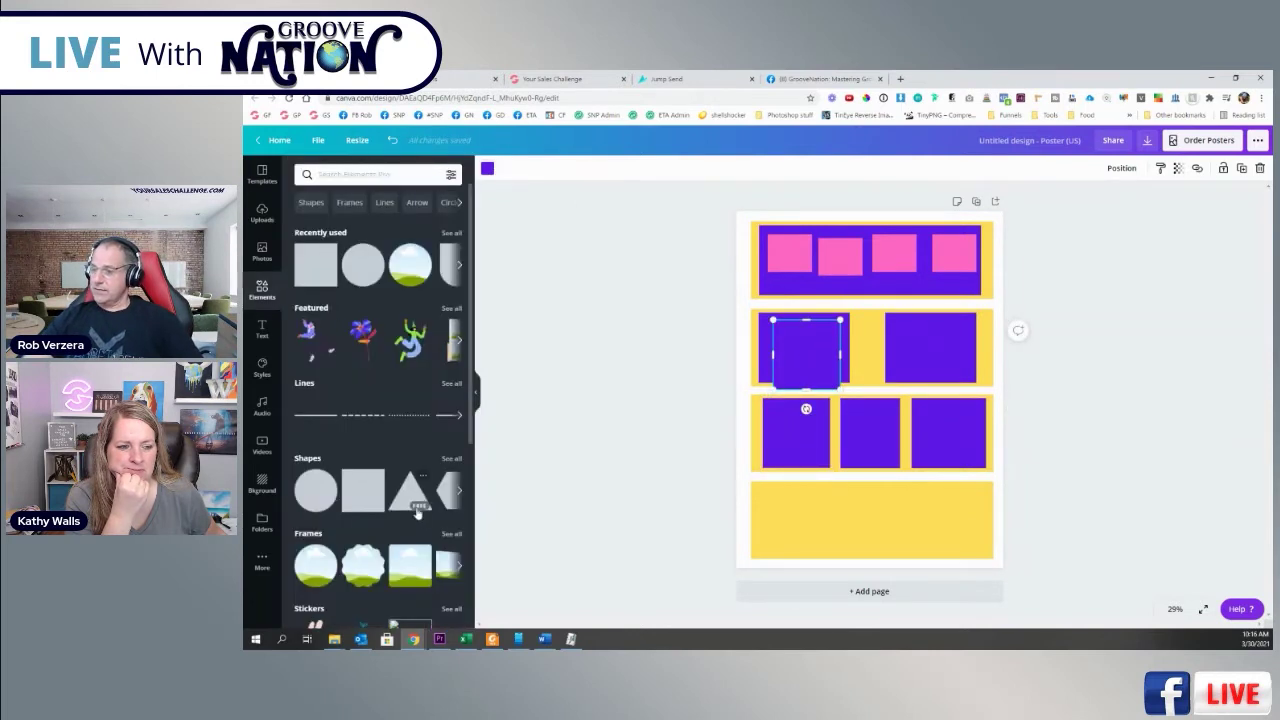
pyautogui.click(486, 170)
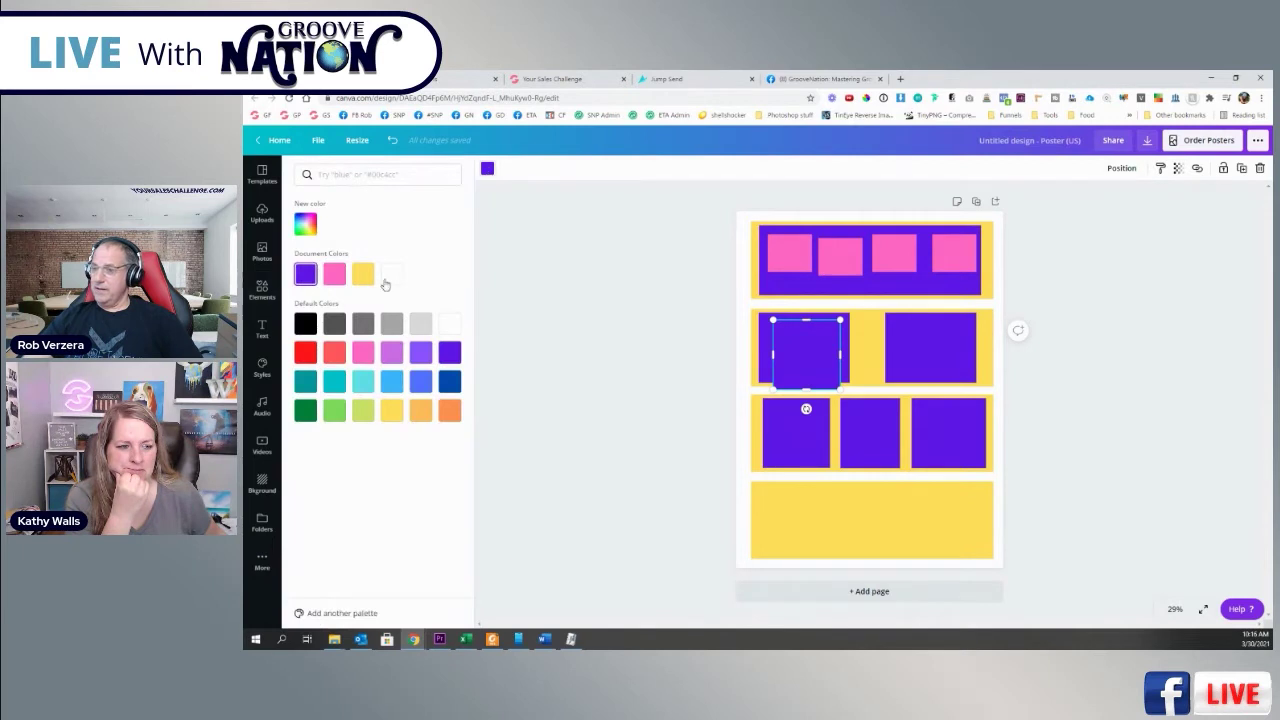
pyautogui.click(420, 385)
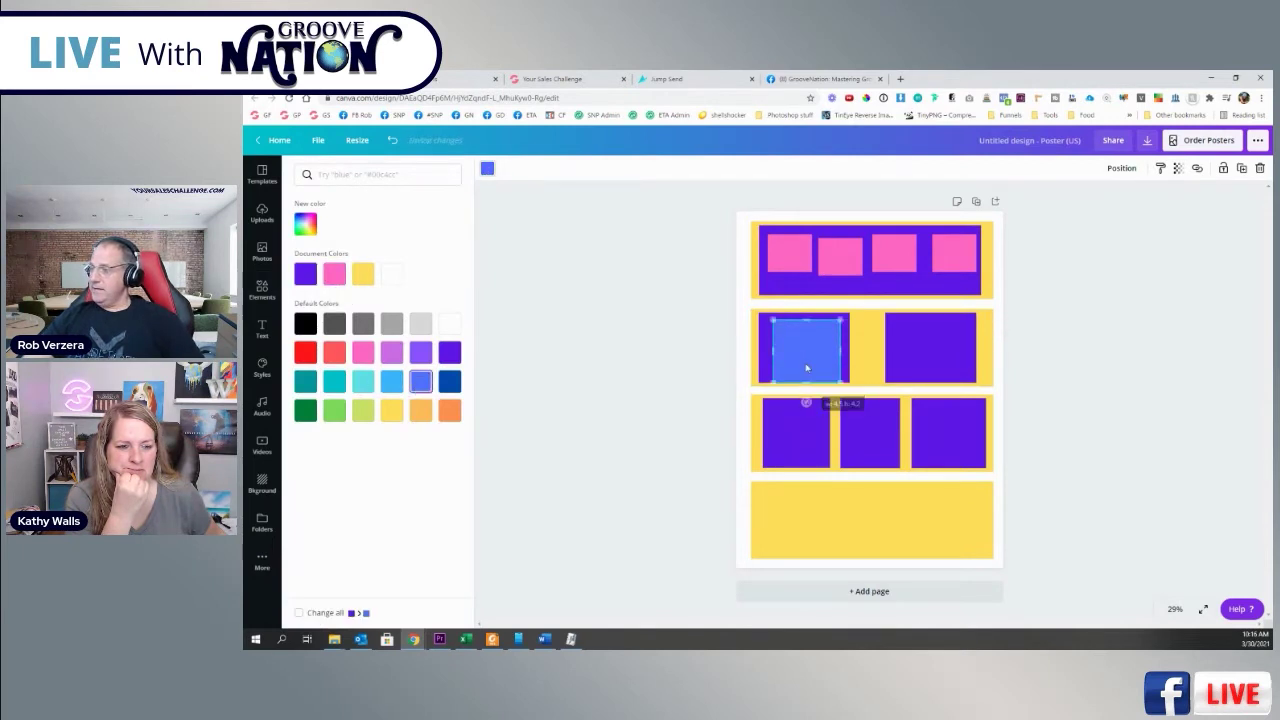
pyautogui.moveTo(800, 345); pyautogui.dragTo(840, 352)
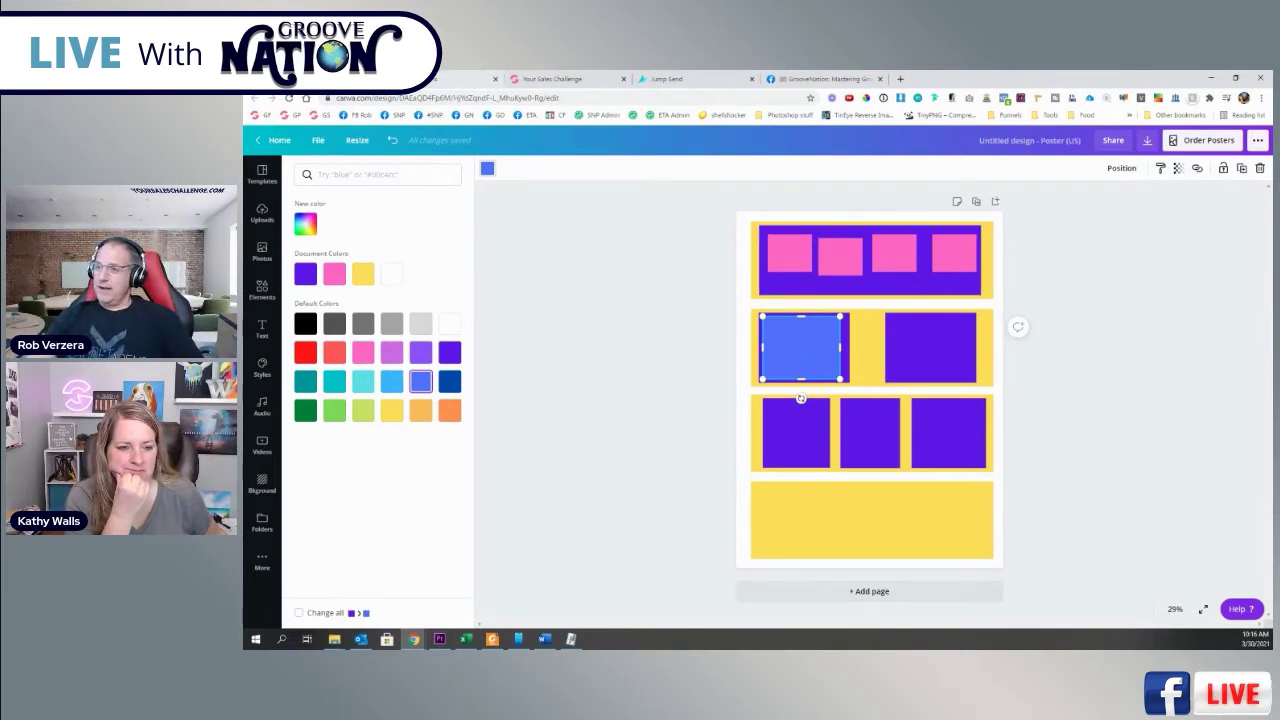
# - Switch to the GroovePages builder, compare the block and container selections, and add an Image element to the empty container
pyautogui.click(456, 79)
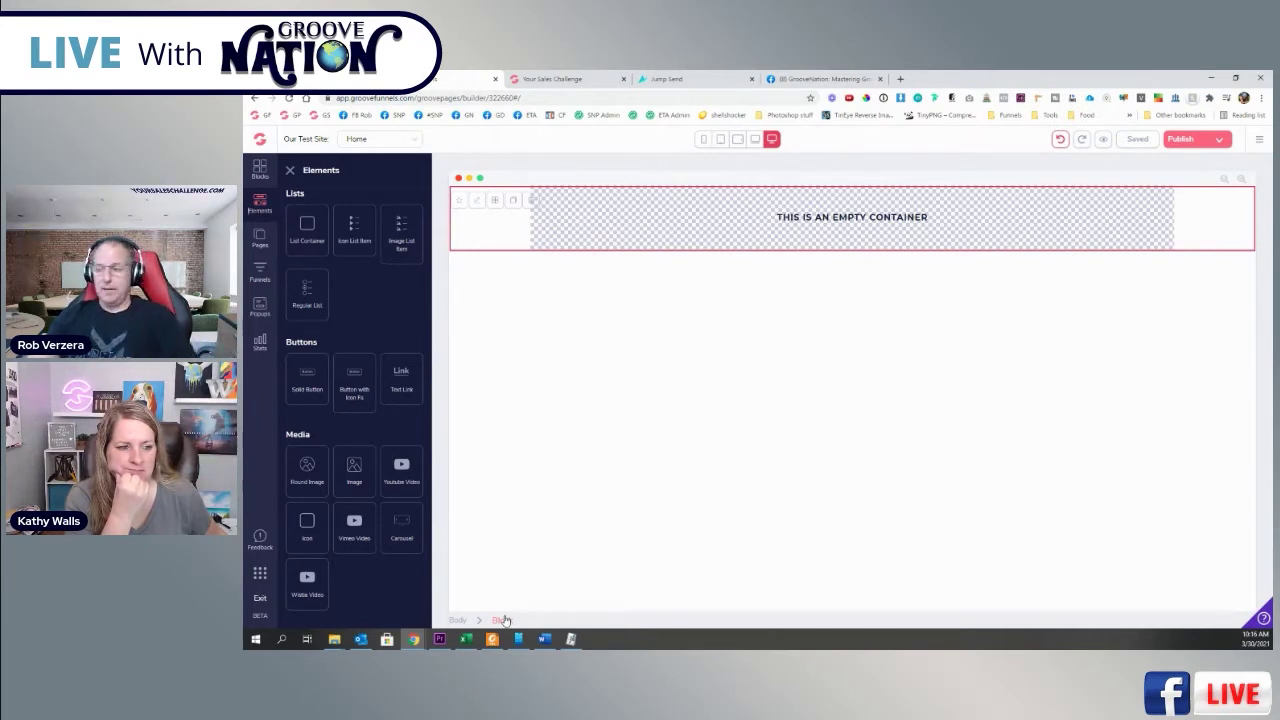
pyautogui.click(673, 215)
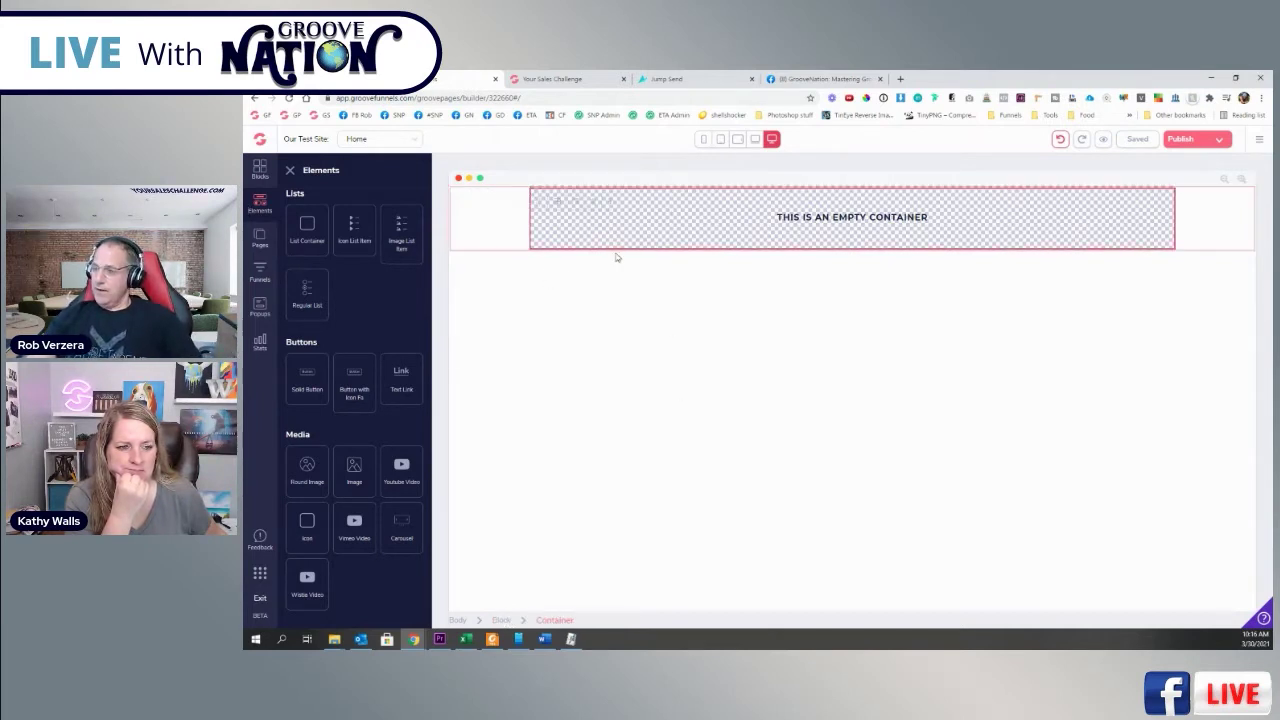
pyautogui.click(503, 235)
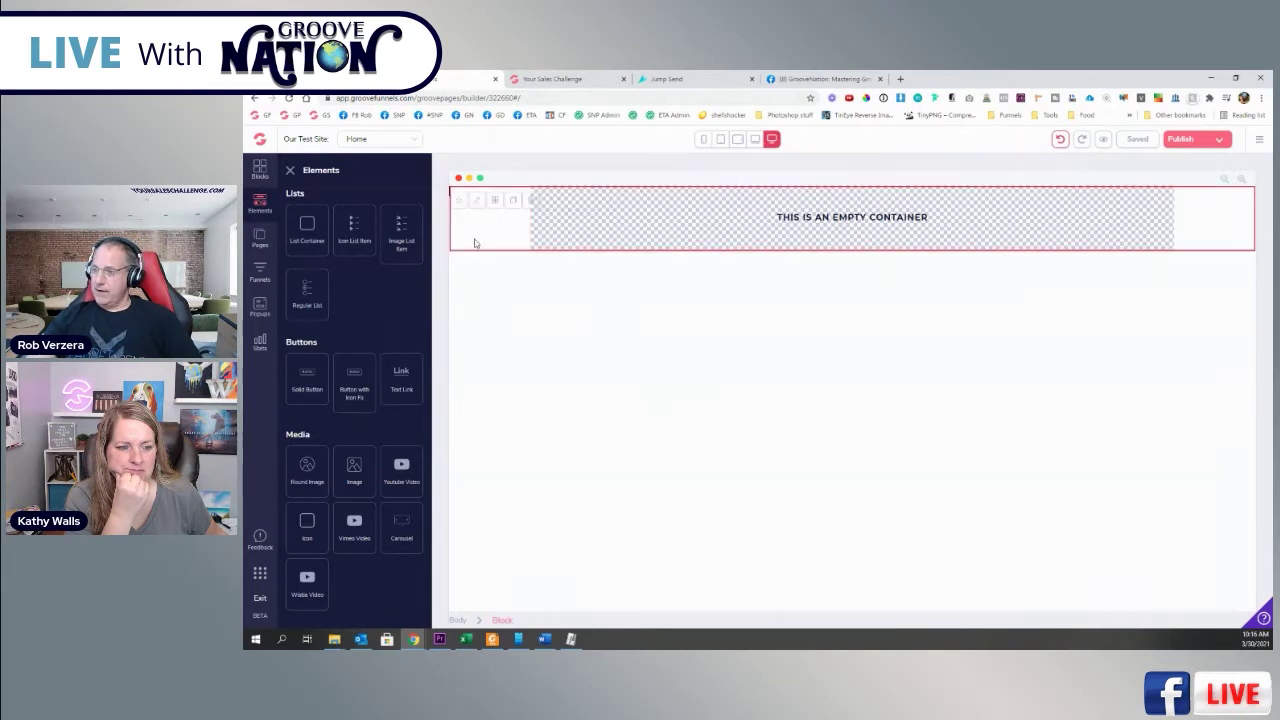
pyautogui.click(675, 223)
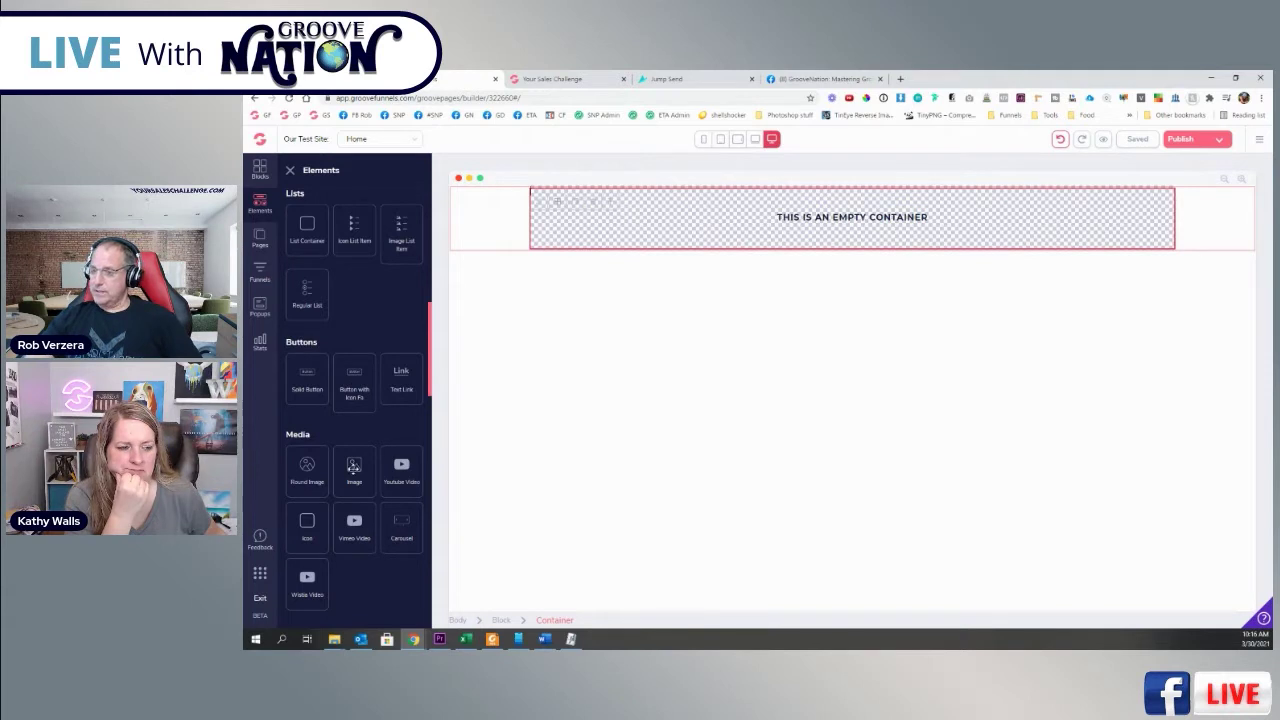
pyautogui.moveTo(351, 470); pyautogui.dragTo(619, 202)
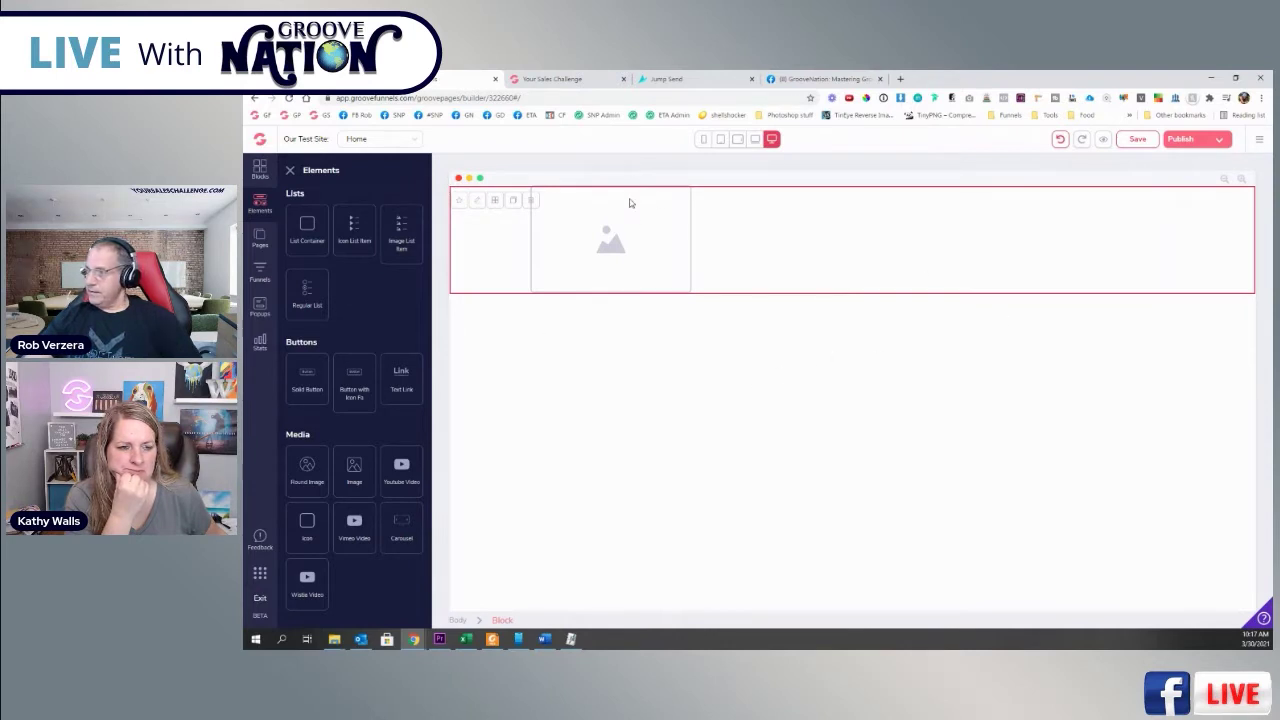
# - Set the block's background colour to green (#18CD5E)
pyautogui.click(478, 204)
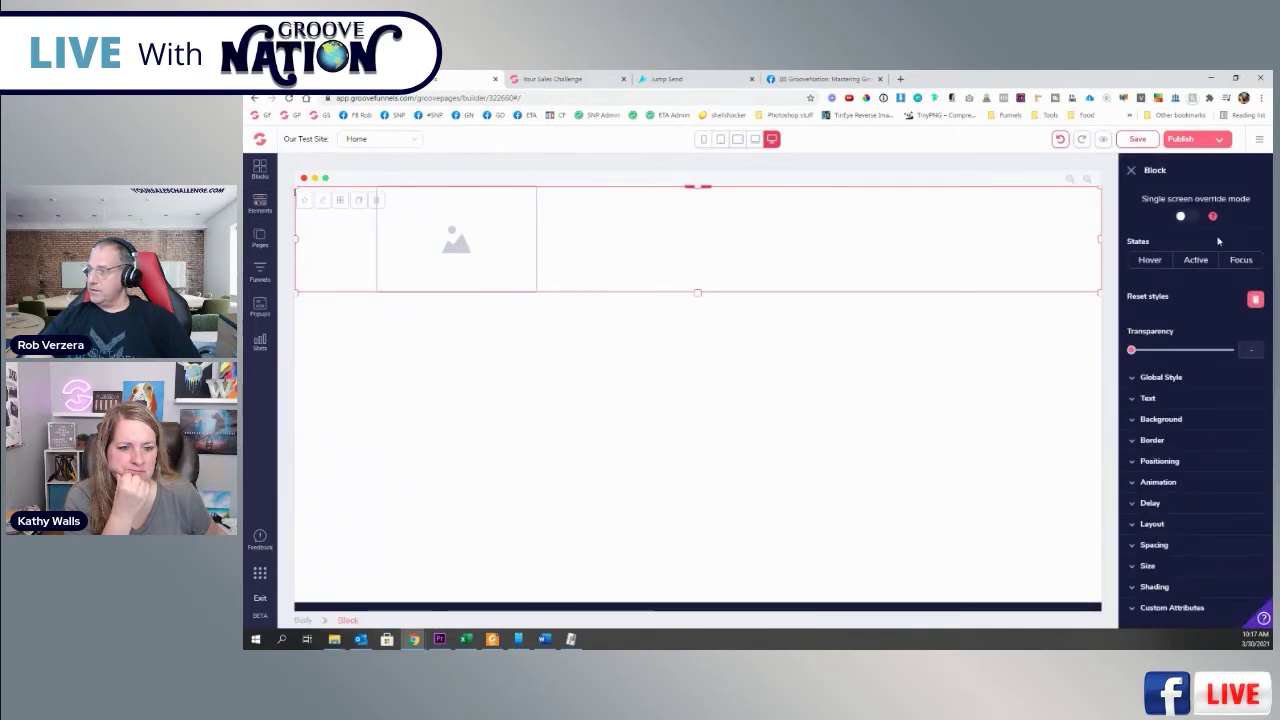
pyautogui.click(1206, 421)
pyautogui.click(1242, 443)
pyautogui.moveTo(1224, 504)
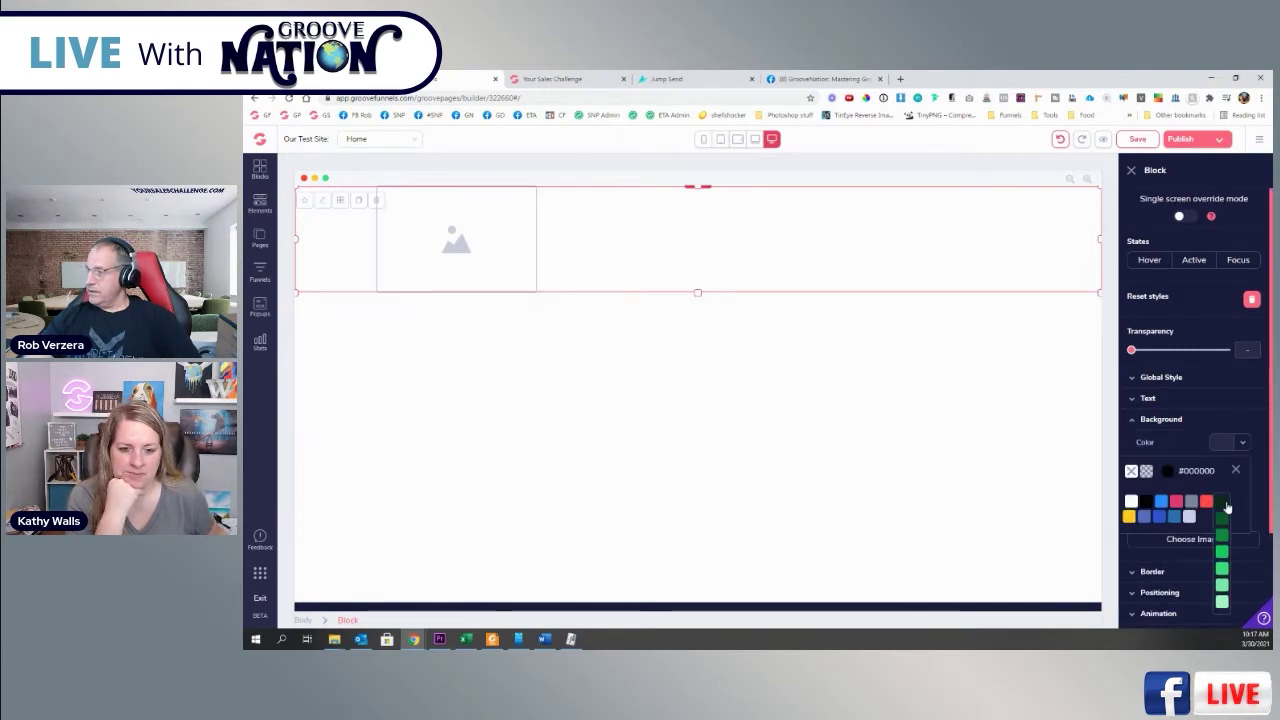
pyautogui.click(1225, 555)
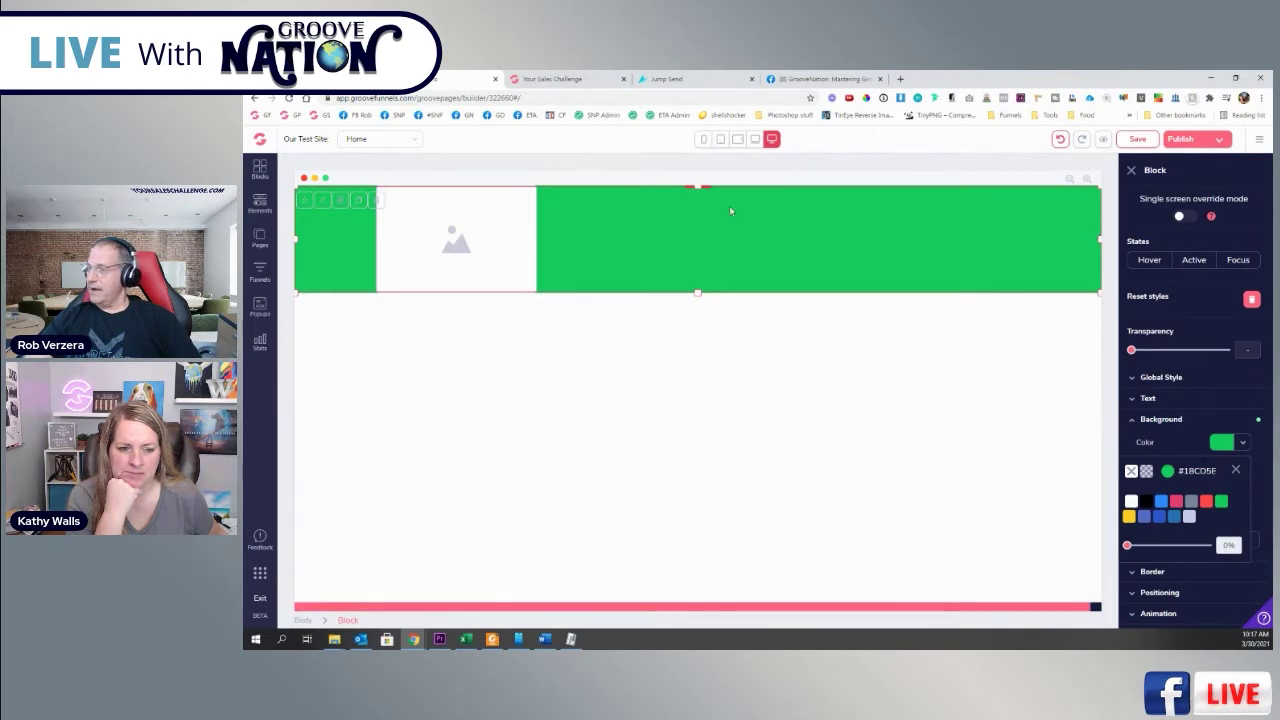
# - Check the colours on the Canva poster, return to the GroovePages builder and set the block's background to yellow (#FFCC24)
pyautogui.hotkey('ctrl', 'Tab')
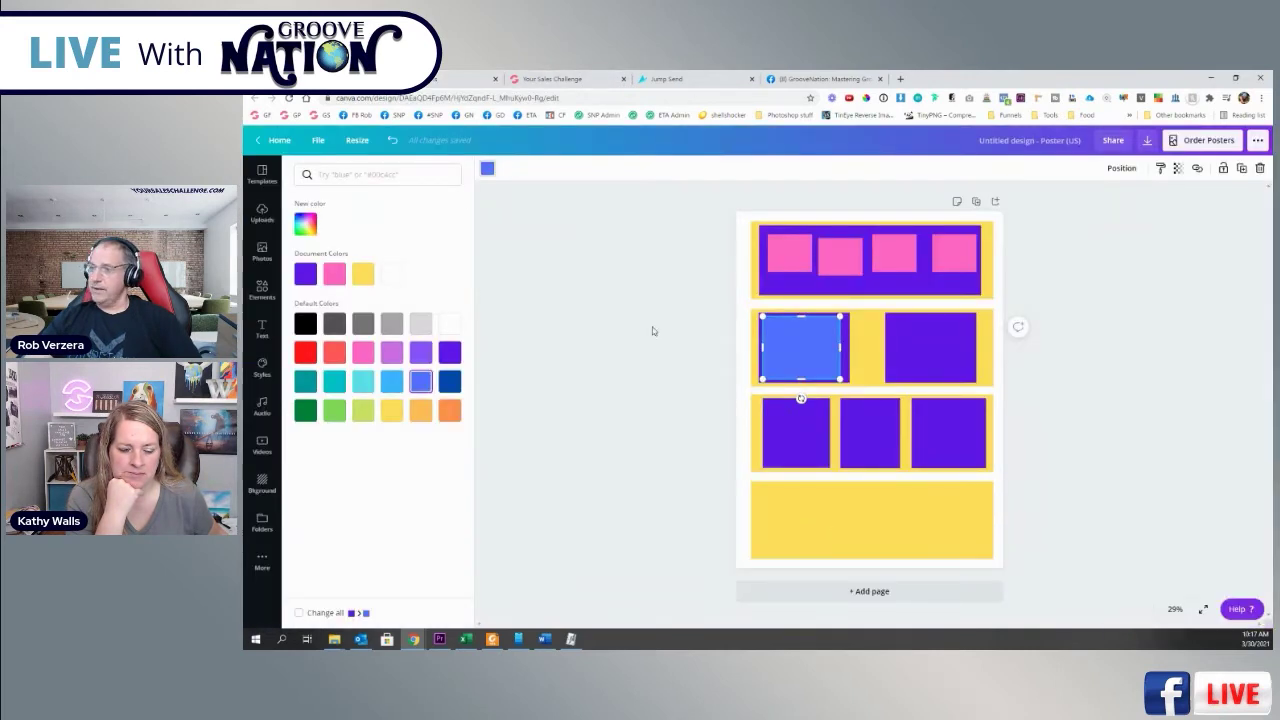
pyautogui.click(426, 85)
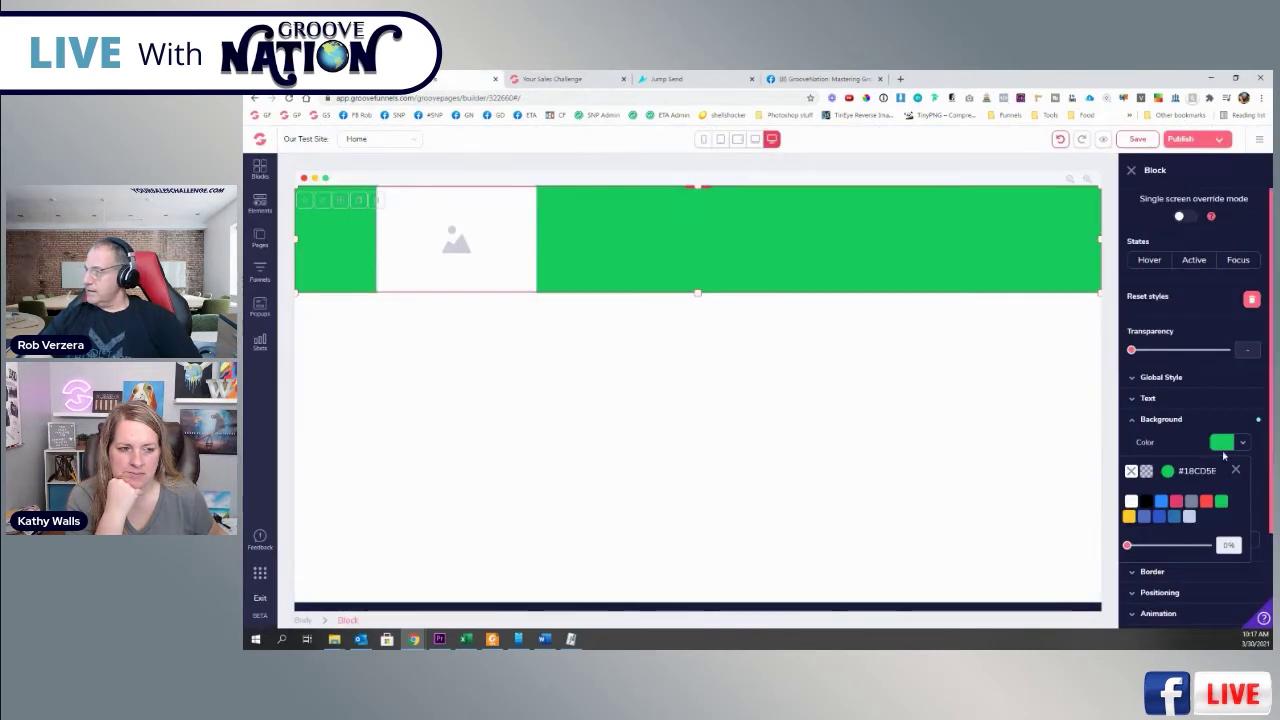
pyautogui.click(1223, 445)
pyautogui.click(1242, 445)
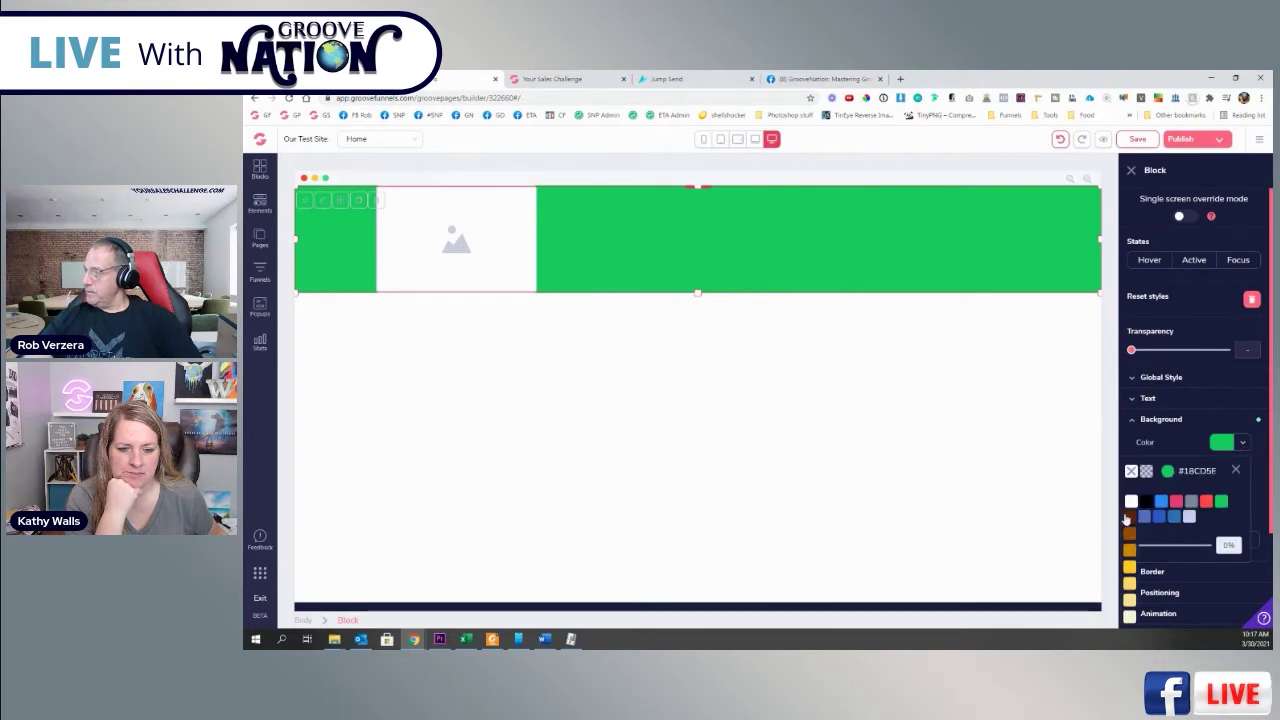
pyautogui.click(1130, 583)
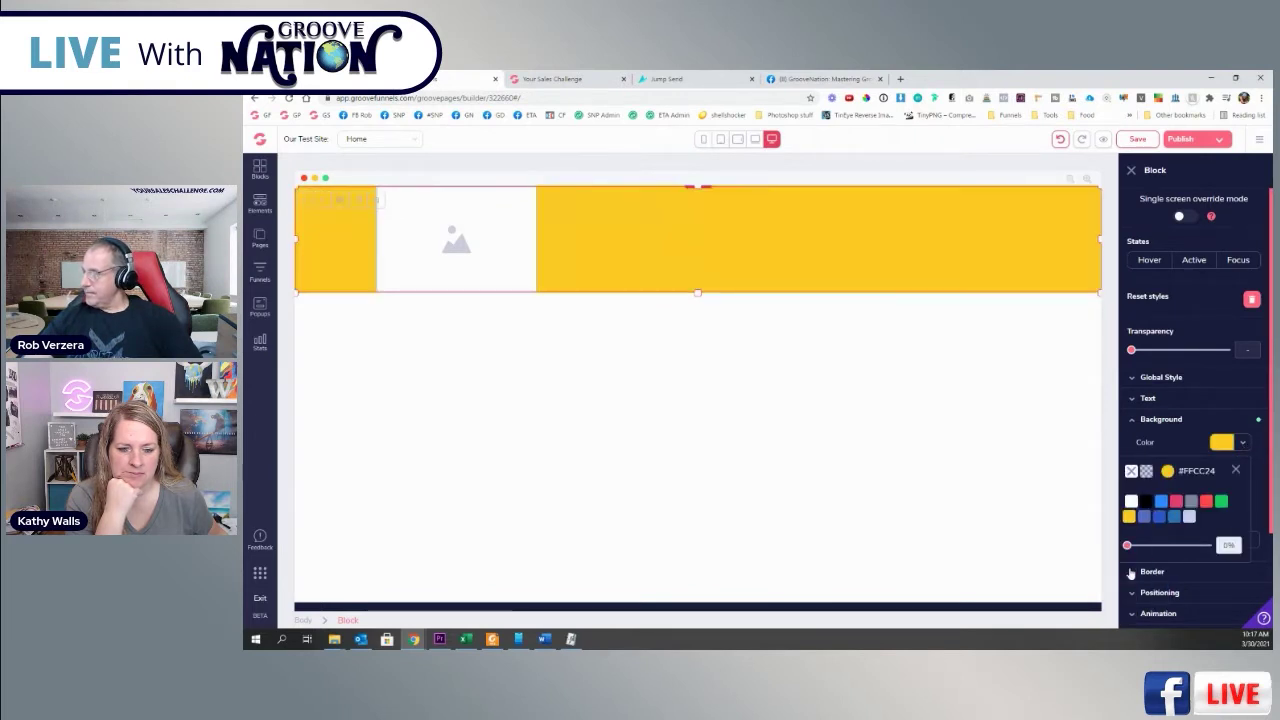
# - Set the container's background colour to blue (#2E8CFF) and compare the container and block selections
pyautogui.click(636, 233)
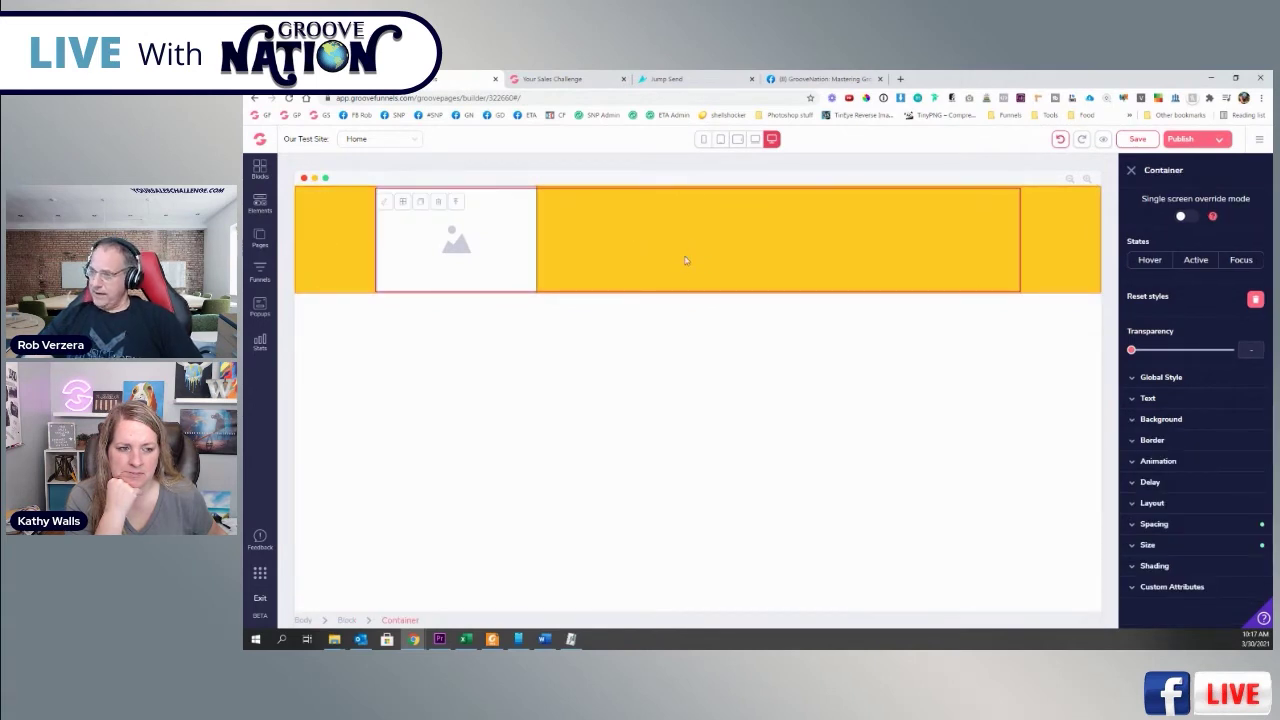
pyautogui.click(353, 232)
pyautogui.click(726, 239)
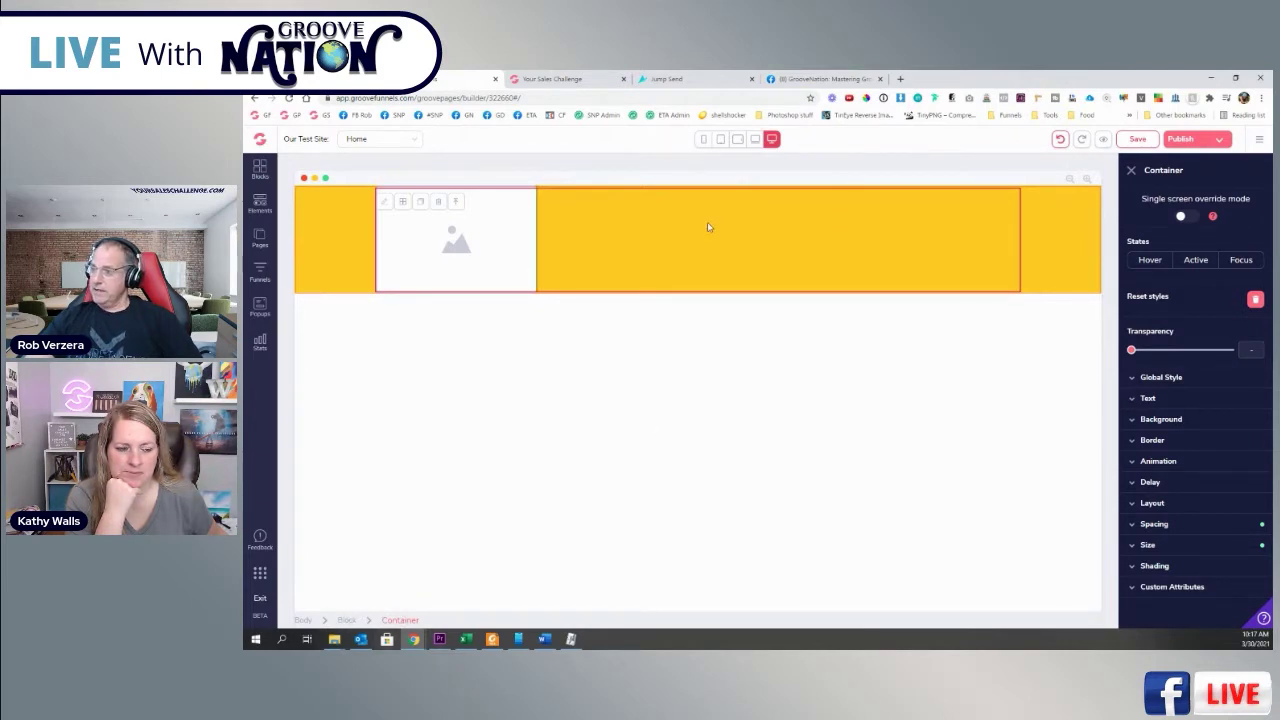
pyautogui.click(1175, 422)
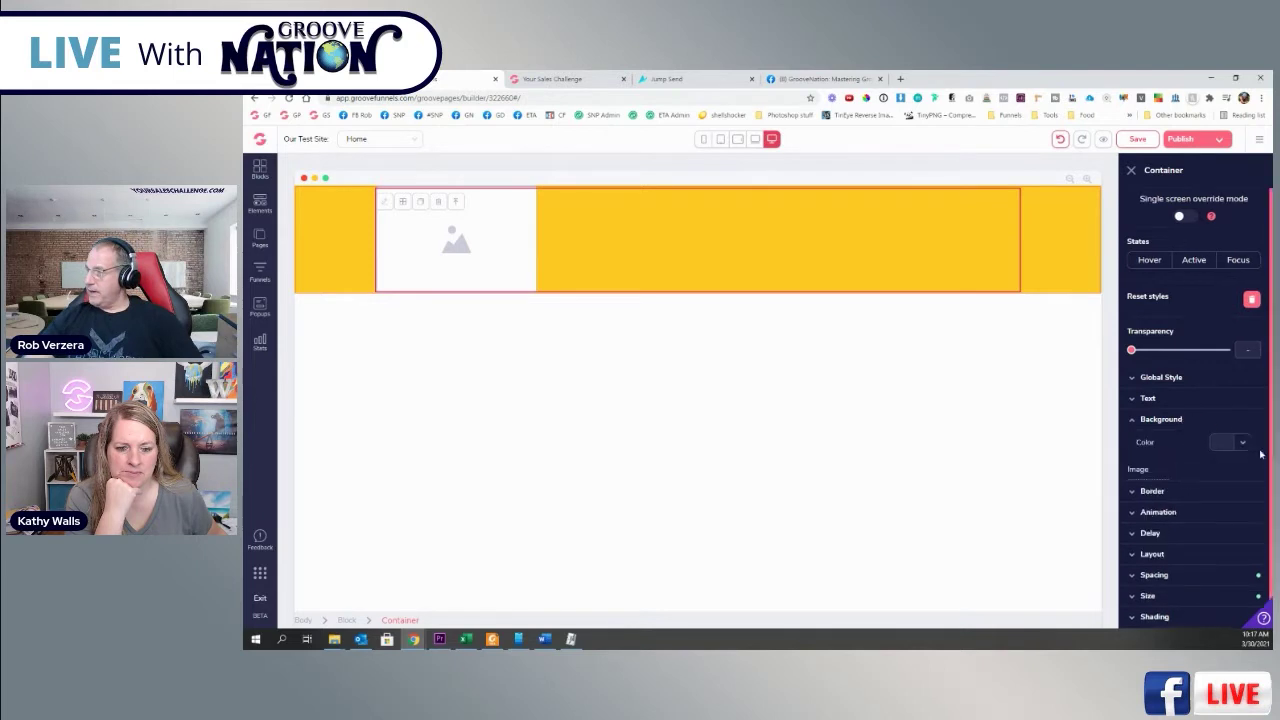
pyautogui.moveTo(1163, 508)
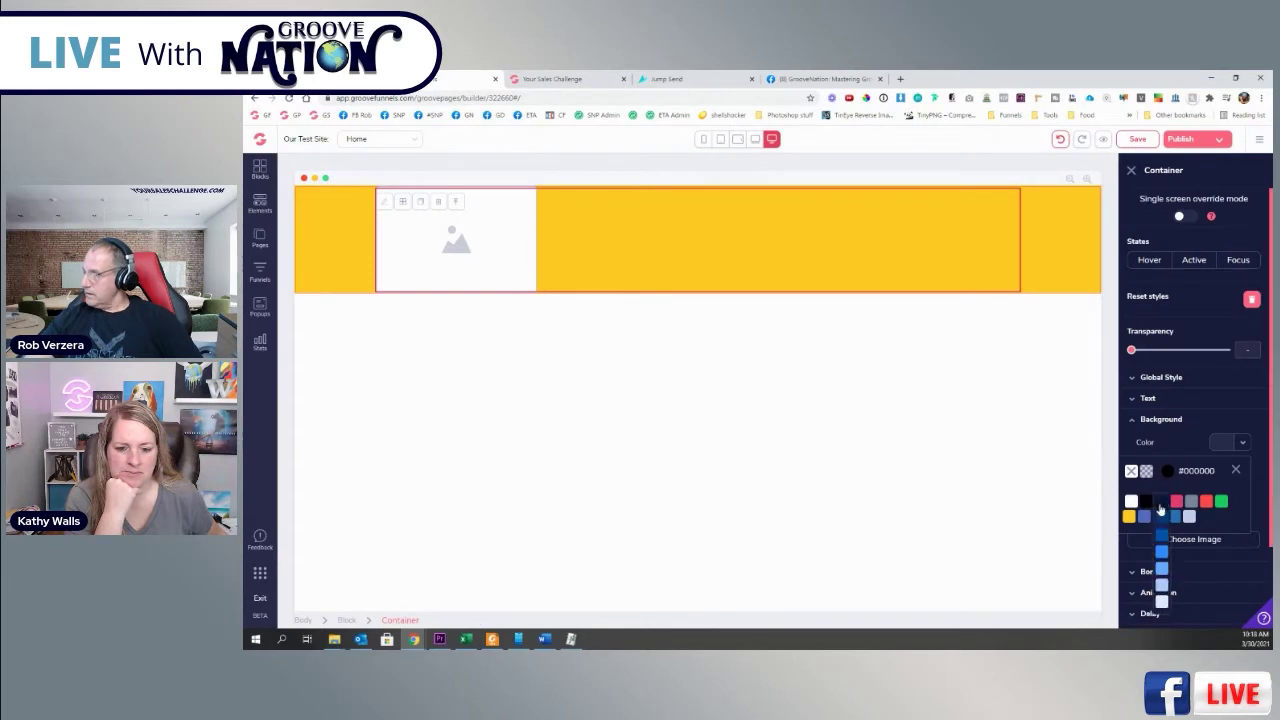
pyautogui.moveTo(1161, 502)
pyautogui.click(1162, 553)
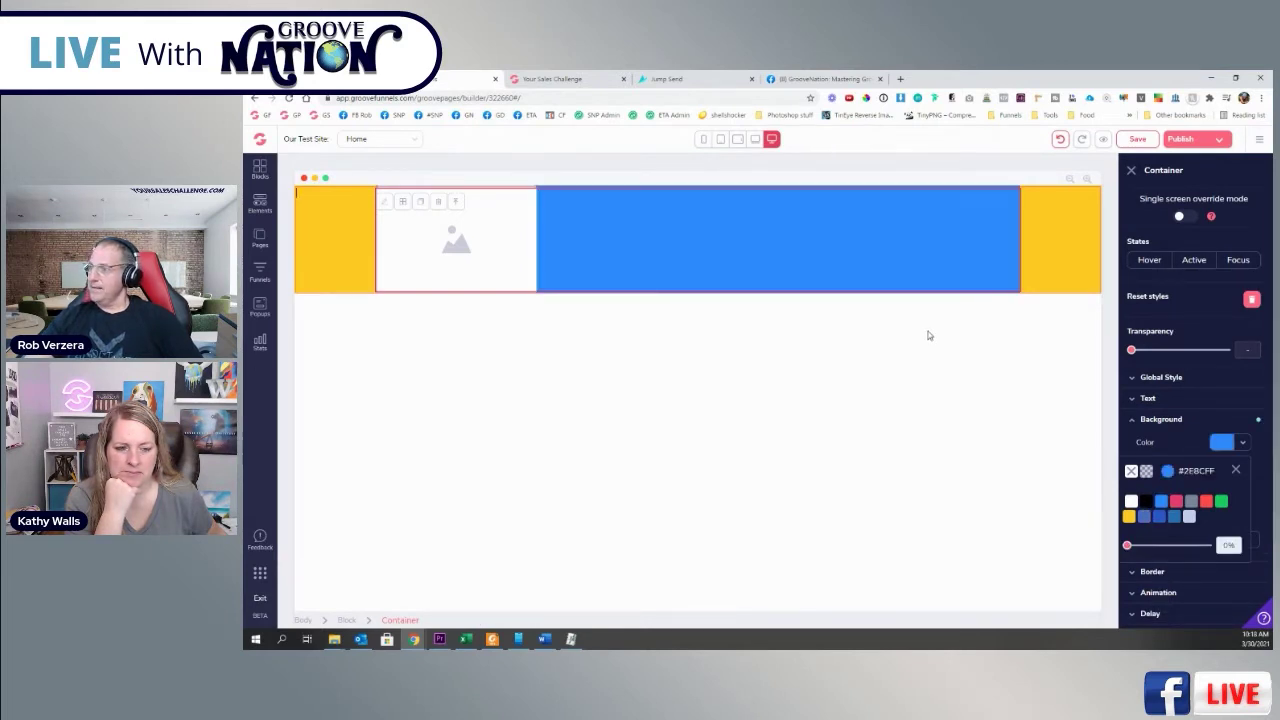
pyautogui.click(1068, 258)
pyautogui.click(943, 224)
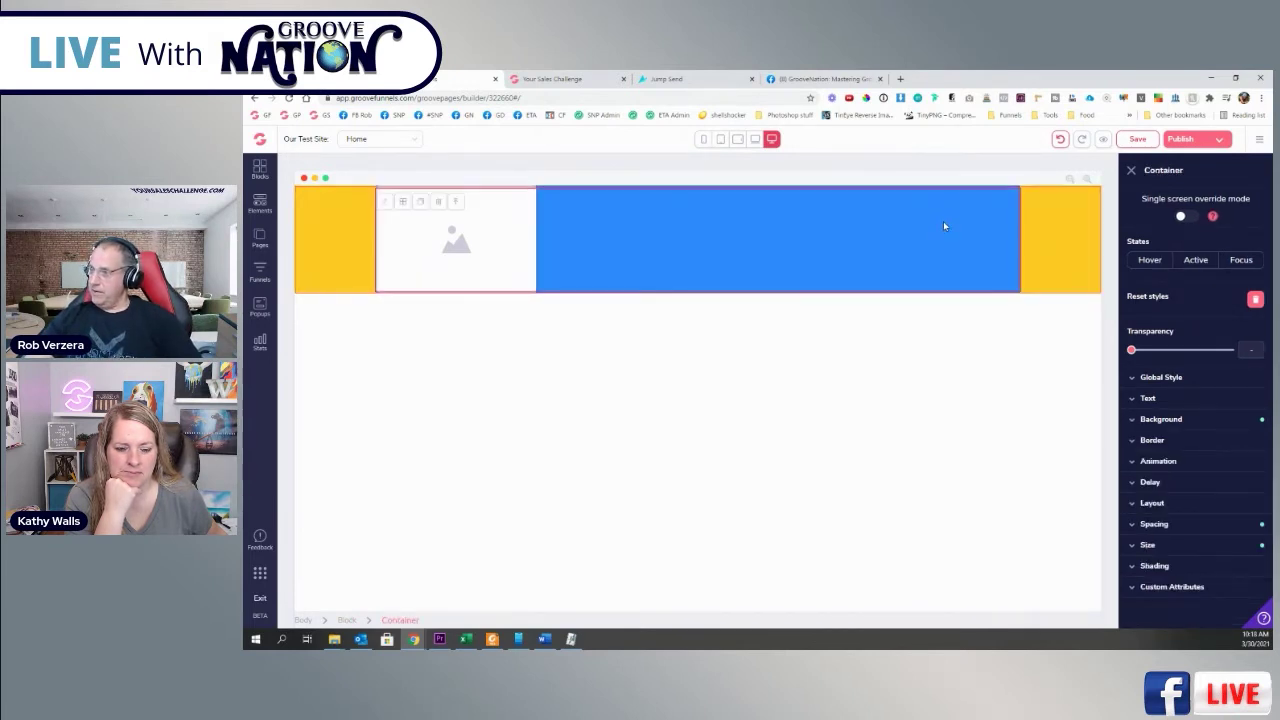
# - Fill the Image element with the 250 x 250 px ETA shield logo from the image library and update it
pyautogui.click(515, 227)
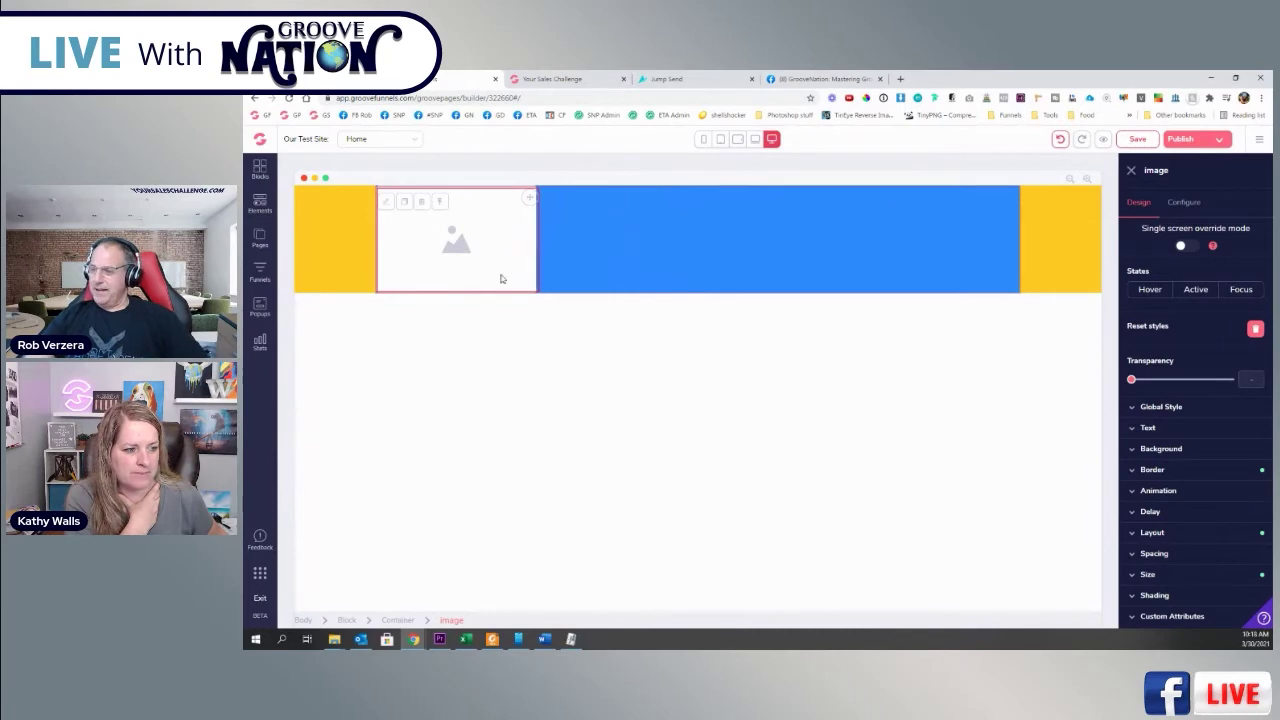
pyautogui.click(1183, 202)
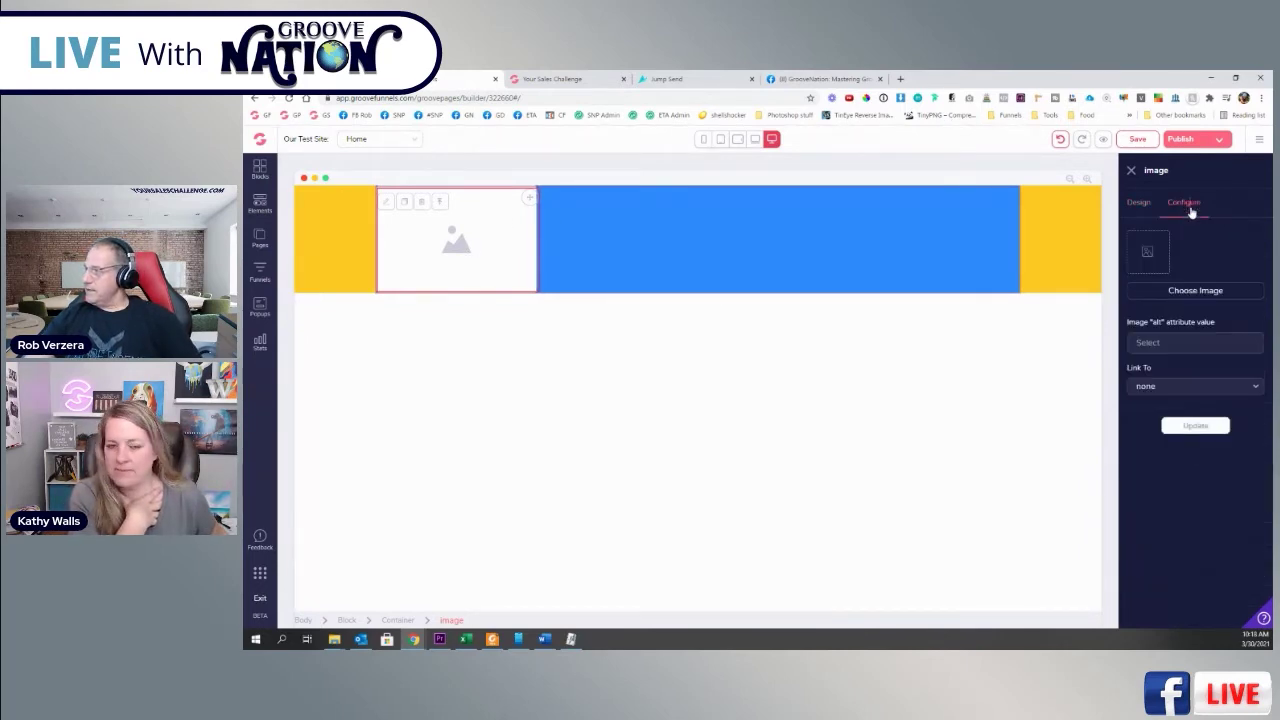
pyautogui.click(1204, 294)
pyautogui.scroll(-10, 1127, 592)
pyautogui.scroll(-3, 1127, 592)
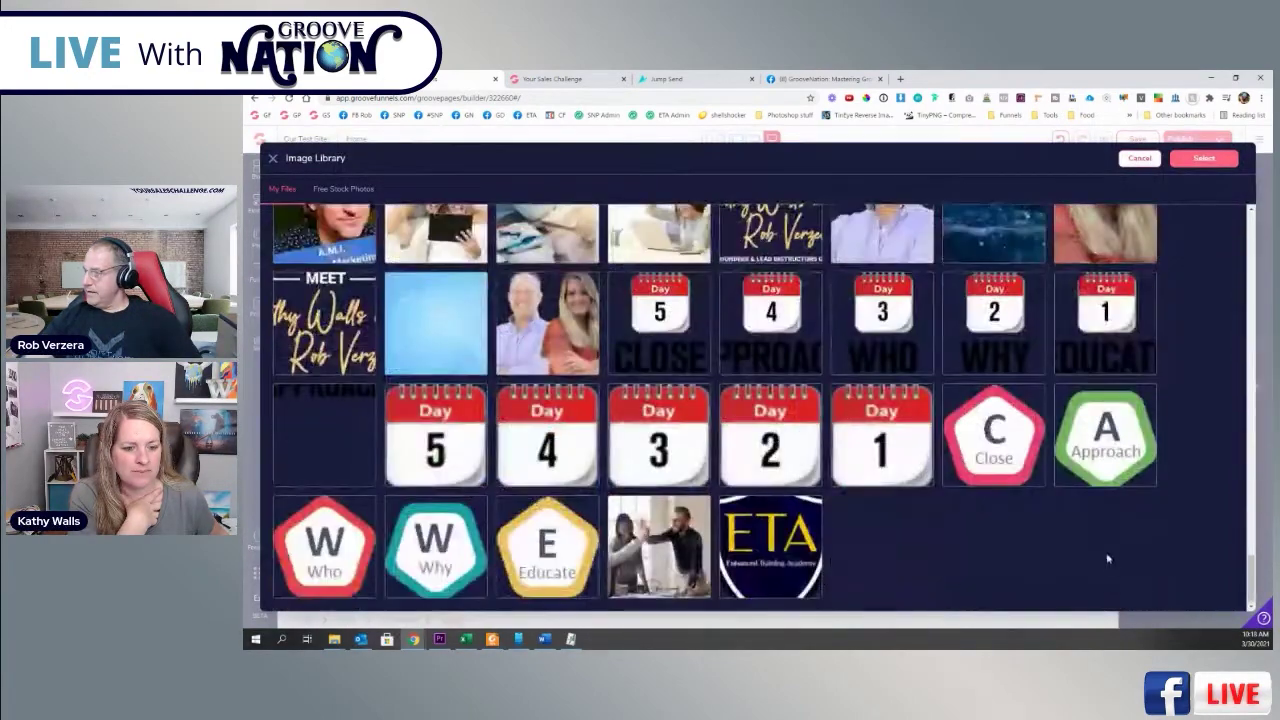
pyautogui.click(768, 557)
pyautogui.click(1208, 160)
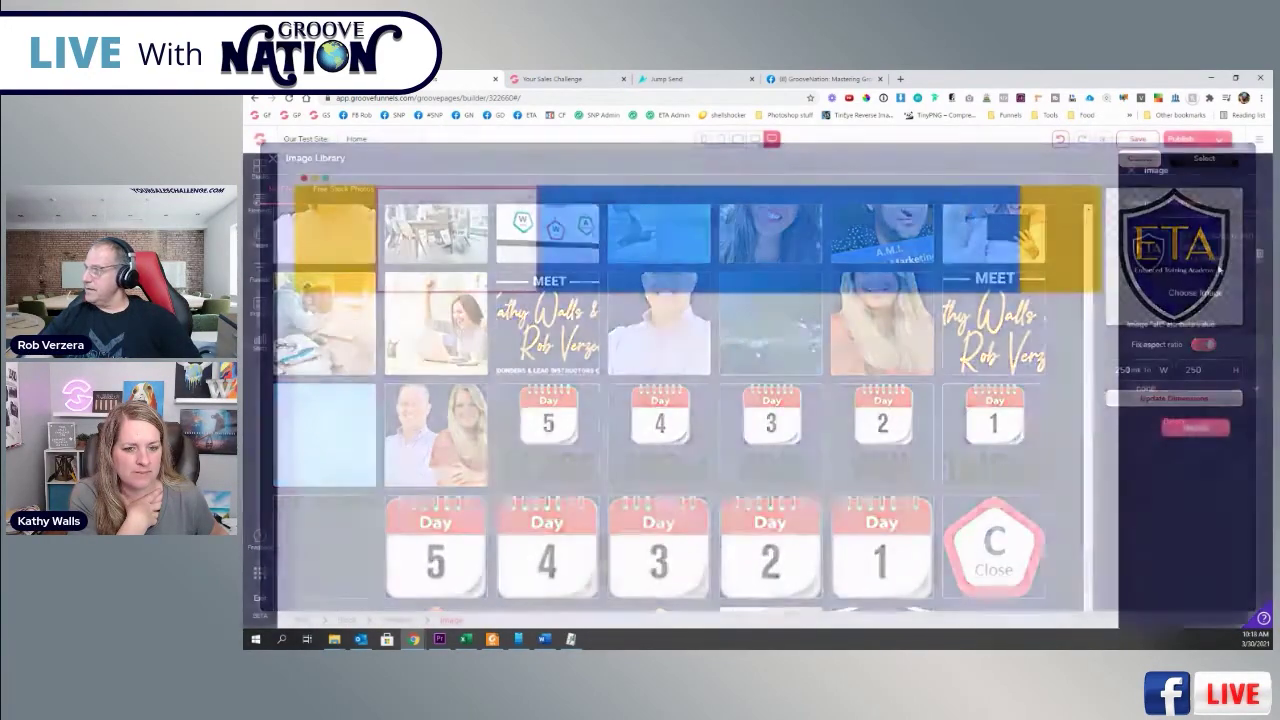
pyautogui.click(1197, 428)
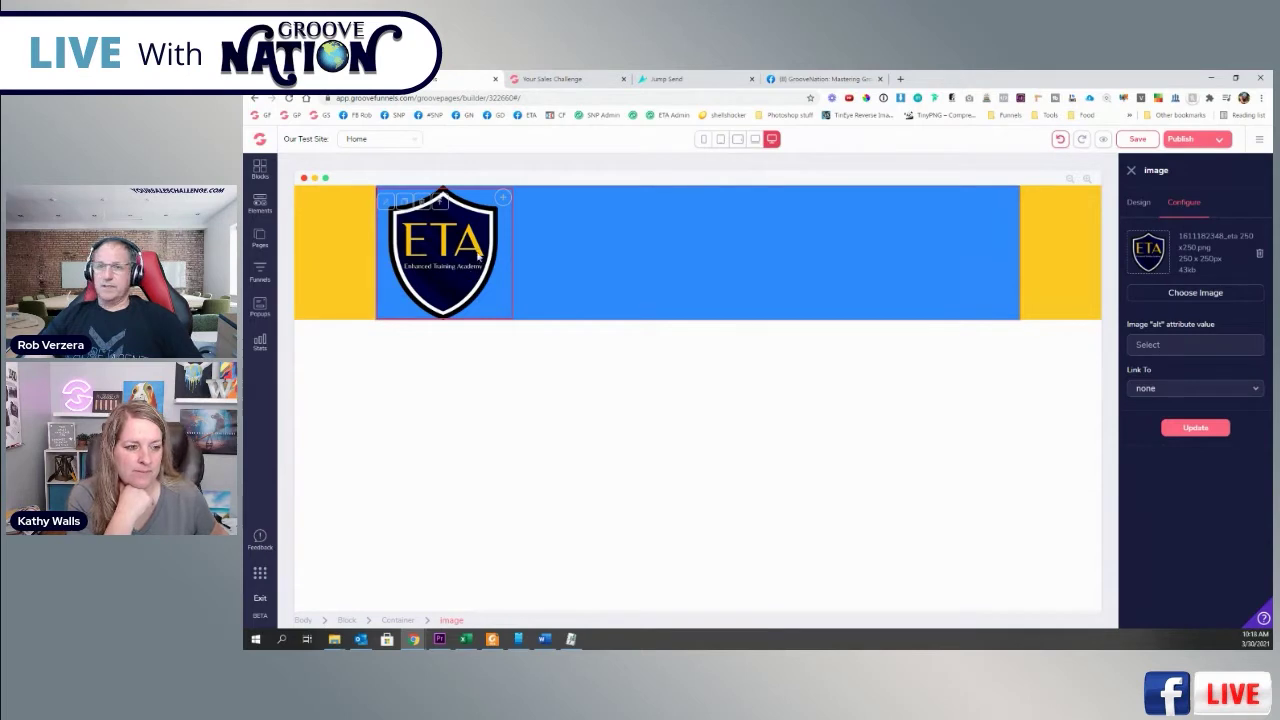
# - Preview the header block at the laptop, tablet and phone sizes and return to the desktop size
pyautogui.click(760, 236)
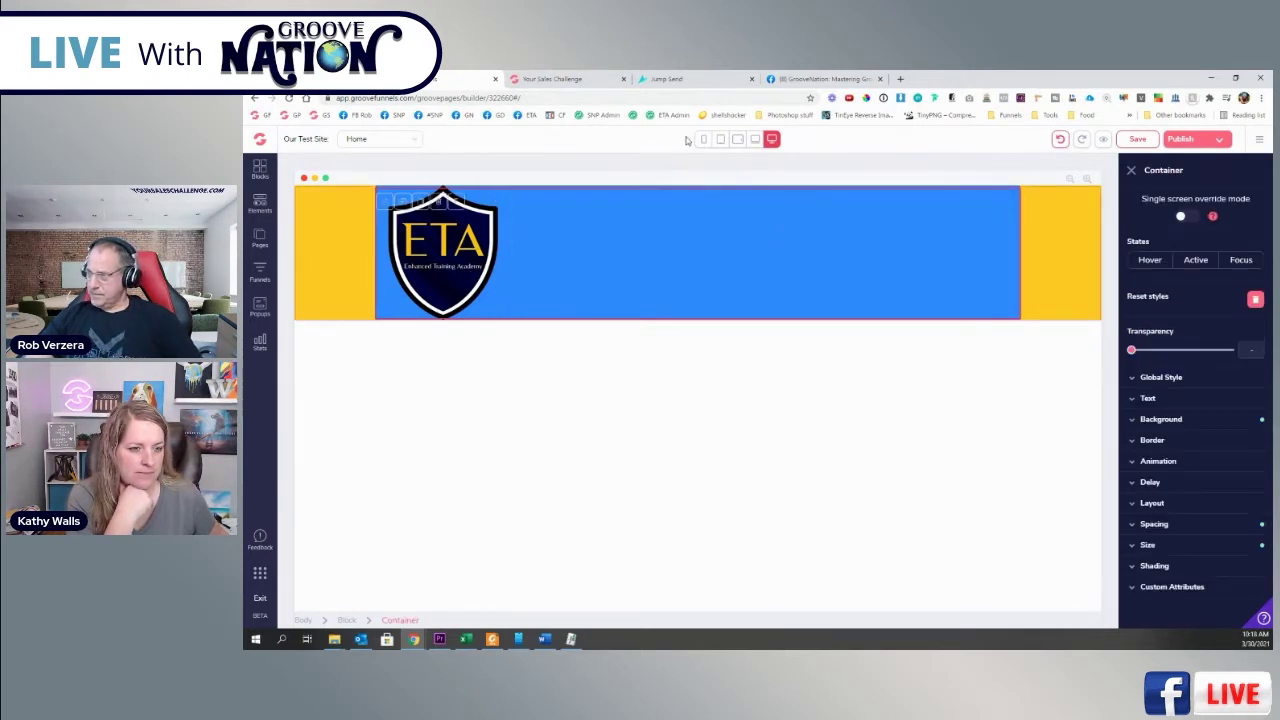
pyautogui.click(754, 140)
pyautogui.click(737, 140)
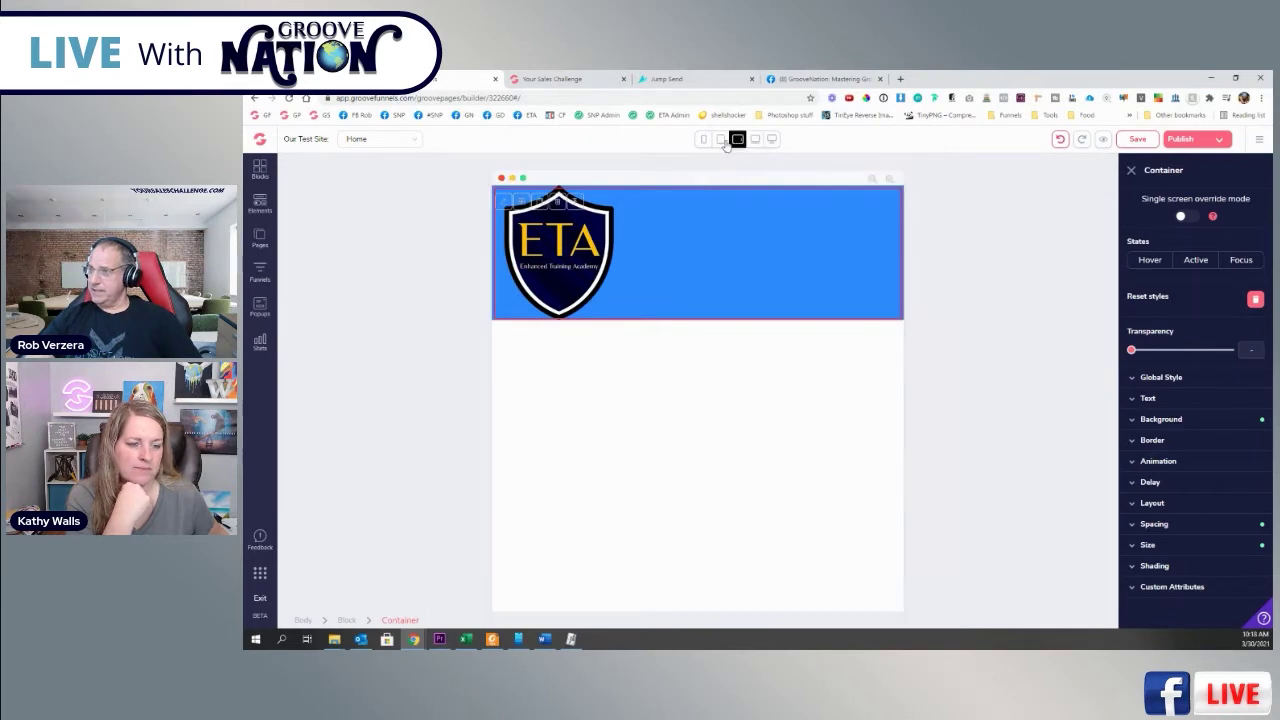
pyautogui.click(718, 141)
pyautogui.click(703, 141)
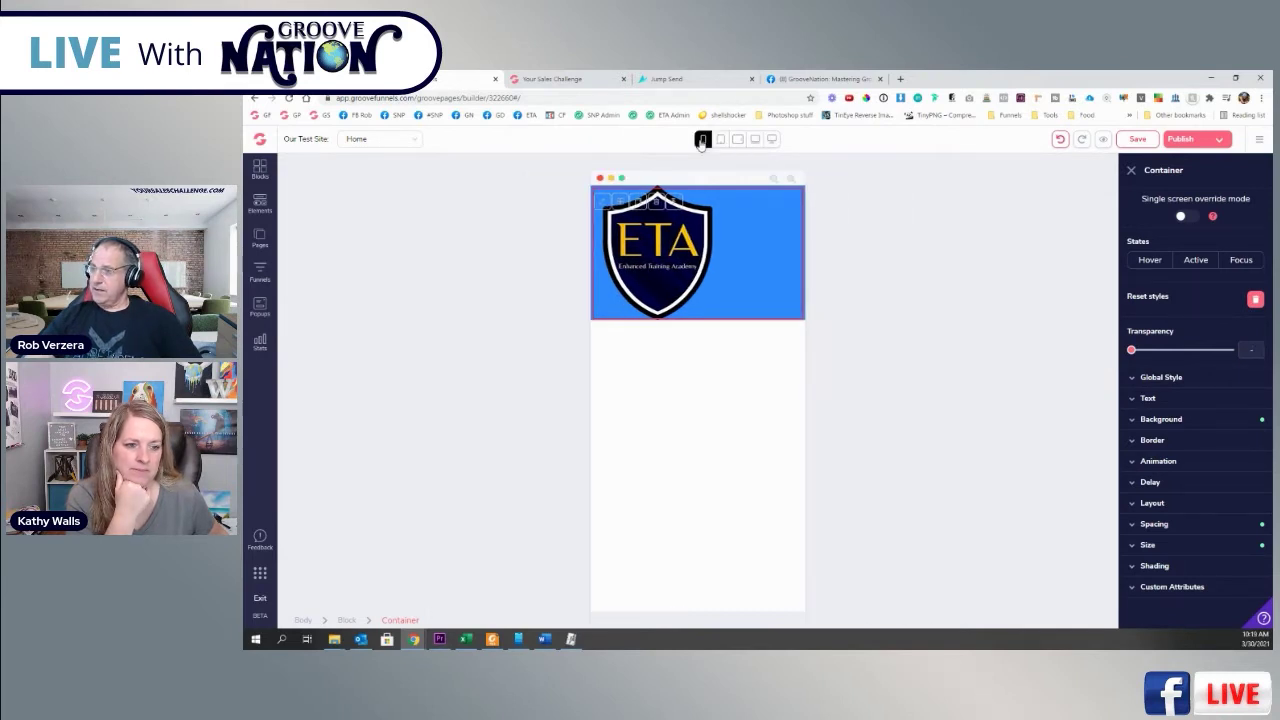
pyautogui.click(771, 140)
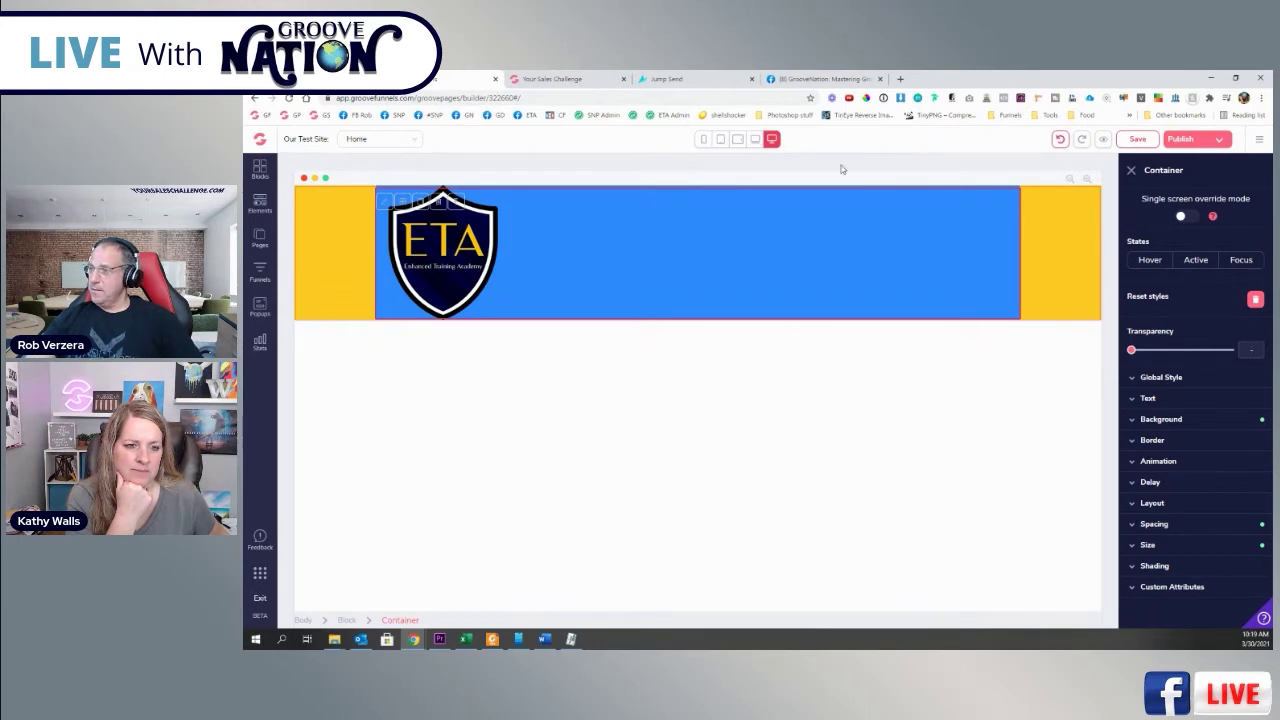
# - Compare the block's background colour setting between the laptop and desktop sizes
pyautogui.click(755, 140)
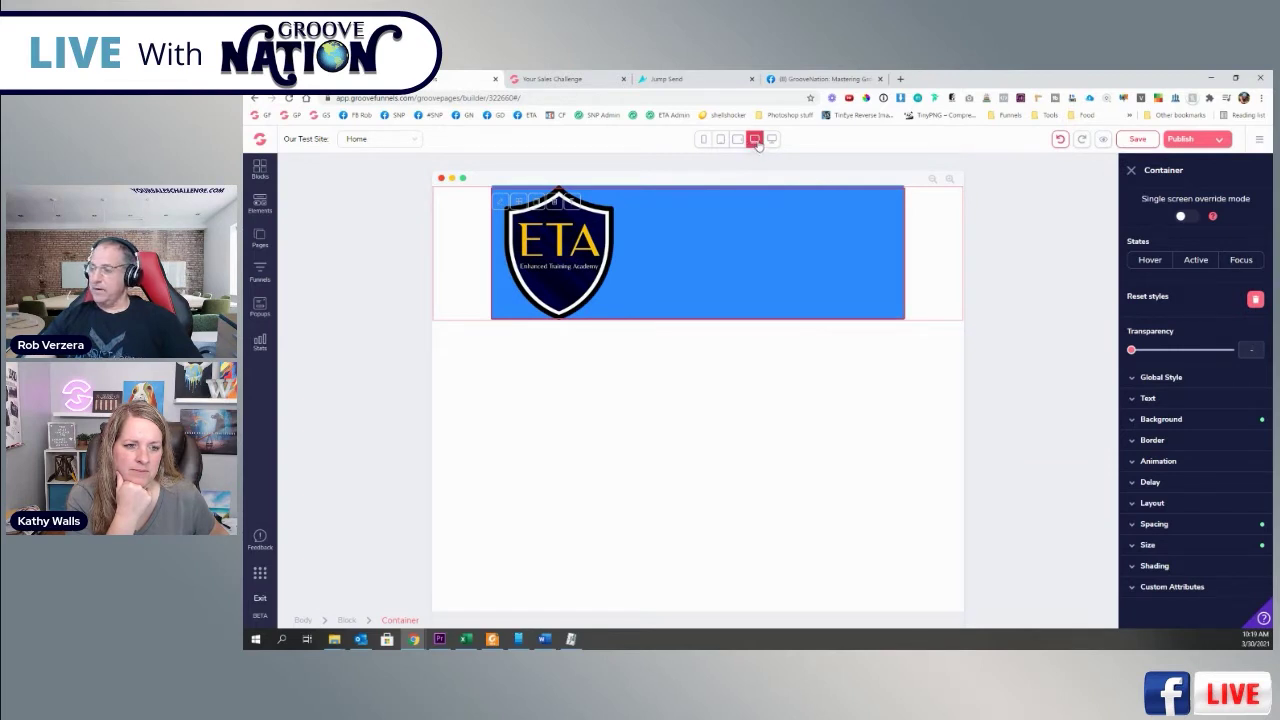
pyautogui.click(926, 229)
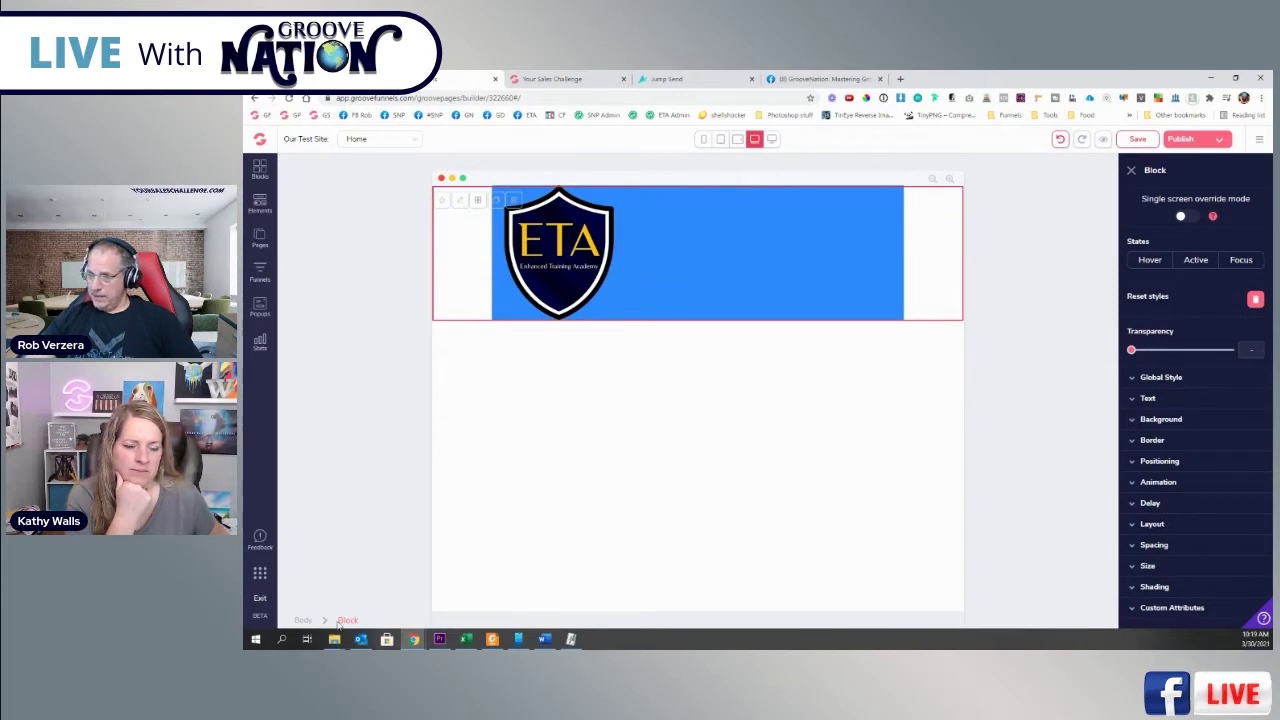
pyautogui.click(1206, 422)
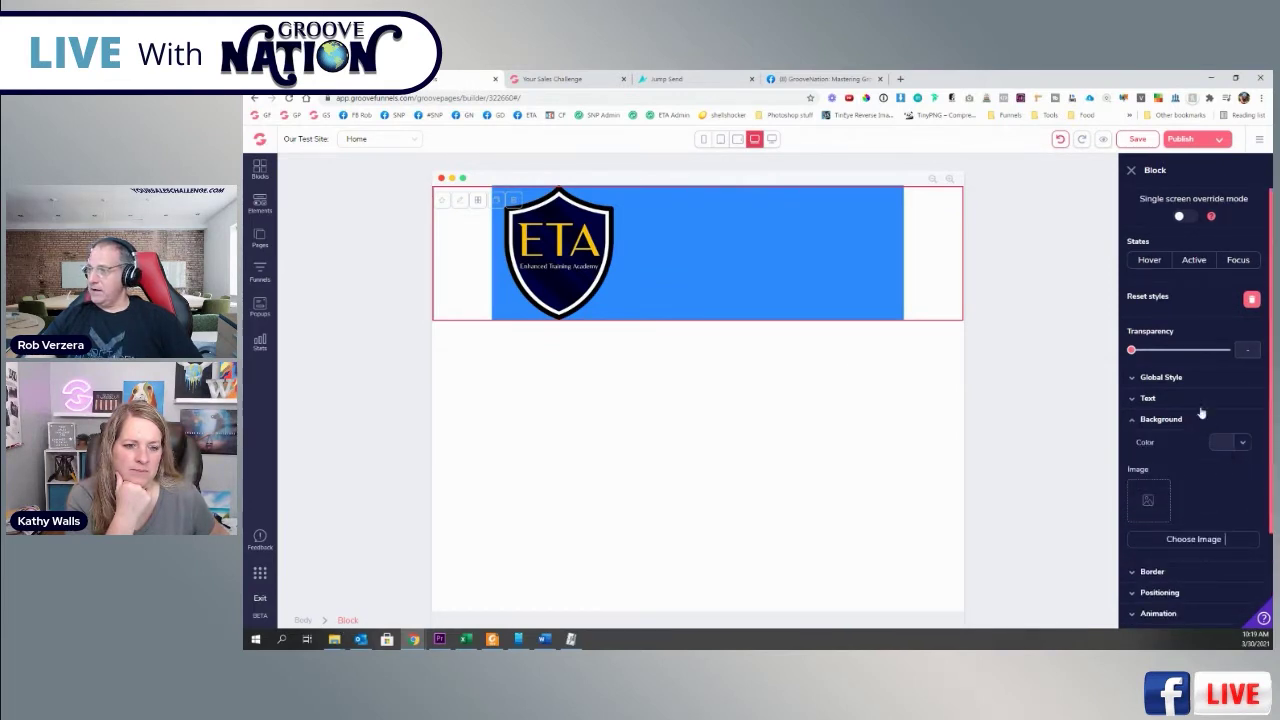
pyautogui.click(771, 140)
pyautogui.click(1224, 444)
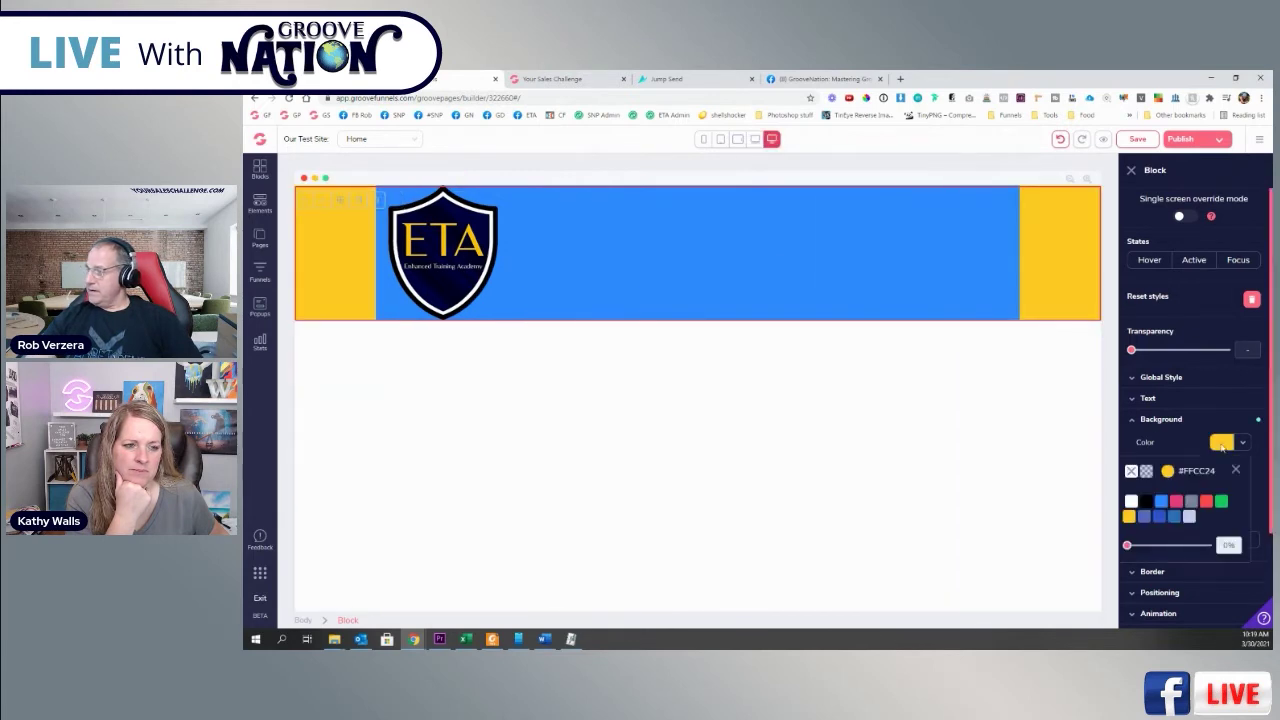
pyautogui.click(754, 140)
# - Set the block's background to yellow (#FFCC24) at the phone size and check both tablet sizes
pyautogui.click(703, 140)
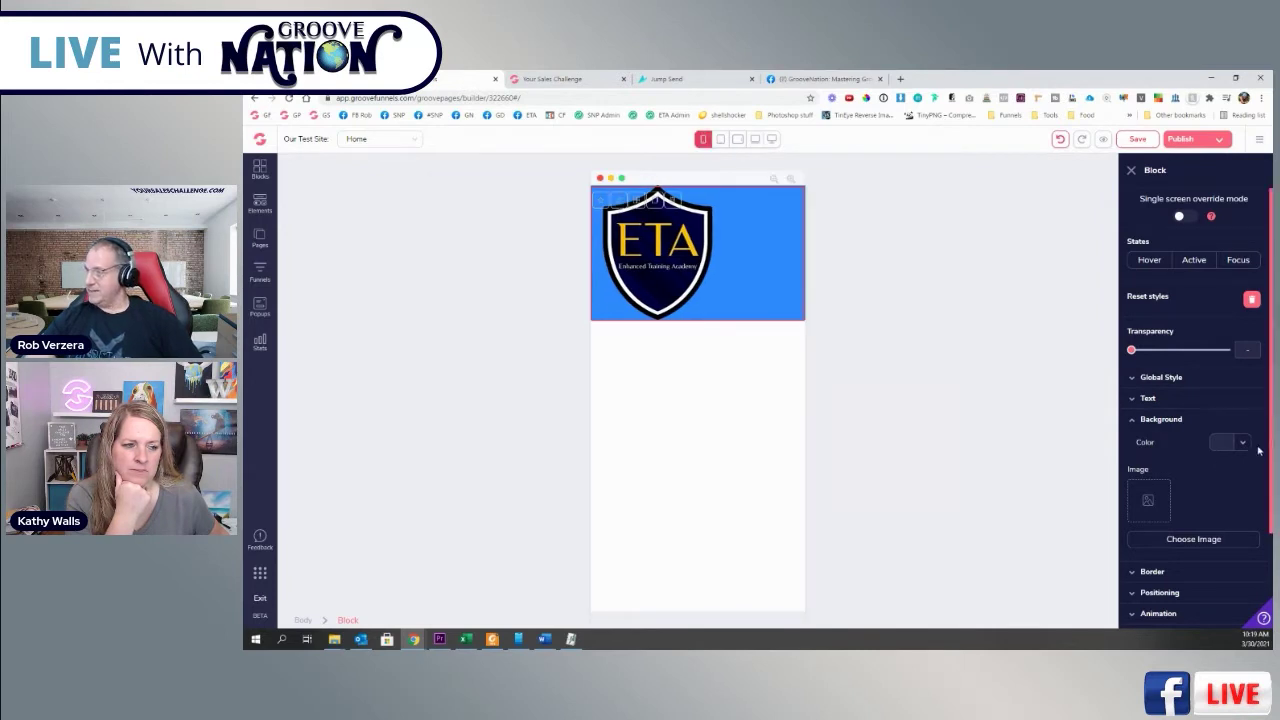
pyautogui.click(1246, 444)
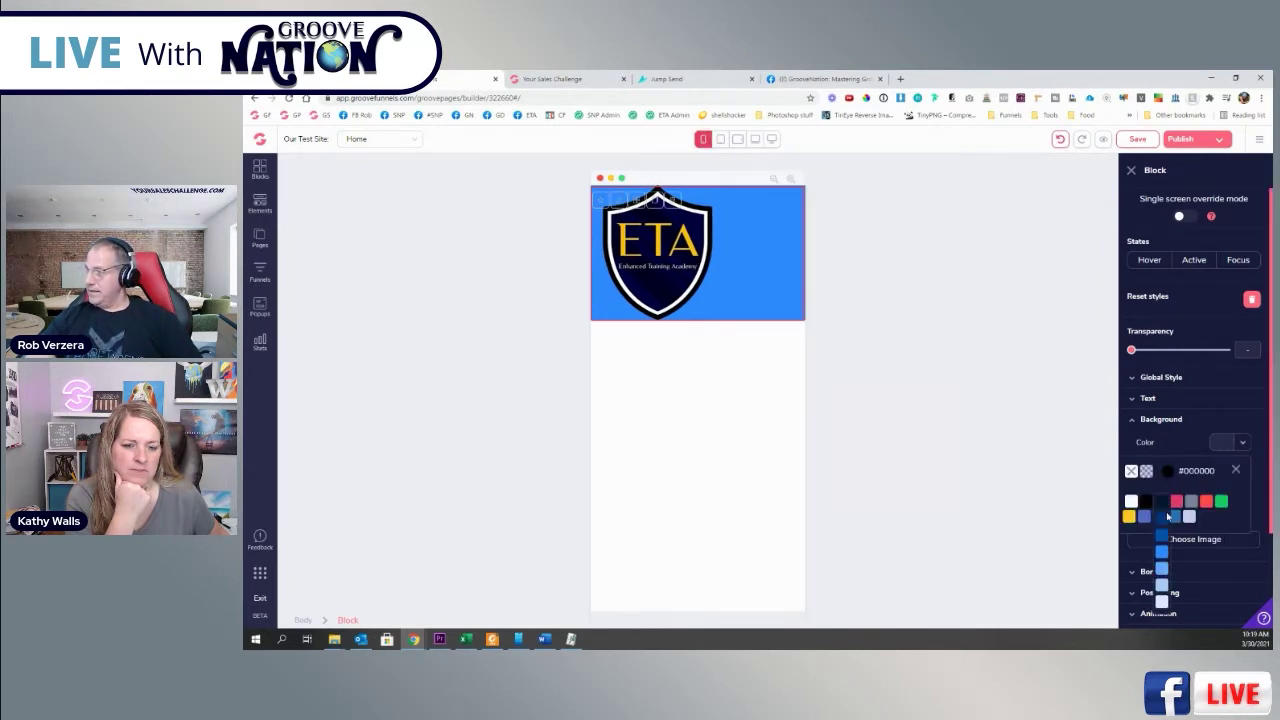
pyautogui.click(1130, 568)
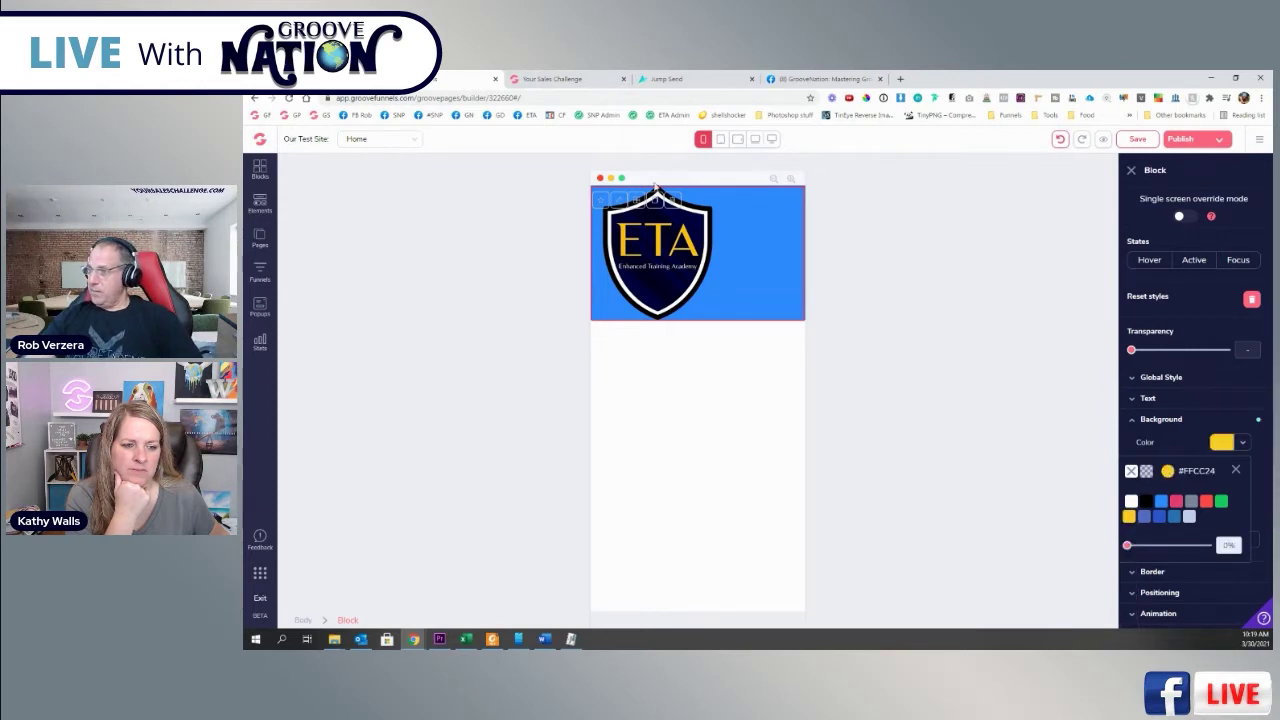
pyautogui.click(721, 140)
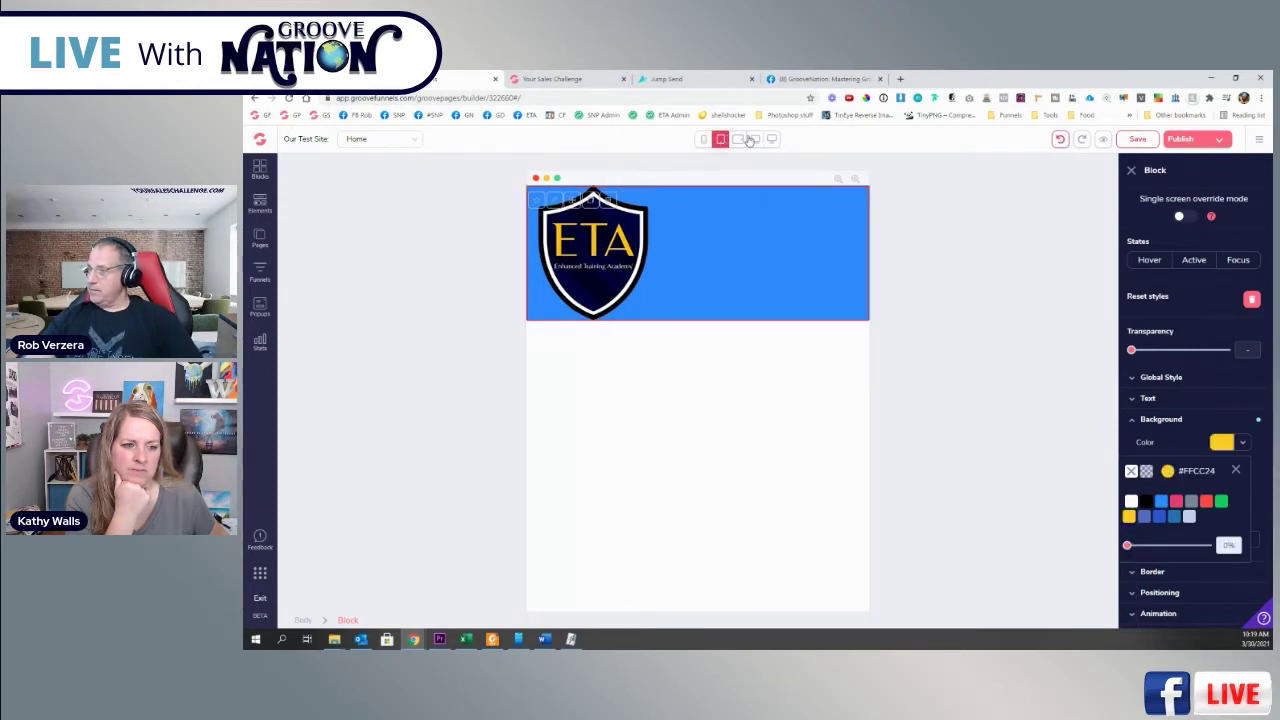
pyautogui.click(737, 140)
# - Apply the yellow (#FFCC24) background to the block at the laptop size
pyautogui.click(755, 140)
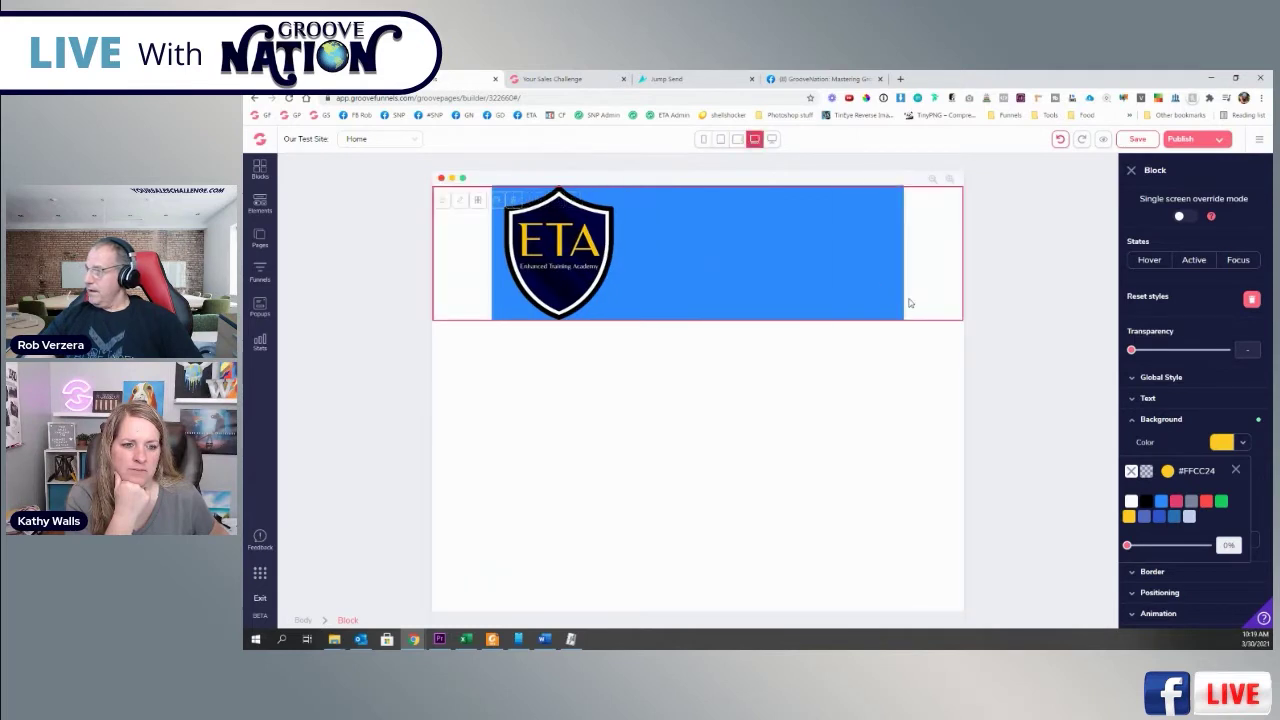
pyautogui.click(1222, 445)
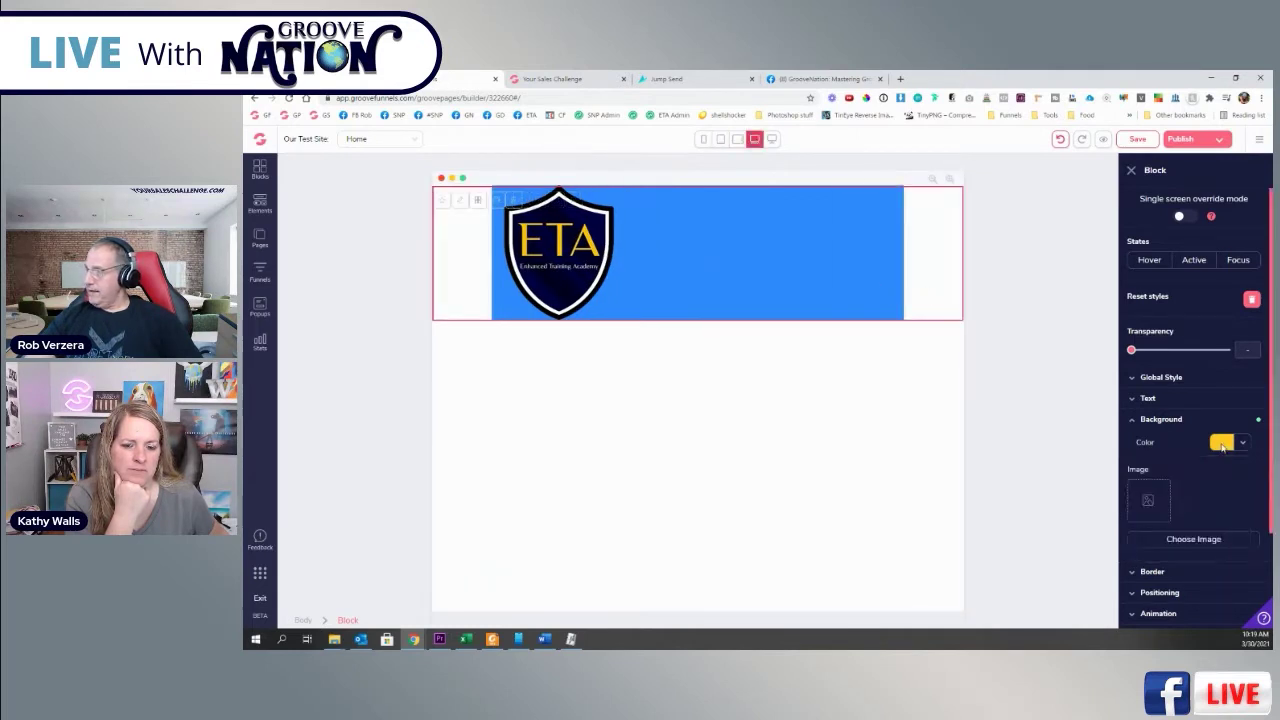
pyautogui.click(1228, 443)
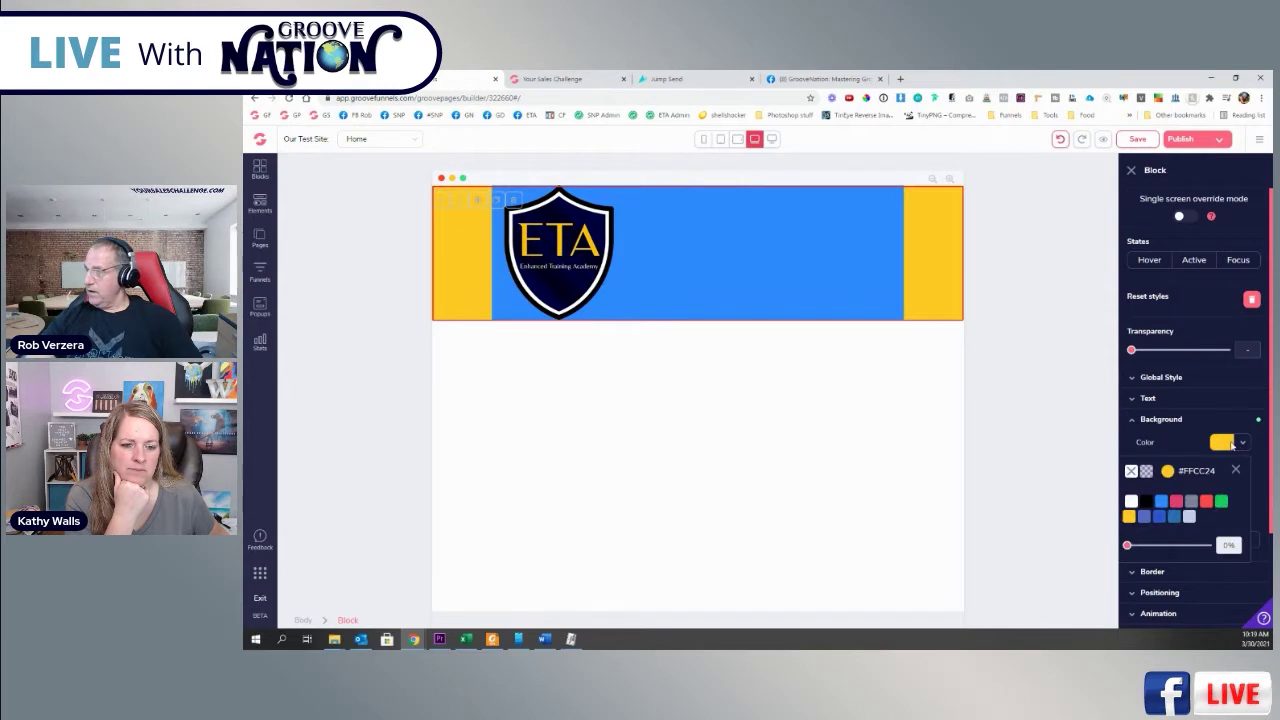
pyautogui.click(1231, 445)
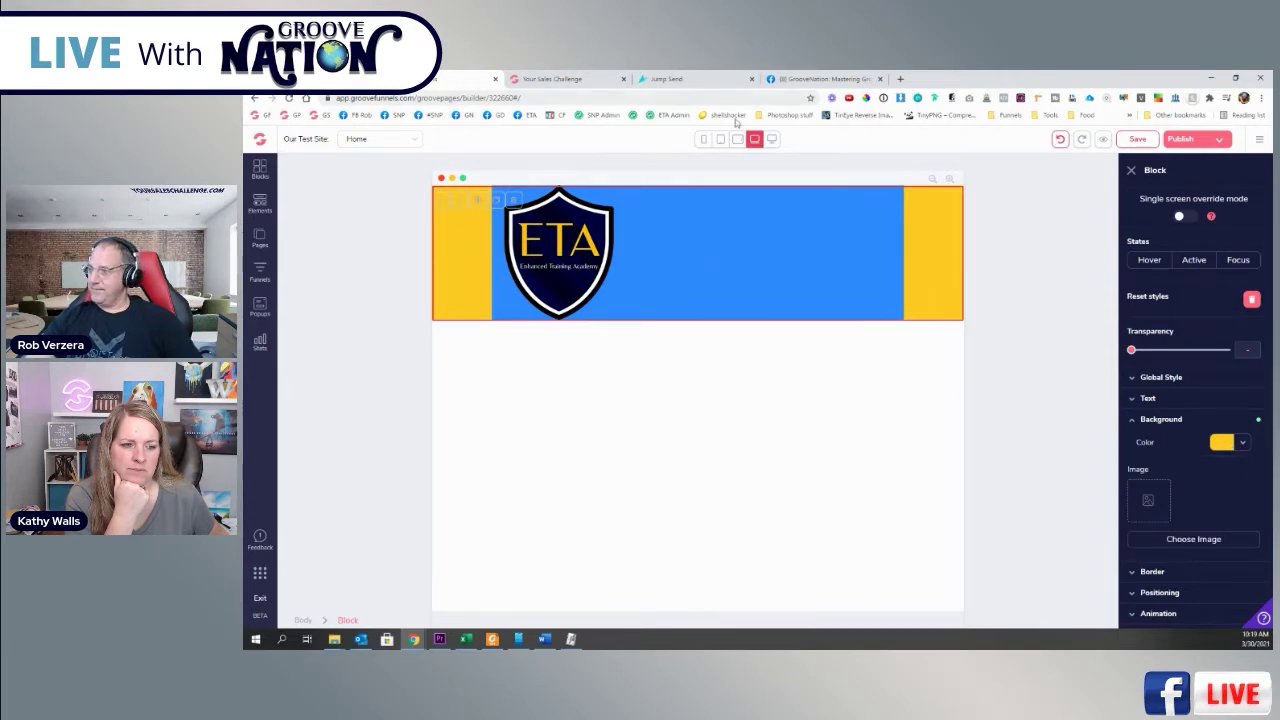
# - Preview the header block at the laptop, both tablet and phone sizes and return to the desktop size
pyautogui.click(771, 139)
pyautogui.click(754, 139)
pyautogui.click(737, 139)
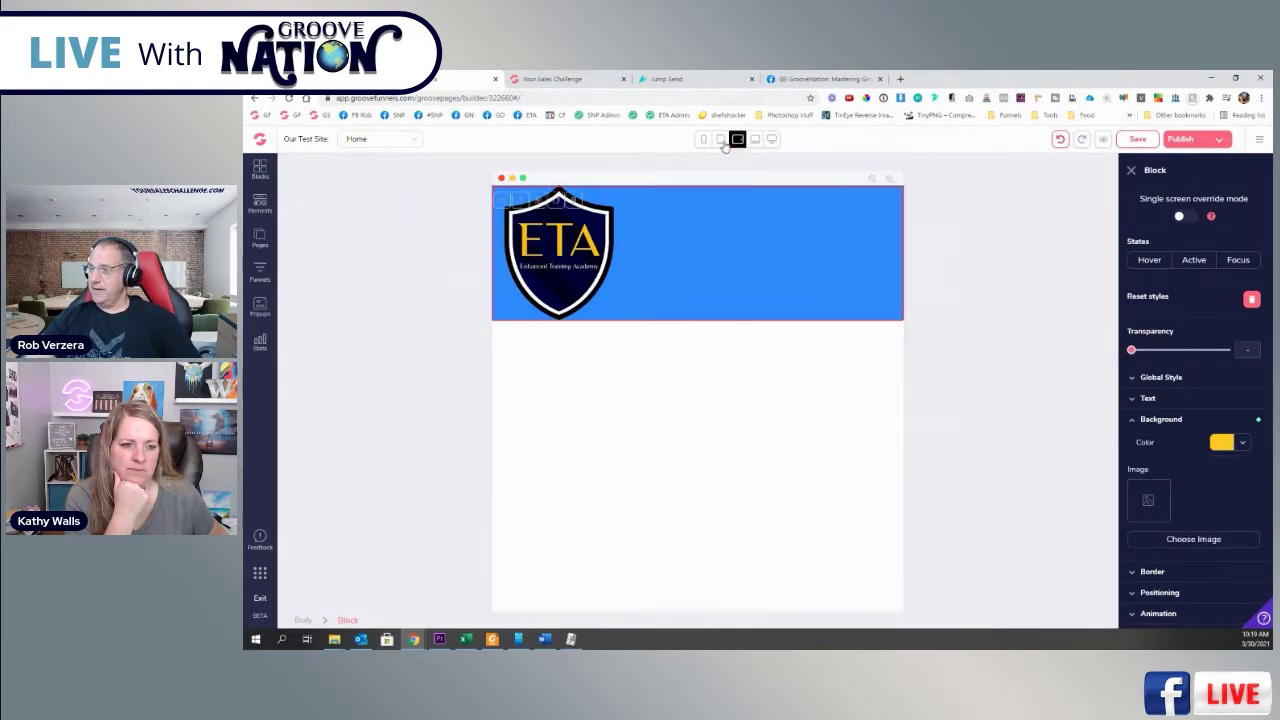
pyautogui.click(720, 139)
pyautogui.click(703, 139)
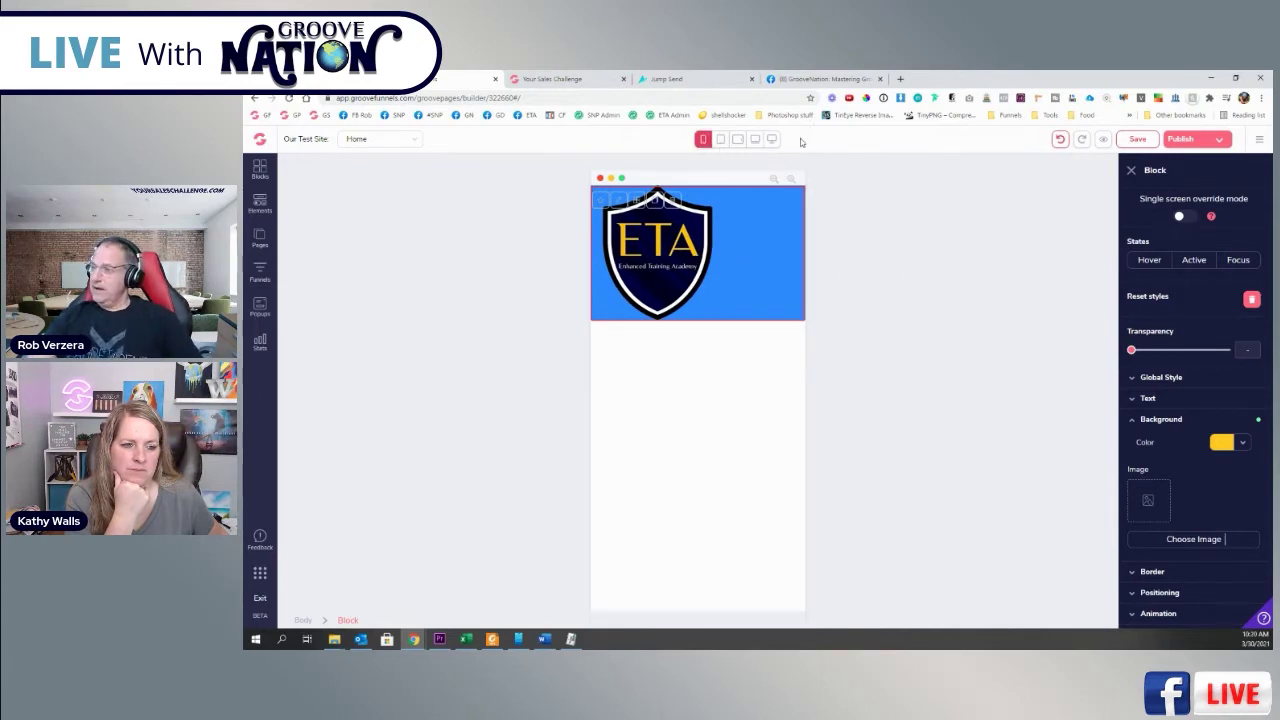
pyautogui.click(771, 139)
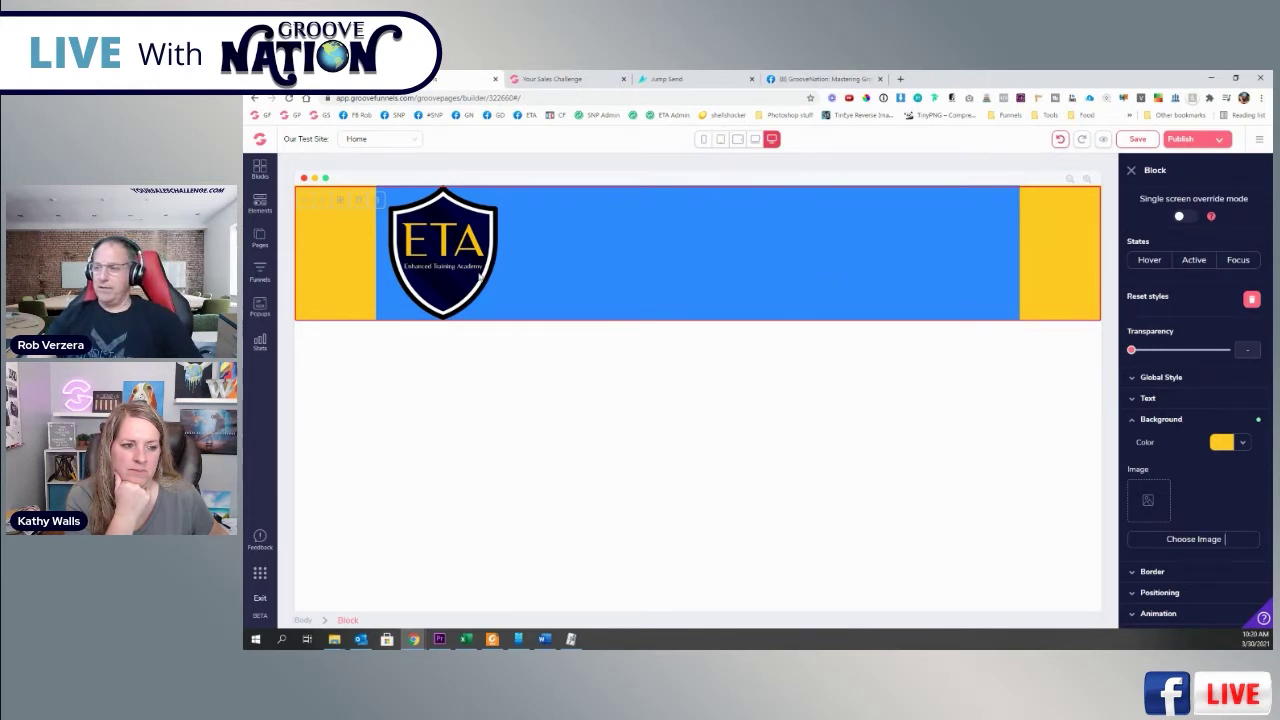
# - Centre the logo in the header container using its primary layout alignment, and open the library of designed blocks
pyautogui.click(441, 236)
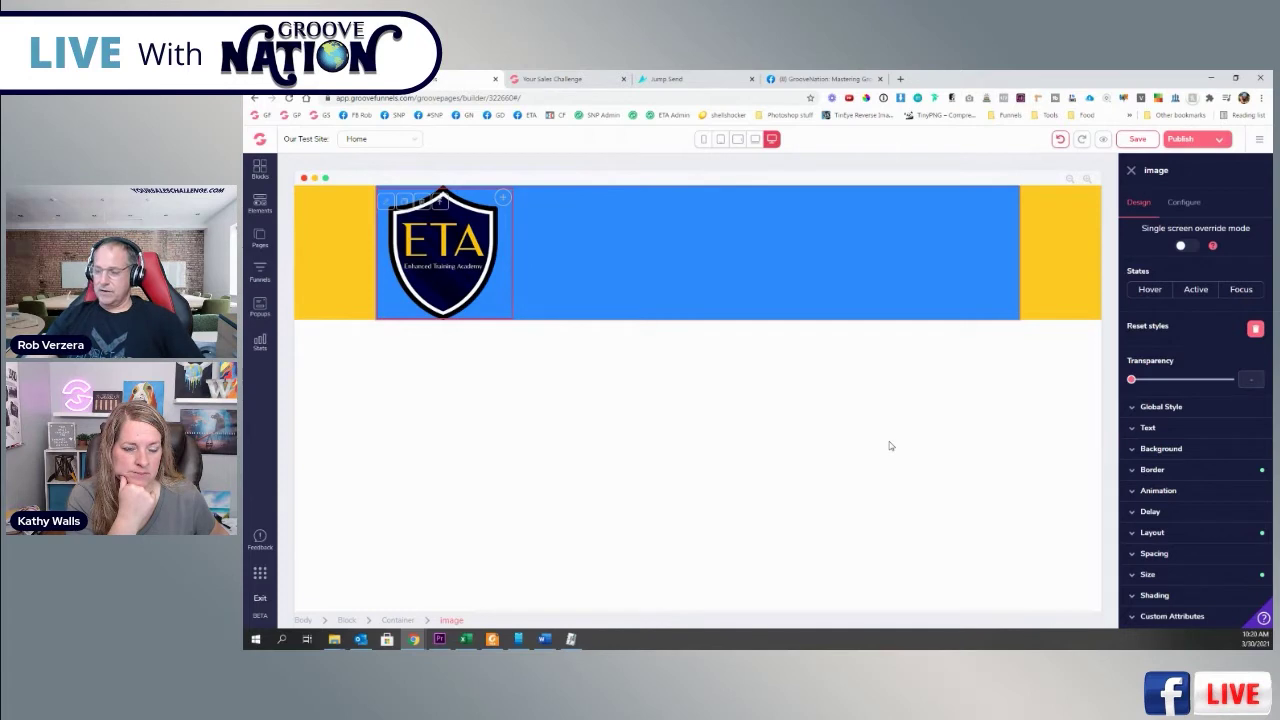
pyautogui.click(602, 240)
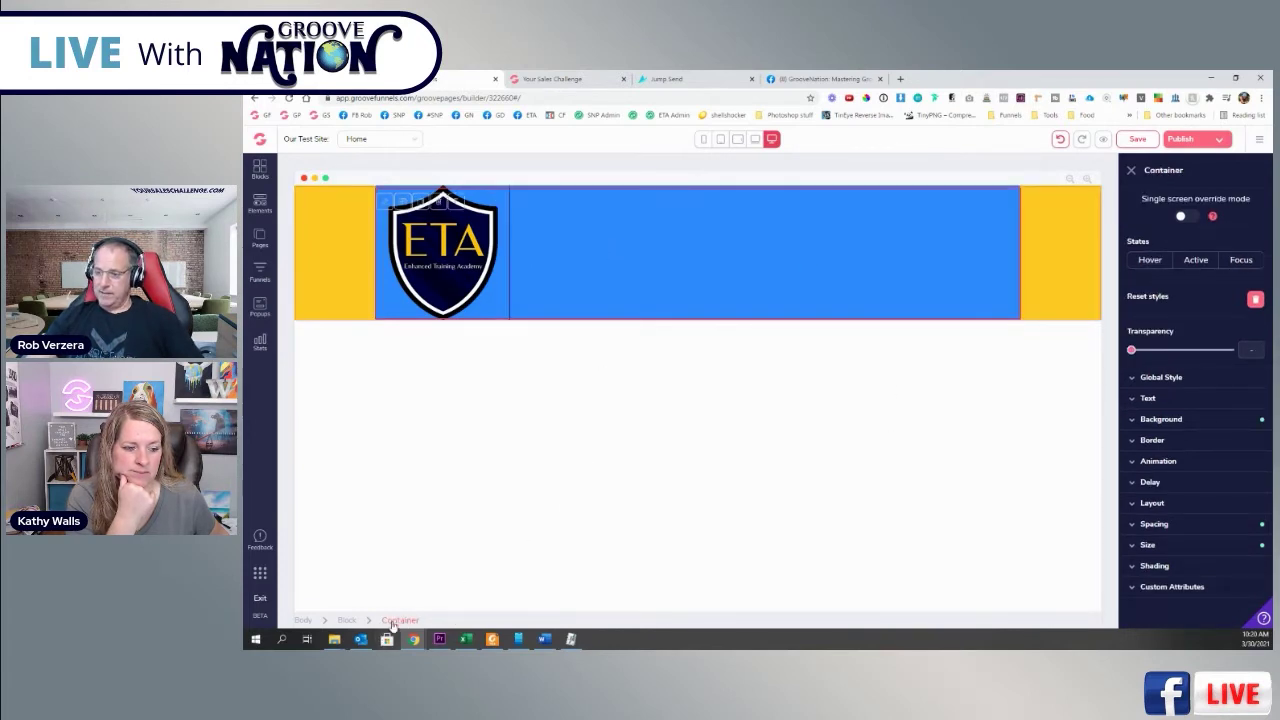
pyautogui.click(462, 263)
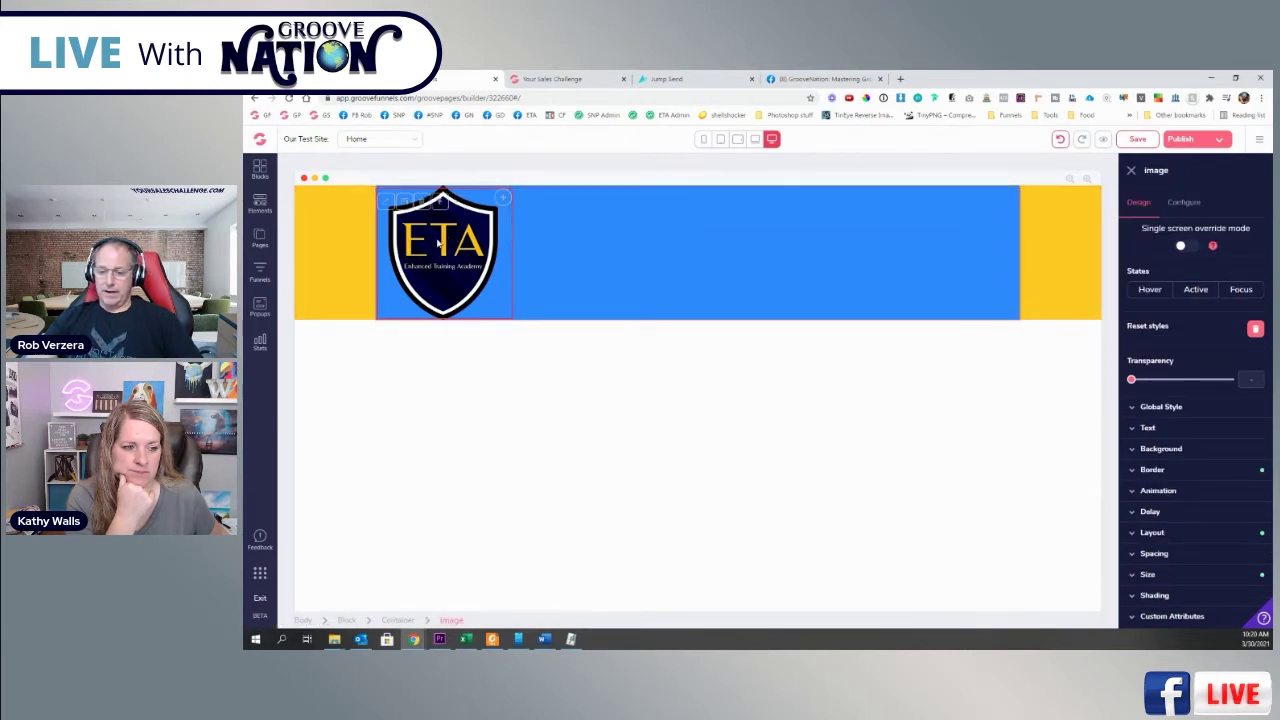
pyautogui.click(593, 246)
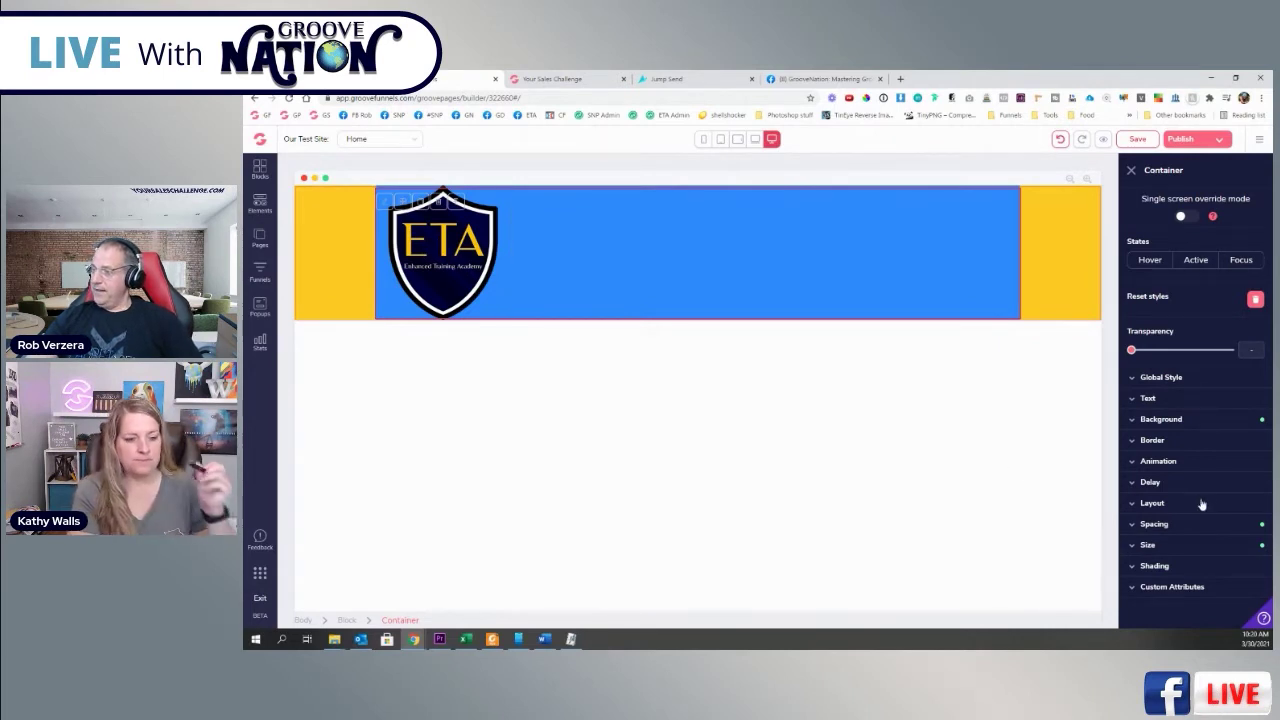
pyautogui.click(1200, 503)
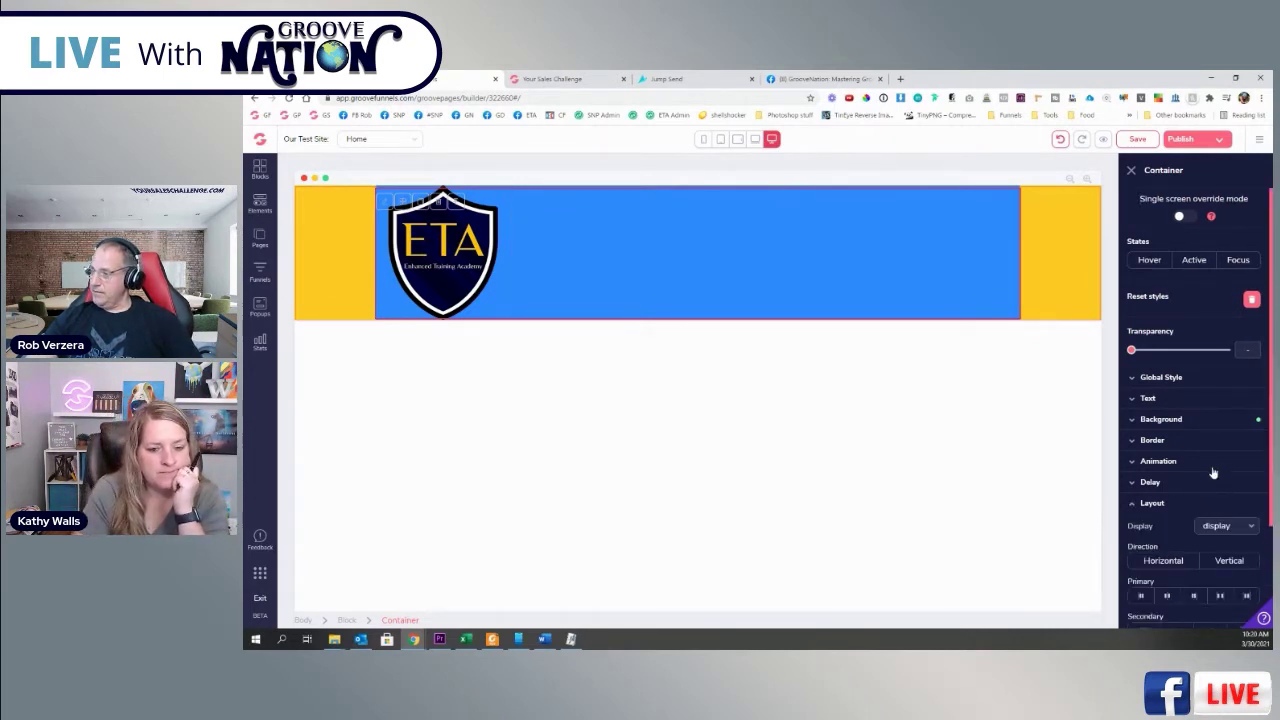
pyautogui.scroll(-2, 1205, 450)
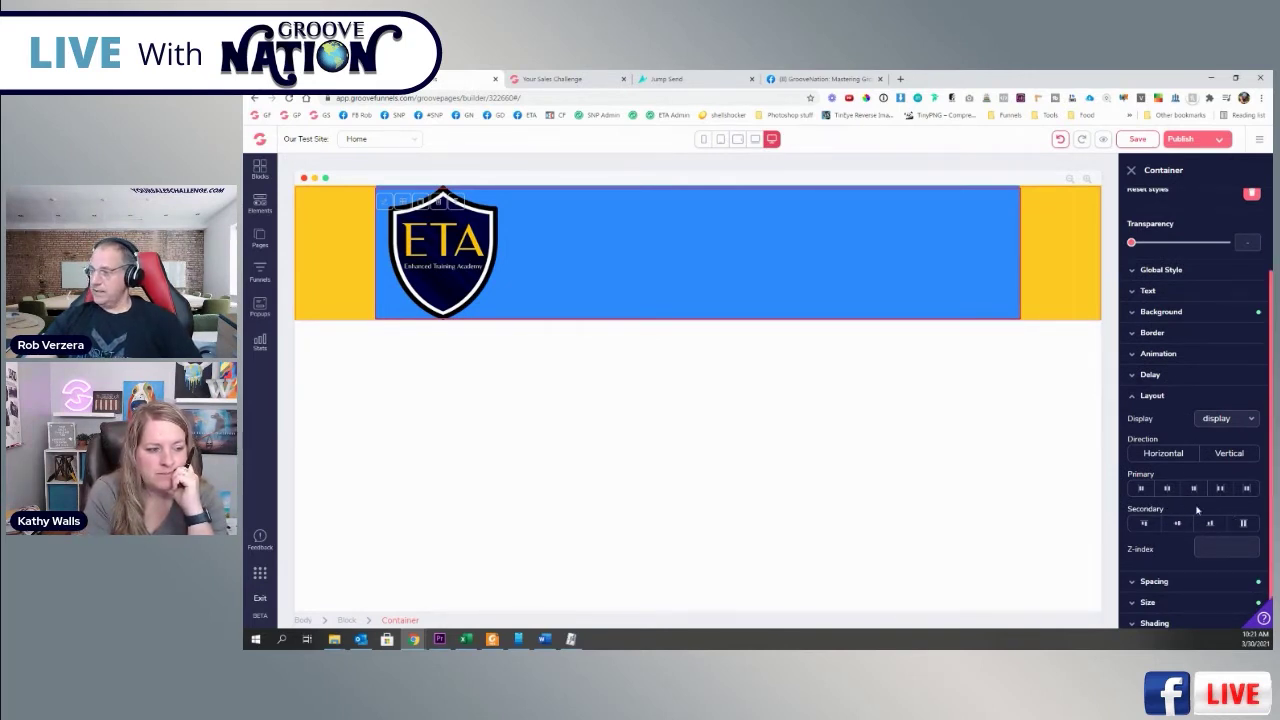
pyautogui.click(1167, 490)
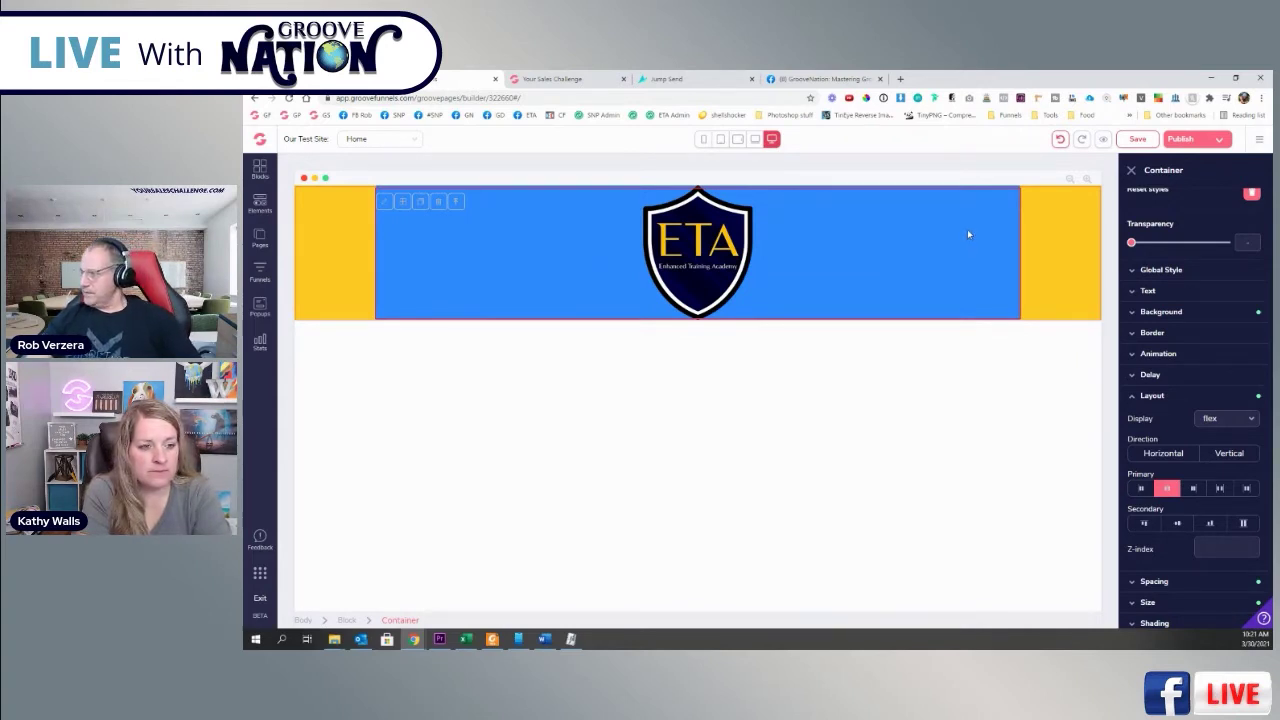
pyautogui.click(260, 170)
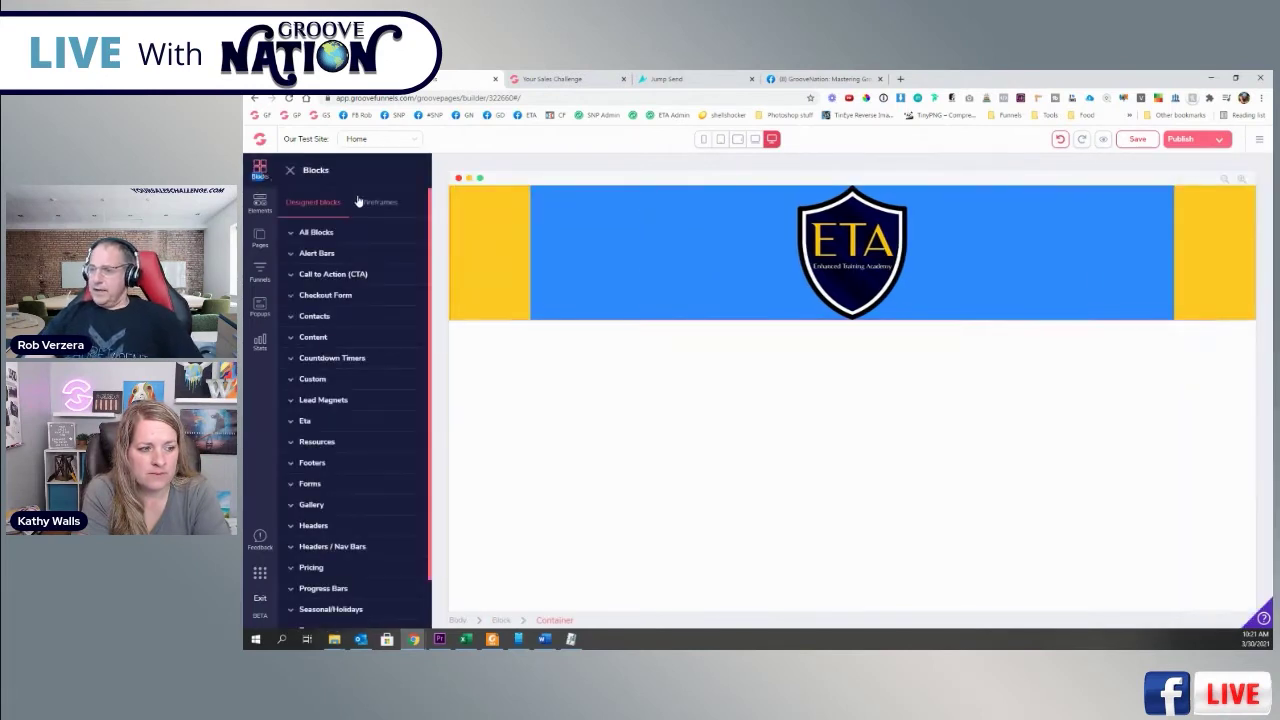
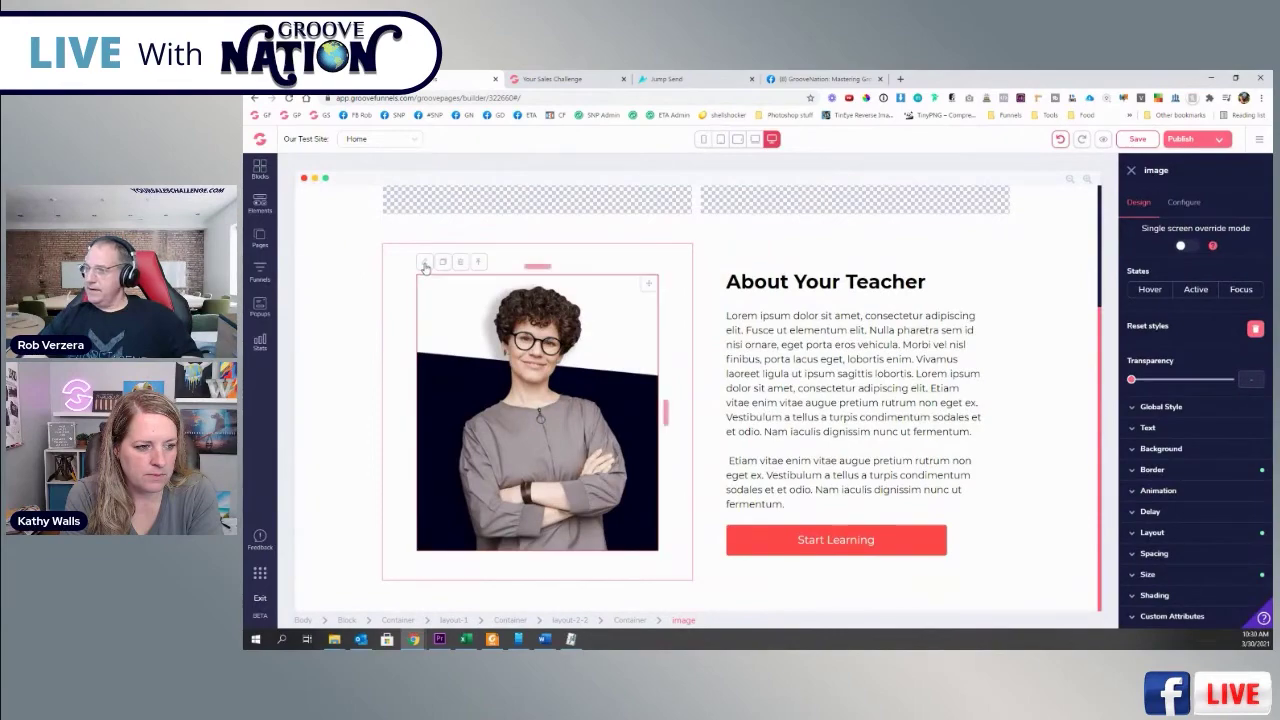
# - Replace the About Your Teacher image with the library photo of the blonde woman in a red top and update it
pyautogui.click(1183, 203)
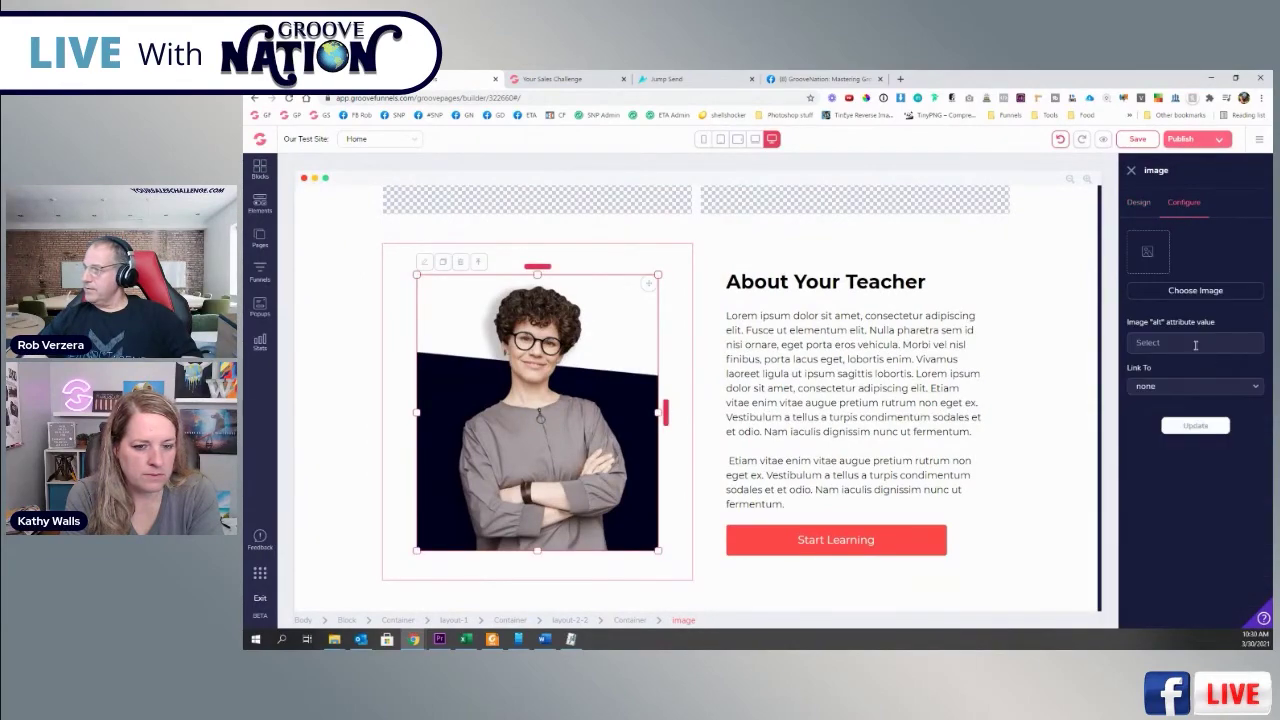
pyautogui.click(1188, 289)
pyautogui.scroll(-10, 810, 330)
pyautogui.scroll(-15, 812, 327)
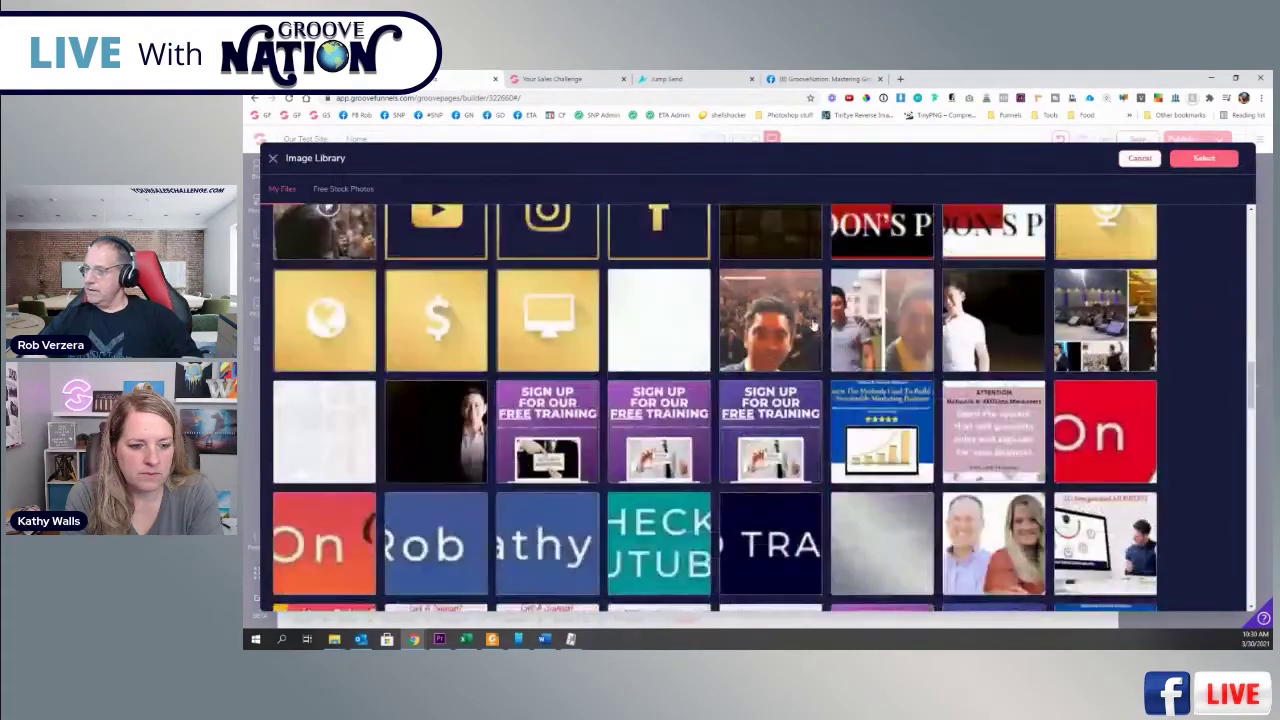
pyautogui.scroll(-10, 858, 327)
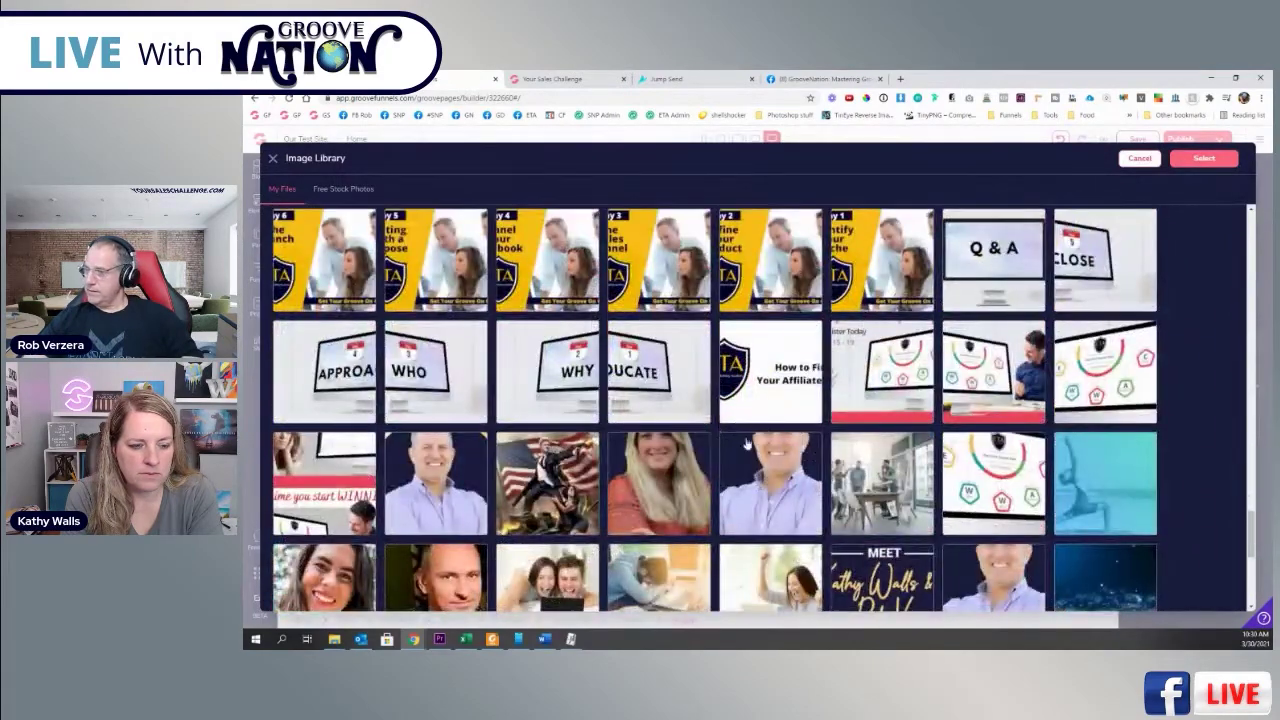
pyautogui.click(670, 500)
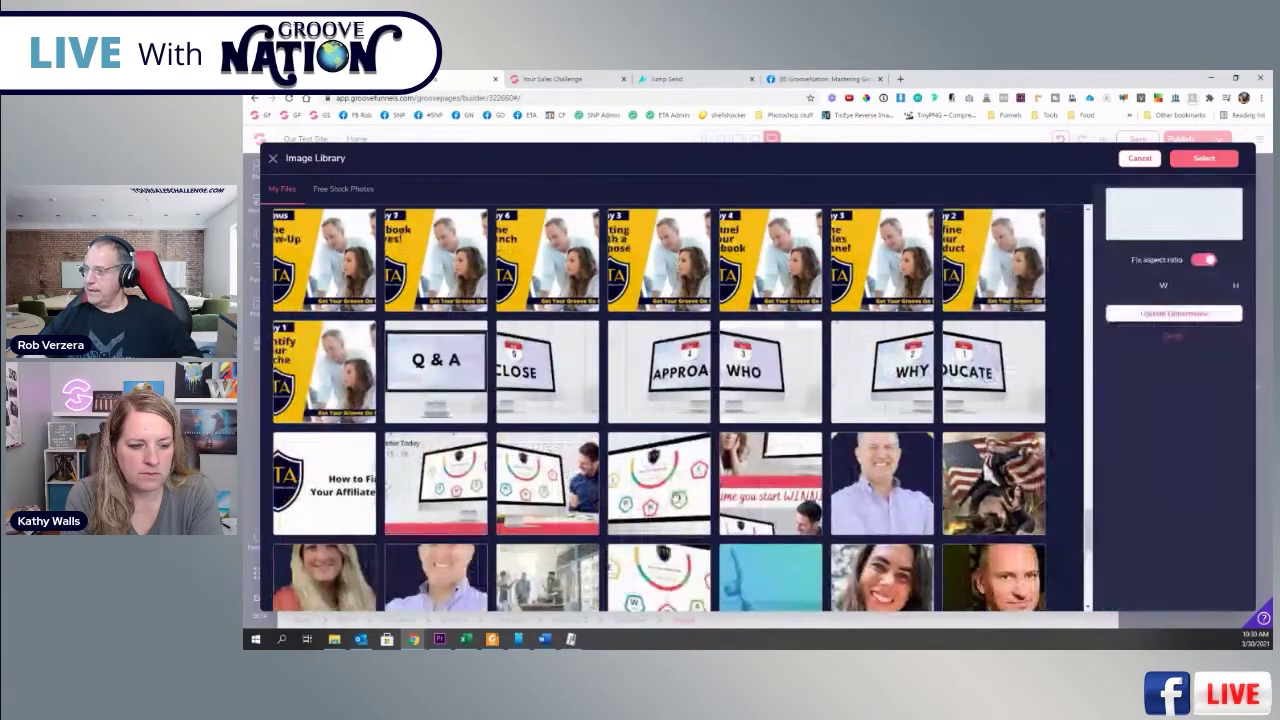
pyautogui.click(1204, 158)
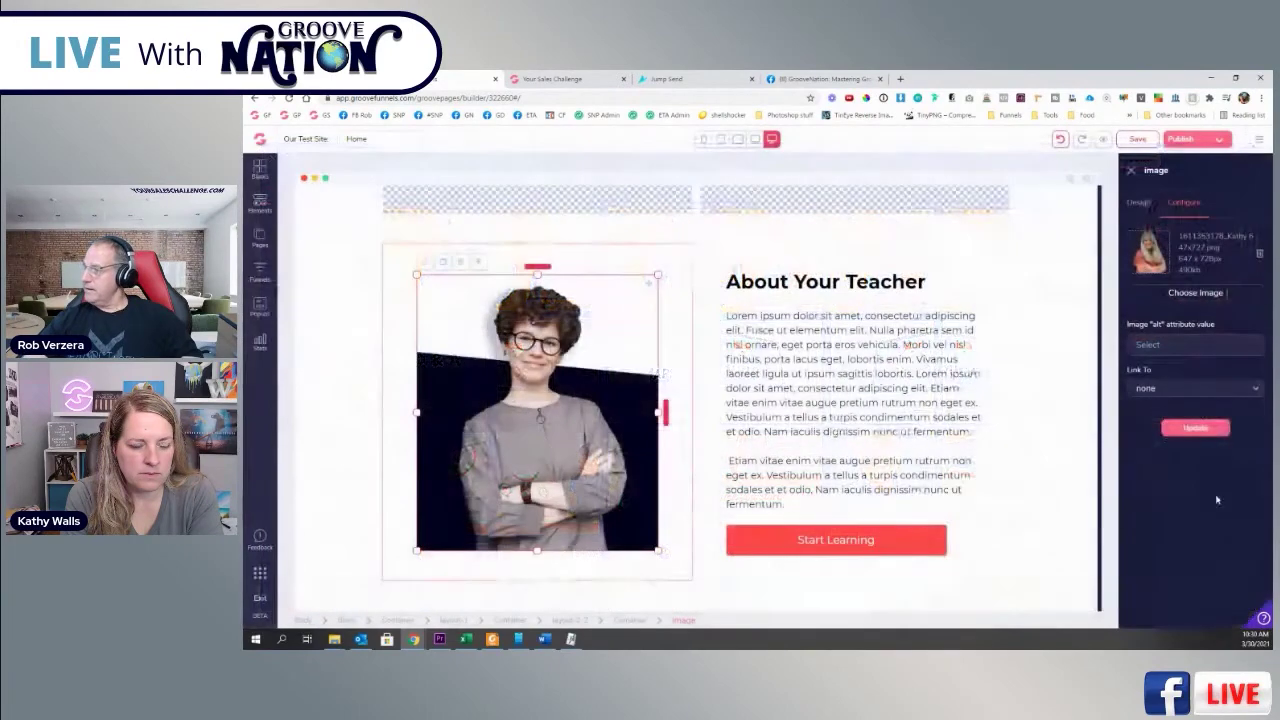
pyautogui.click(1203, 429)
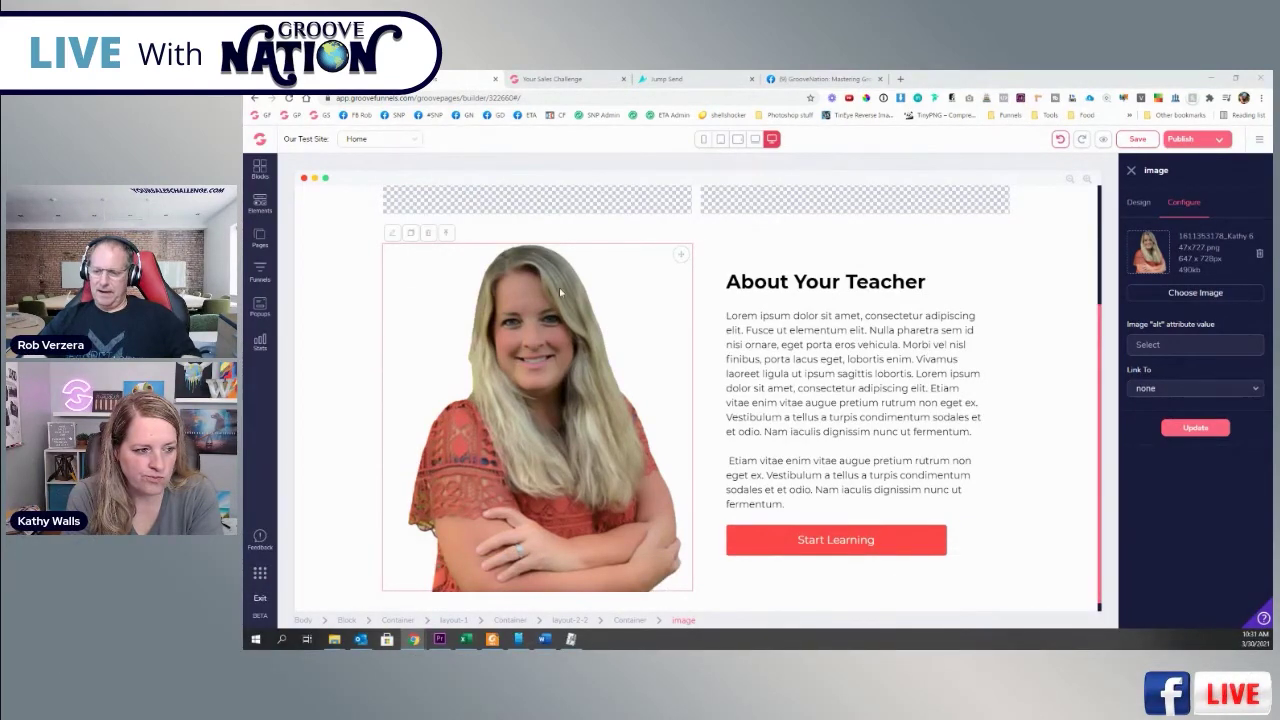
# - Browse the link banners on the itsmy.link page in a new browser tab and return to the page builder
pyautogui.click(900, 78)
pyautogui.click(658, 99)
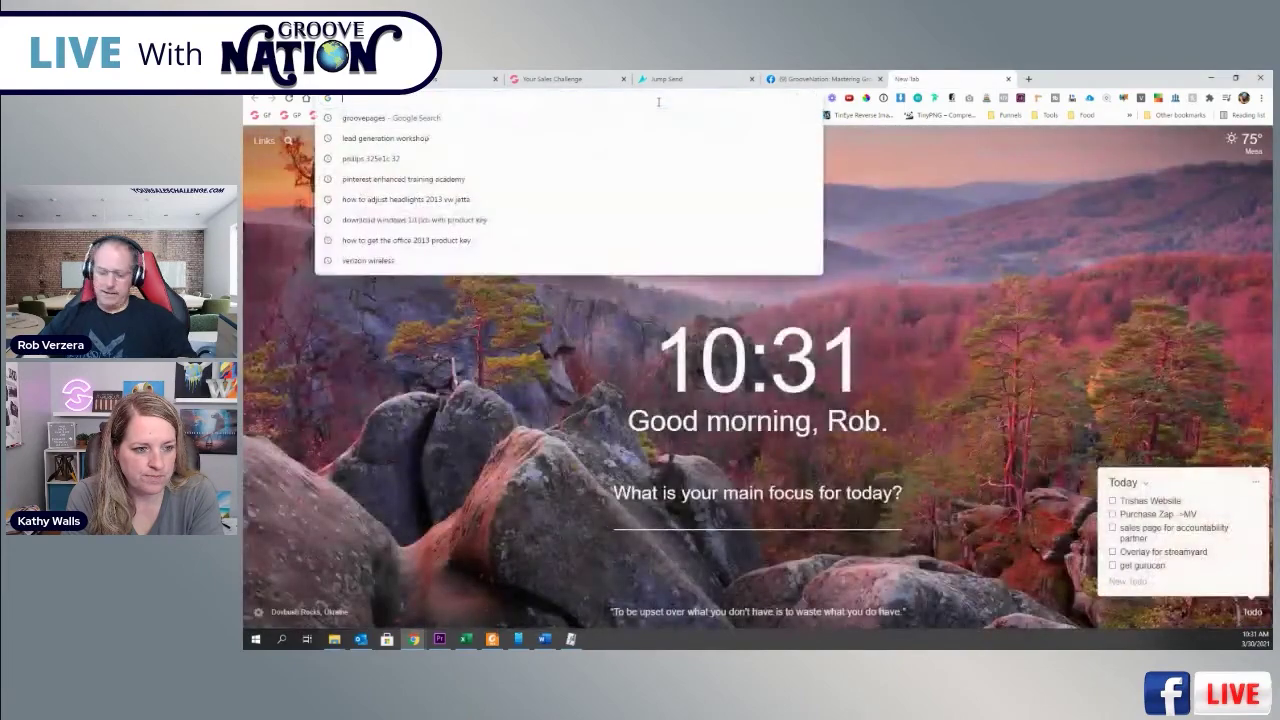
pyautogui.write('itsmy.link')
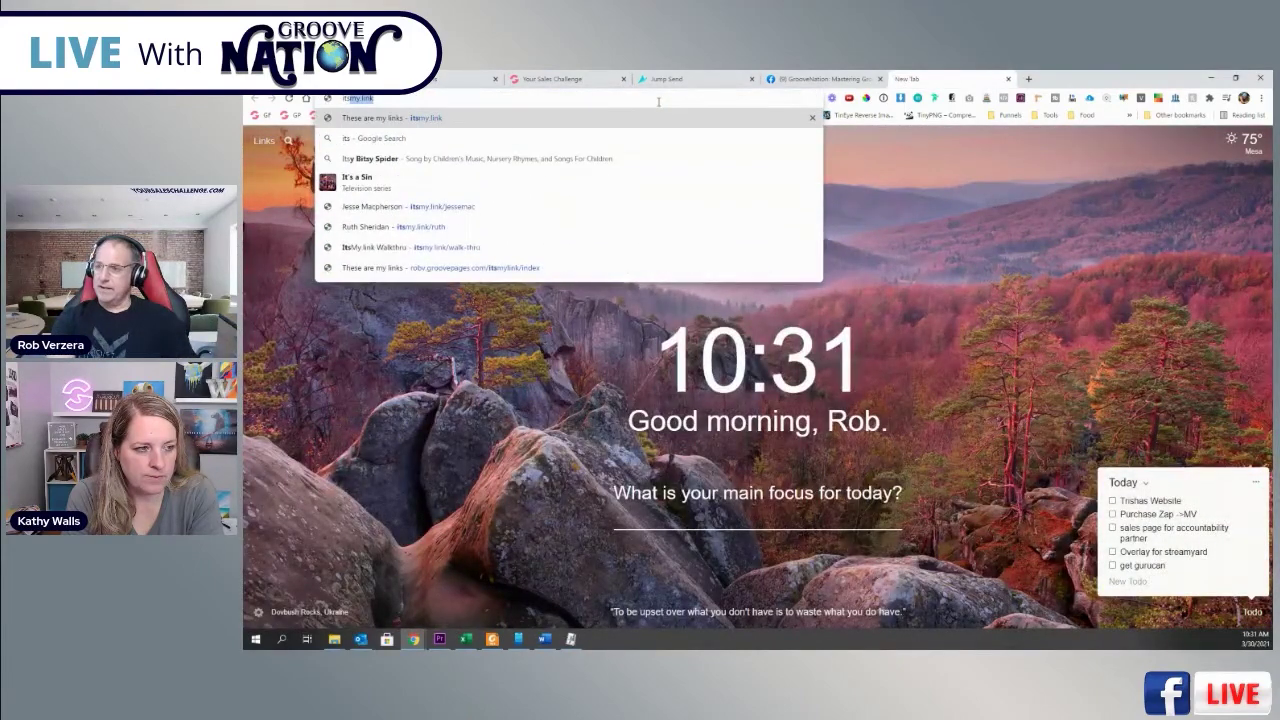
pyautogui.press('Return')
pyautogui.scroll(-8, 828, 346)
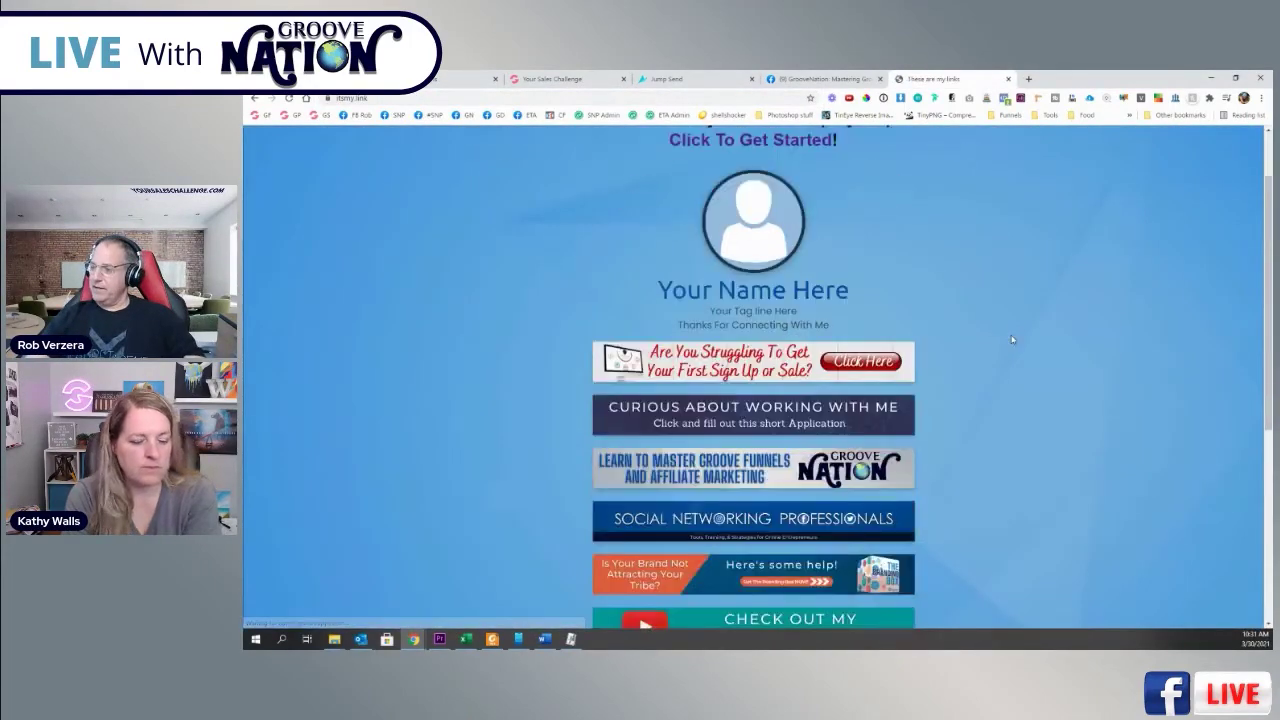
pyautogui.scroll(10, 828, 348)
pyautogui.scroll(-5, 815, 510)
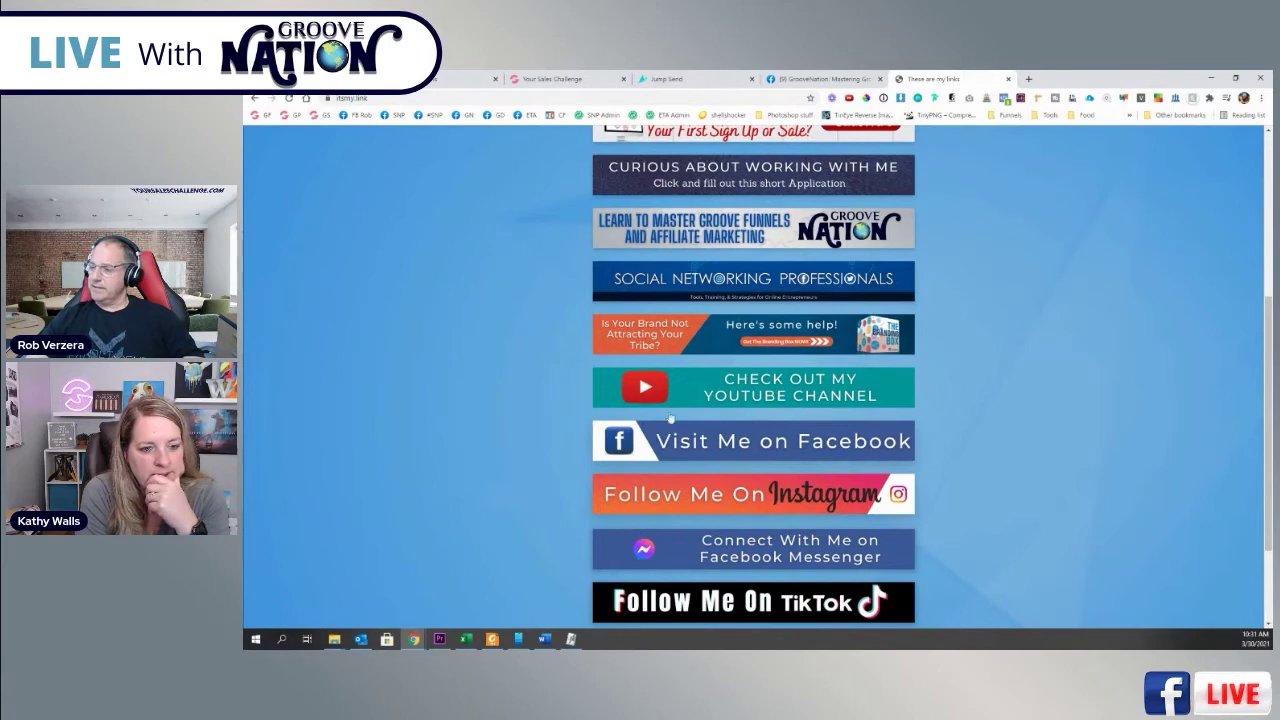
pyautogui.scroll(3, 751, 440)
pyautogui.scroll(-4, 897, 430)
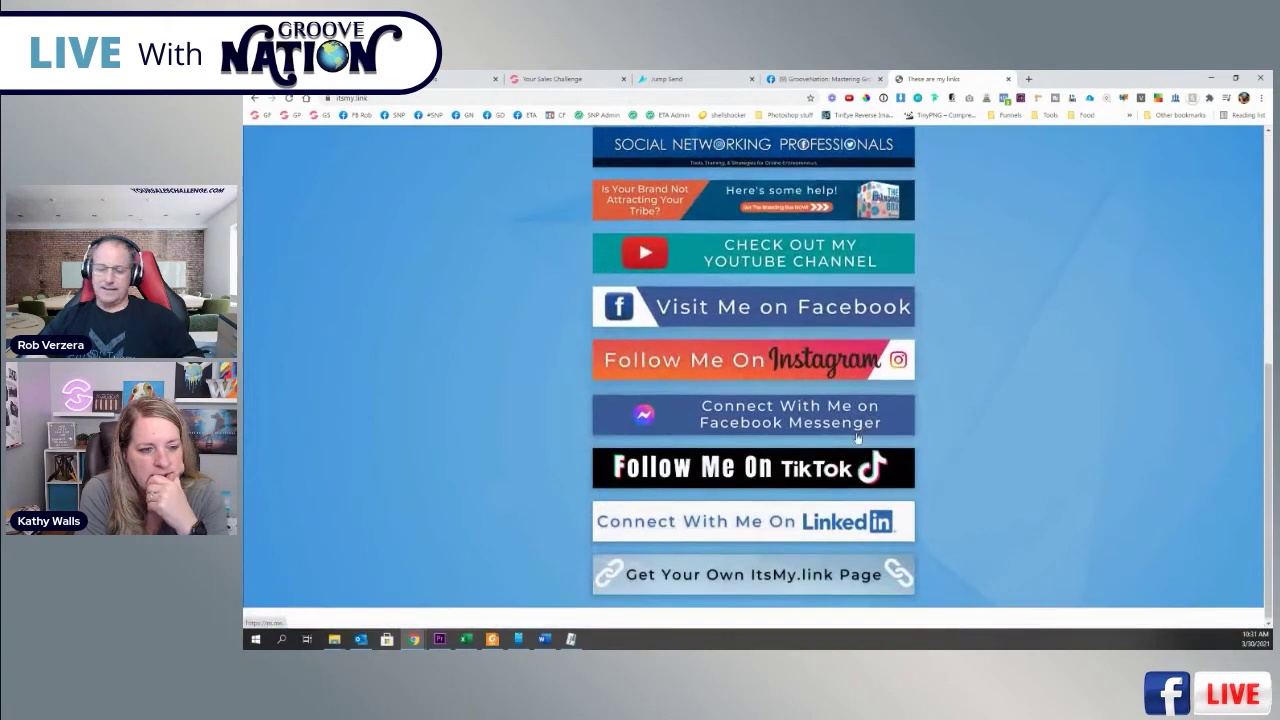
pyautogui.scroll(4, 897, 430)
pyautogui.click(421, 85)
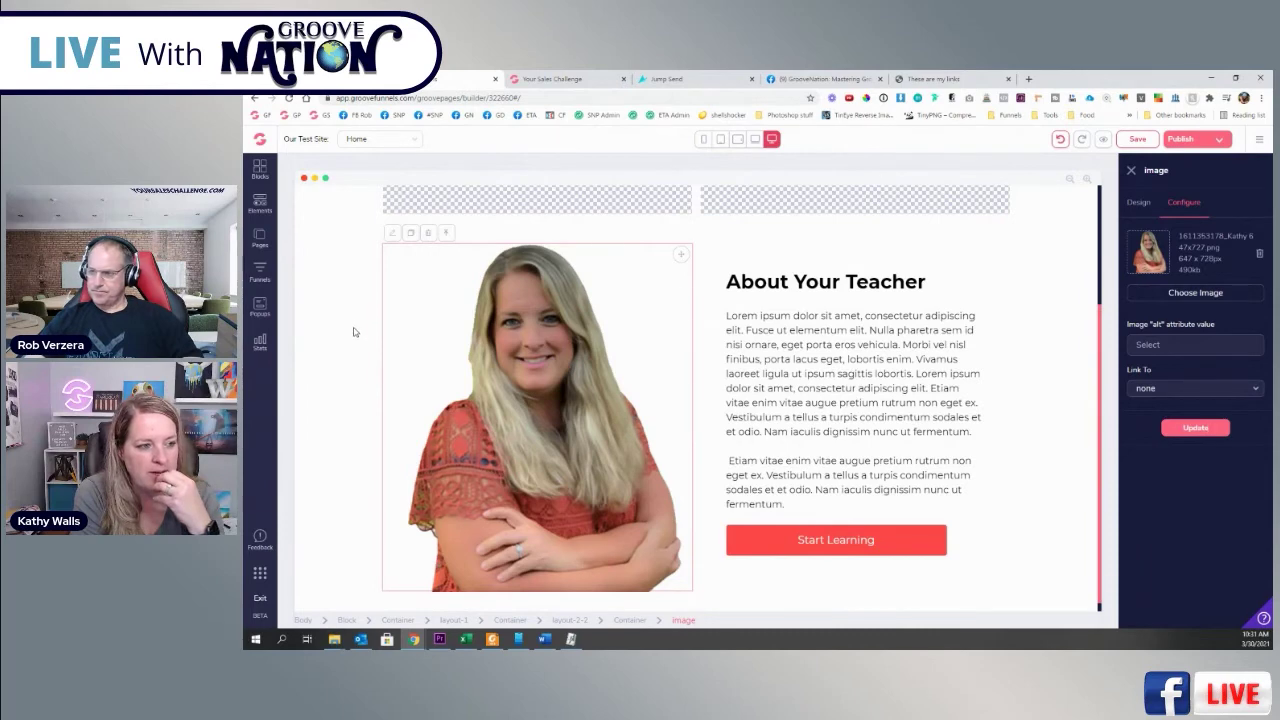
# - Delete the About Your Teacher block from the page
pyautogui.click(1027, 257)
pyautogui.click(376, 205)
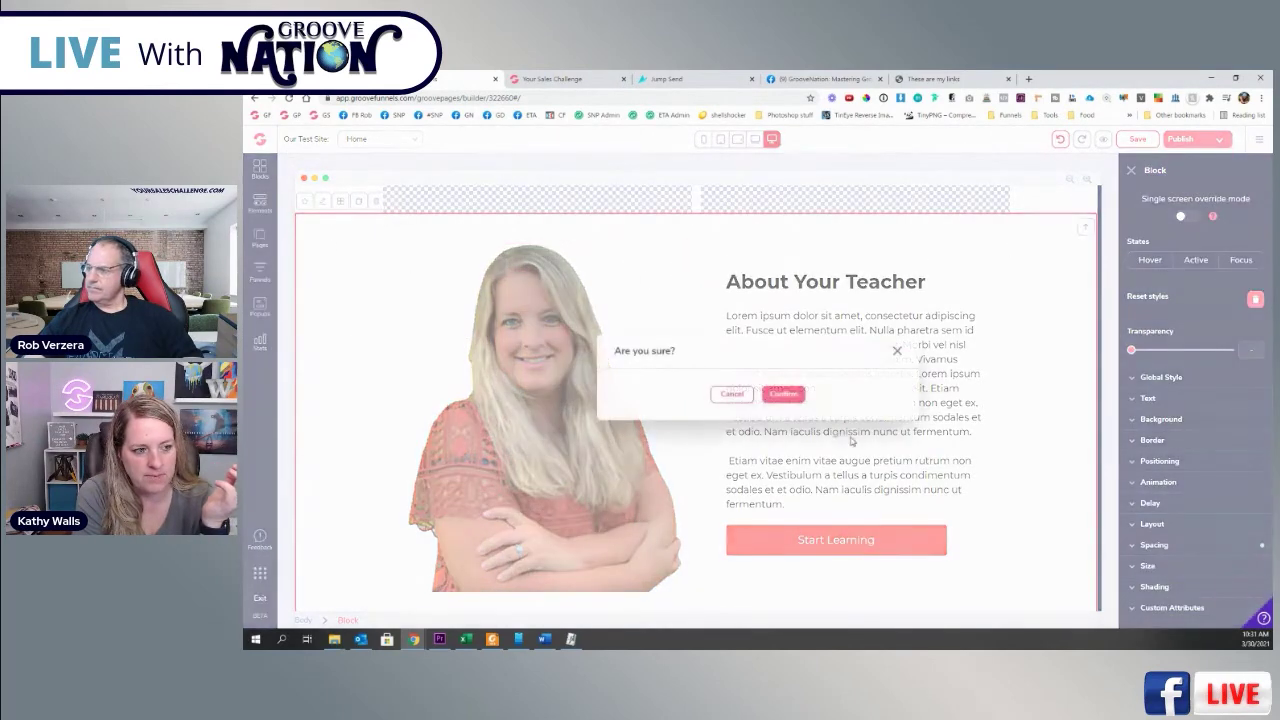
pyautogui.click(781, 392)
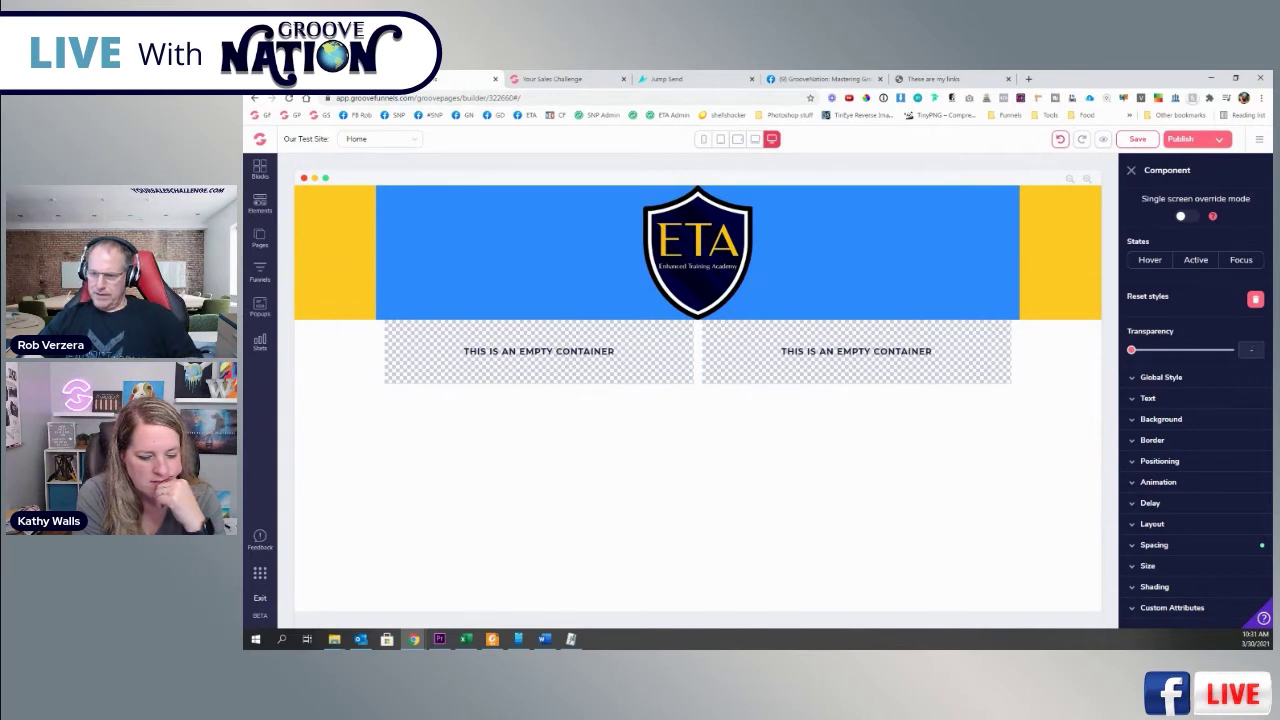
# - Place a Card element in the left empty container below the header and a Tab Section in the right one
pyautogui.click(261, 237)
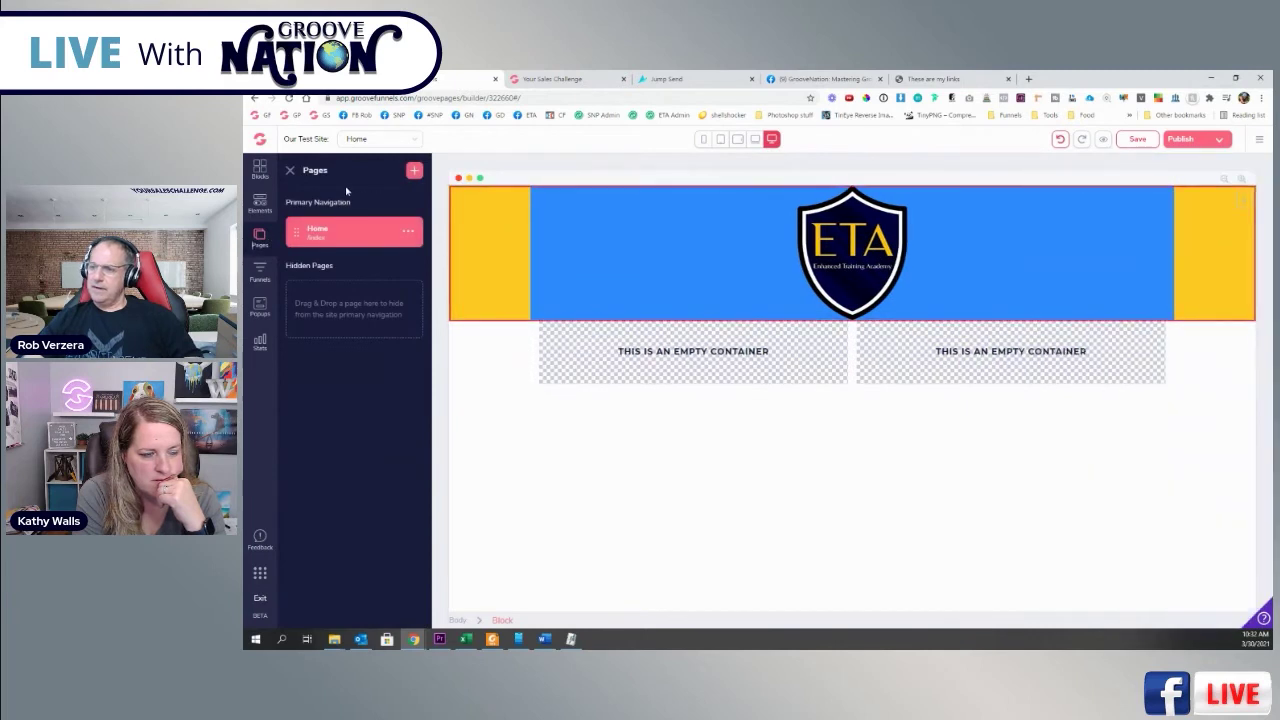
pyautogui.click(260, 206)
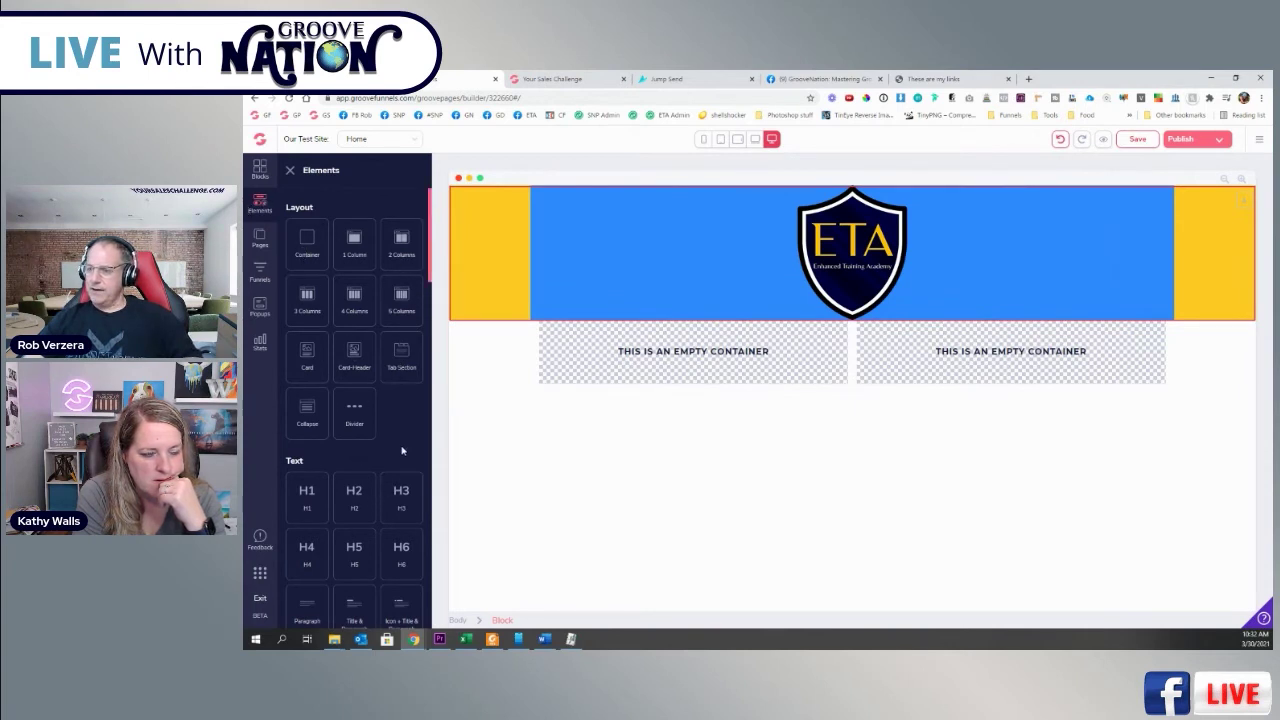
pyautogui.scroll(-1, 402, 451)
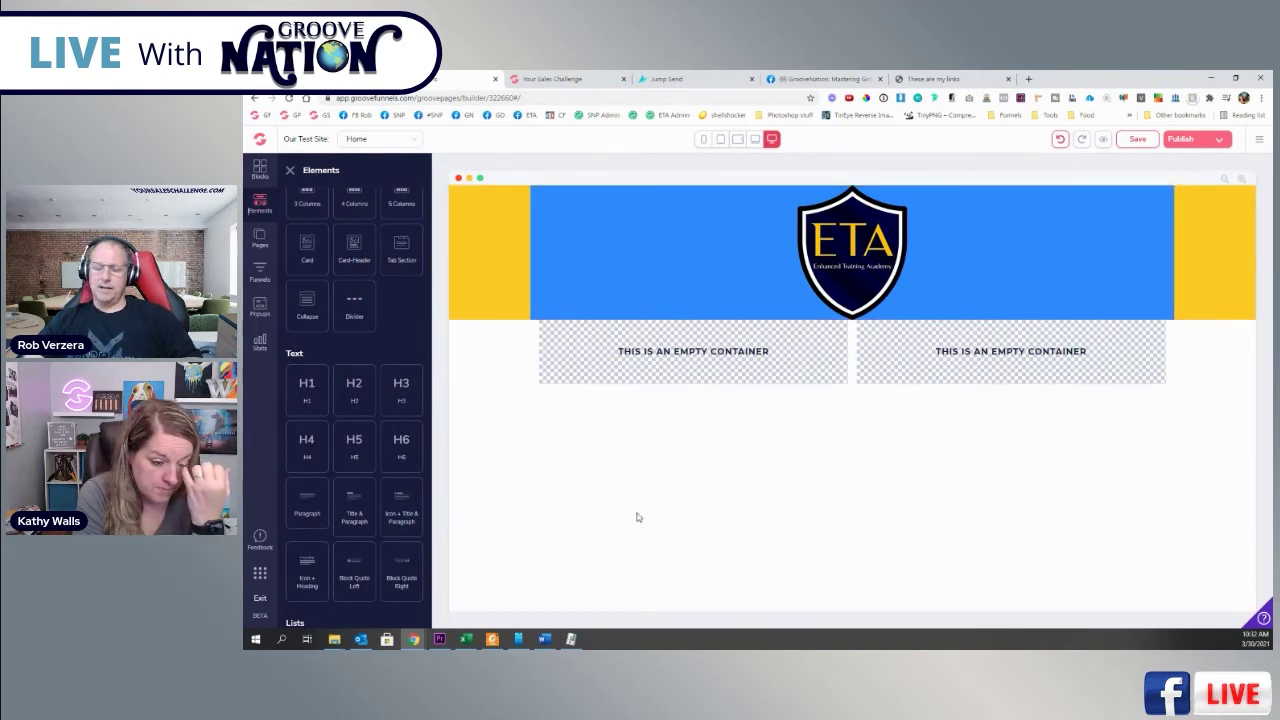
pyautogui.scroll(1, 371, 490)
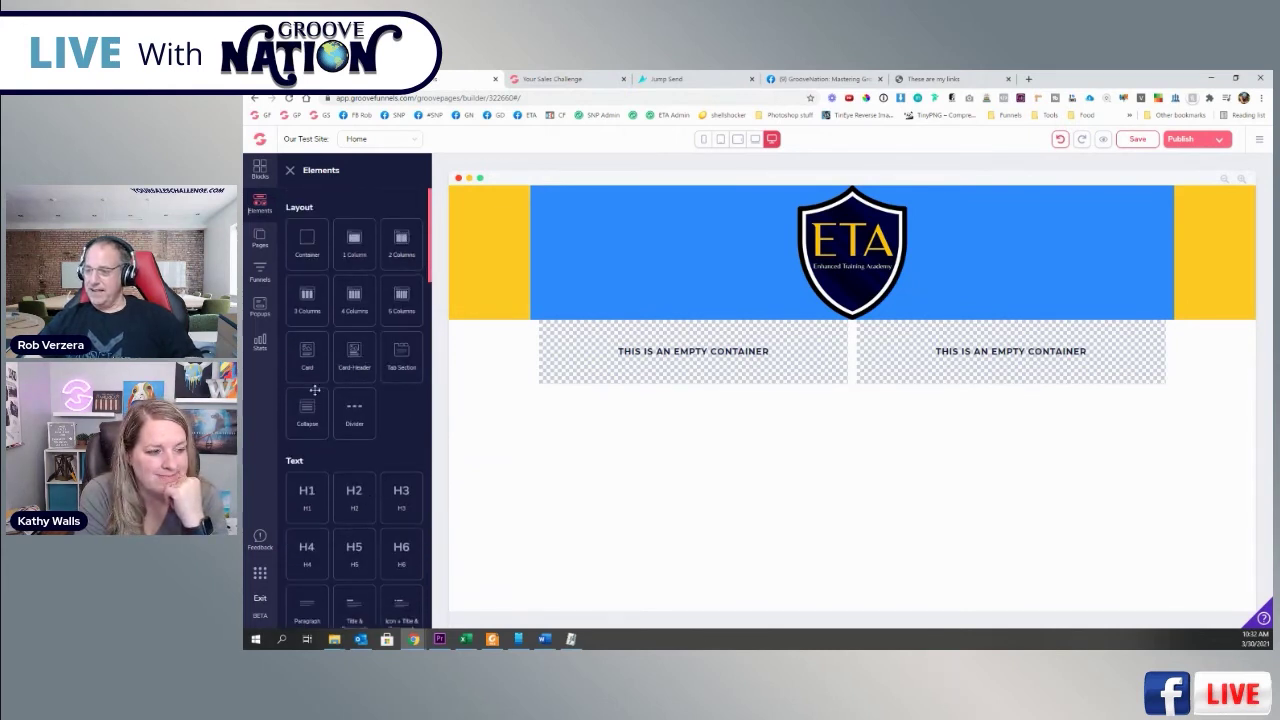
pyautogui.moveTo(304, 358); pyautogui.dragTo(617, 397)
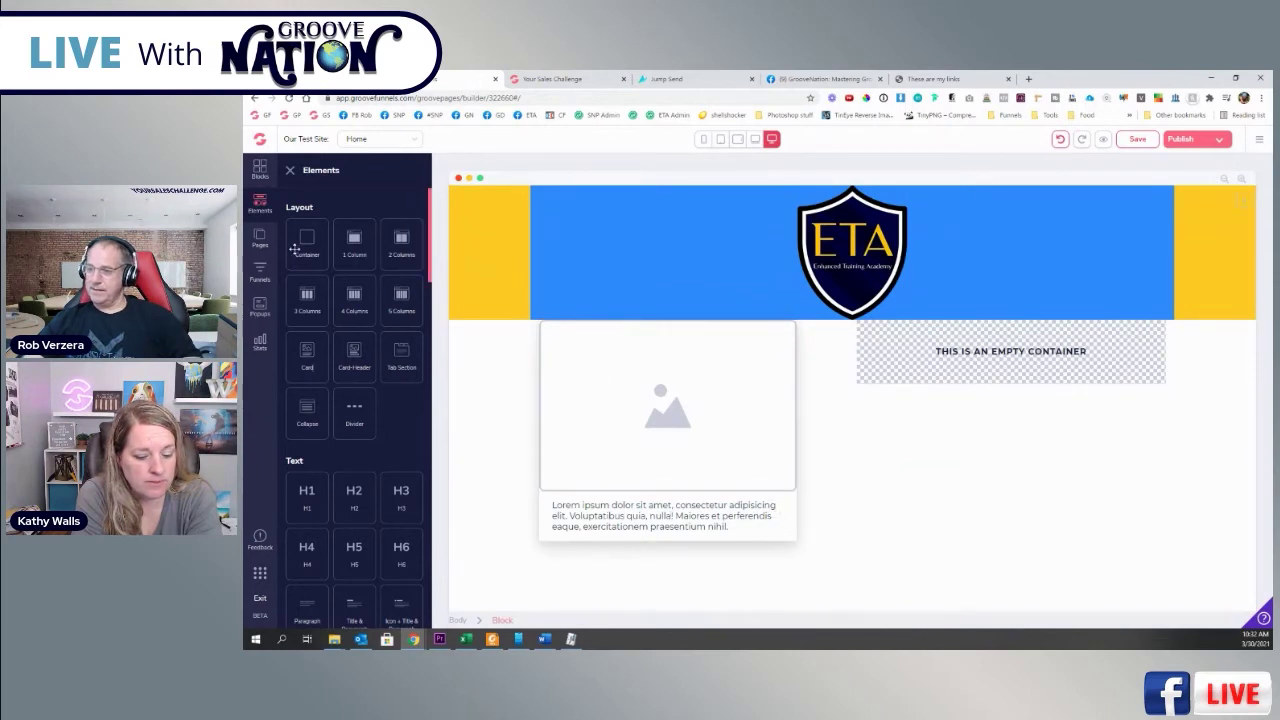
pyautogui.moveTo(401, 355); pyautogui.dragTo(983, 380)
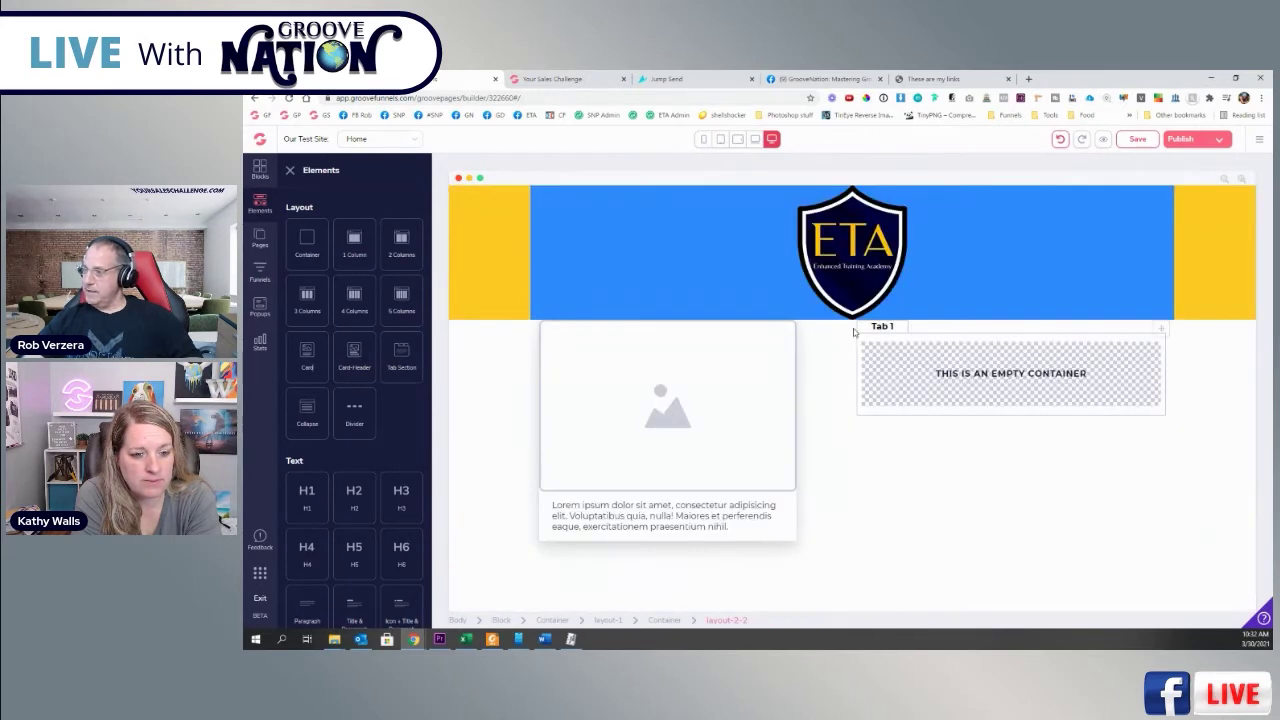
# - Set the Tab Section to three tabs, update it and switch through Tab 2, Tab 3 and Tab 1
pyautogui.click(882, 327)
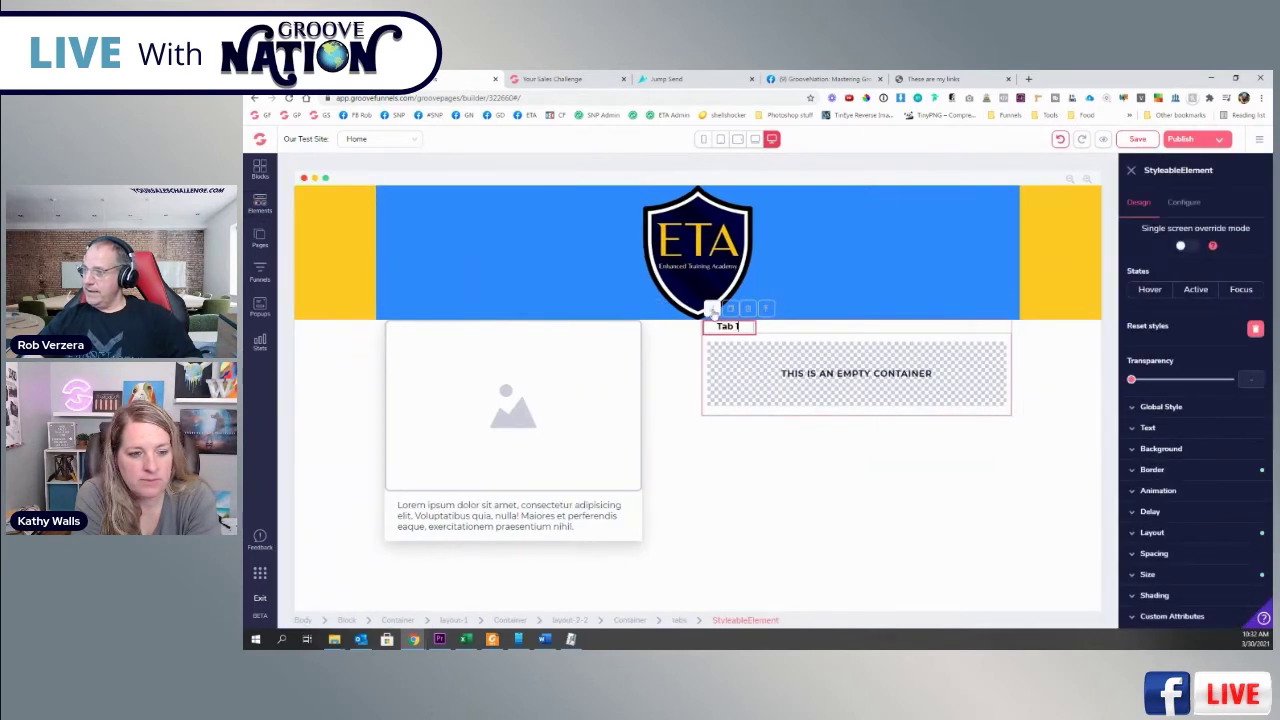
pyautogui.click(1180, 204)
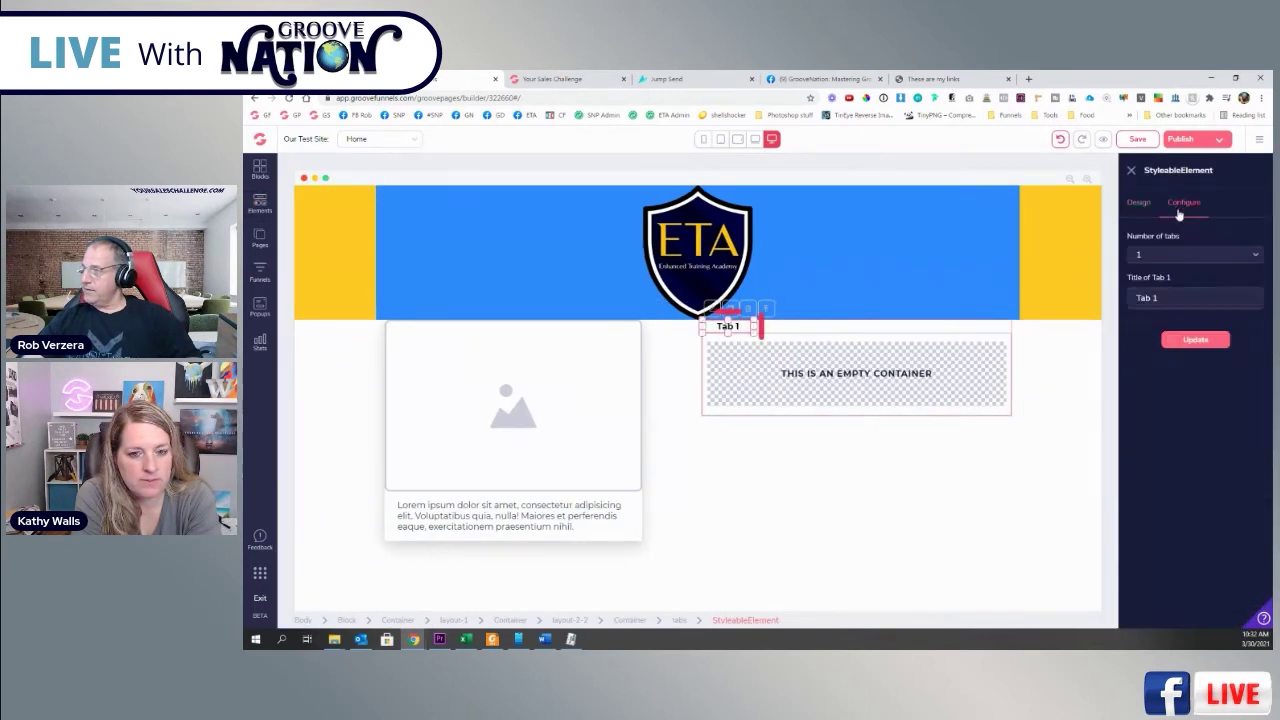
pyautogui.click(1155, 259)
pyautogui.click(1145, 343)
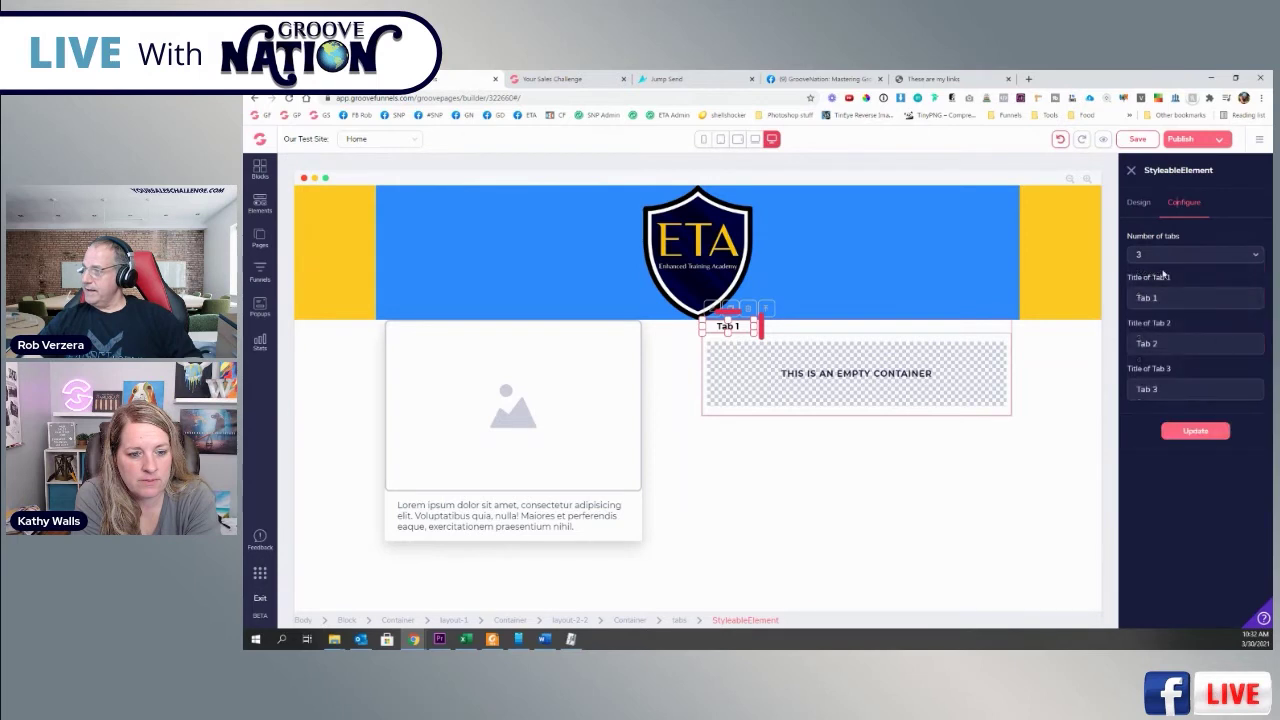
pyautogui.click(1193, 431)
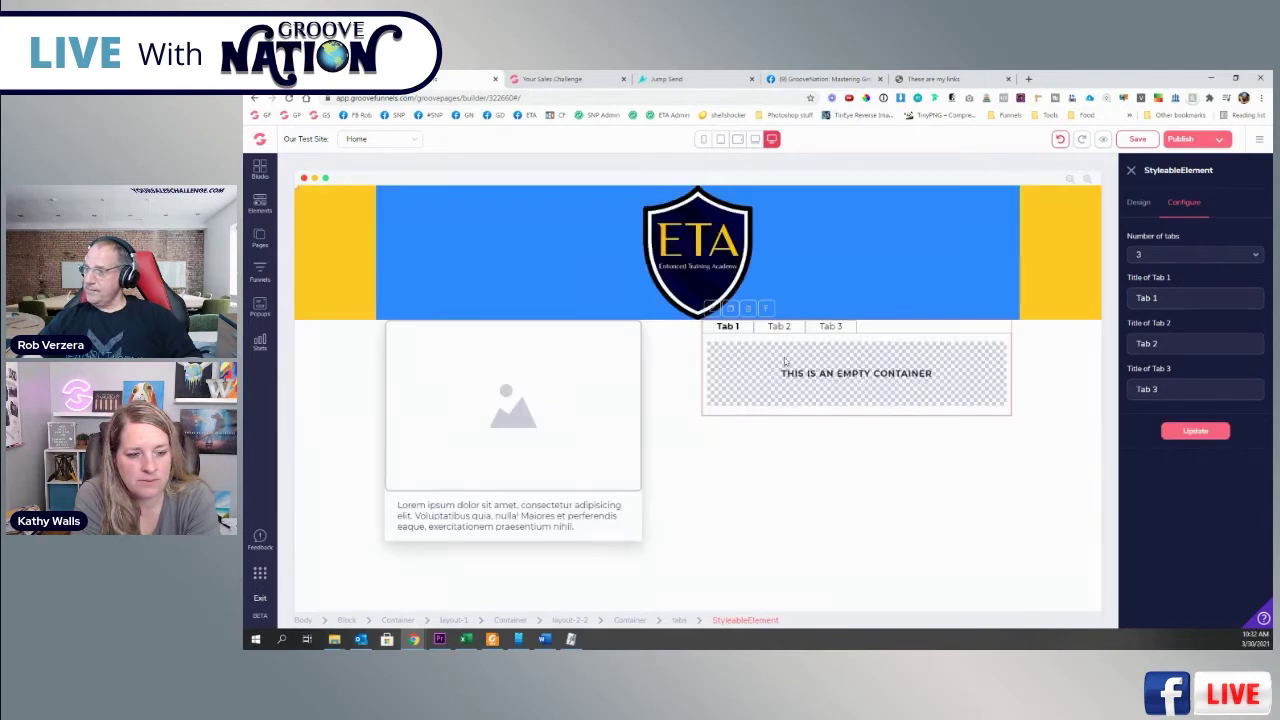
pyautogui.click(778, 327)
pyautogui.click(830, 327)
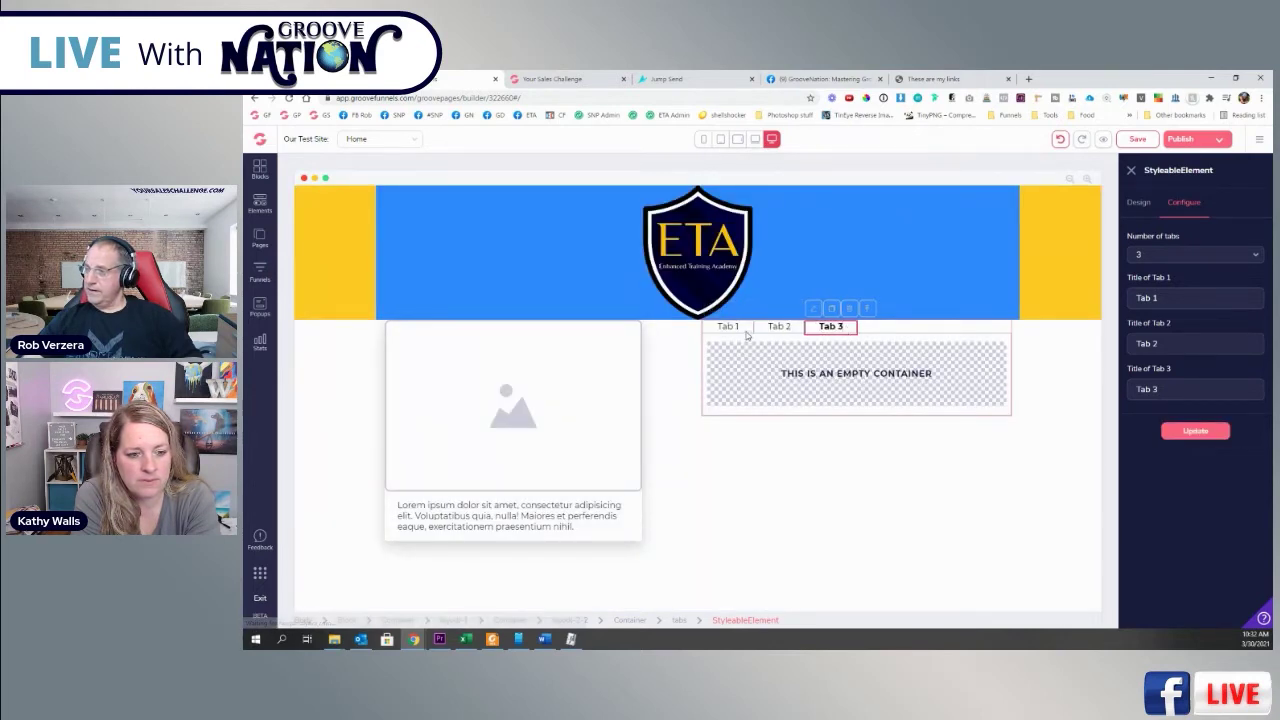
pyautogui.click(734, 326)
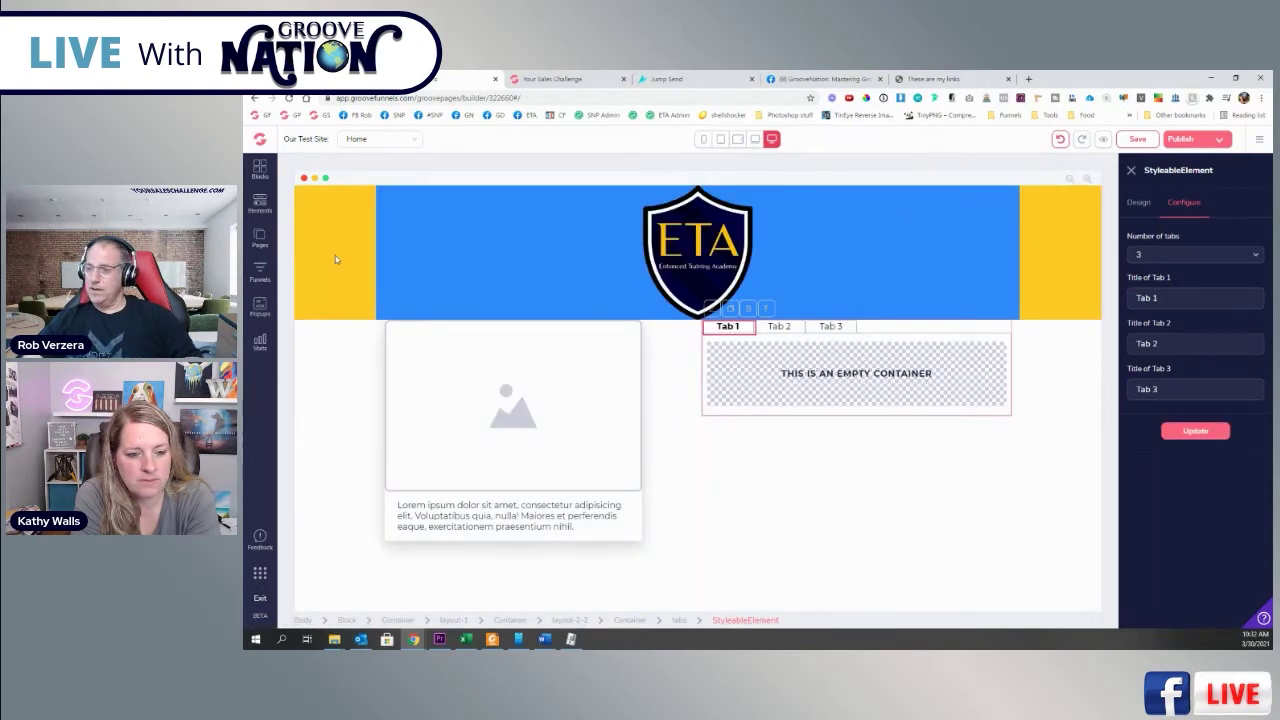
# - Place a Collapse element below the Tab Section and inspect its heading's Show open/closed options
pyautogui.click(260, 203)
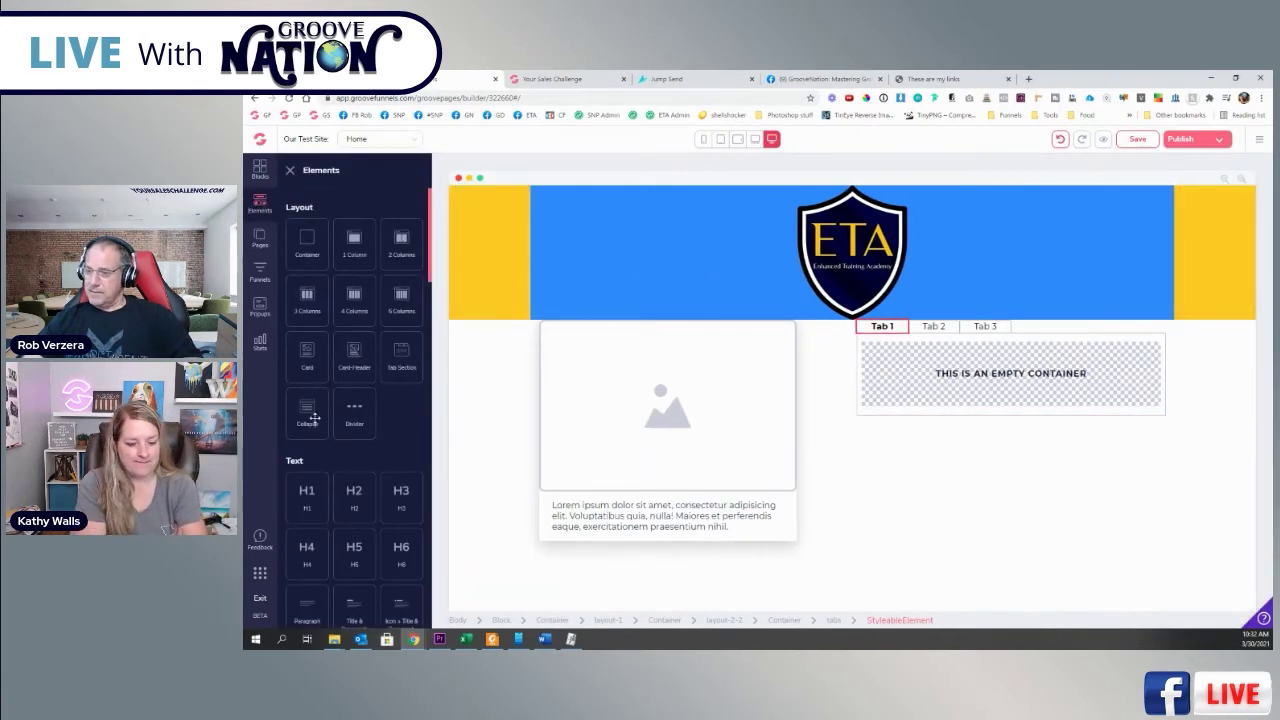
pyautogui.moveTo(293, 420); pyautogui.dragTo(970, 479)
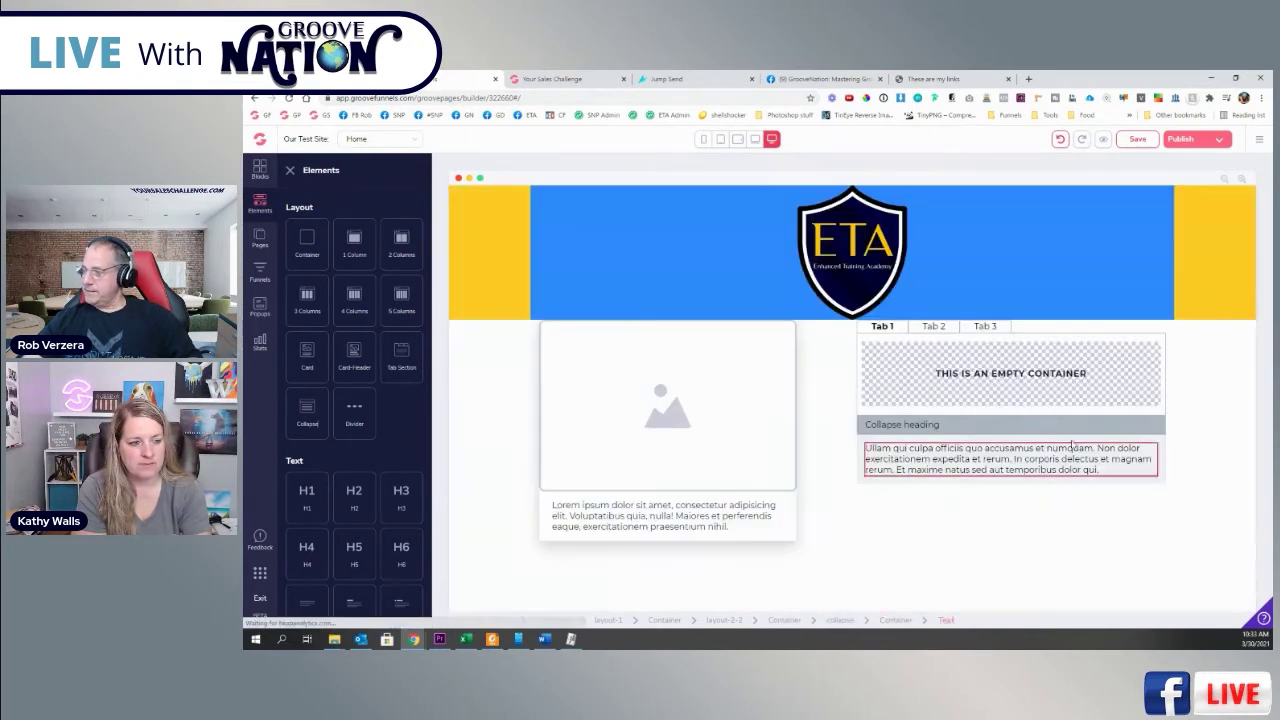
pyautogui.click(970, 425)
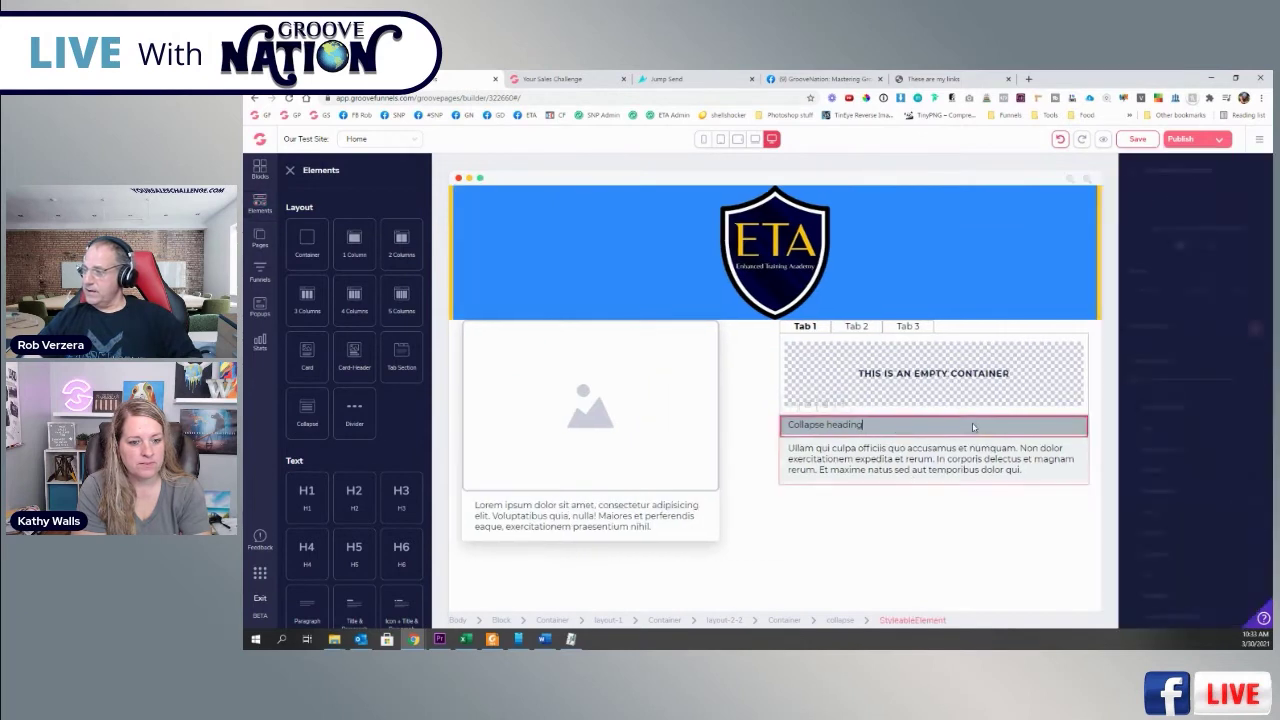
pyautogui.click(812, 428)
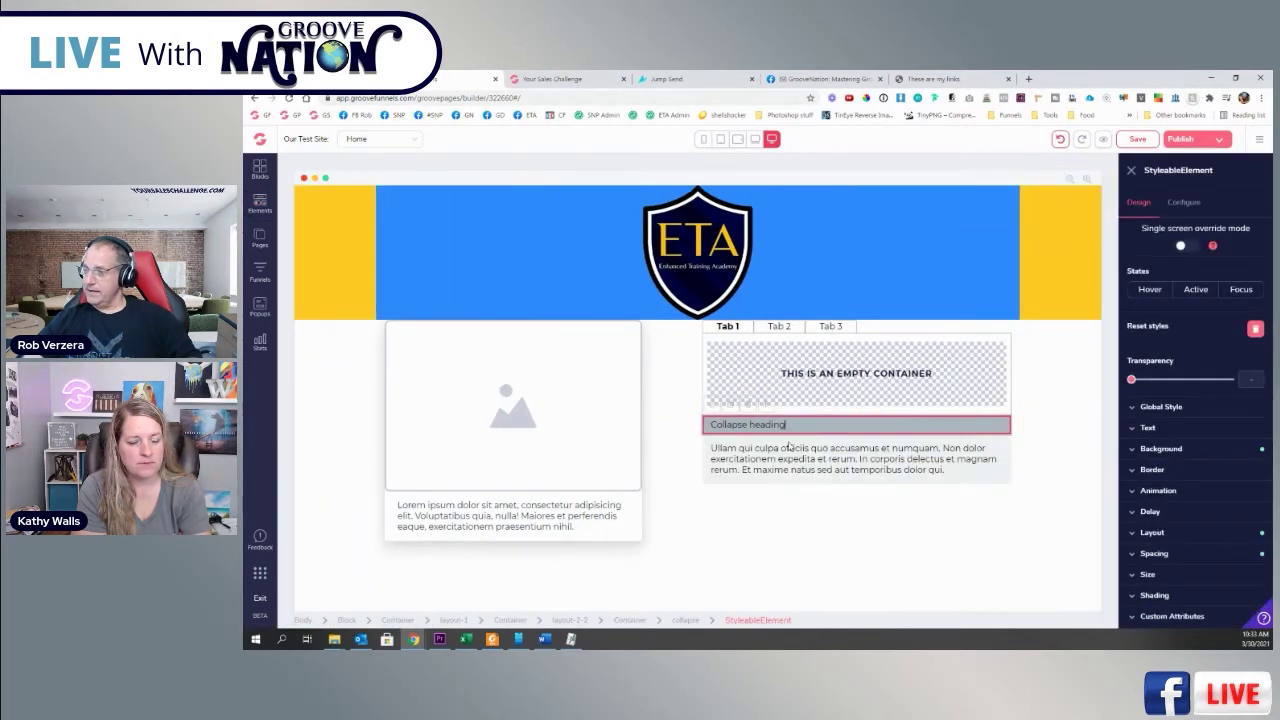
pyautogui.click(1184, 204)
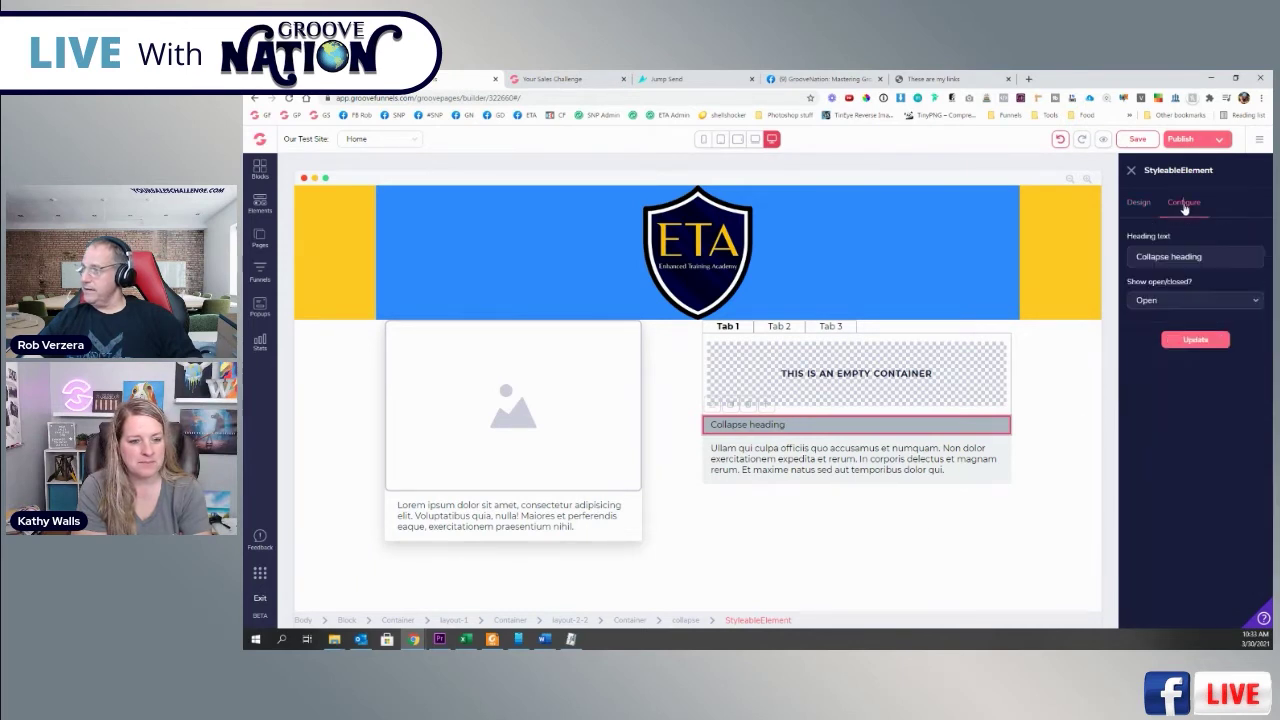
pyautogui.click(1165, 303)
pyautogui.click(1160, 302)
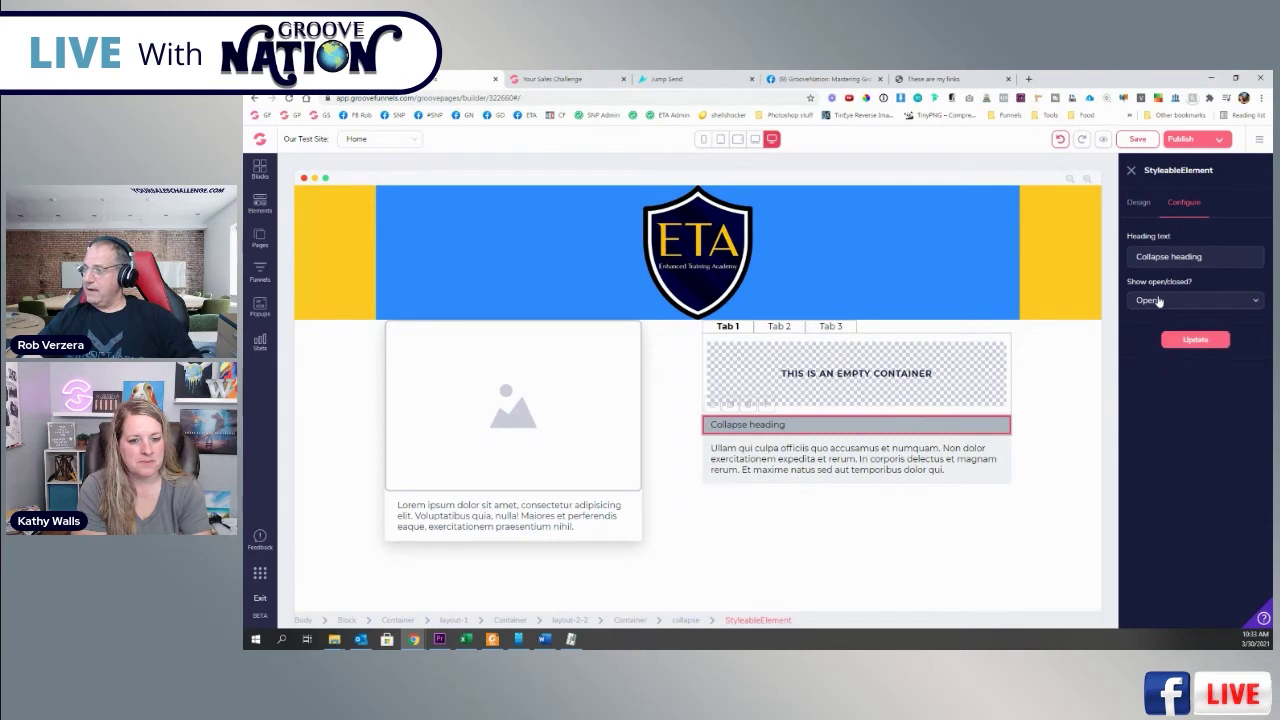
pyautogui.click(1158, 301)
pyautogui.click(1158, 301)
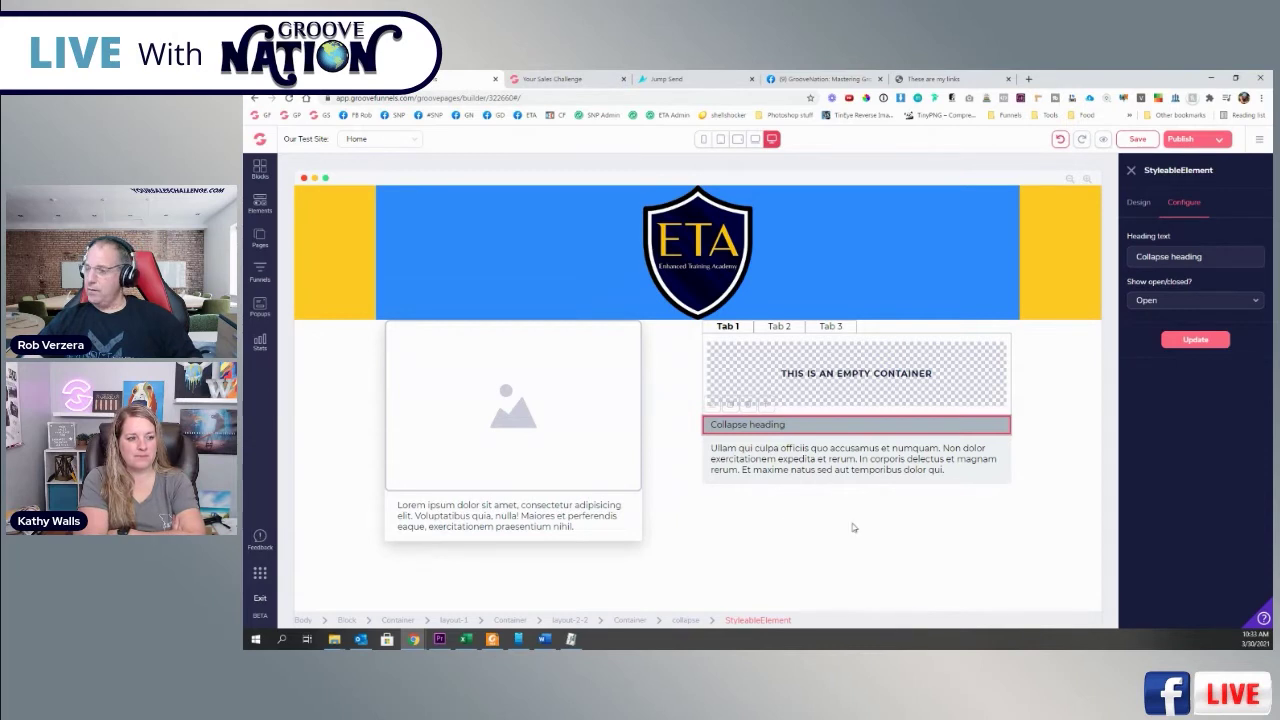
# - Browse the elements library from the text, list and button elements through media, form, ecommerce and device elements
pyautogui.click(259, 207)
pyautogui.scroll(-3, 381, 388)
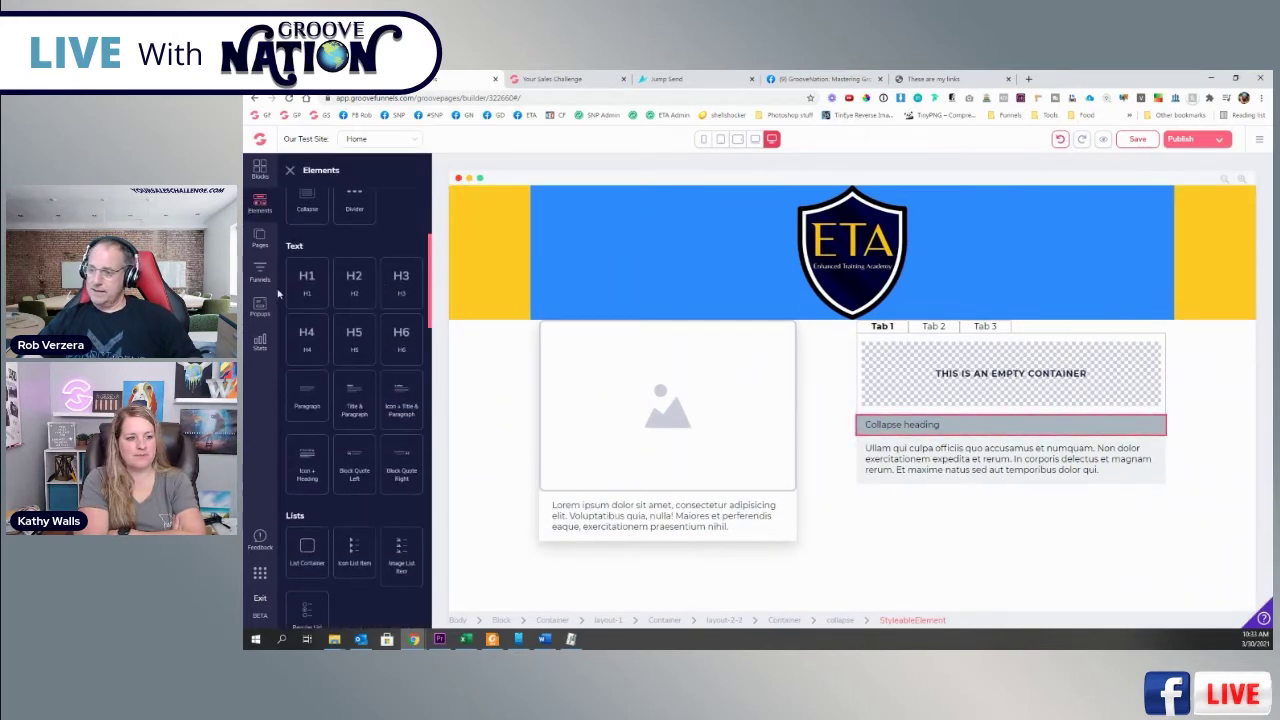
pyautogui.scroll(-3, 393, 422)
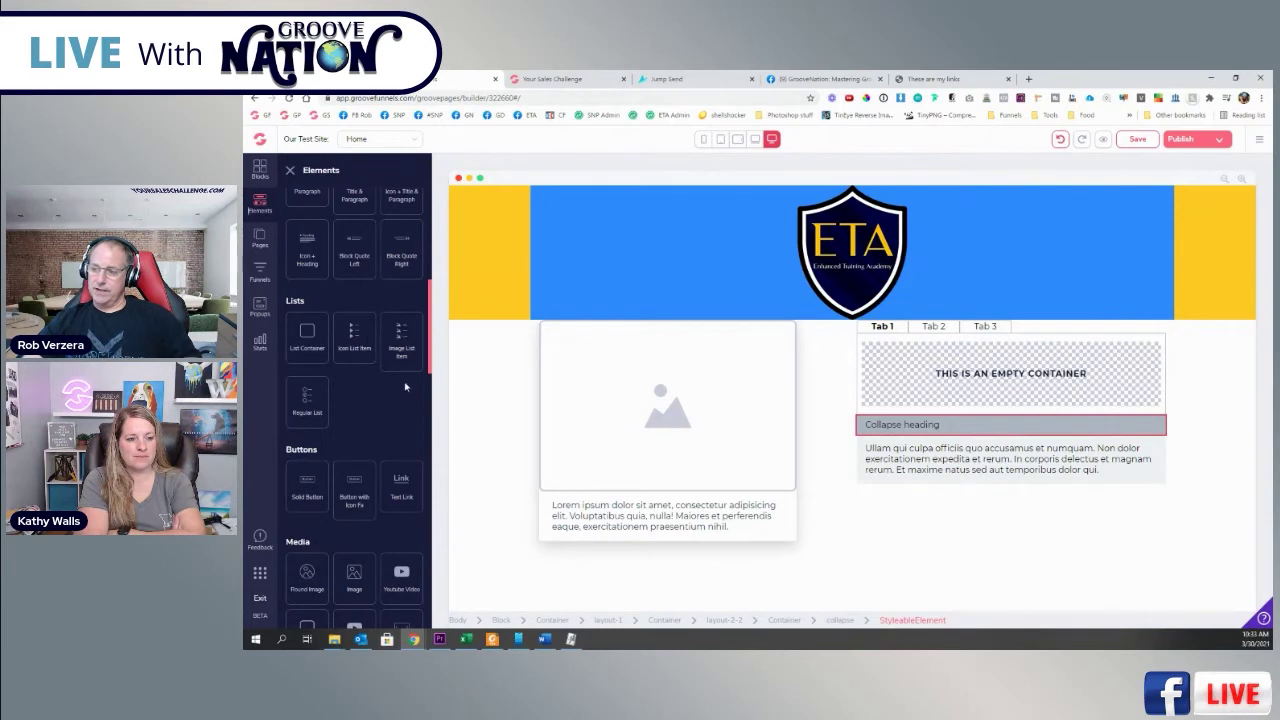
pyautogui.scroll(-2, 364, 415)
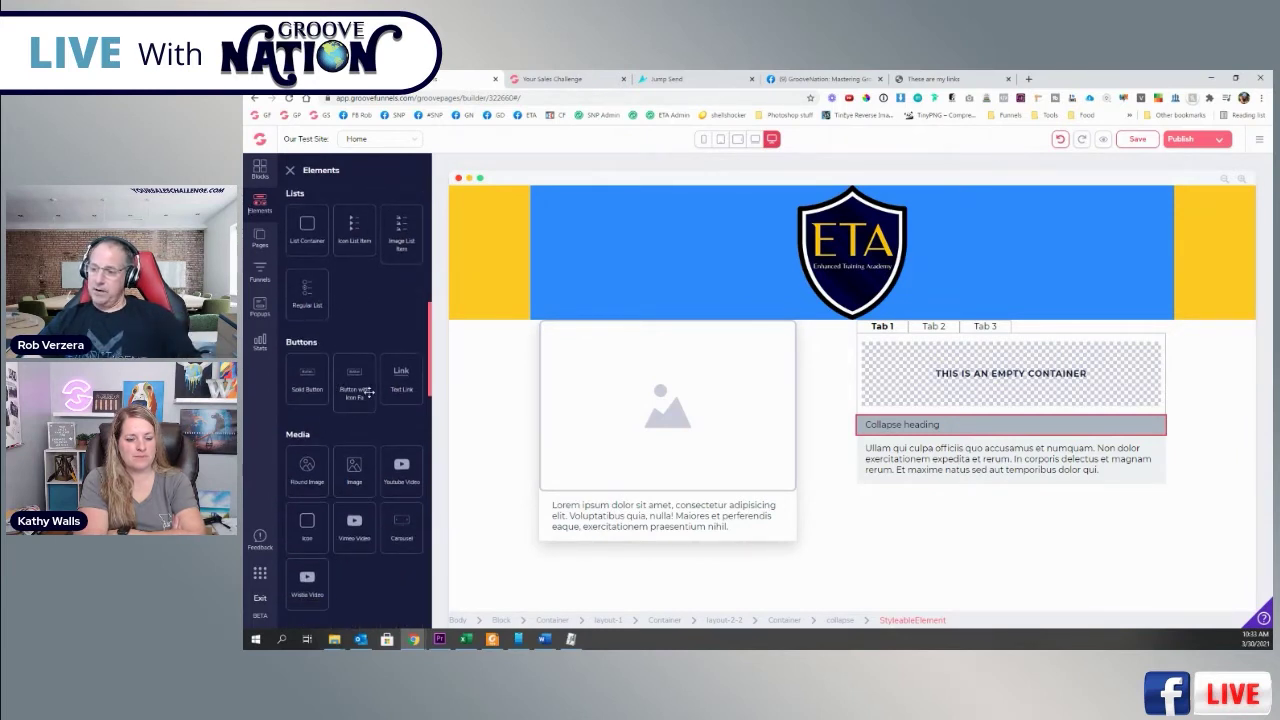
pyautogui.scroll(-2, 377, 397)
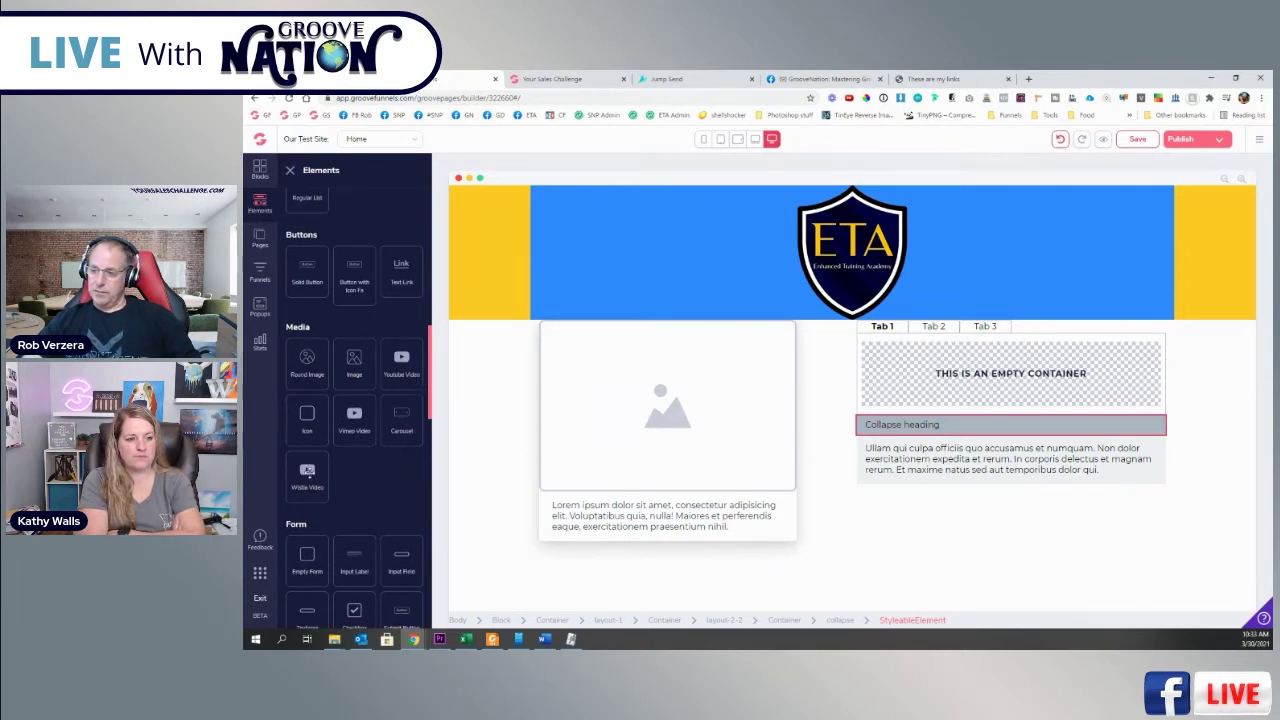
pyautogui.scroll(-4, 347, 321)
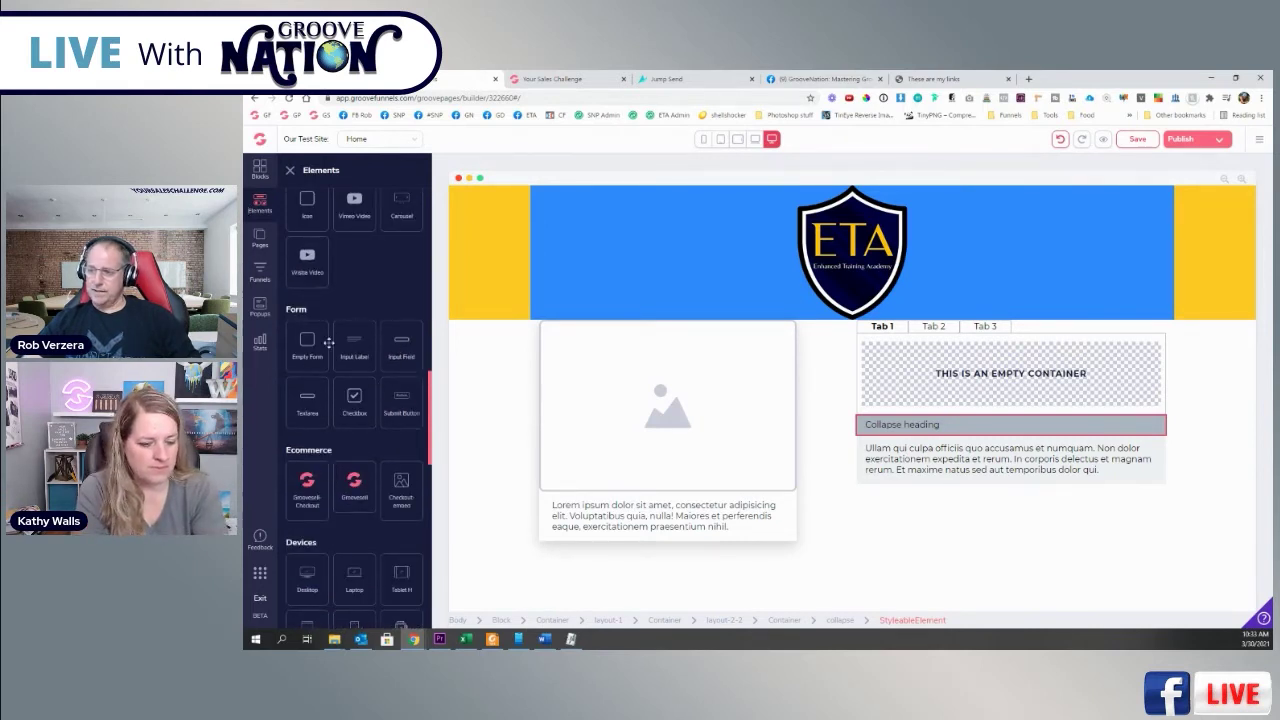
pyautogui.scroll(-2, 375, 400)
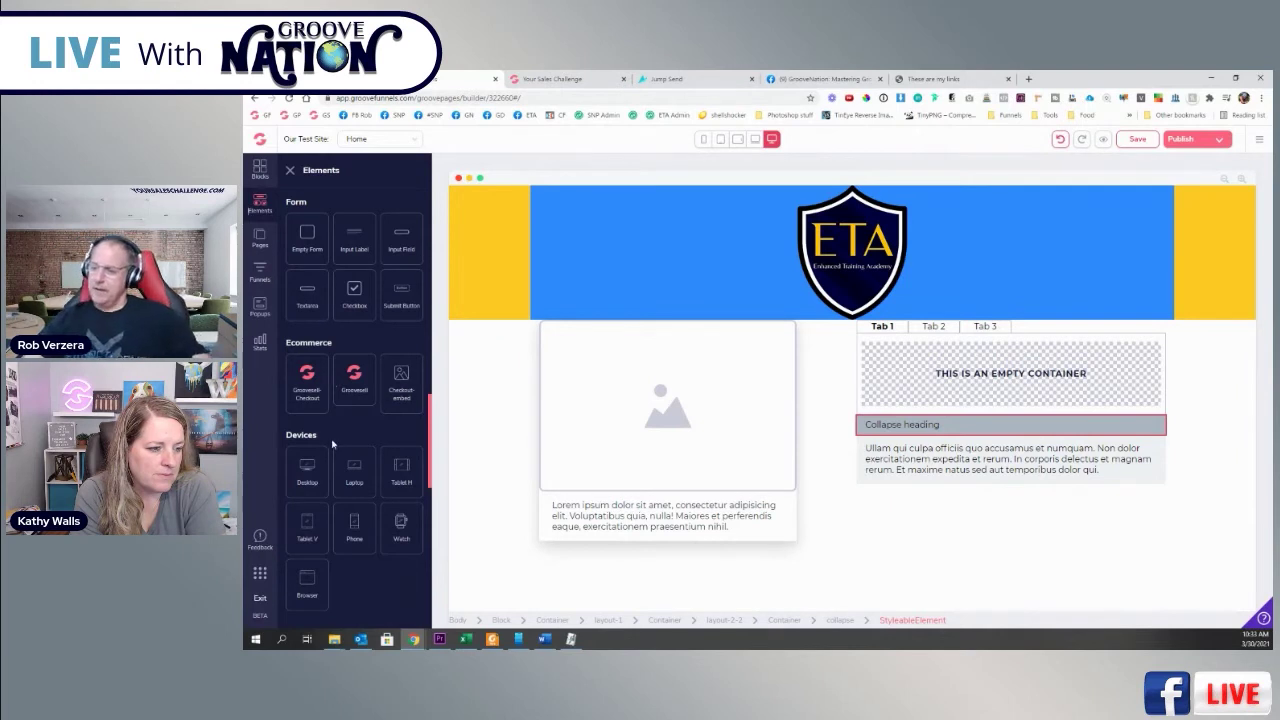
pyautogui.scroll(-2, 333, 440)
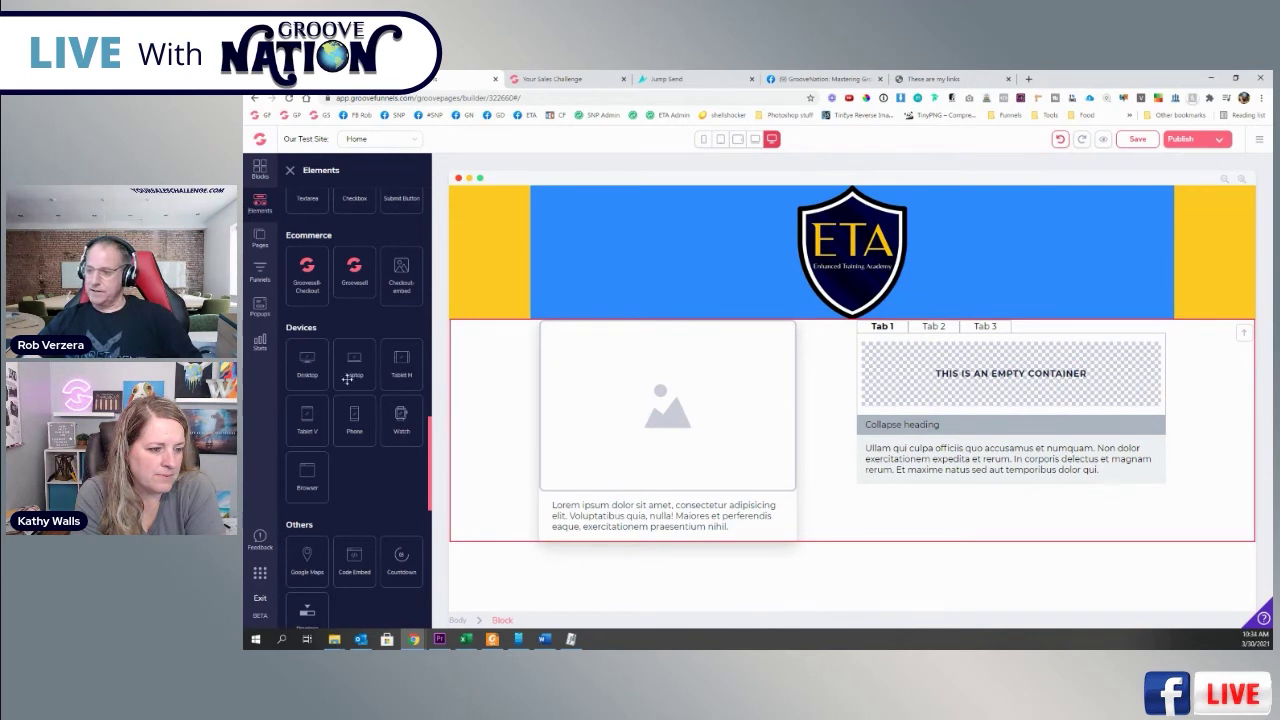
# - Place a Desktop device mockup below the Collapse element and fill it with the library's Mail Chimp Integration Test image
pyautogui.moveTo(311, 367); pyautogui.dragTo(976, 511)
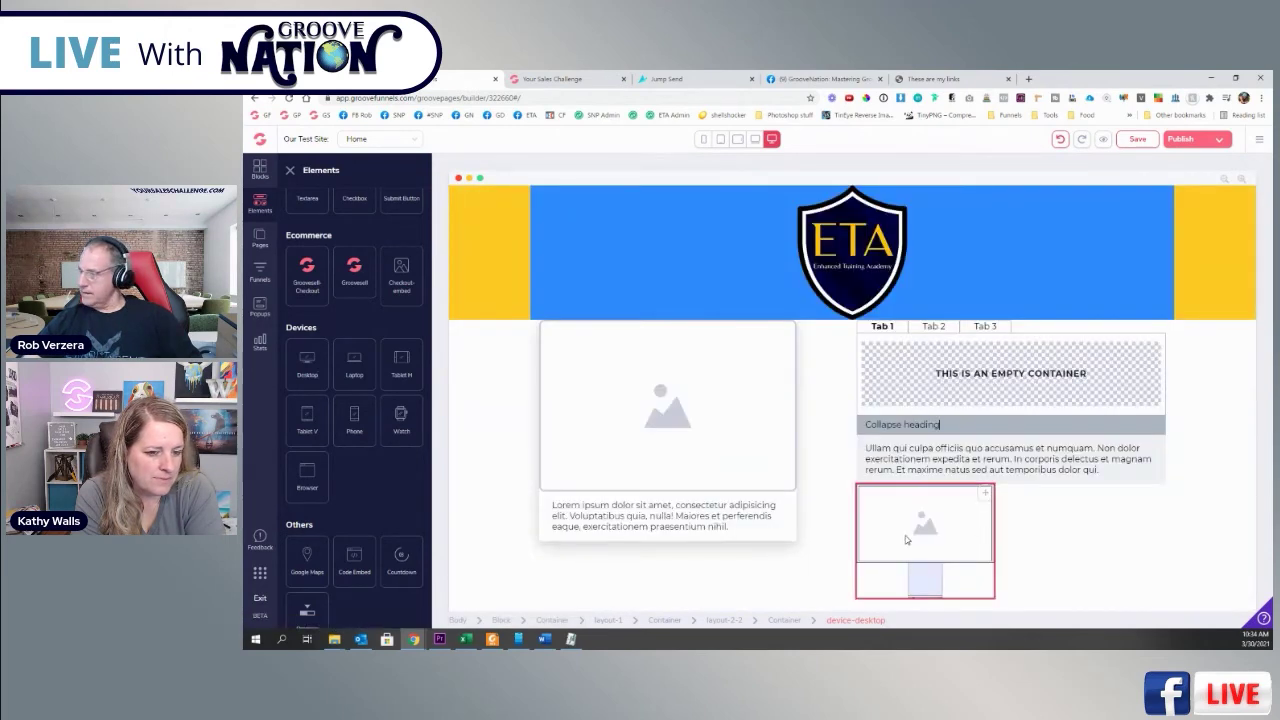
pyautogui.click(906, 540)
pyautogui.click(1184, 203)
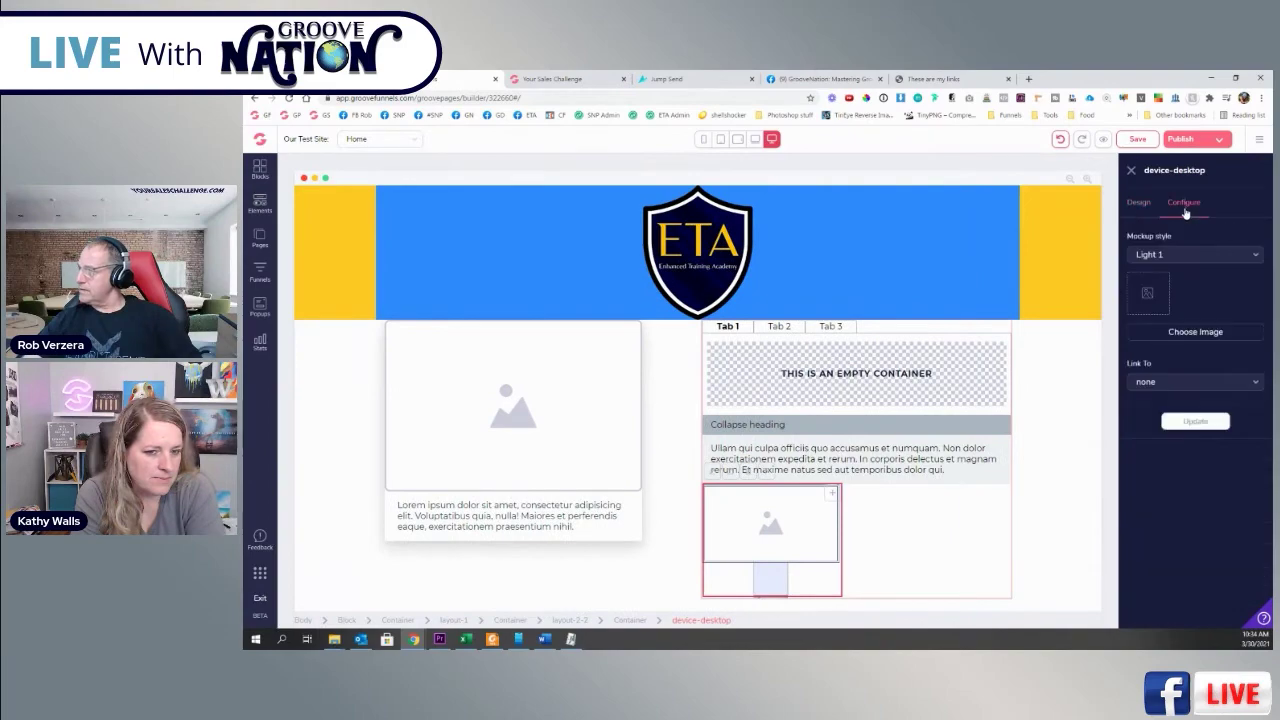
pyautogui.click(1195, 332)
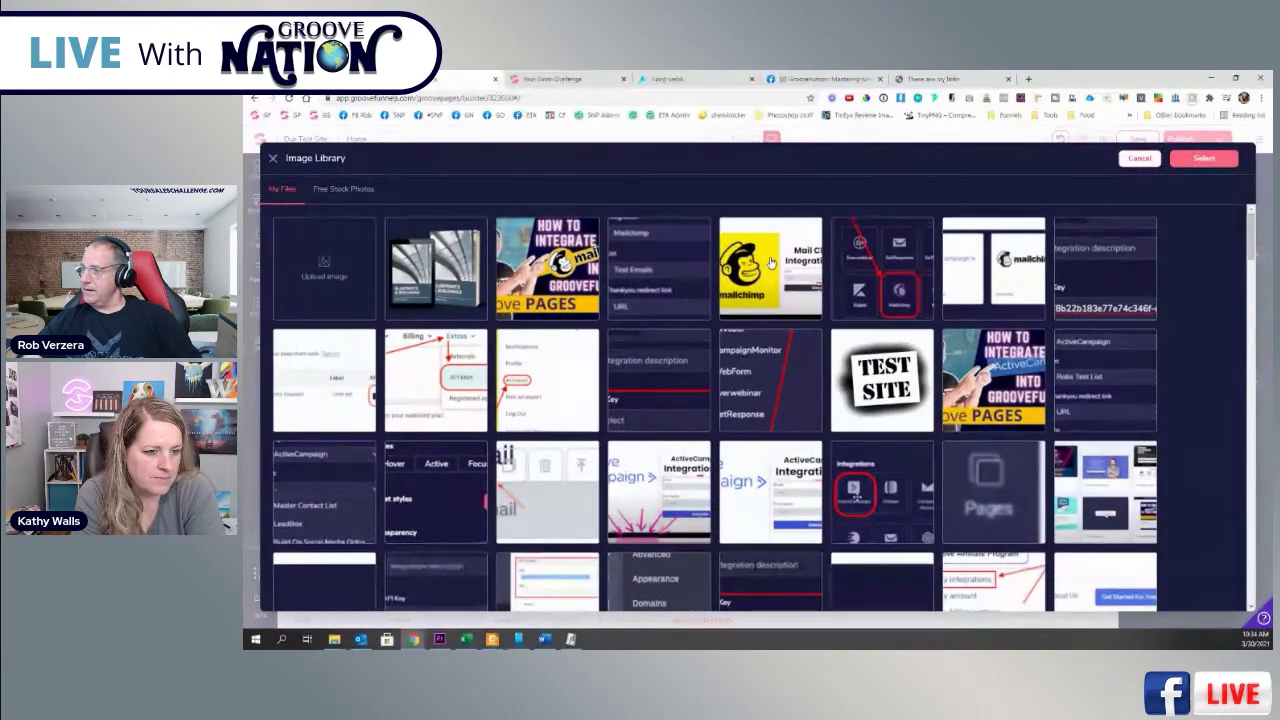
pyautogui.click(770, 263)
pyautogui.click(1202, 158)
pyautogui.click(1196, 434)
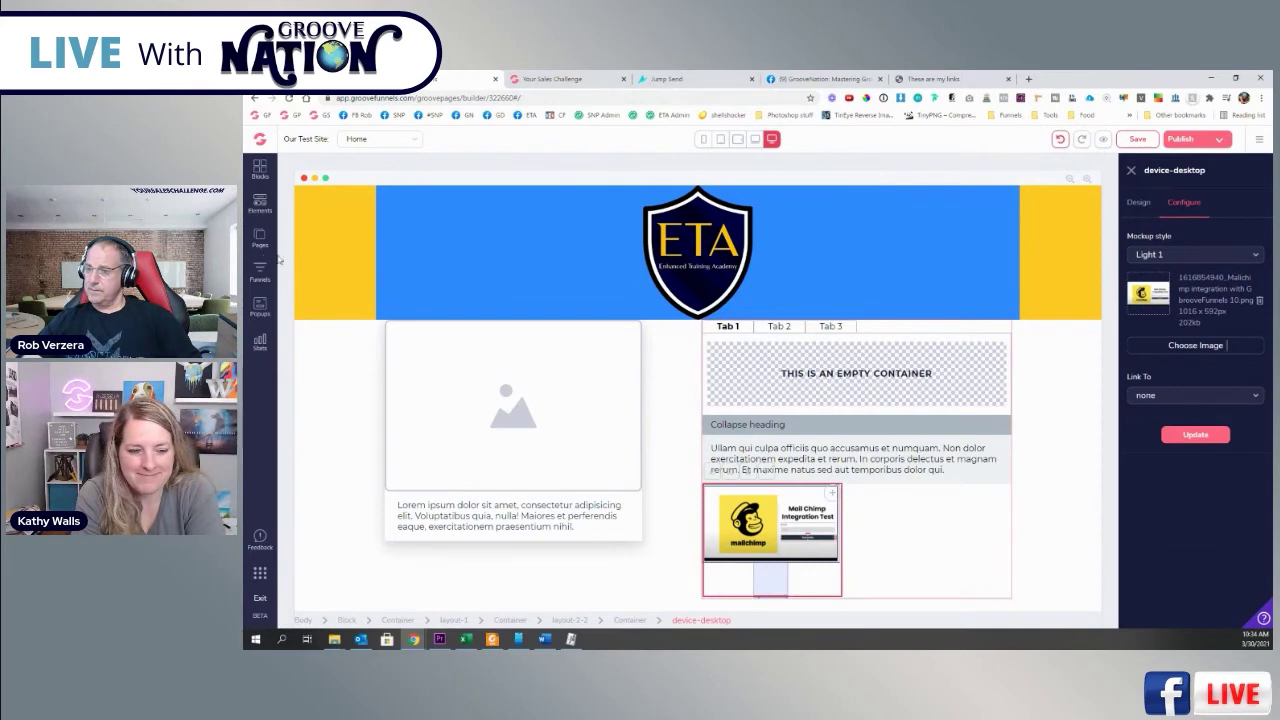
# - Add an H1 heading beside the ETA logo in the header and change its text to "How to use groove pages."
pyautogui.click(259, 204)
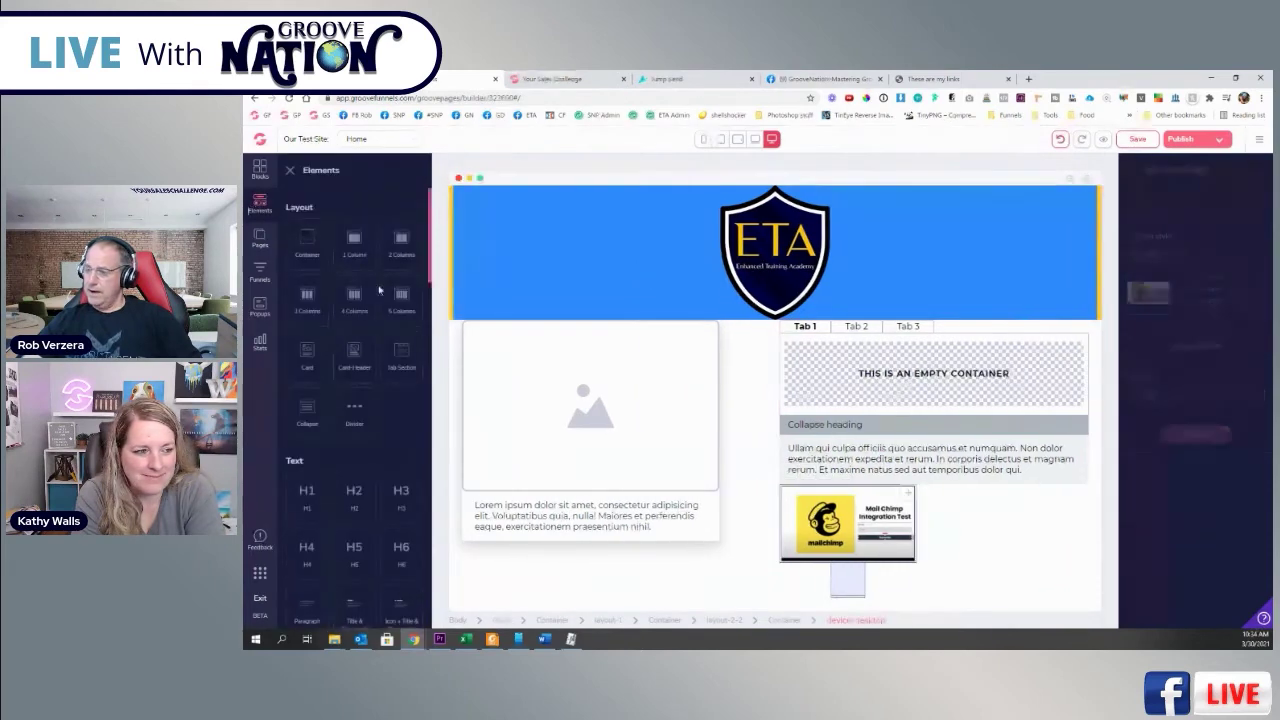
pyautogui.scroll(-2, 368, 480)
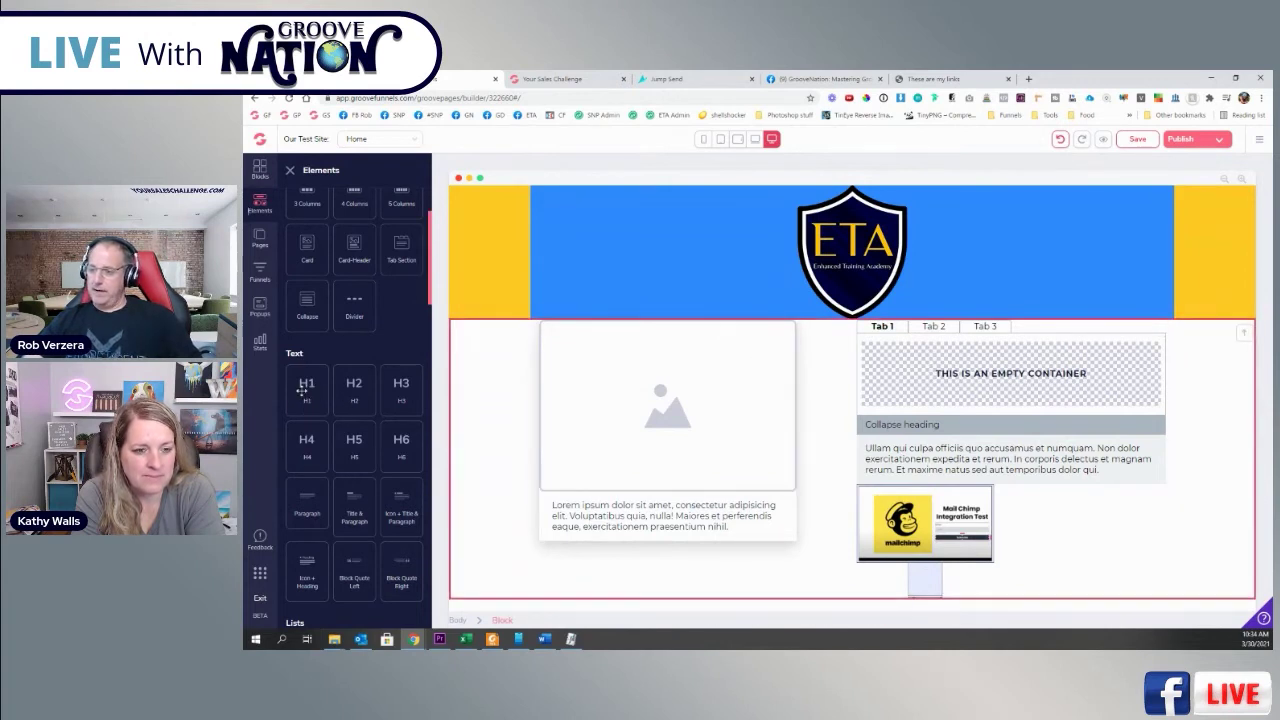
pyautogui.moveTo(307, 390); pyautogui.dragTo(920, 197)
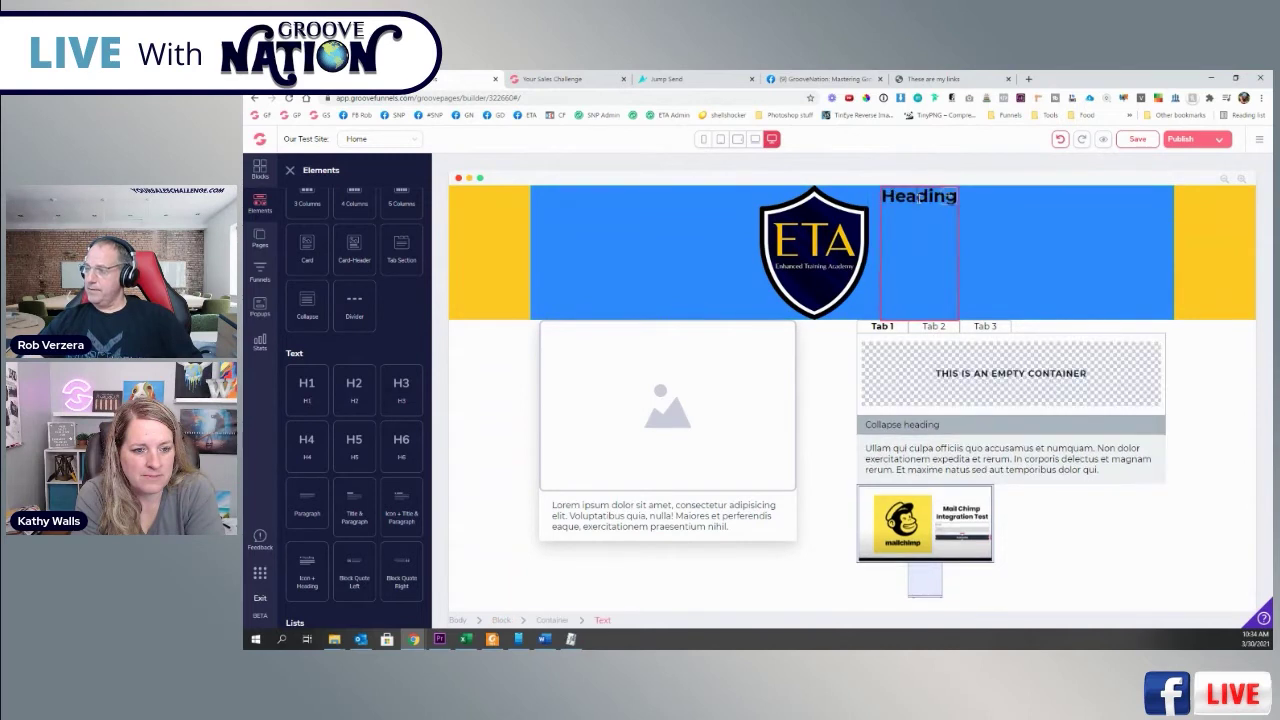
pyautogui.click(918, 205)
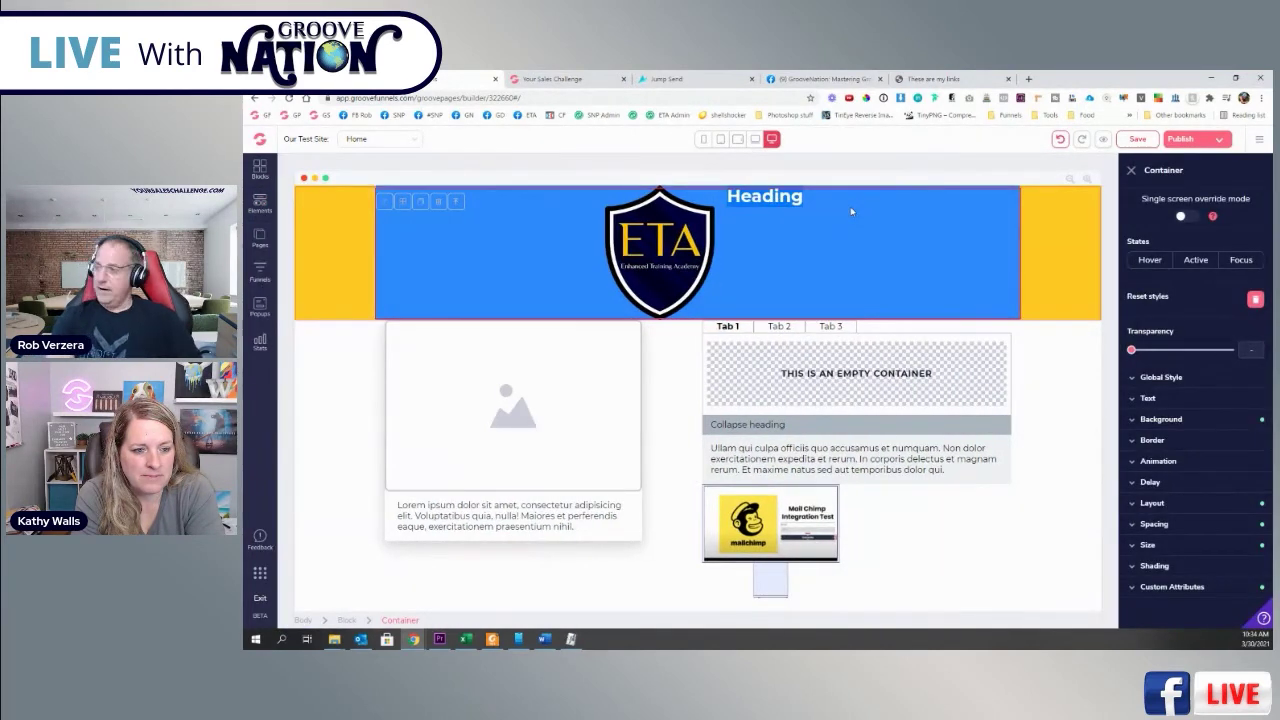
pyautogui.click(745, 196)
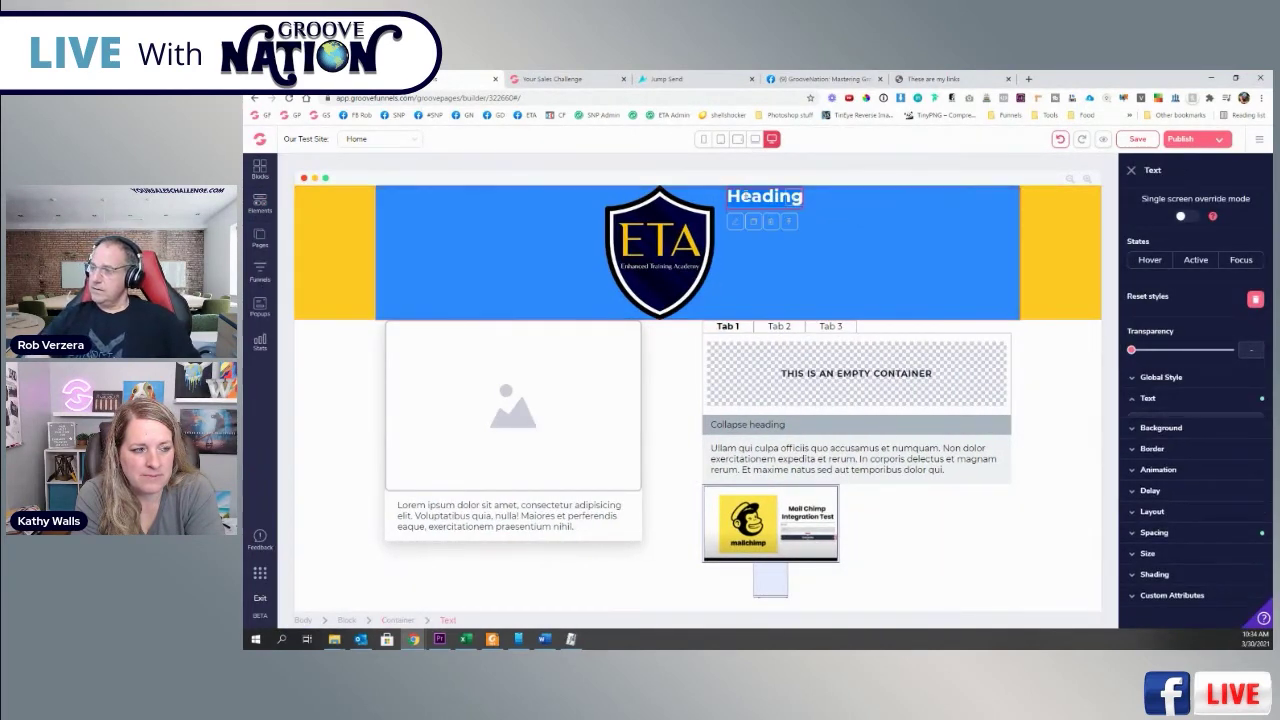
pyautogui.doubleClick(745, 195)
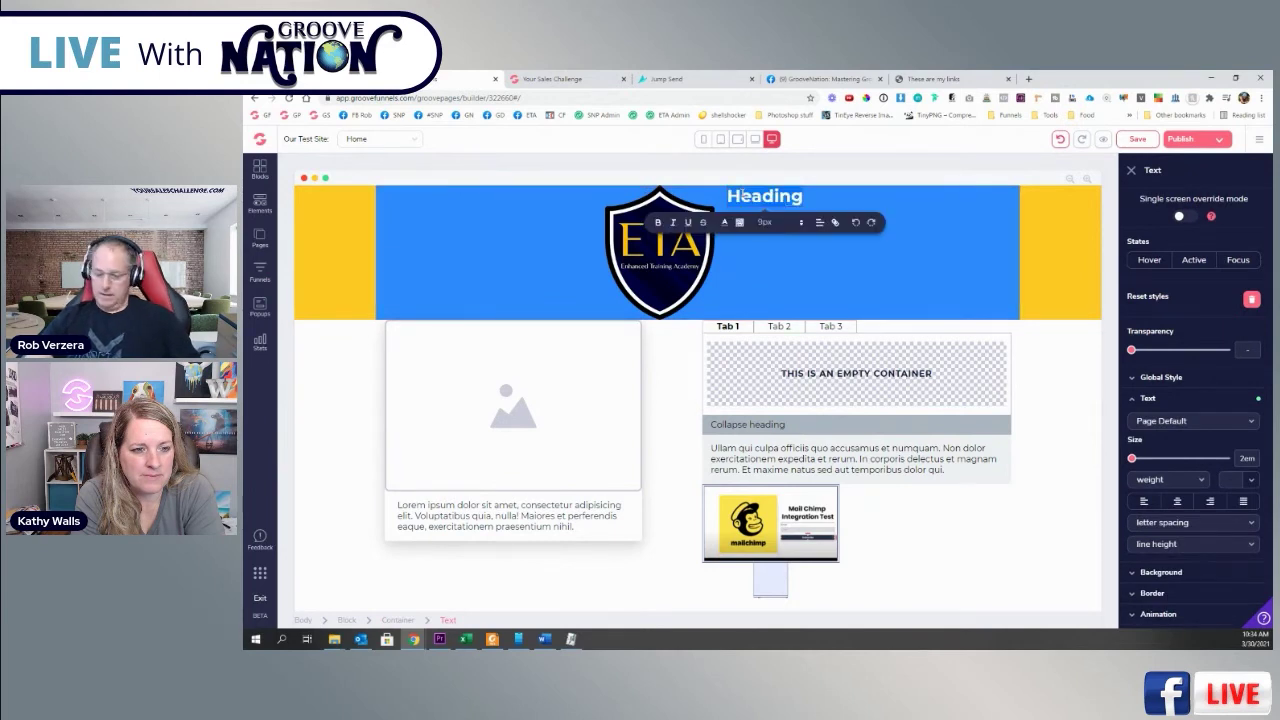
pyautogui.press('BackSpace')
pyautogui.write('How to use groove pages.')
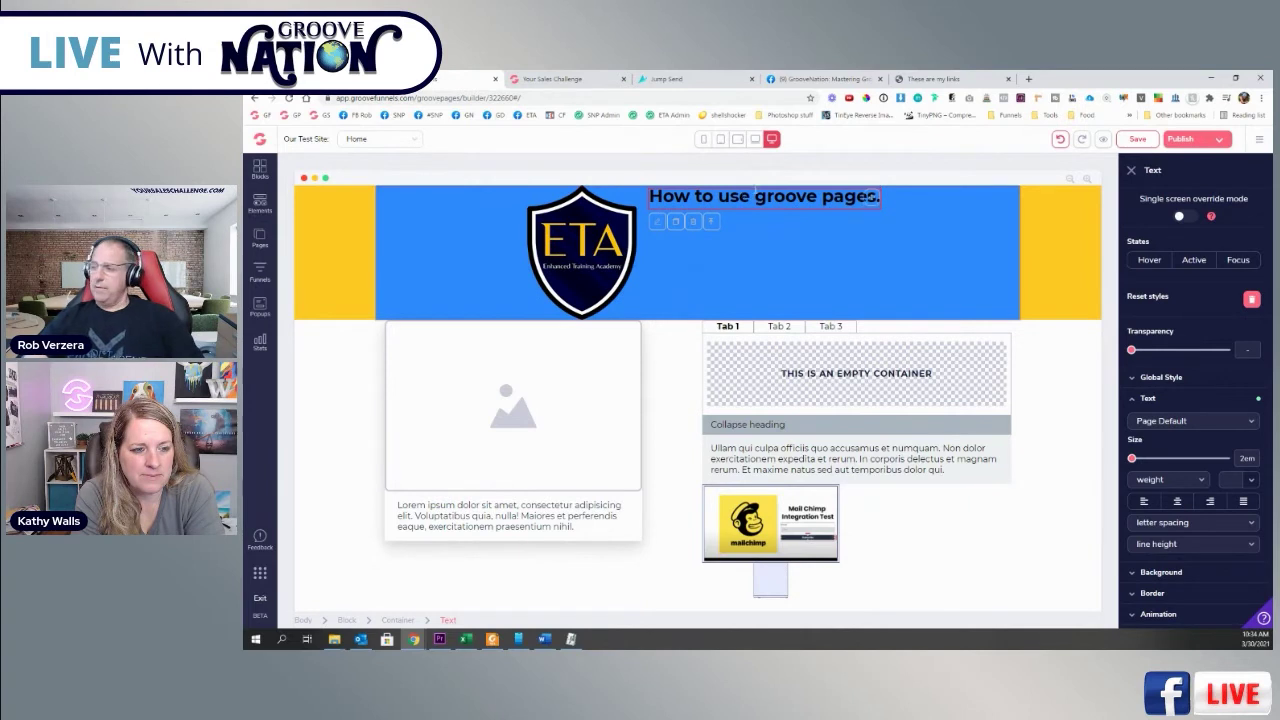
pyautogui.click(906, 226)
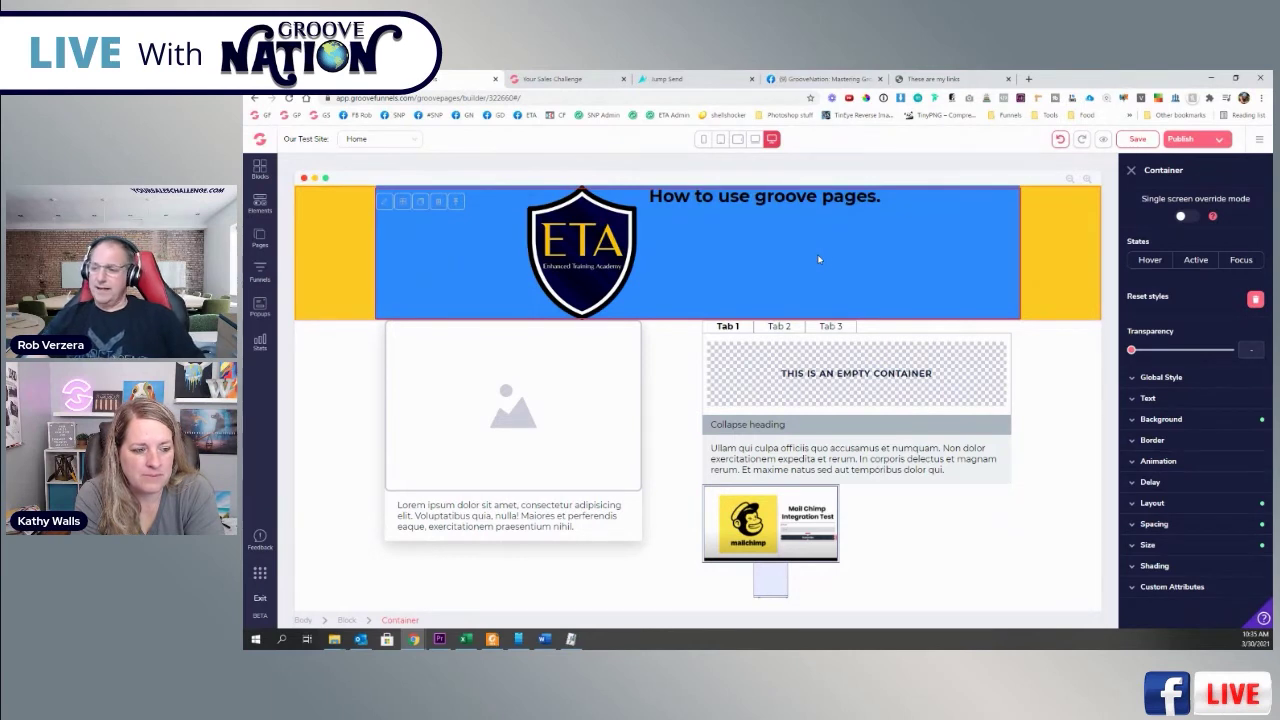
# - Browse the elements library through the device, other, navigation bar and integration elements, and return to the layout elements
pyautogui.click(260, 242)
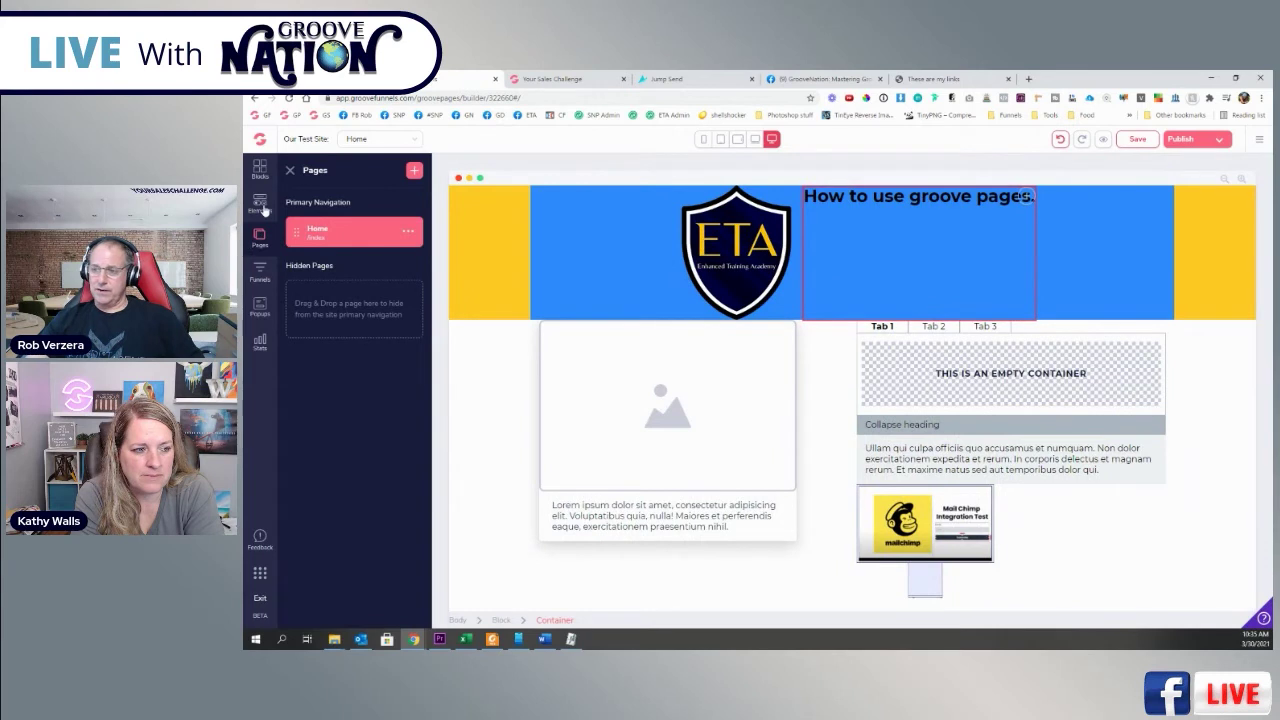
pyautogui.click(261, 206)
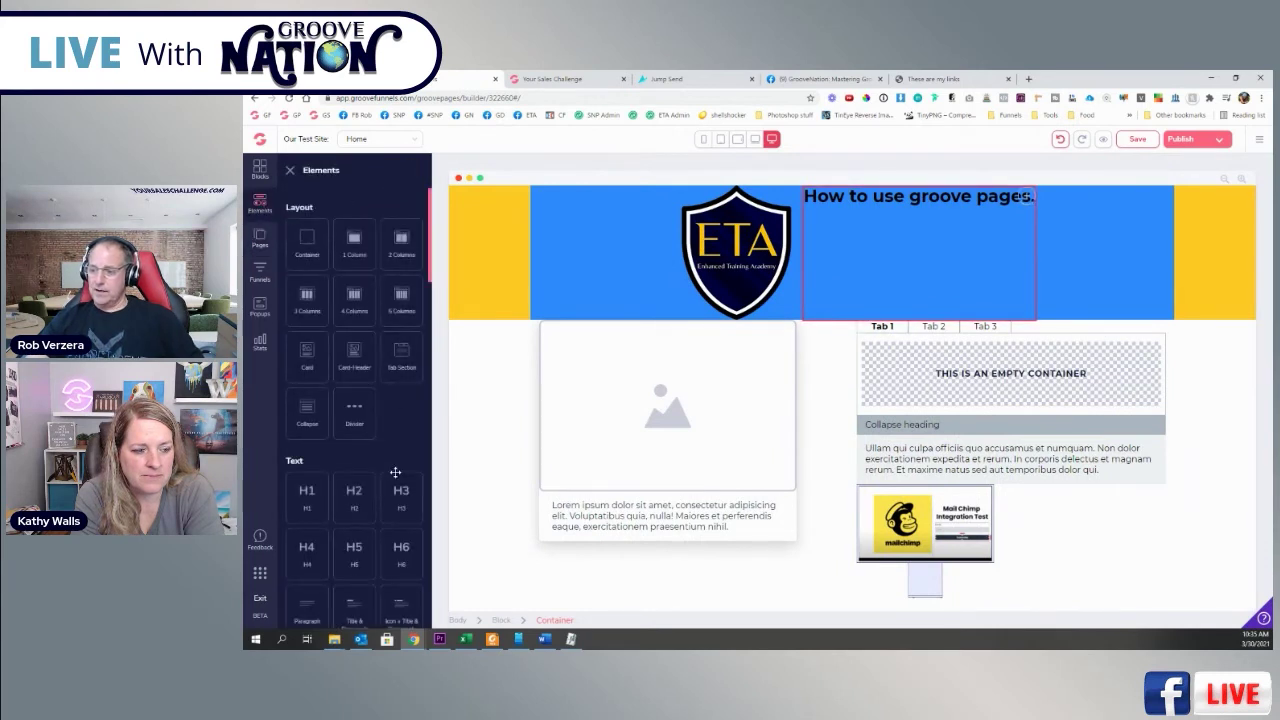
pyautogui.scroll(-1, 392, 467)
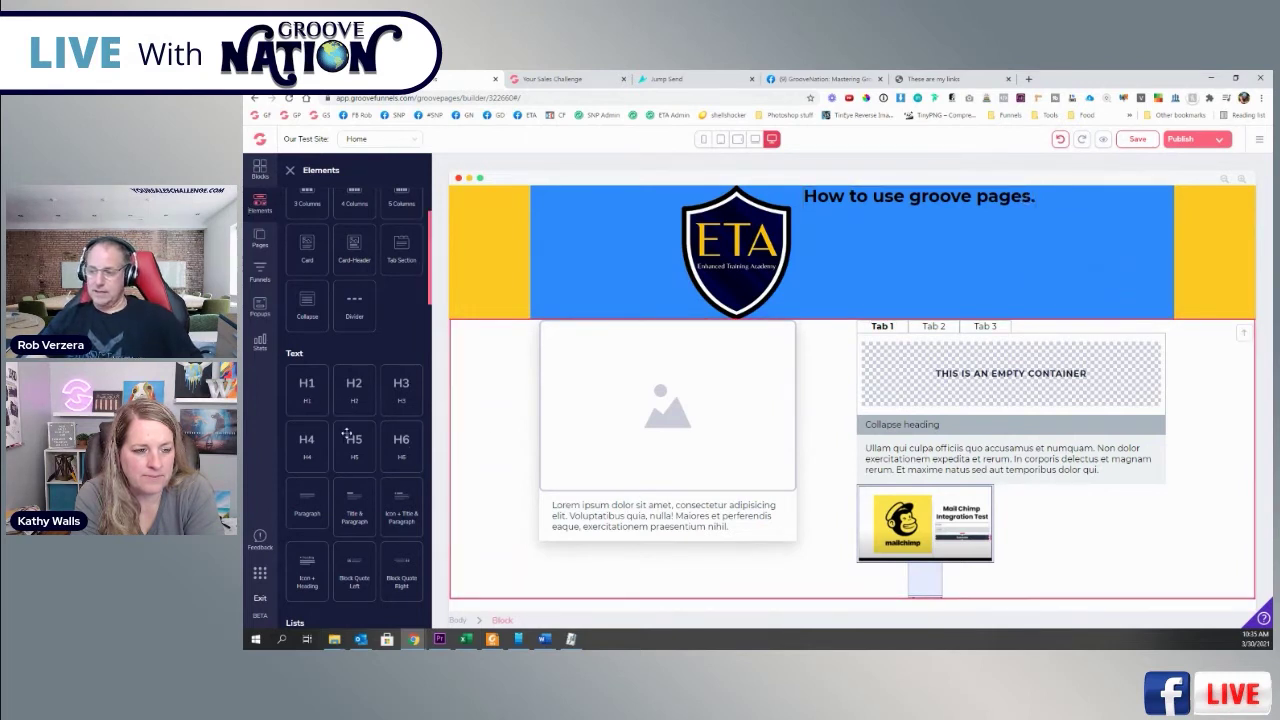
pyautogui.scroll(-3, 348, 434)
pyautogui.scroll(-3, 339, 365)
pyautogui.scroll(-4, 340, 340)
pyautogui.scroll(-4, 385, 350)
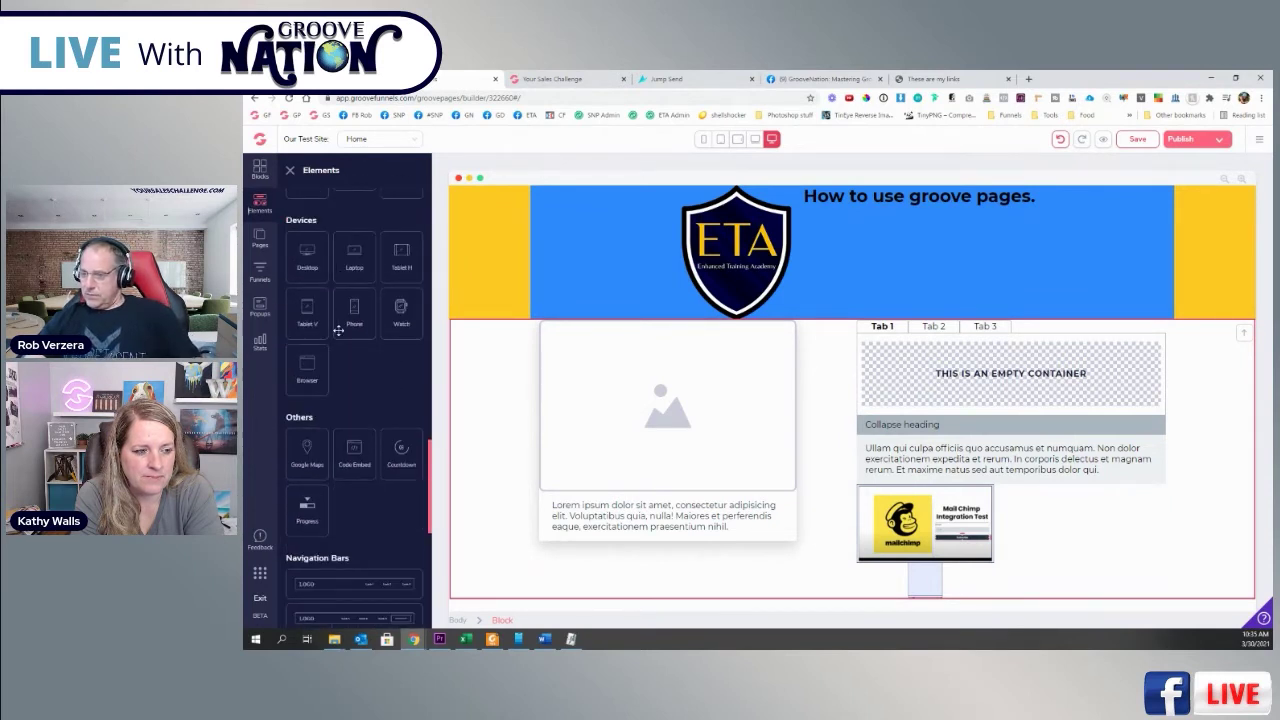
pyautogui.scroll(-1, 345, 295)
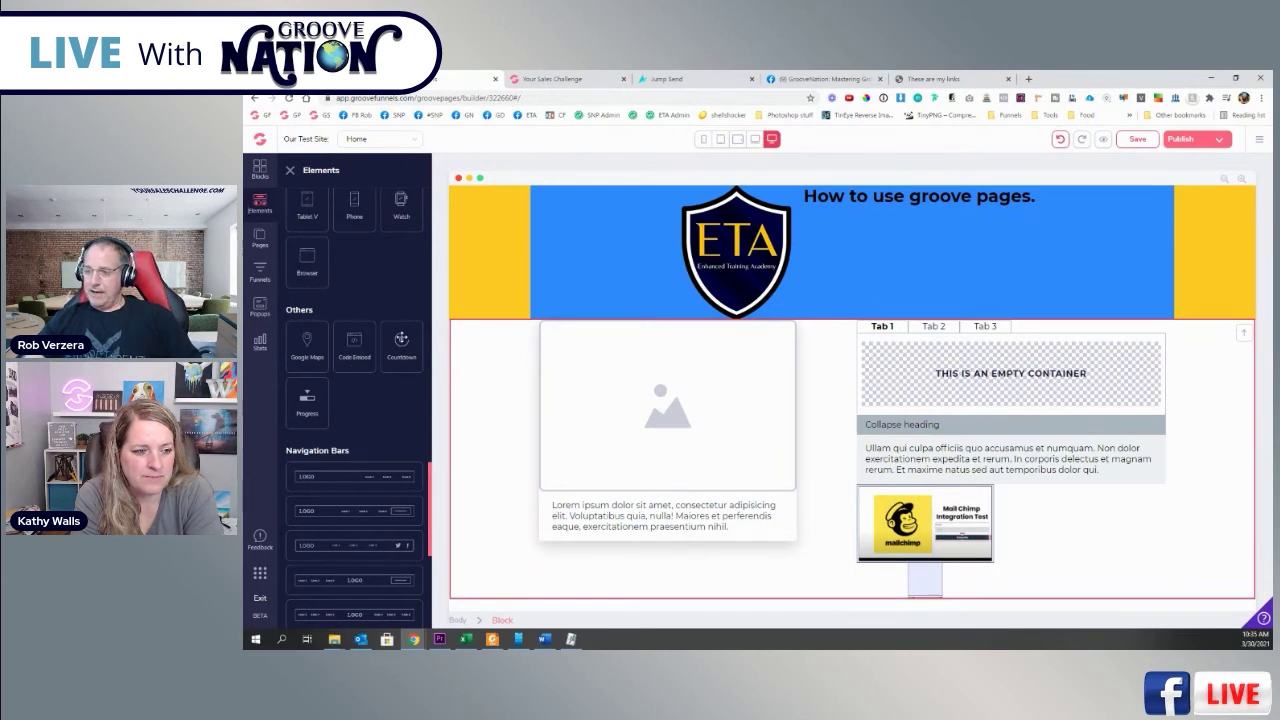
pyautogui.scroll(-3, 385, 400)
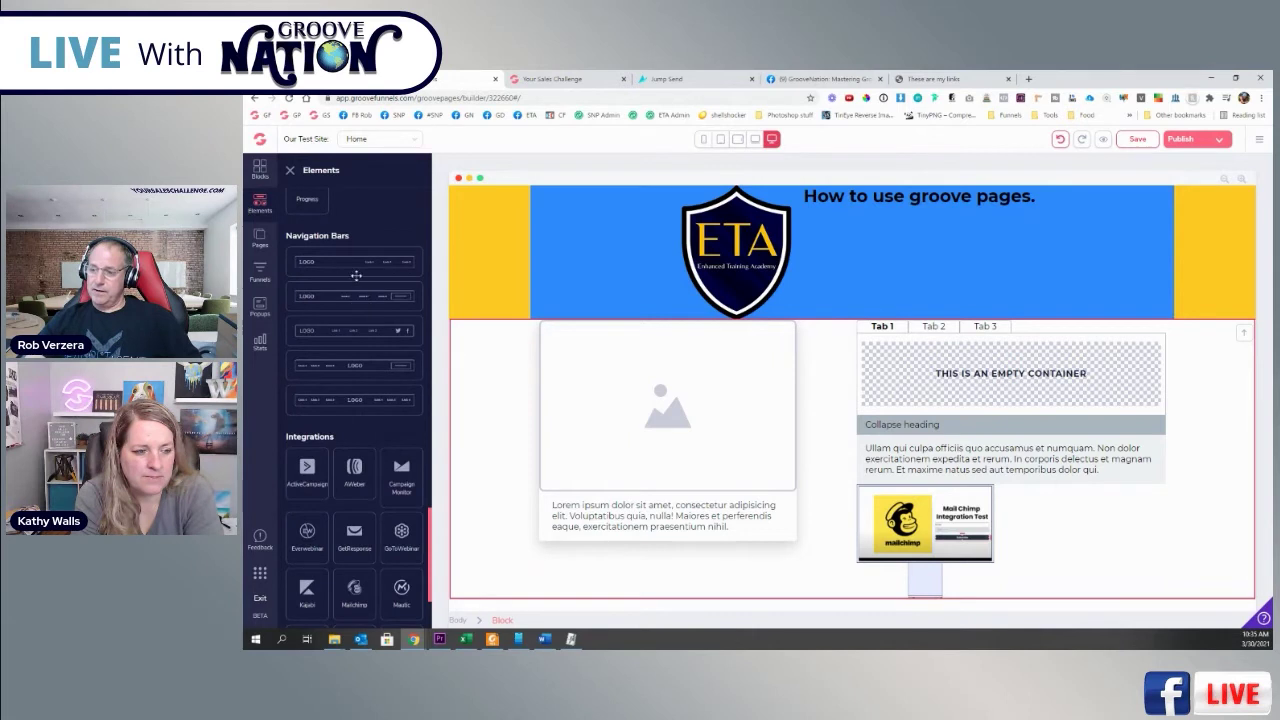
pyautogui.scroll(-3, 356, 333)
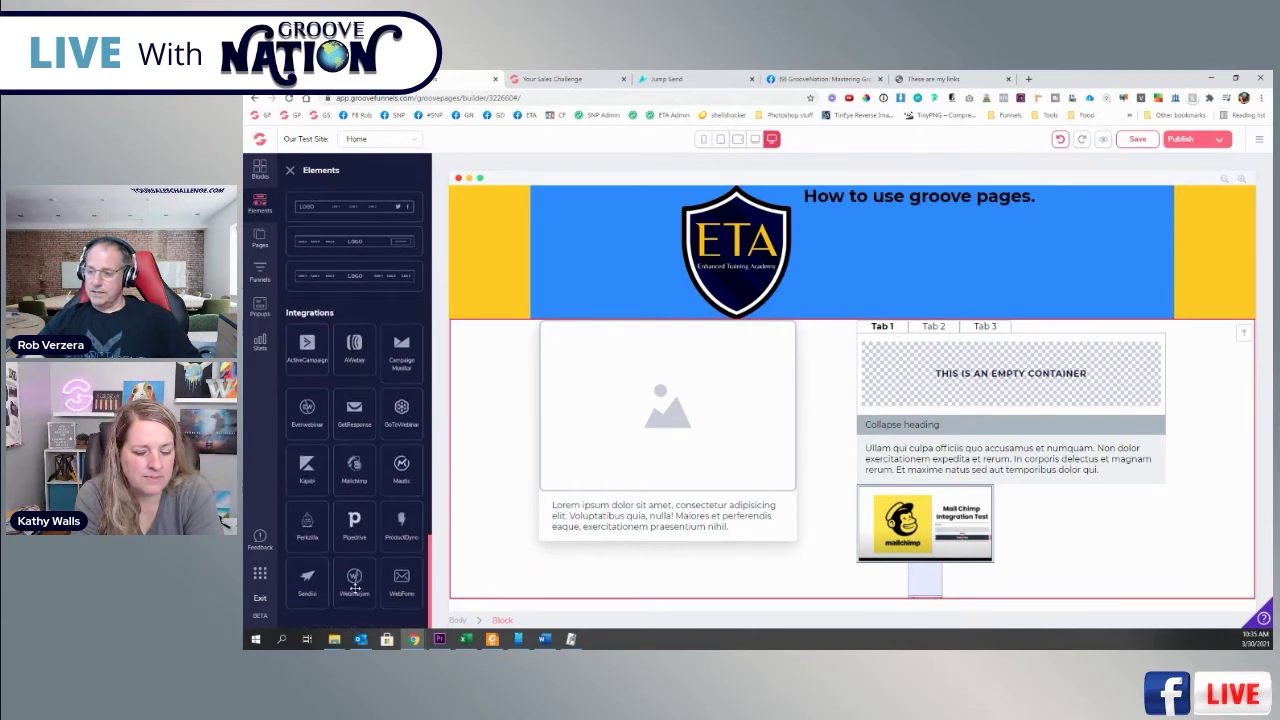
pyautogui.scroll(1, 355, 565)
pyautogui.scroll(10, 356, 565)
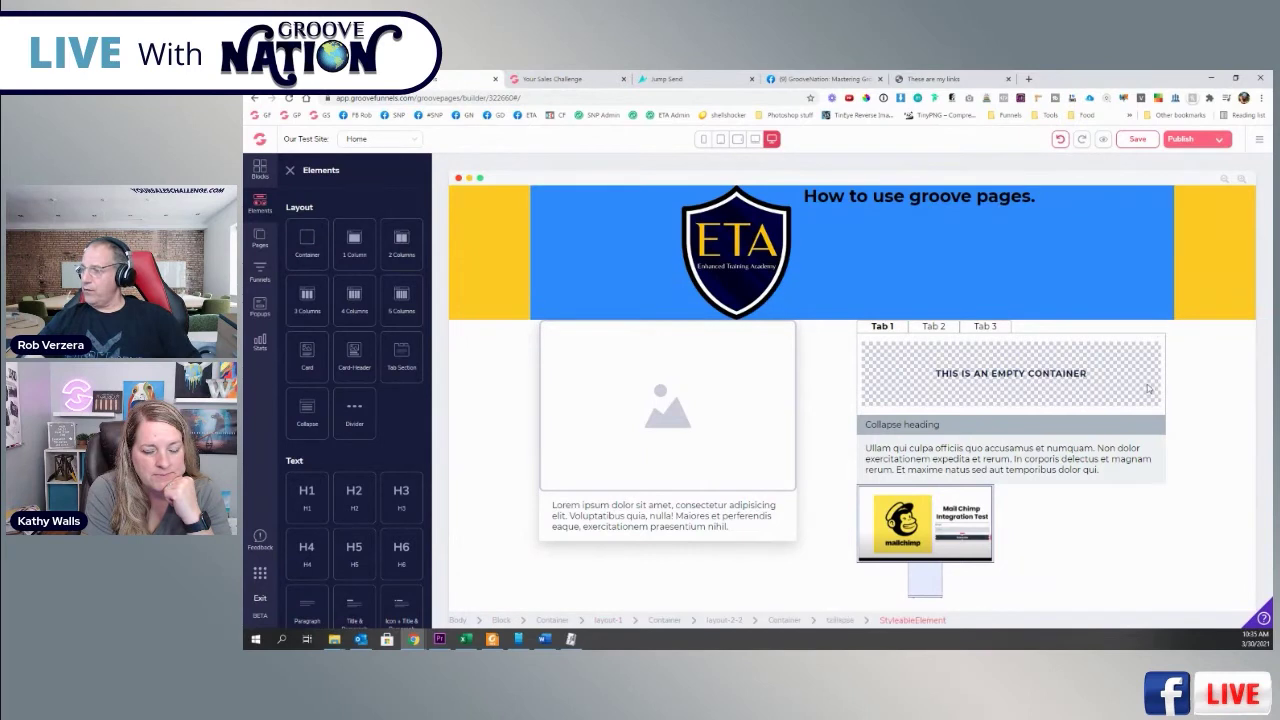
# - Place an Image element from the media elements between the Tab Section and the Collapse element
pyautogui.click(943, 372)
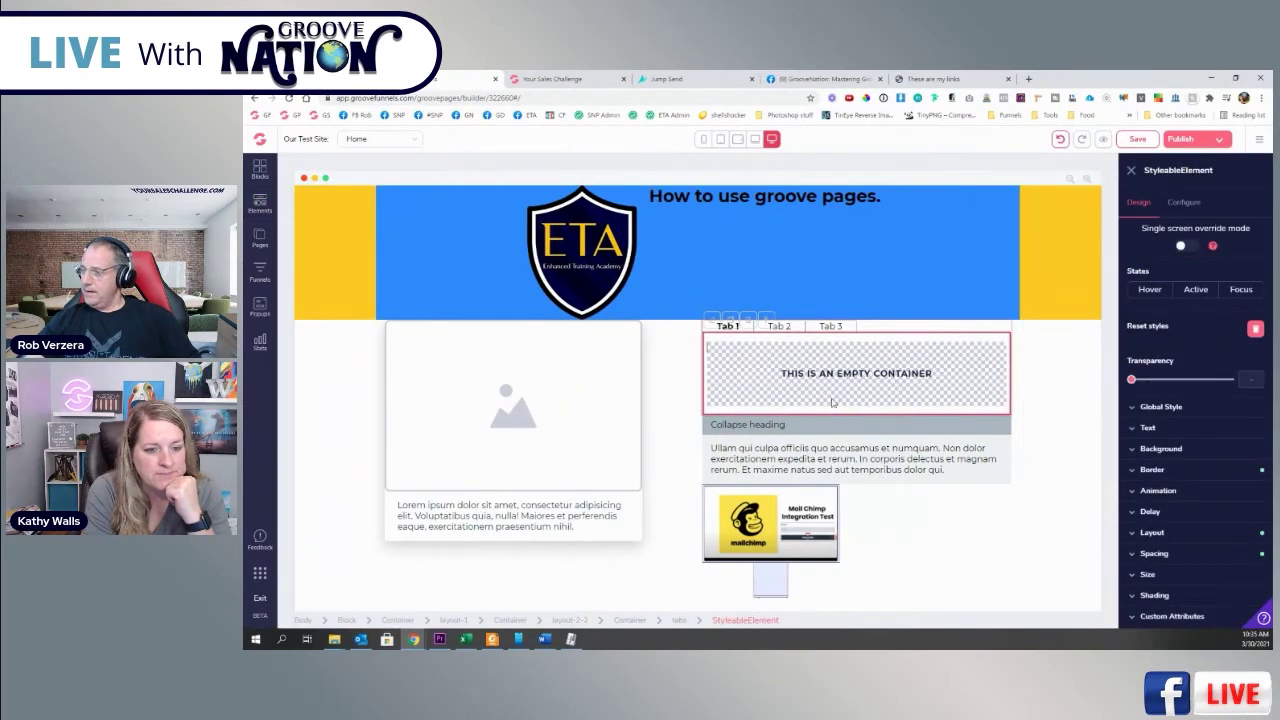
pyautogui.click(260, 203)
pyautogui.scroll(1, 368, 540)
pyautogui.scroll(-5, 349, 514)
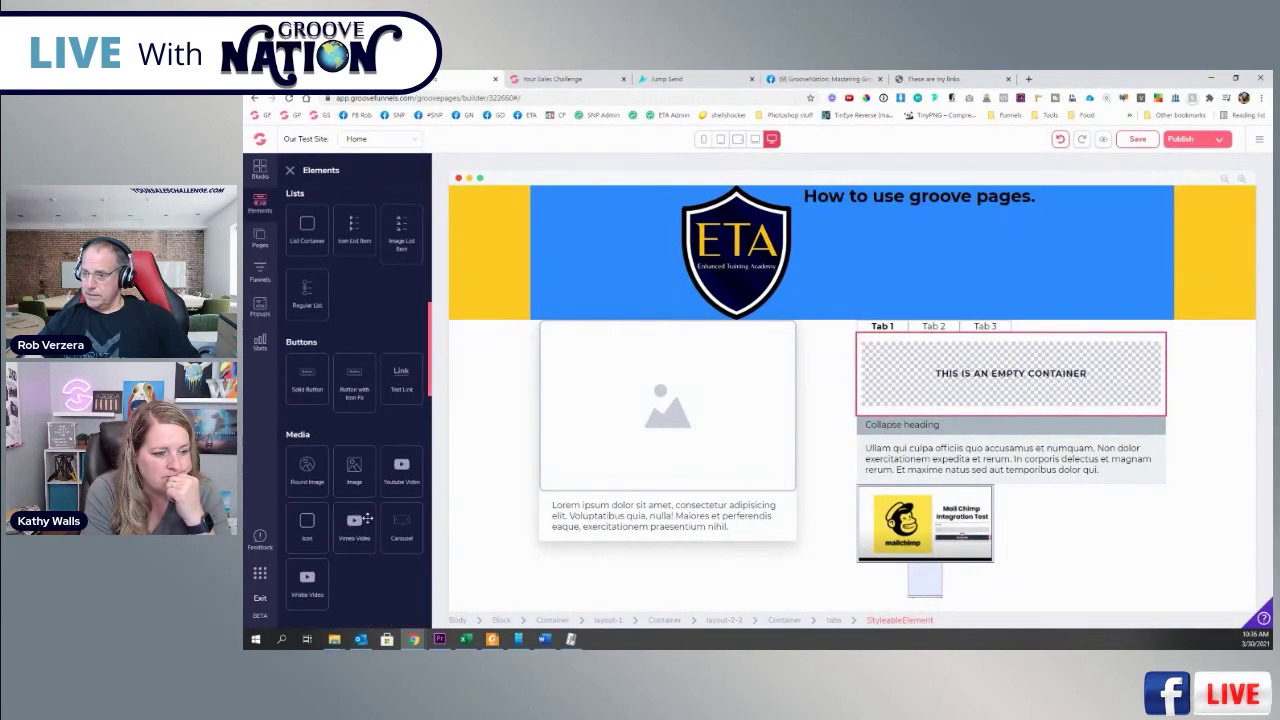
pyautogui.moveTo(354, 466); pyautogui.dragTo(1005, 433)
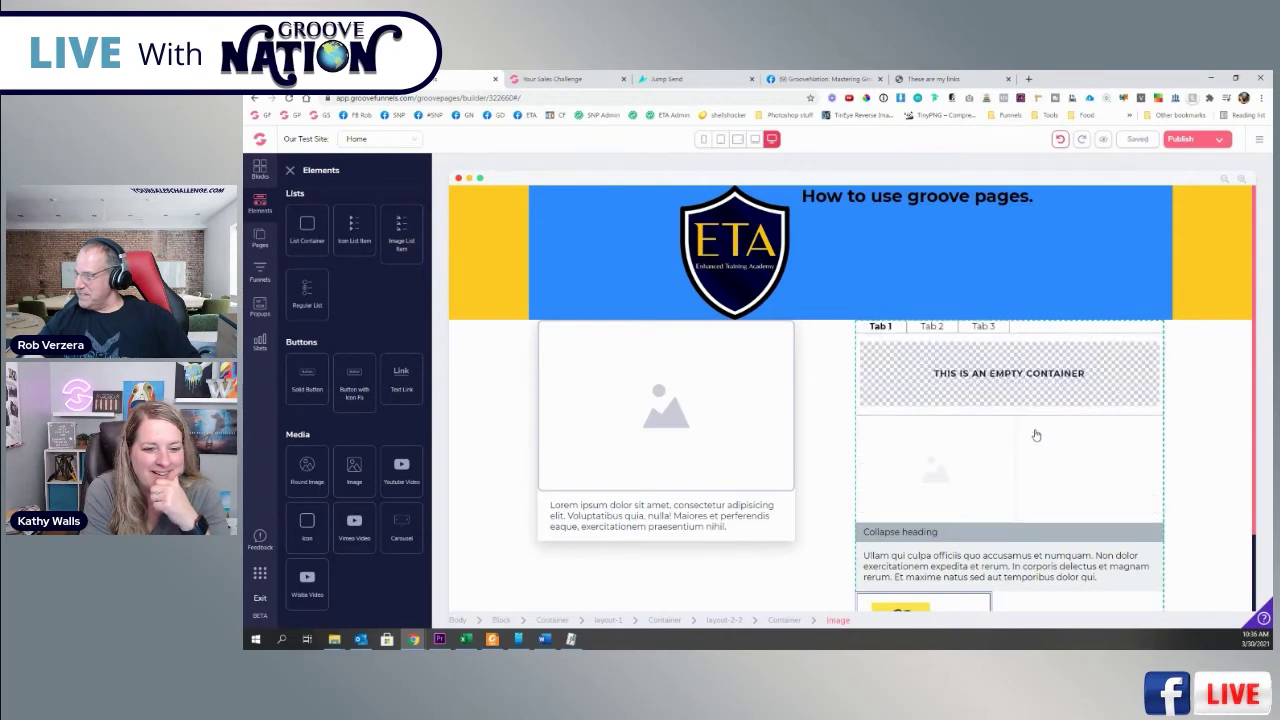
pyautogui.moveTo(1070, 432); pyautogui.dragTo(1048, 417)
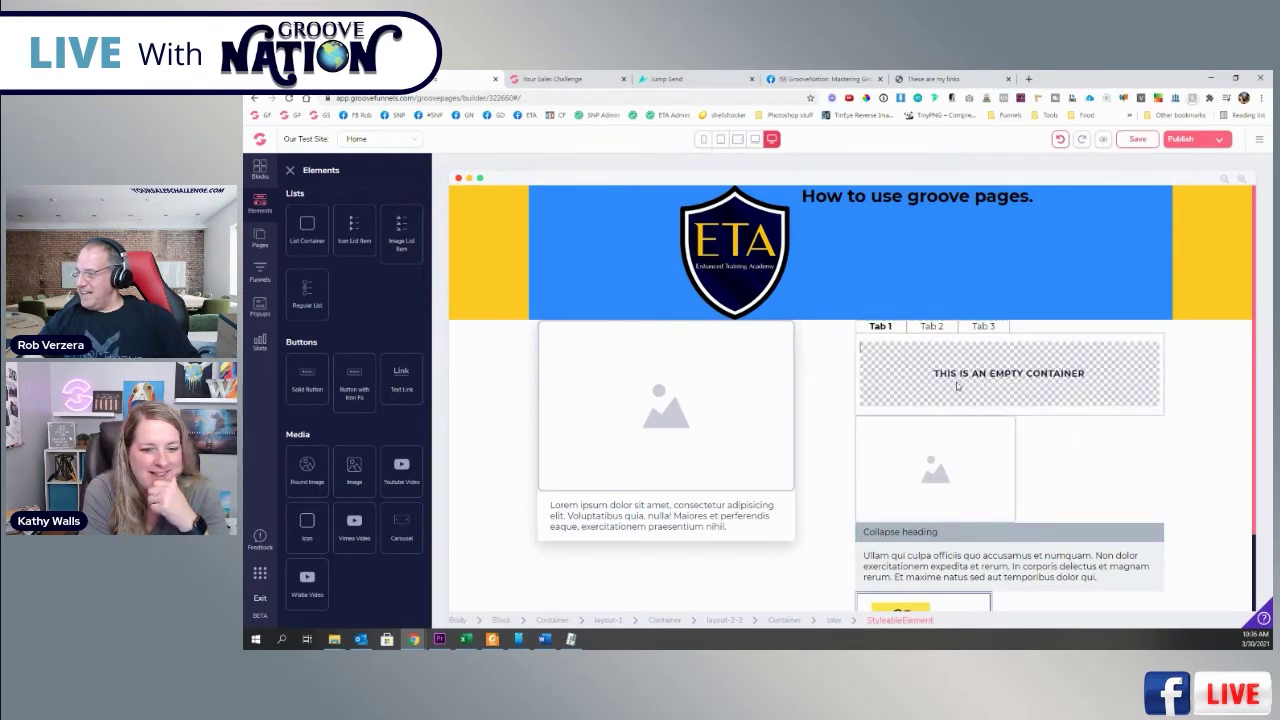
# - Check the Tab 1 container's Design and Configure settings and move the new image placeholder into that empty container
pyautogui.click(956, 386)
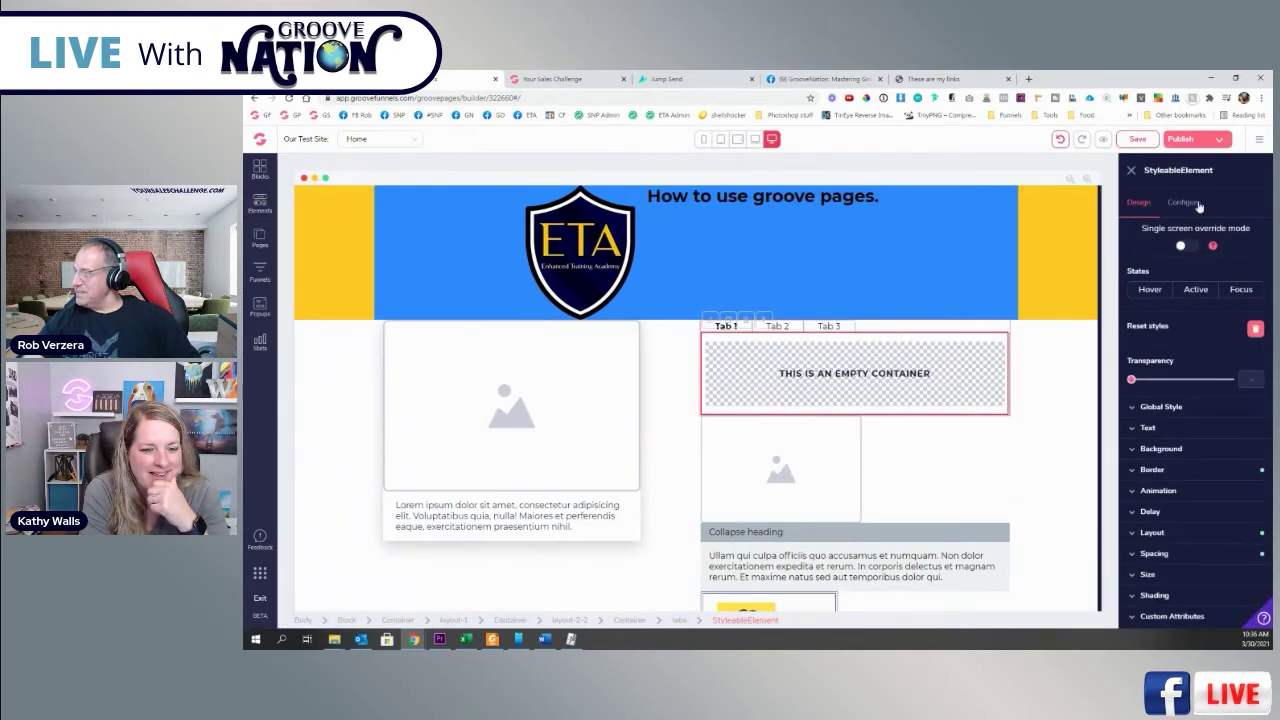
pyautogui.click(1183, 203)
pyautogui.click(1146, 205)
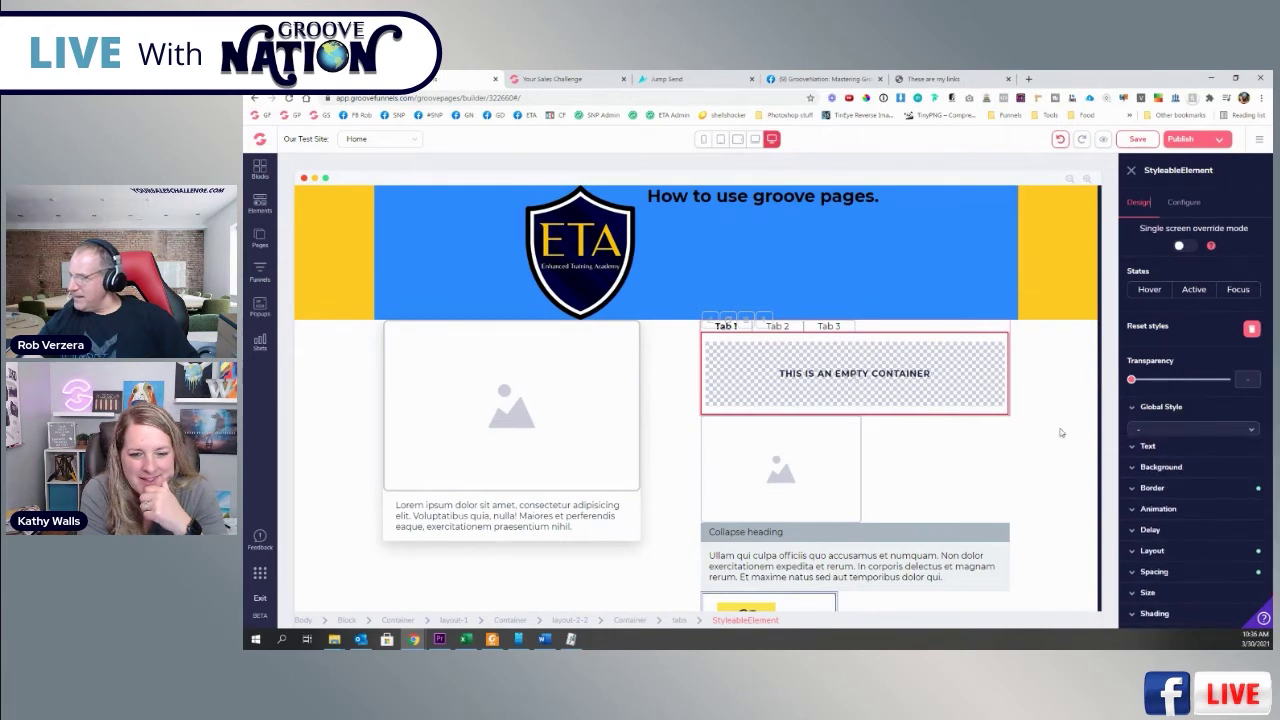
pyautogui.click(787, 453)
pyautogui.moveTo(857, 432); pyautogui.dragTo(826, 371)
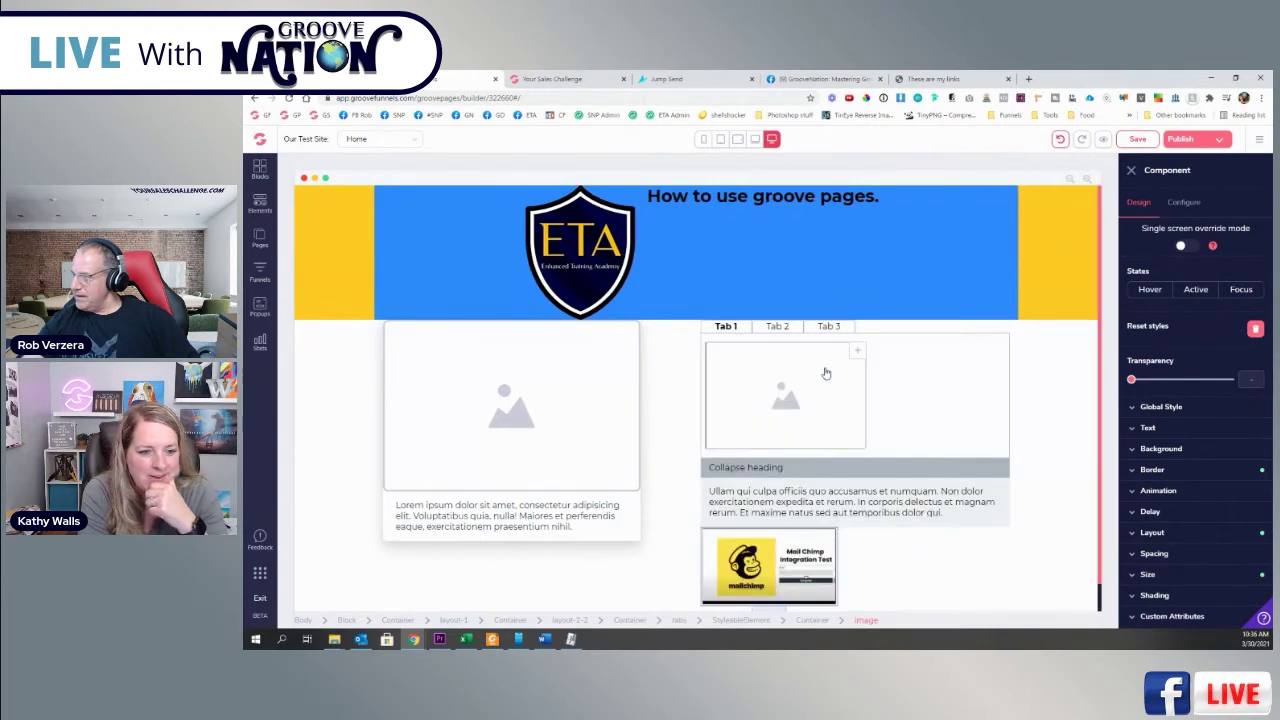